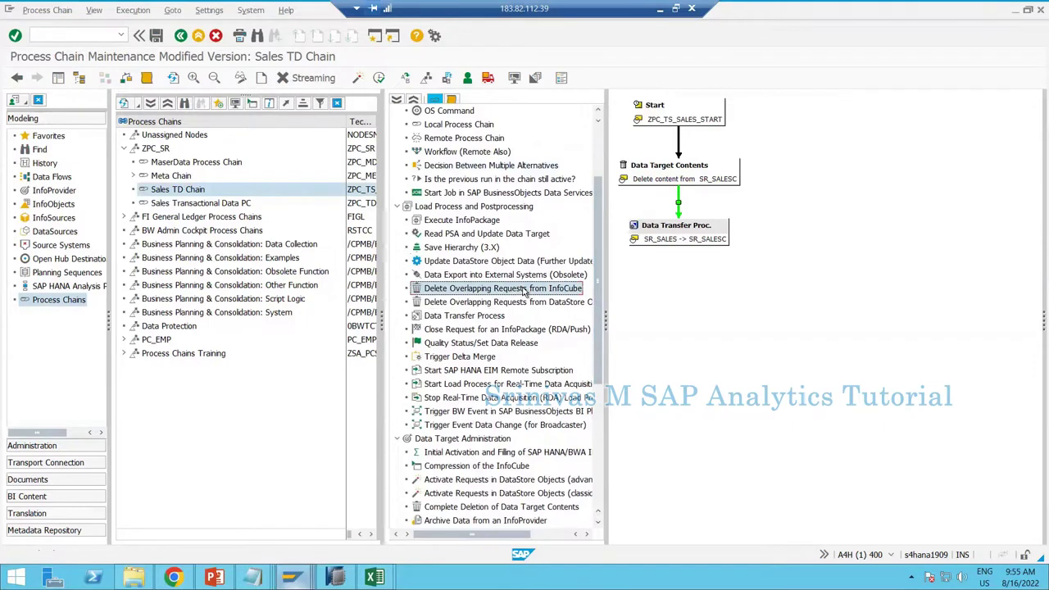
In SR_SALESC management, display the active data table, which has no entries, then go back.
{"action": "left_click_drag", "start_coordinate": [524, 292], "coordinate": [685, 238]}
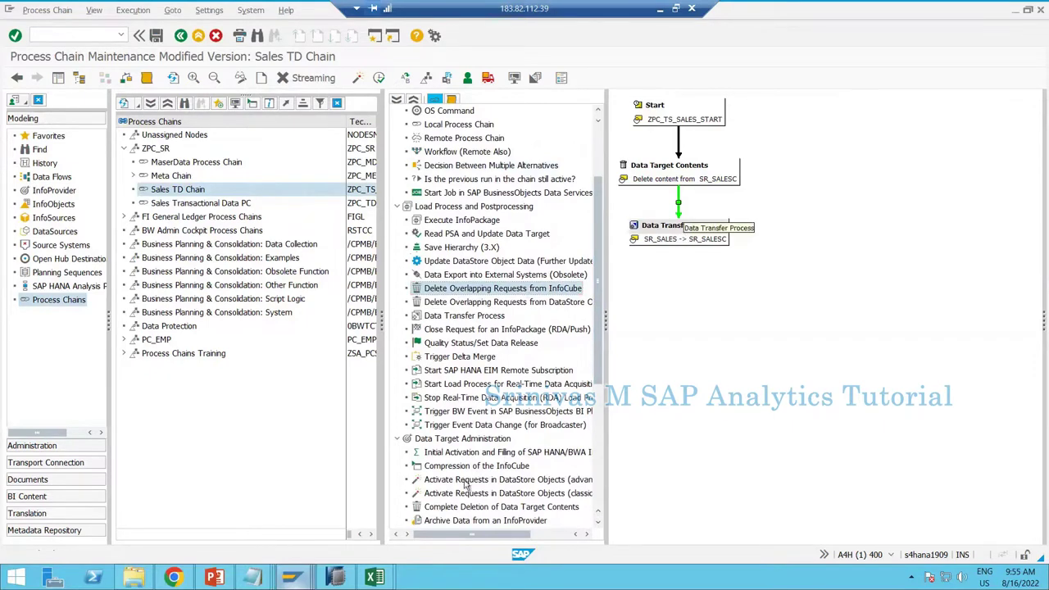
{"action": "left_click", "coordinate": [299, 580]}
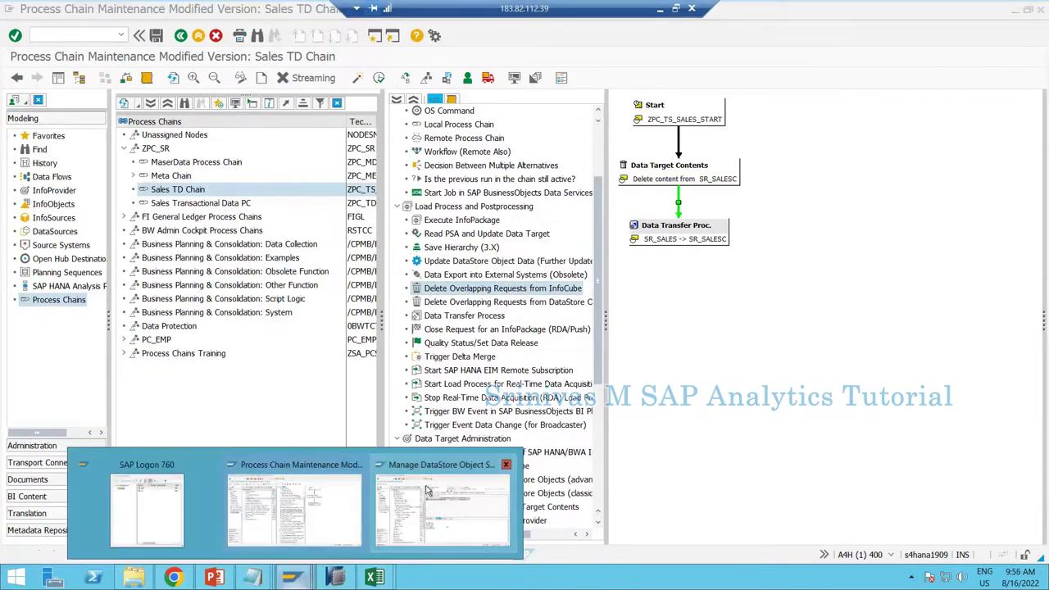
{"action": "left_click", "coordinate": [426, 490]}
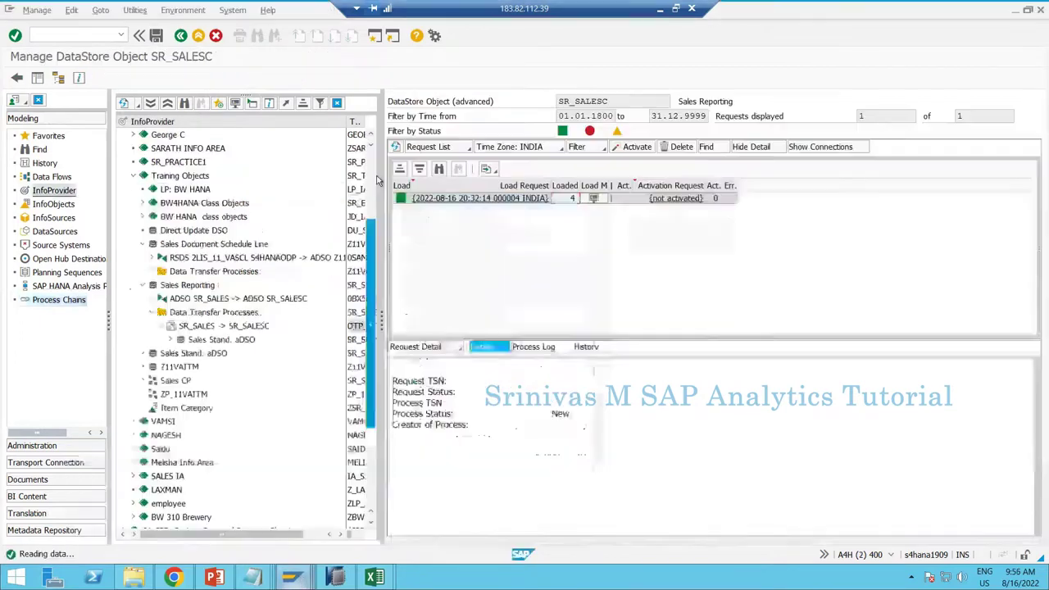
{"action": "left_click", "coordinate": [135, 10]}
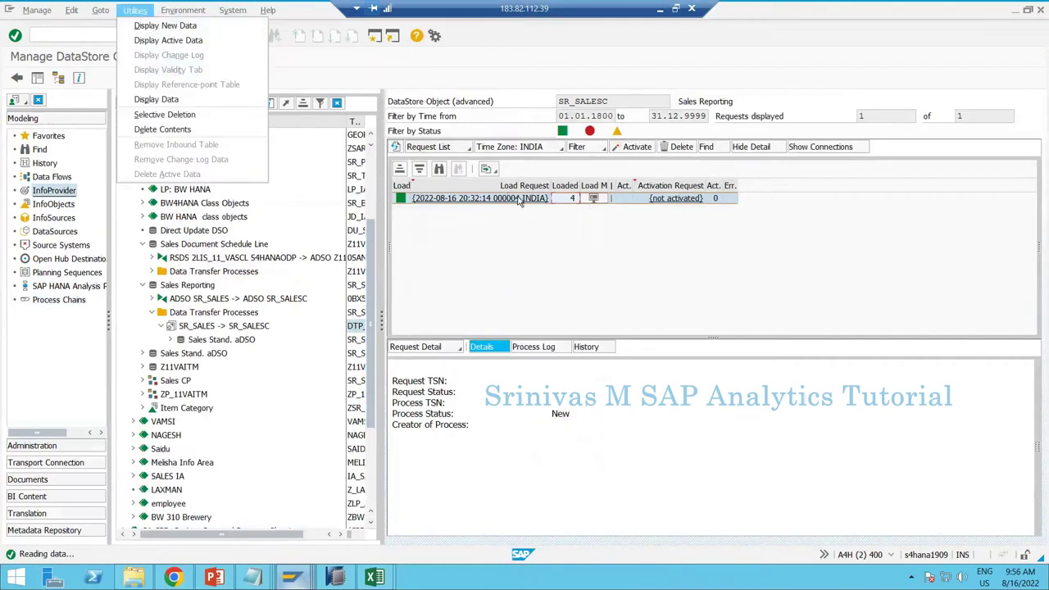
{"action": "left_click", "coordinate": [170, 41]}
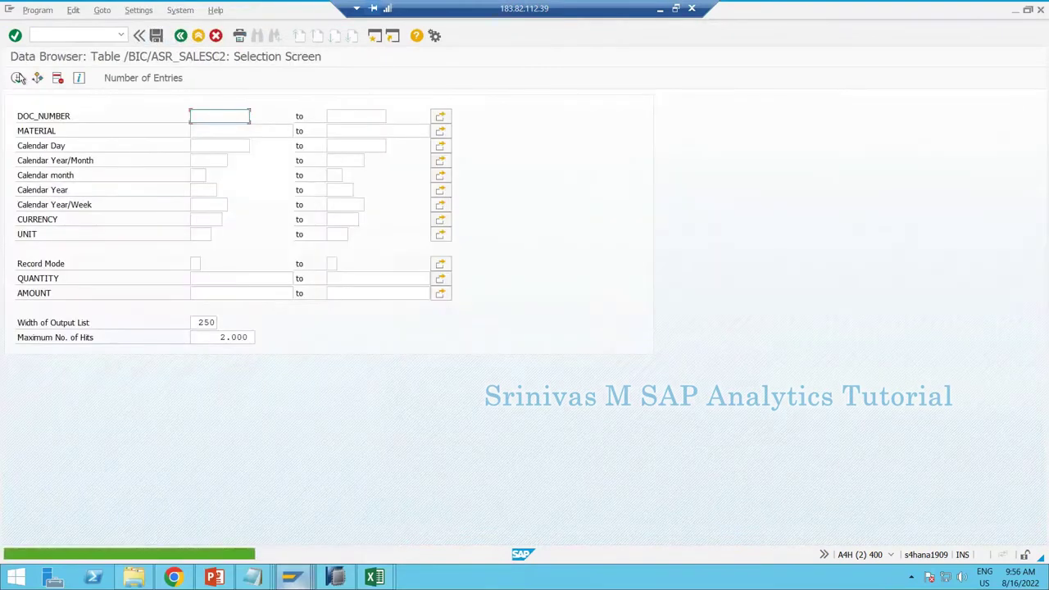
{"action": "left_click", "coordinate": [18, 77]}
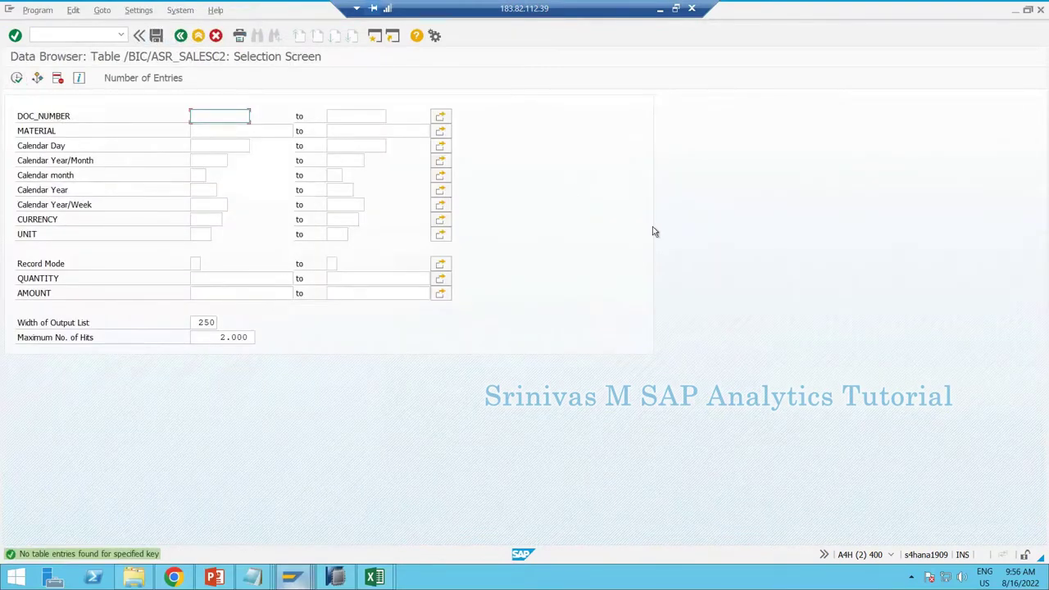
{"action": "key", "text": "F3"}
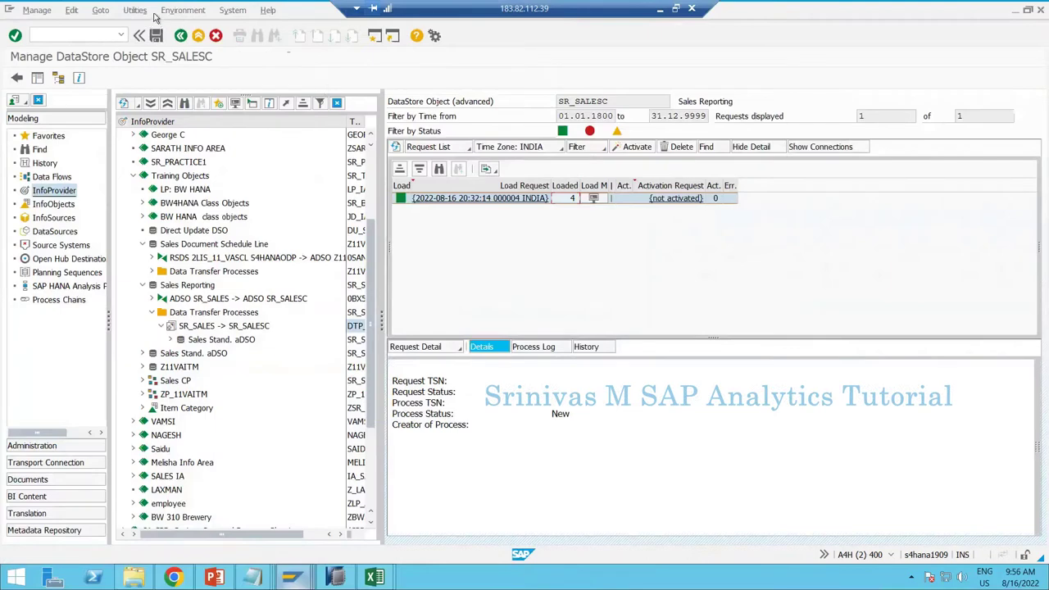
List SR_SALESC's new data table: four records with quantities 10, 20, 15 and 40 USD.
{"action": "left_click", "coordinate": [136, 10]}
{"action": "left_click", "coordinate": [156, 25]}
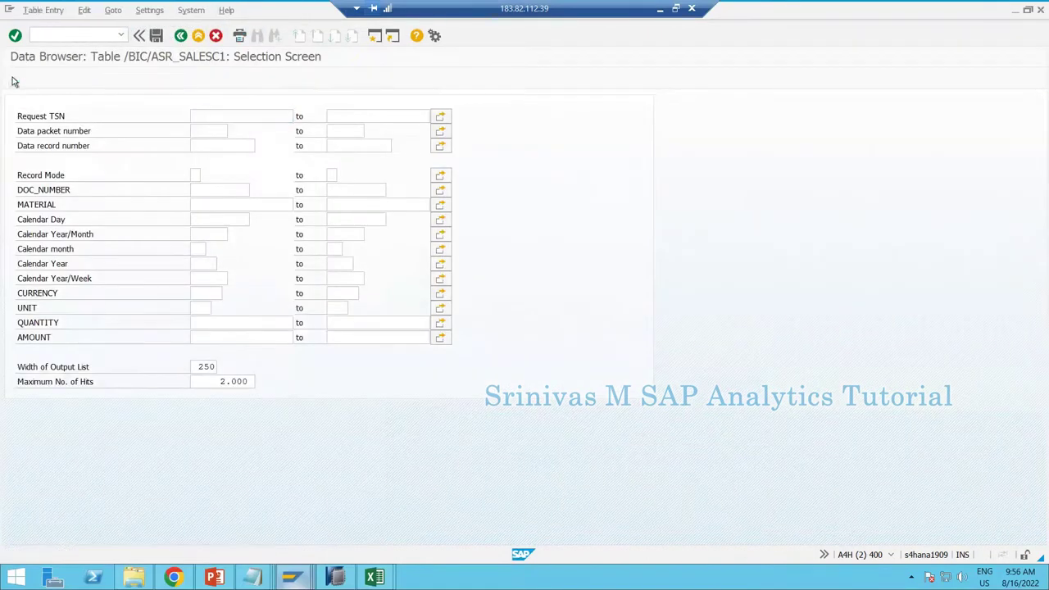
{"action": "left_click", "coordinate": [14, 81]}
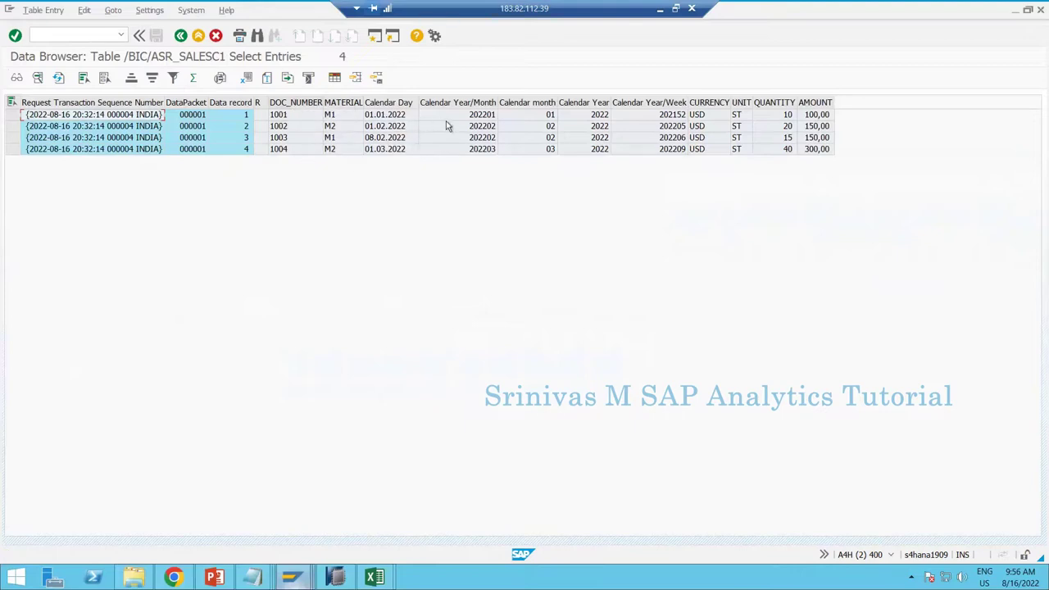
{"action": "left_click", "coordinate": [469, 103], "text": "ctrl"}
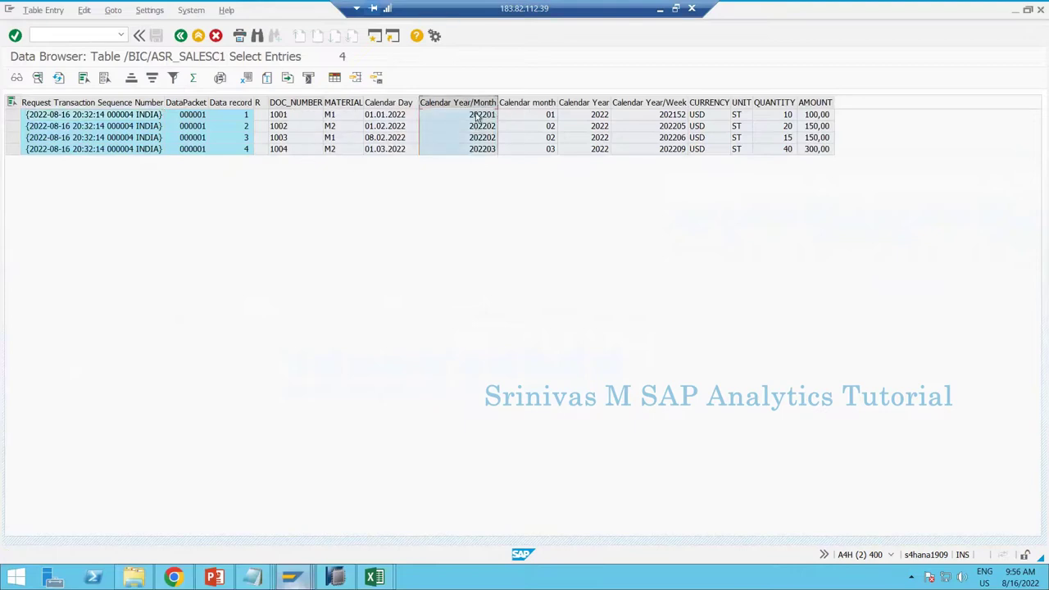
{"action": "left_click", "coordinate": [478, 117]}
{"action": "left_click", "coordinate": [477, 137]}
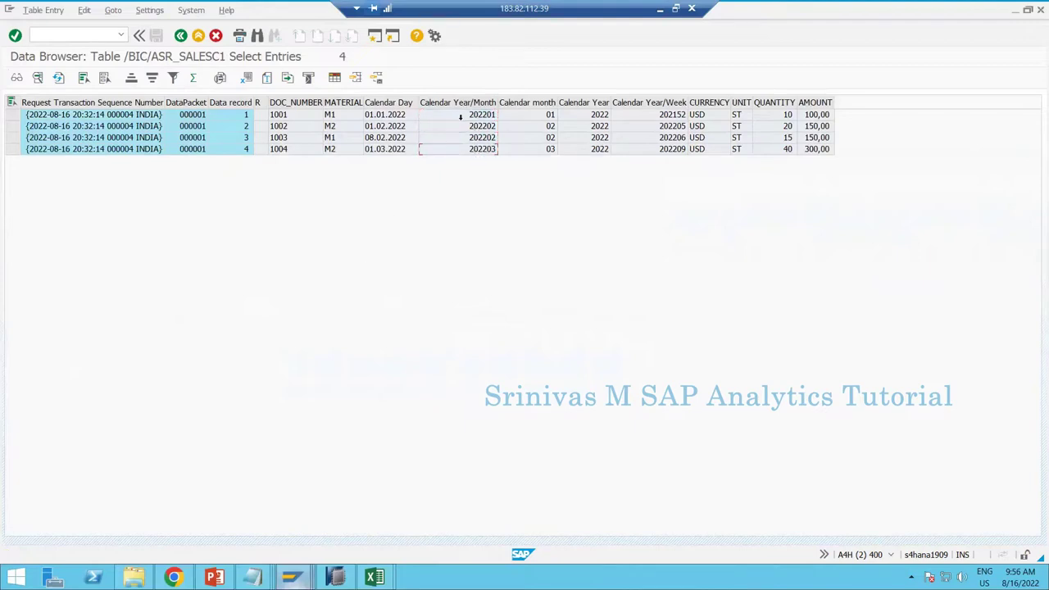
On a new sheet in Book1, enter 'Delete Overlapping request' in I6 and autofit column I.
{"action": "left_click", "coordinate": [375, 577]}
{"action": "left_click", "coordinate": [329, 554]}
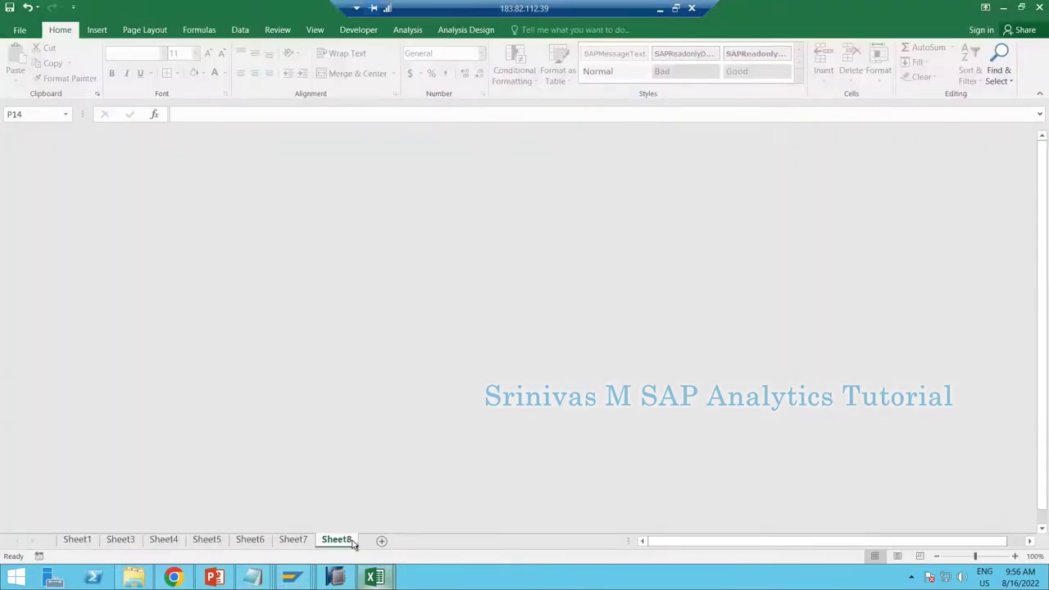
{"action": "left_click", "coordinate": [381, 540]}
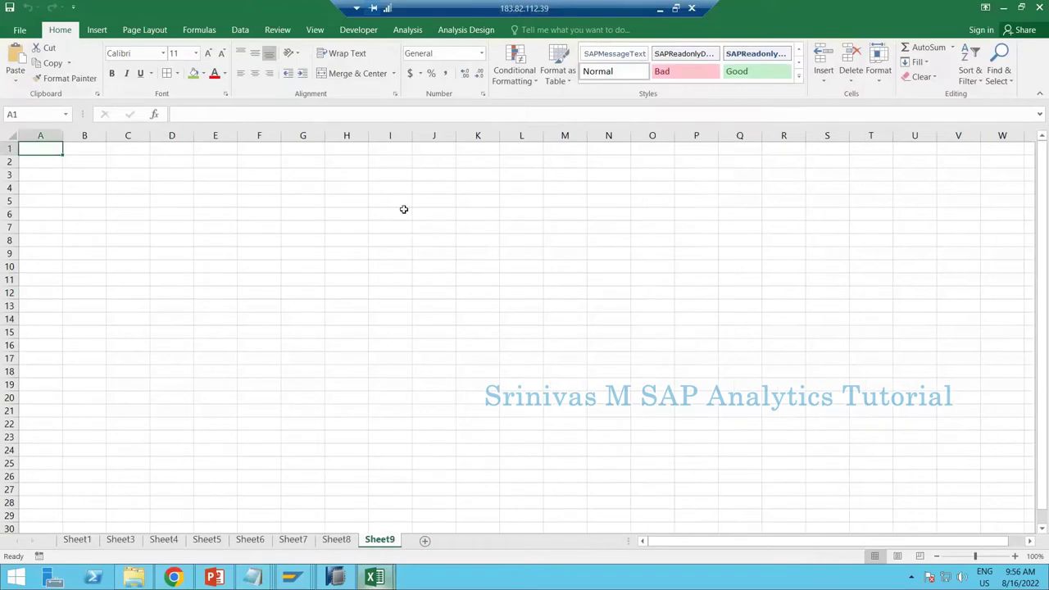
{"action": "left_click", "coordinate": [404, 210]}
{"action": "type", "text": "D"}
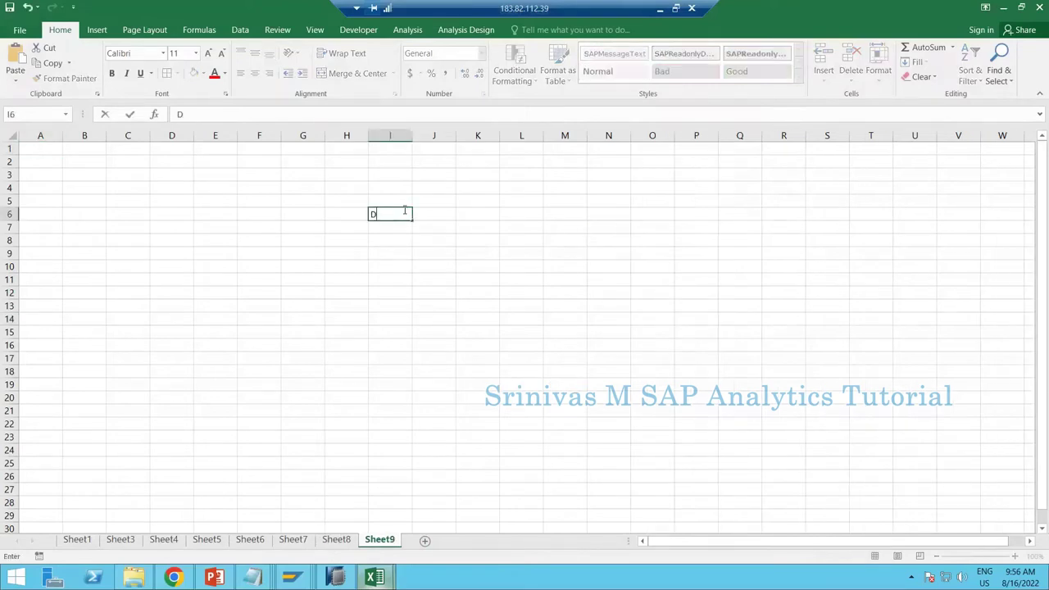
{"action": "type", "text": "elete Overlapping re"}
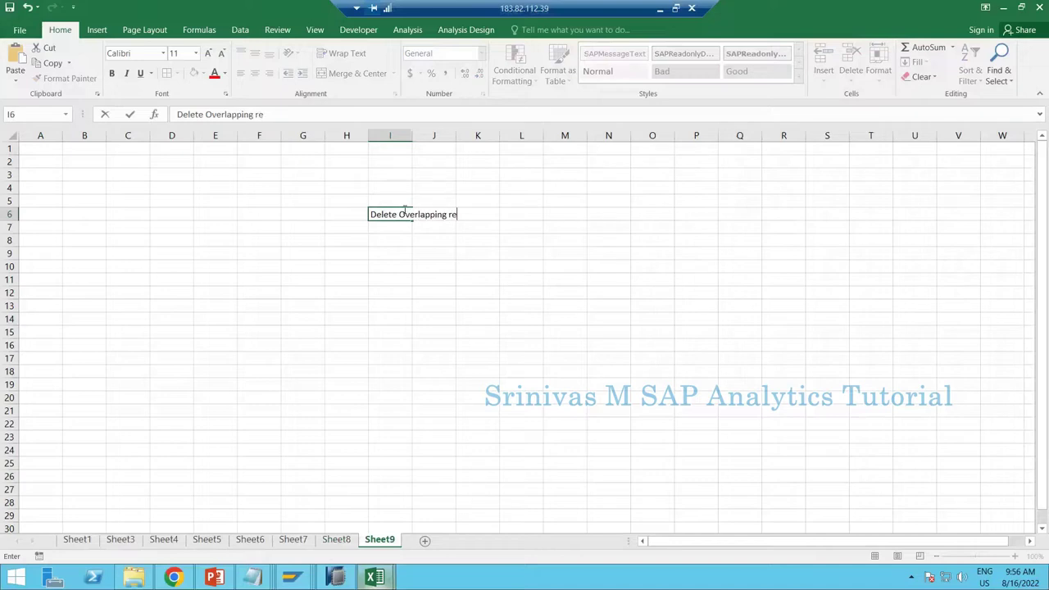
{"action": "type", "text": "quest"}
{"action": "key", "text": "Return"}
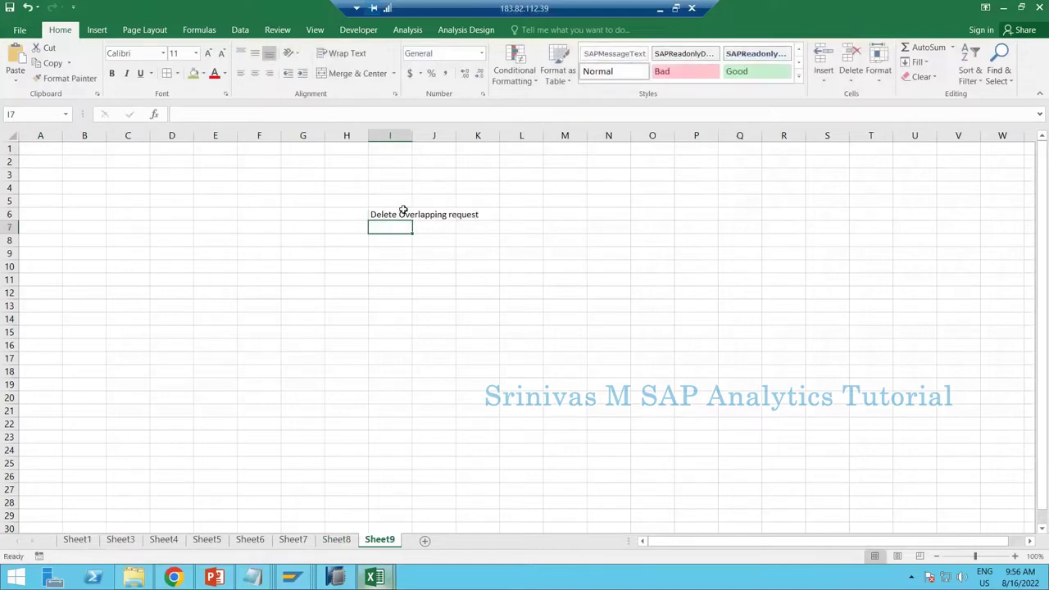
{"action": "double_click", "coordinate": [413, 134]}
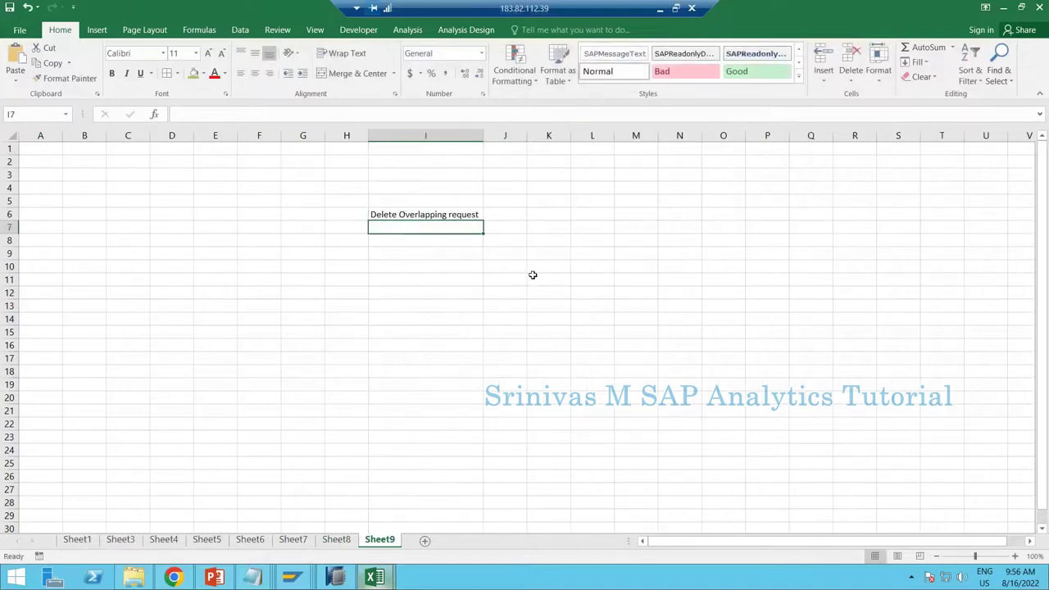
Label K9 'Cube' and K7 'DSO'.
{"action": "left_click", "coordinate": [561, 252]}
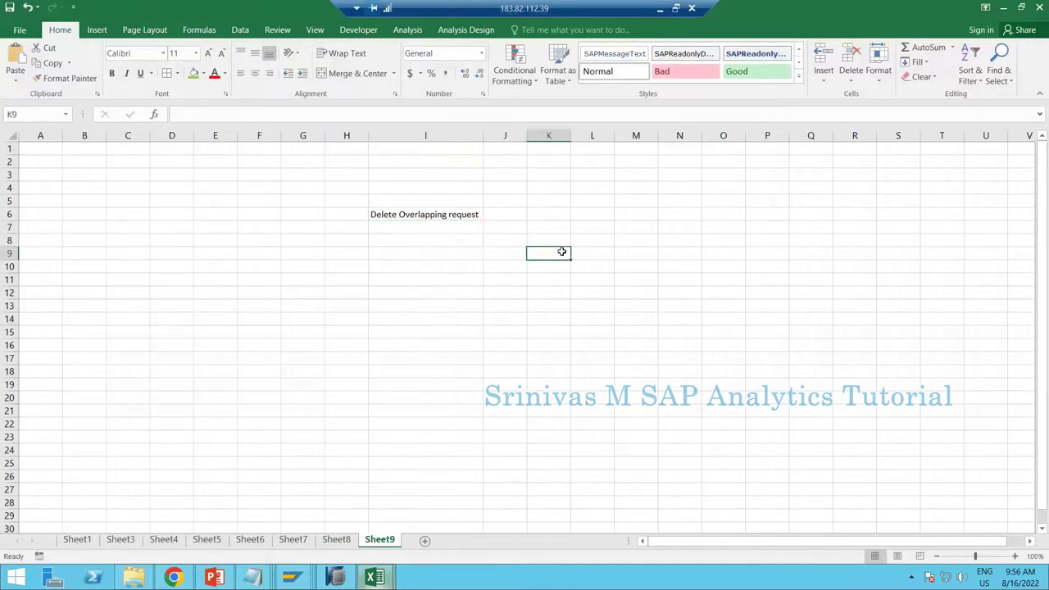
{"action": "type", "text": "Cube"}
{"action": "key", "text": "Return"}
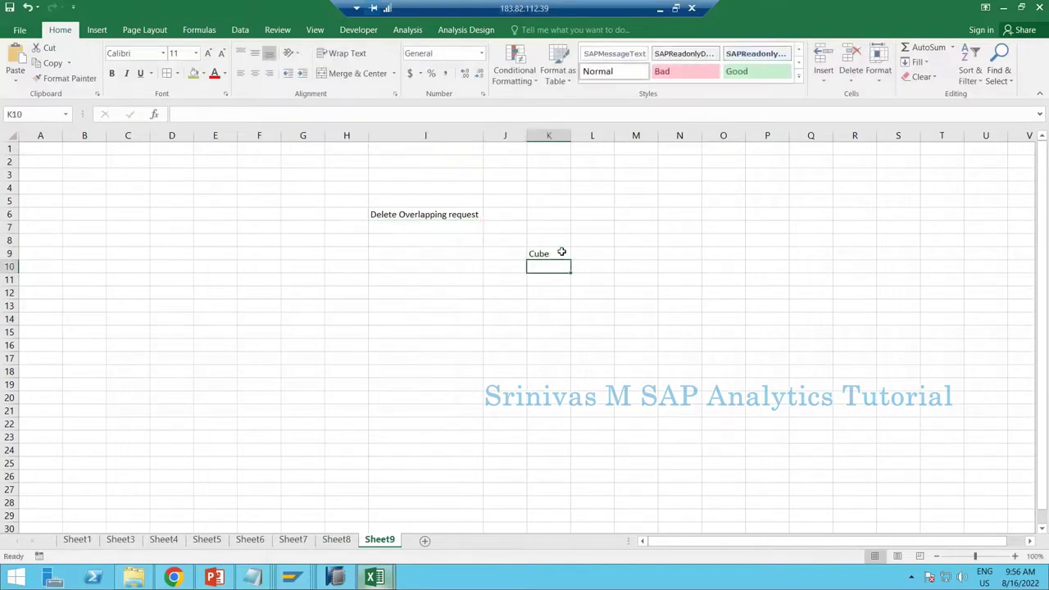
{"action": "key", "text": "Up"}
{"action": "key", "text": "Up"}
{"action": "key", "text": "Up"}
{"action": "type", "text": "DS"}
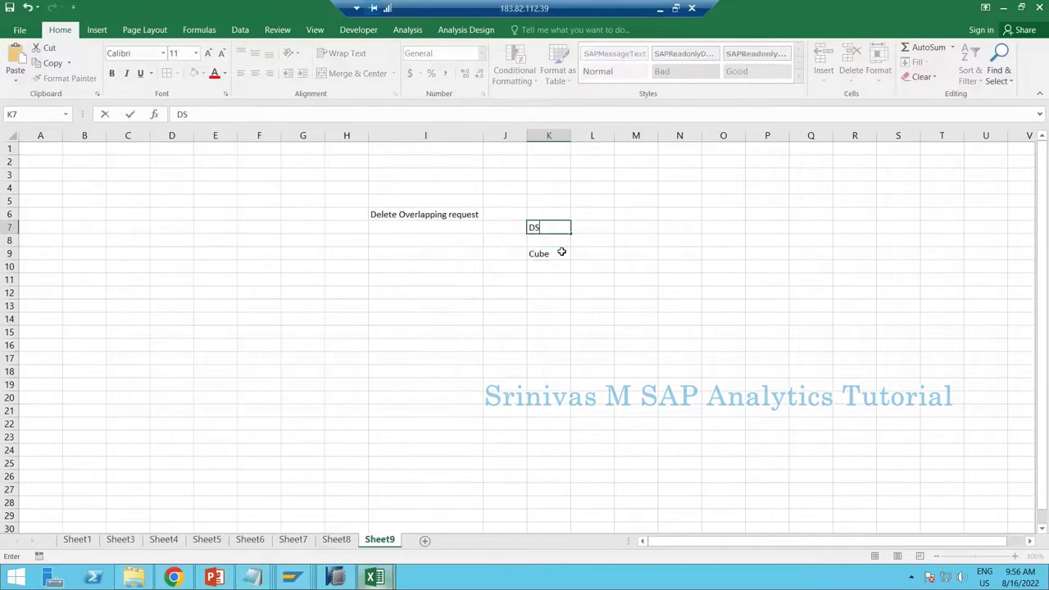
{"action": "type", "text": "O"}
{"action": "key", "text": "Return"}
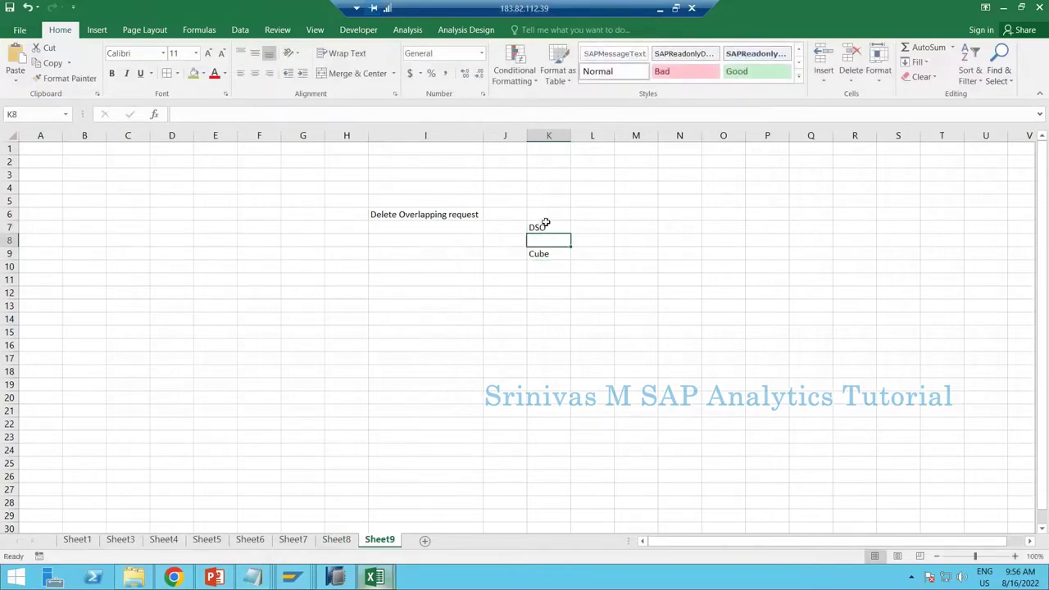
{"action": "left_click", "coordinate": [546, 223]}
{"action": "left_click", "coordinate": [544, 254]}
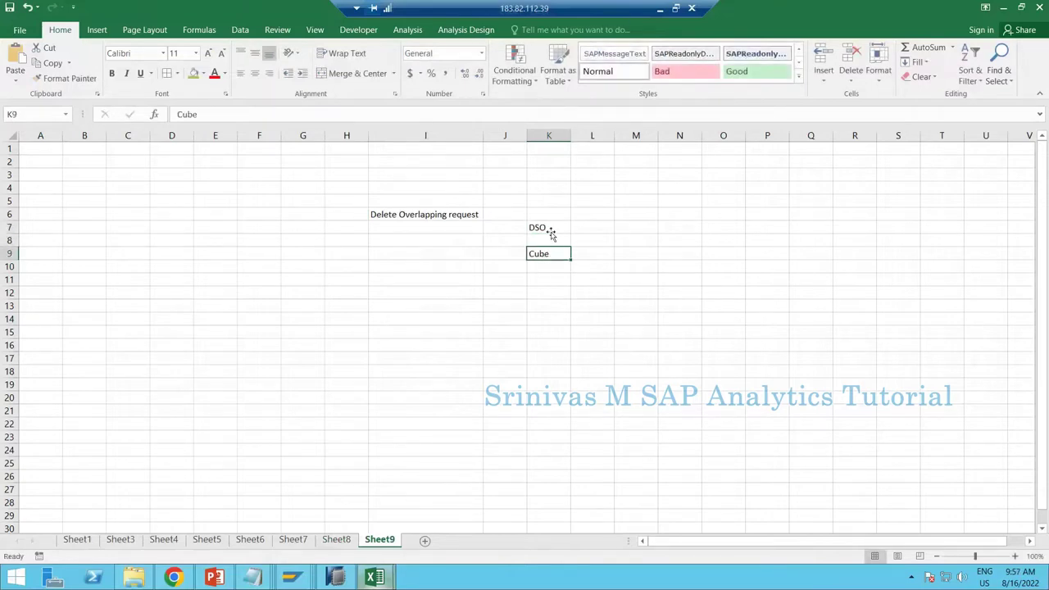
{"action": "left_click", "coordinate": [550, 232]}
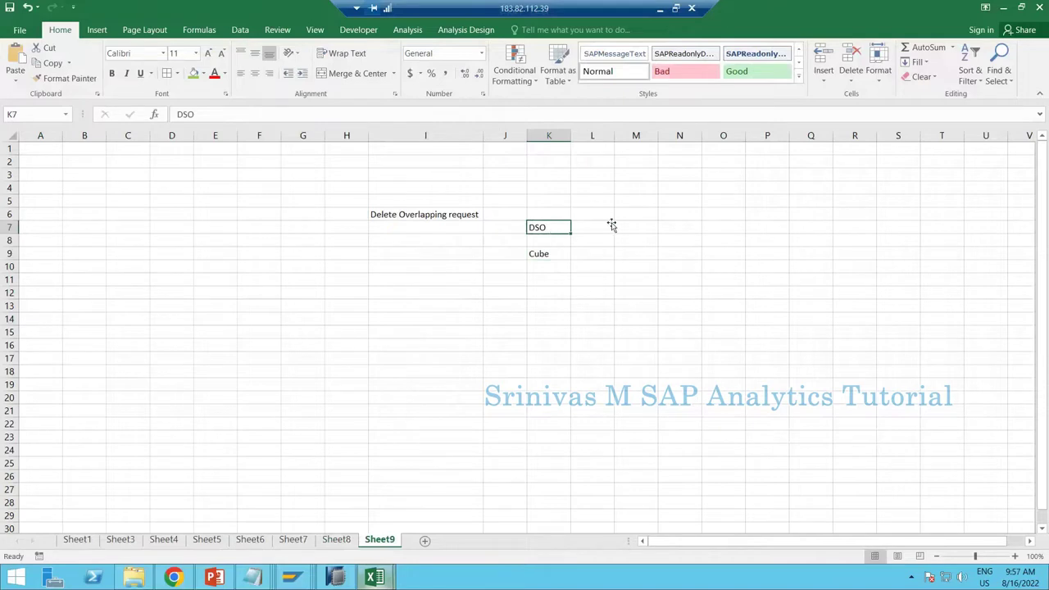
Enter 'overwrite' in L7, document 1001 in N7 and quantity 10 in O7.
{"action": "left_click", "coordinate": [611, 222]}
{"action": "type", "text": "o"}
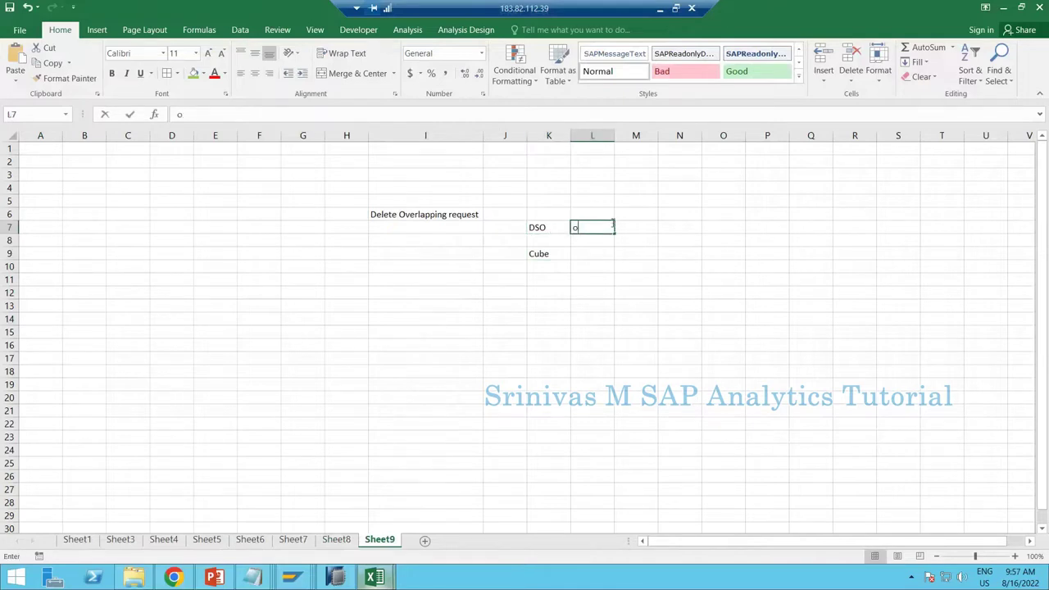
{"action": "type", "text": "verwrite"}
{"action": "key", "text": "Return"}
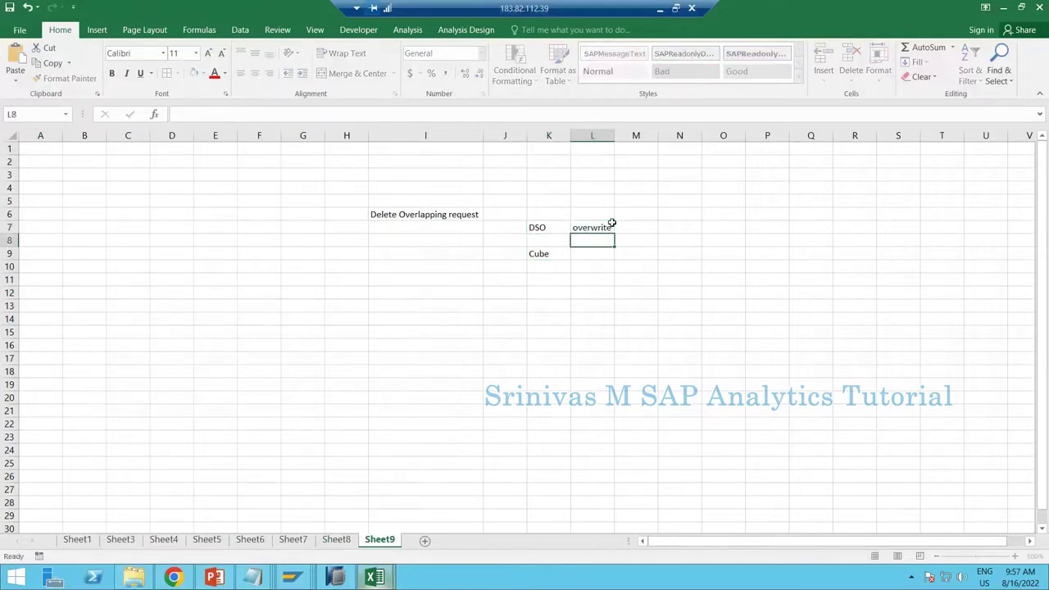
{"action": "left_click", "coordinate": [692, 227]}
{"action": "type", "text": "1001"}
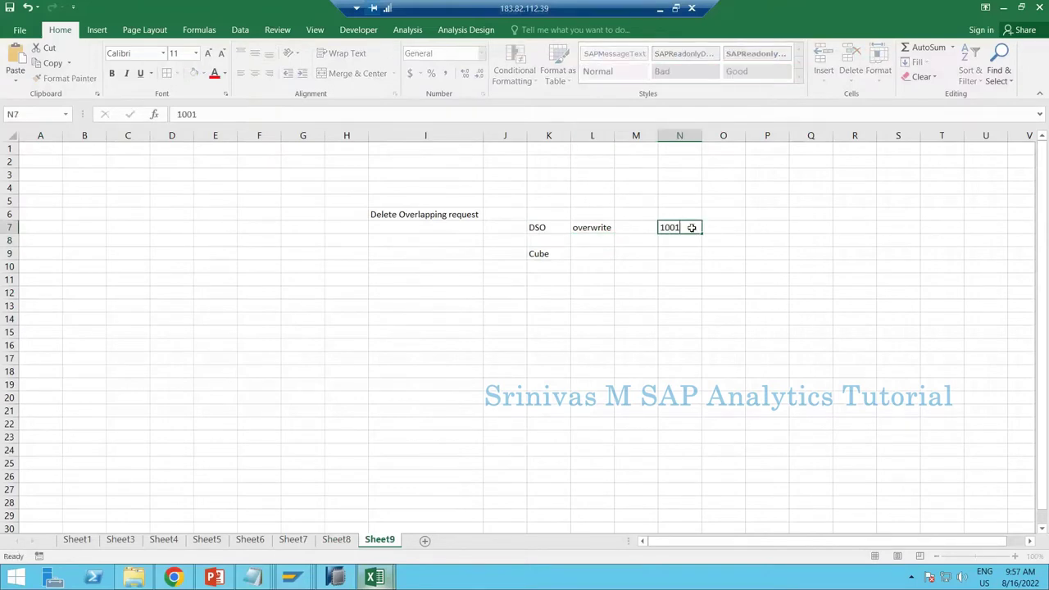
{"action": "key", "text": "Tab"}
{"action": "type", "text": "1"}
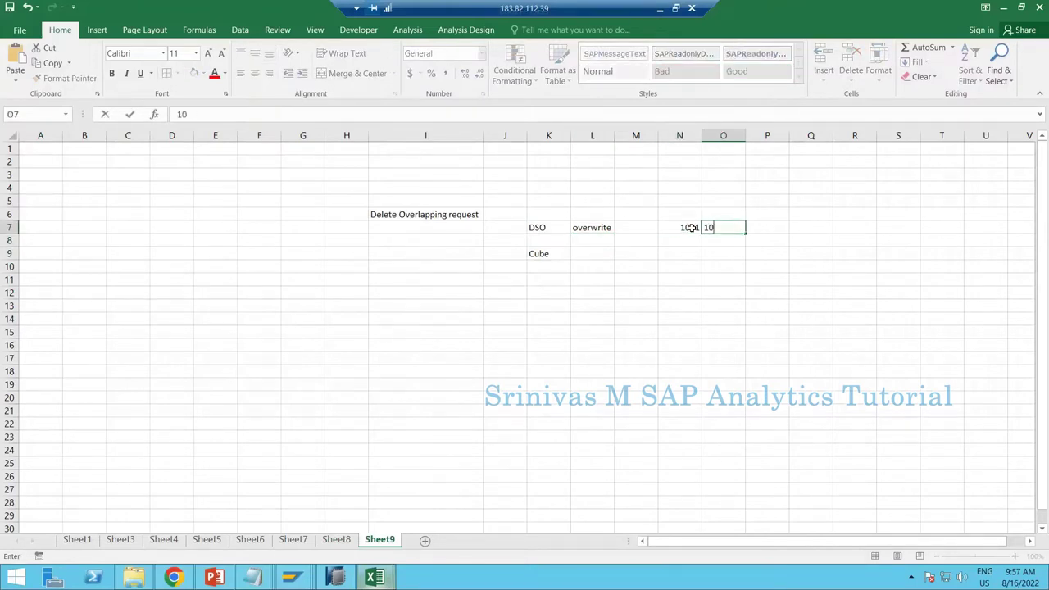
{"action": "key", "text": "shift+Return"}
Add column headings 'doc_number' and 'quanitty' and label row 7 'Req 1'.
{"action": "type", "text": "doc_n"}
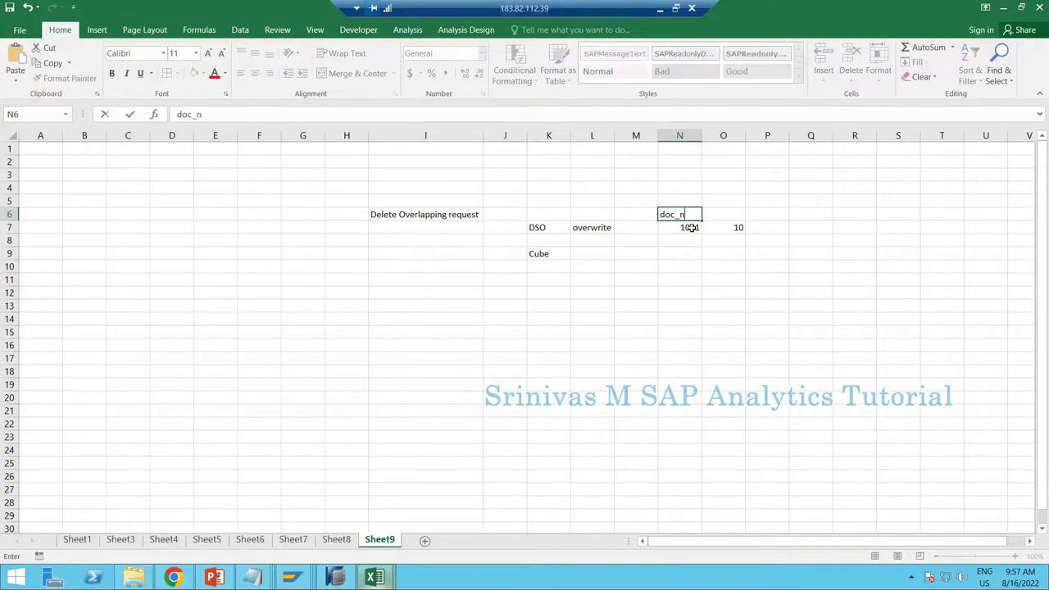
{"action": "type", "text": "umber"}
{"action": "key", "text": "Tab"}
{"action": "type", "text": "qua"}
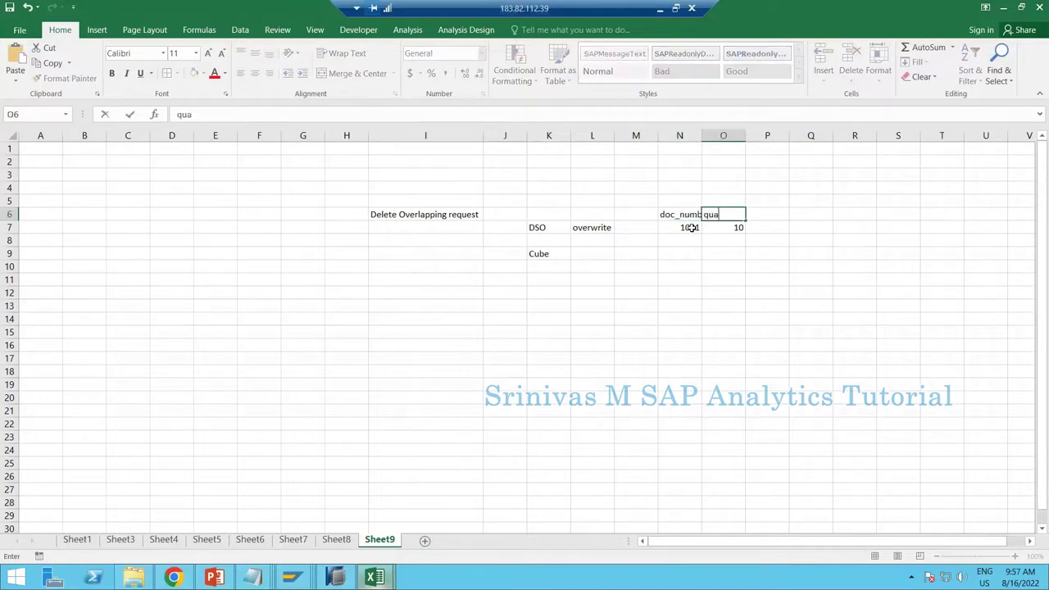
{"action": "type", "text": "nitty"}
{"action": "key", "text": "Return"}
{"action": "key", "text": "Tab"}
{"action": "key", "text": "Tab"}
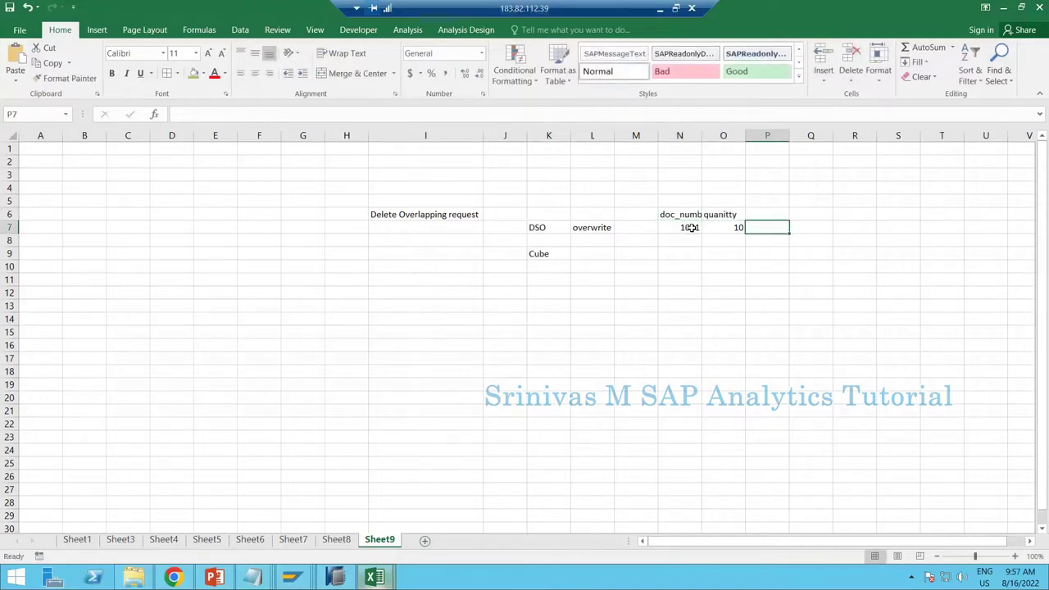
{"action": "key", "text": "Left"}
{"action": "key", "text": "Left"}
{"action": "key", "text": "Left"}
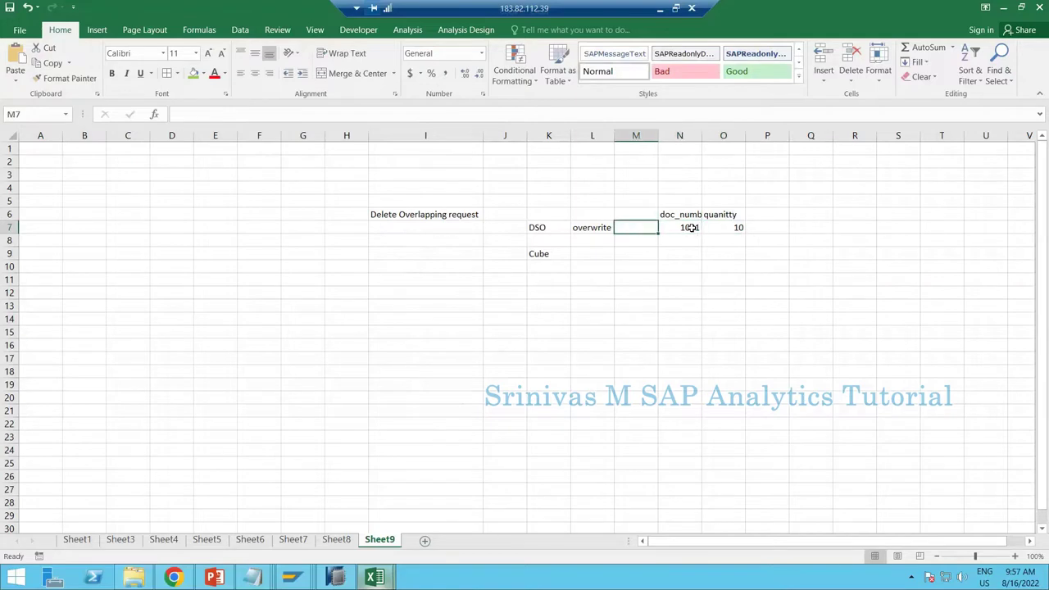
{"action": "type", "text": "Req"}
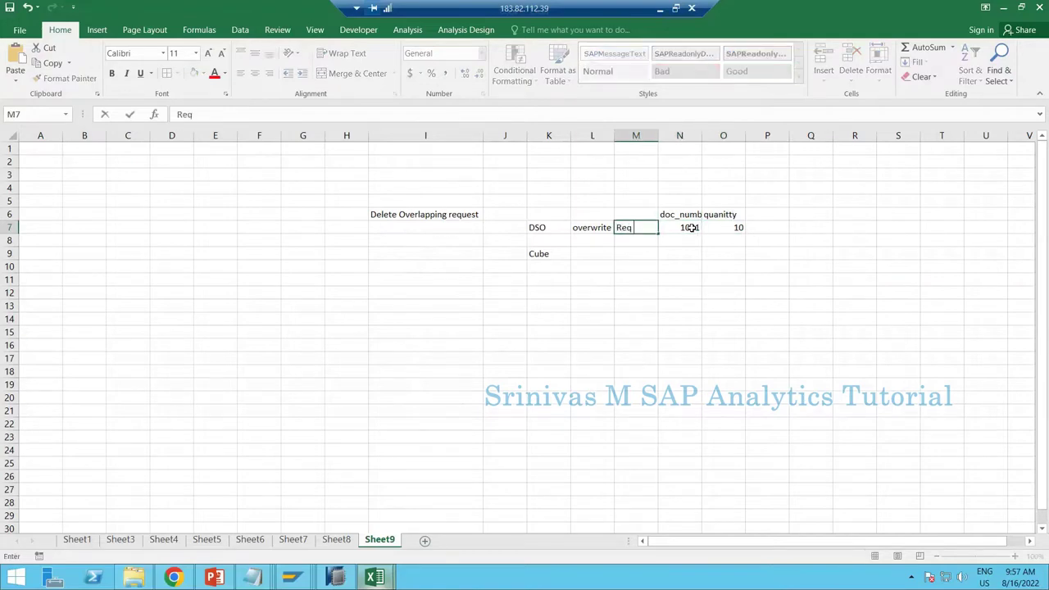
{"action": "type", "text": " 1"}
{"action": "key", "text": "Return"}
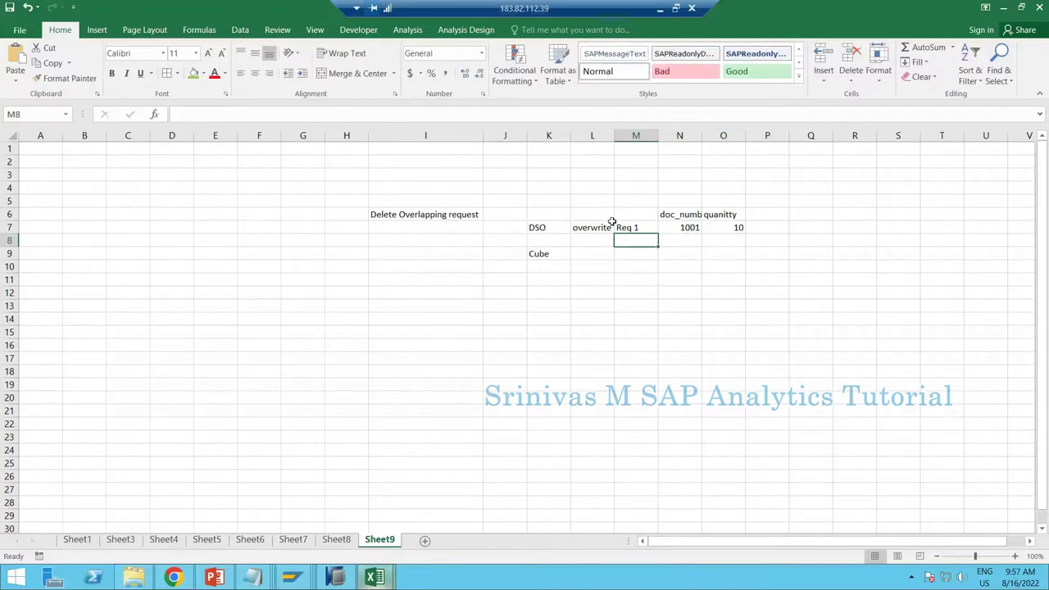
Add a 'Req 2' row in M8 with document 1001 and quantity 10.
{"action": "type", "text": "req 1"}
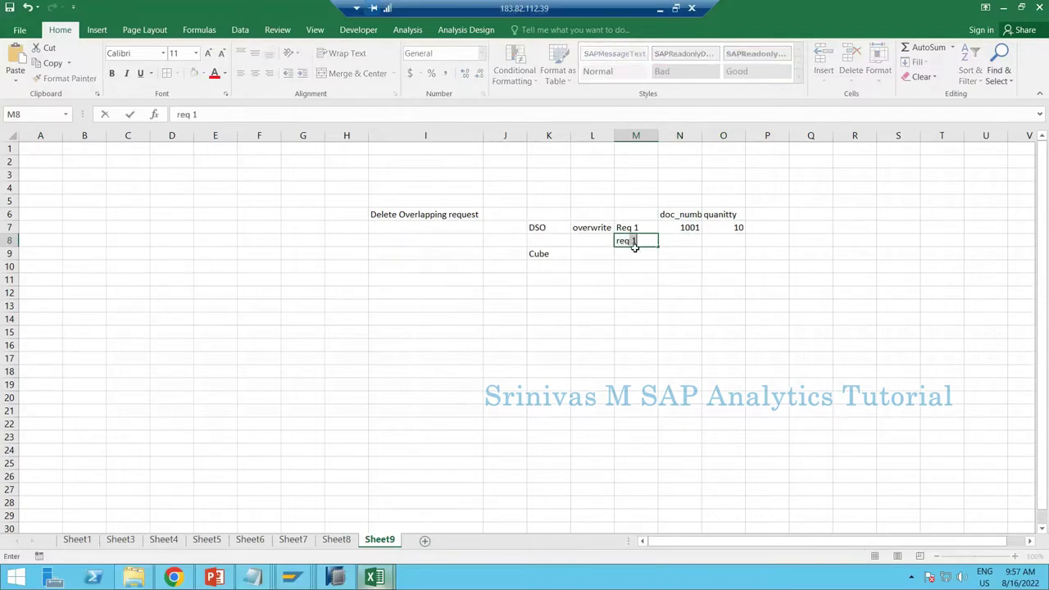
{"action": "key", "text": "Tab"}
{"action": "type", "text": "10"}
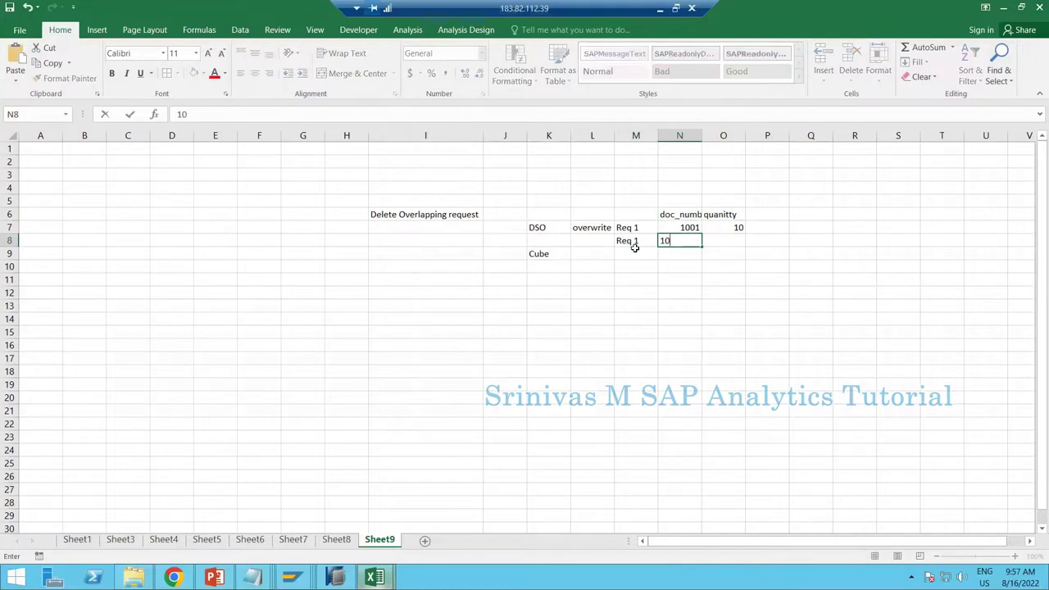
{"action": "type", "text": "01"}
{"action": "left_click", "coordinate": [634, 246]}
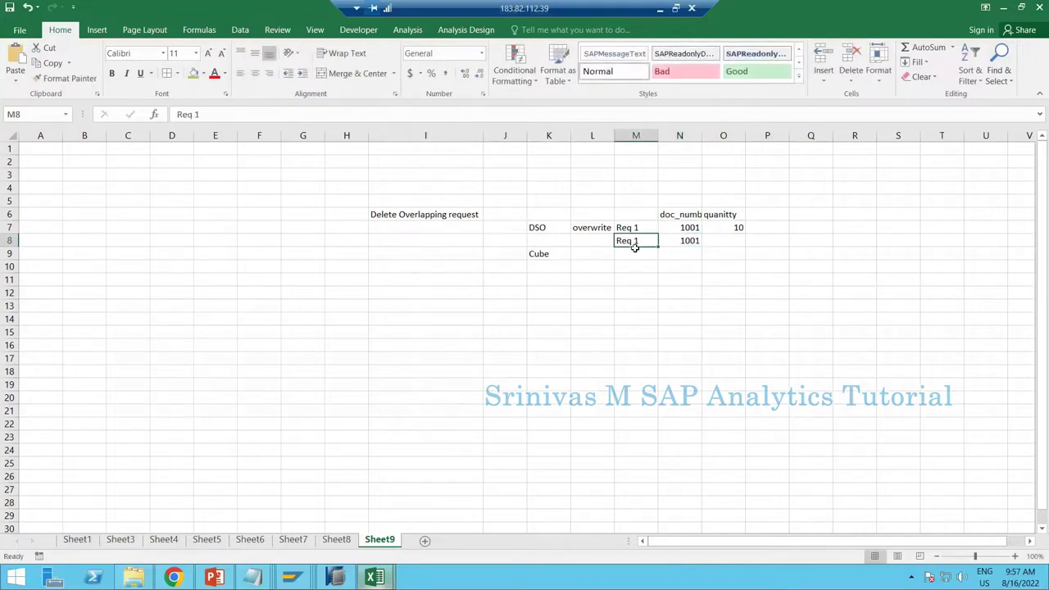
{"action": "double_click", "coordinate": [634, 246]}
{"action": "key", "text": "BackSpace"}
{"action": "key", "text": "BackSpace"}
{"action": "type", "text": "2"}
{"action": "key", "text": "Tab"}
{"action": "key", "text": "Tab"}
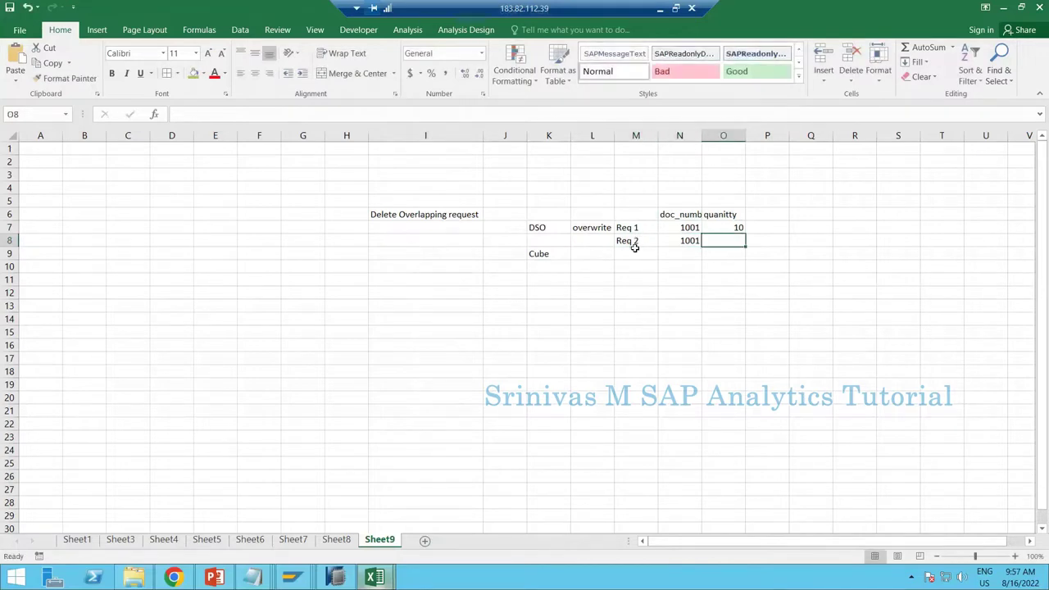
{"action": "type", "text": "10"}
{"action": "key", "text": "Tab"}
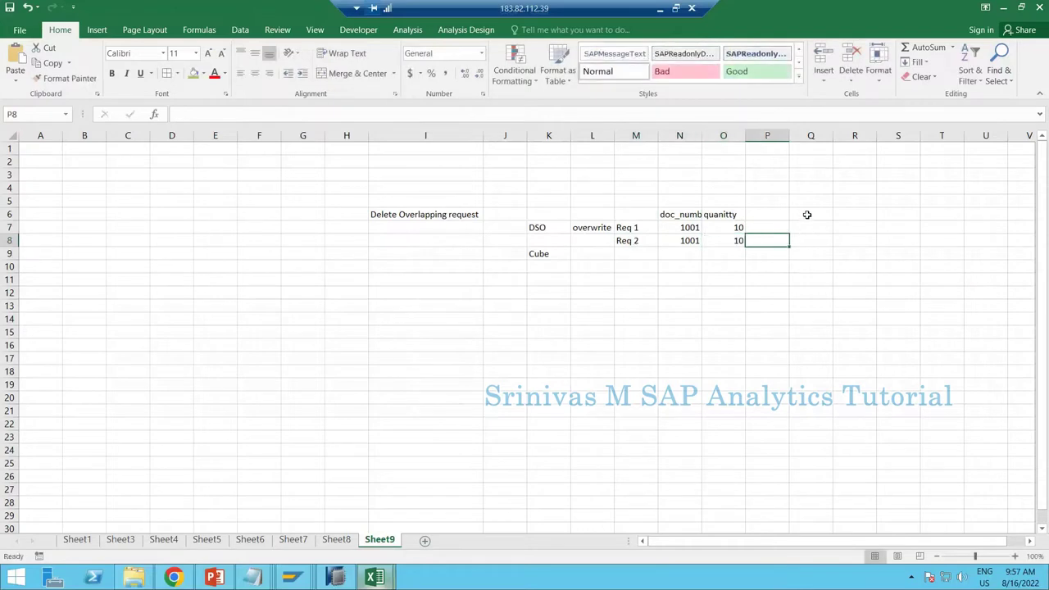
{"action": "left_click", "coordinate": [807, 214]}
{"action": "left_click_drag", "start_coordinate": [860, 214], "coordinate": [872, 214]}
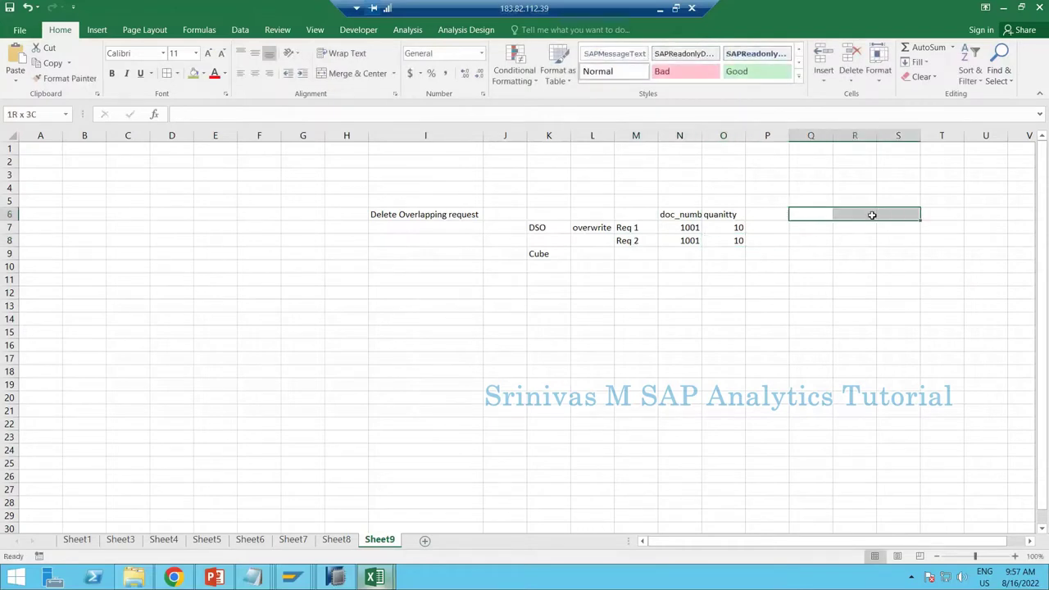
Merge Q6:R6 into an 'output' heading and put 1001 with quantity 10 beneath it.
{"action": "left_click", "coordinate": [359, 79]}
{"action": "type", "text": "output"}
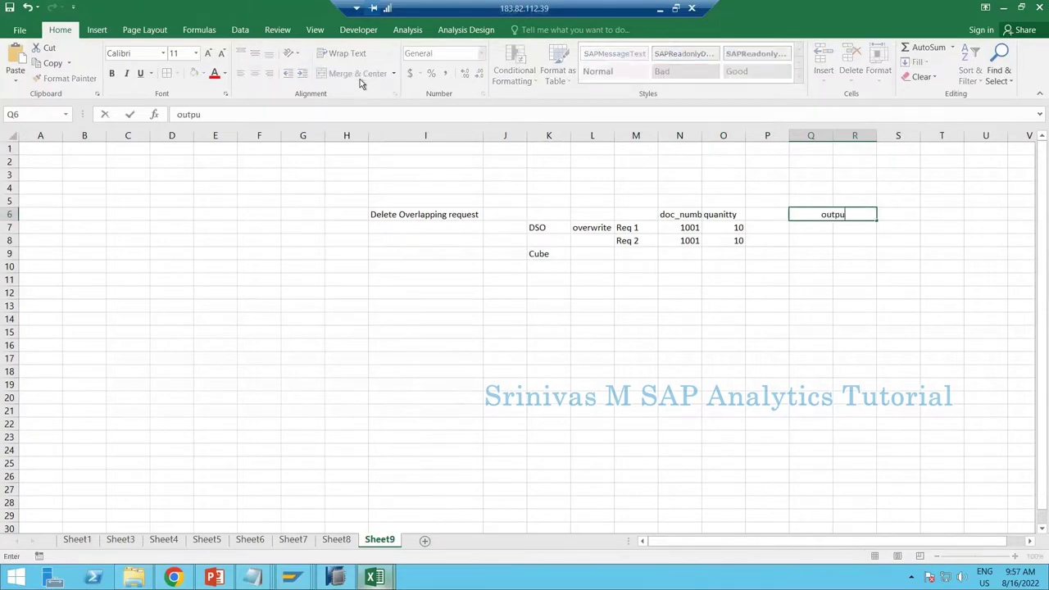
{"action": "key", "text": "Return"}
{"action": "type", "text": "1001"}
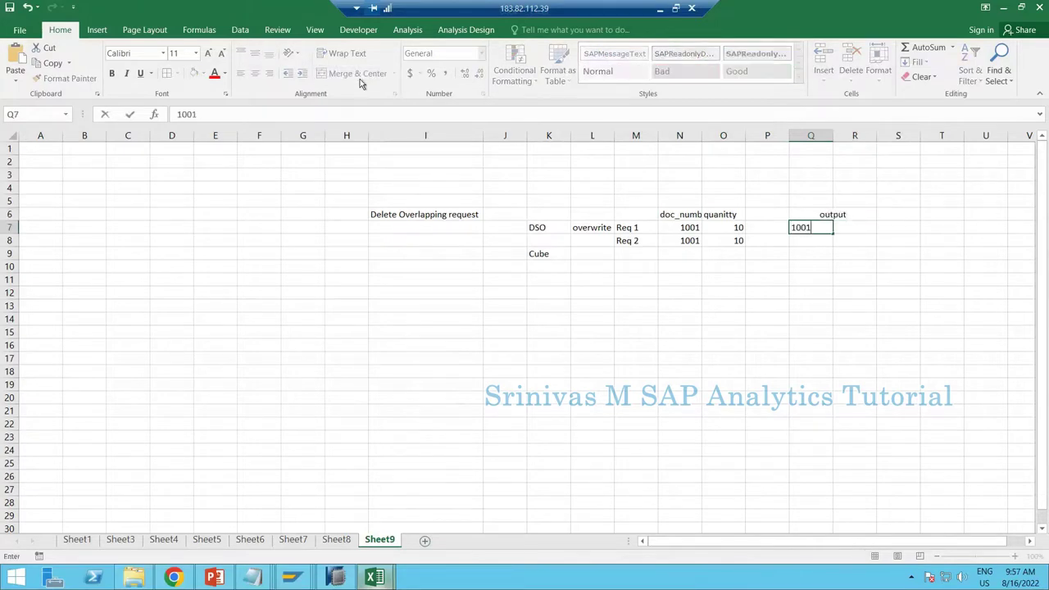
{"action": "key", "text": "Tab"}
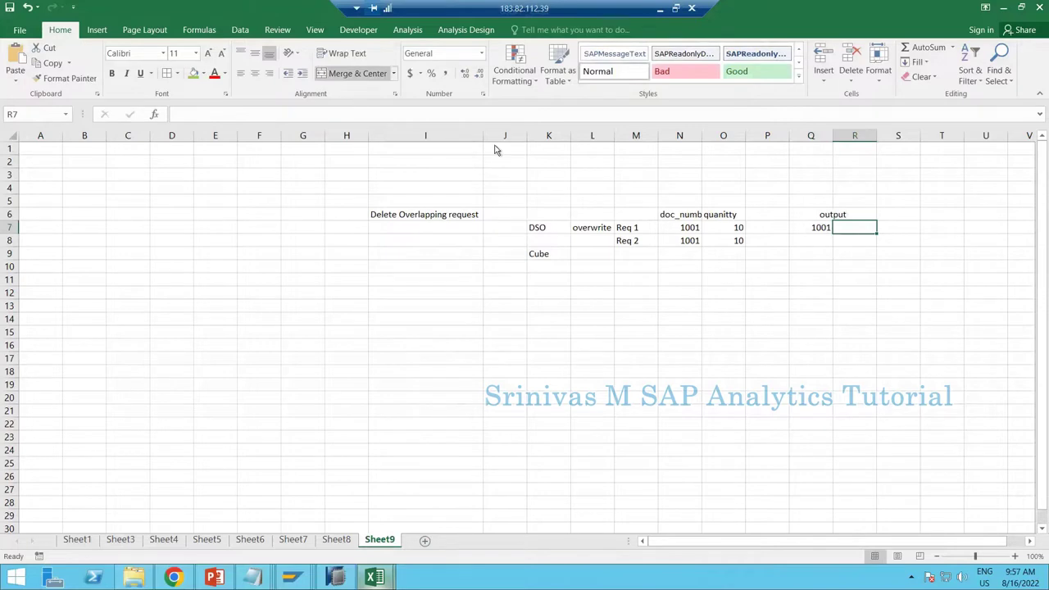
{"action": "left_click", "coordinate": [560, 227]}
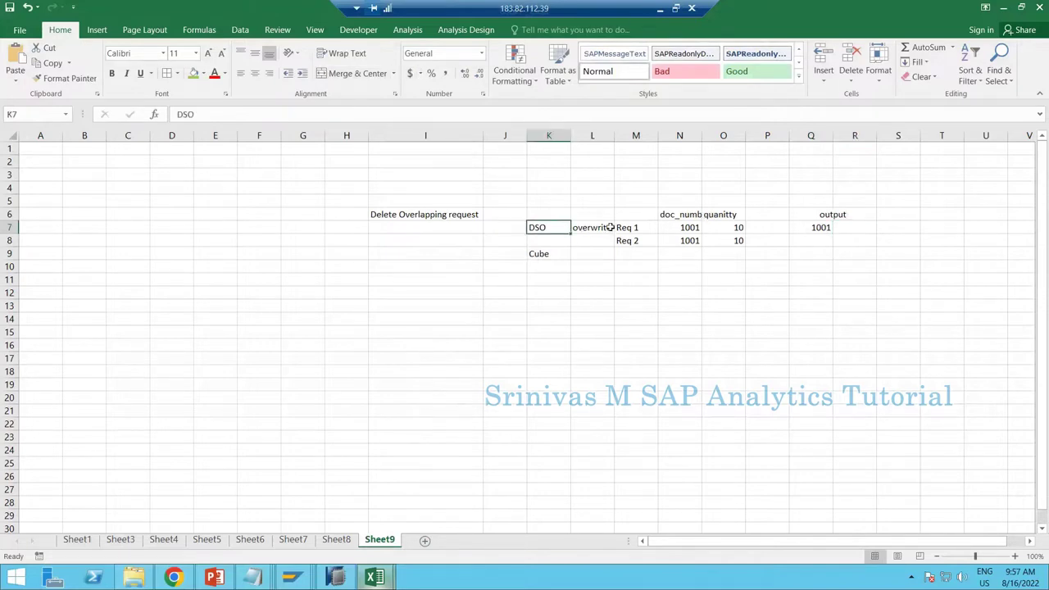
{"action": "left_click", "coordinate": [866, 227]}
{"action": "type", "text": "10"}
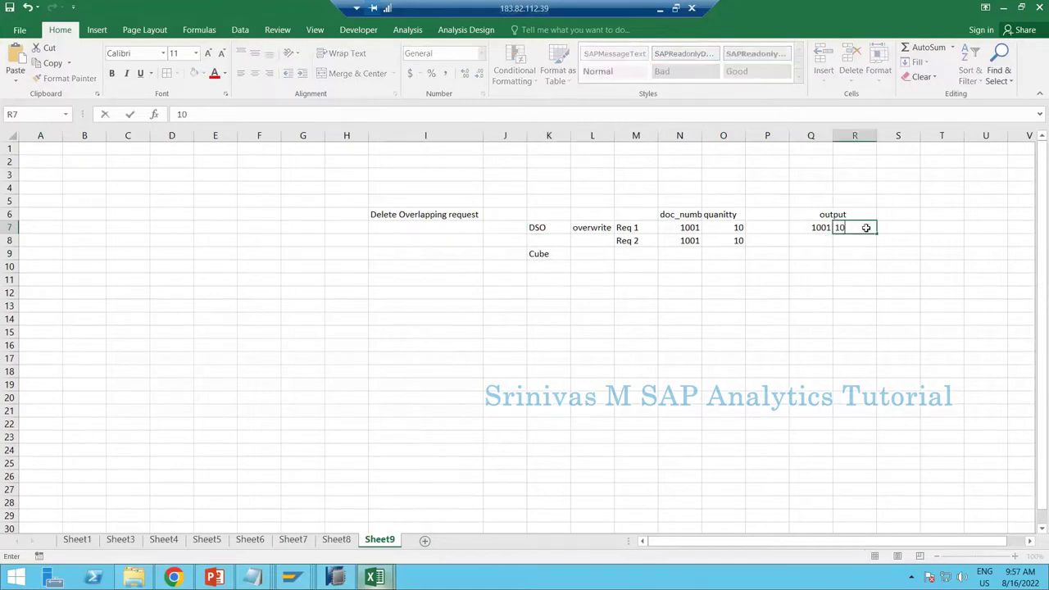
{"action": "key", "text": "Return"}
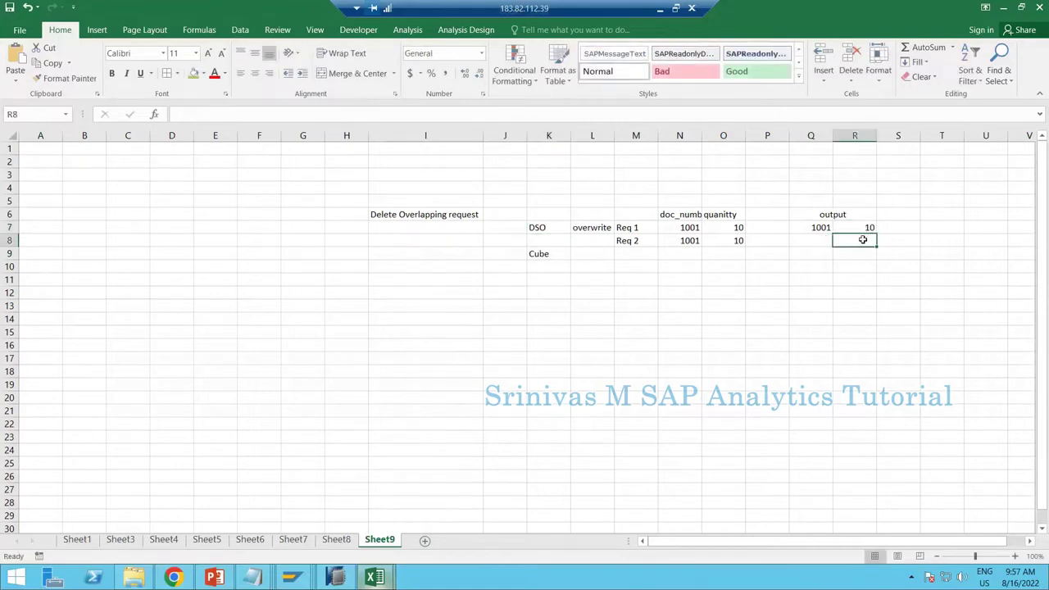
Change Req 2's quantity and the output quantity to 15, then select the DSO table K7:R8.
{"action": "left_click", "coordinate": [729, 241]}
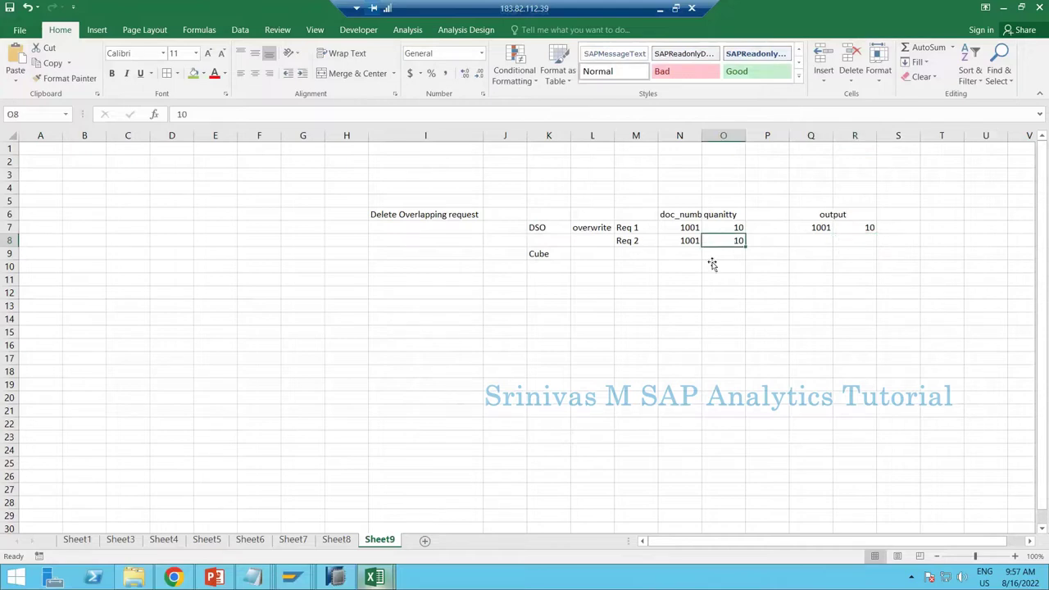
{"action": "type", "text": "1"}
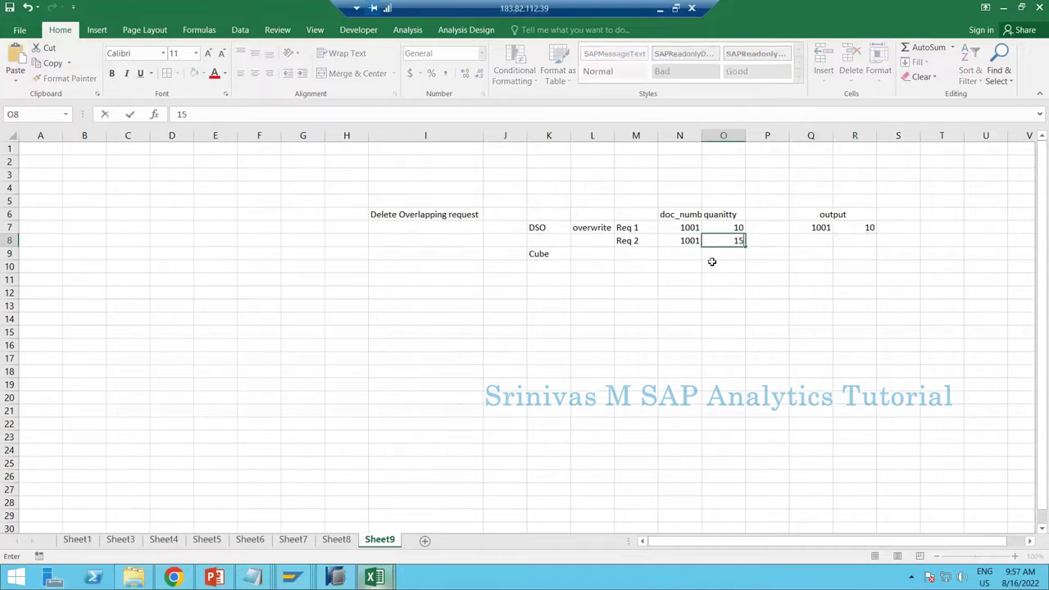
{"action": "type", "text": "5"}
{"action": "key", "text": "Return"}
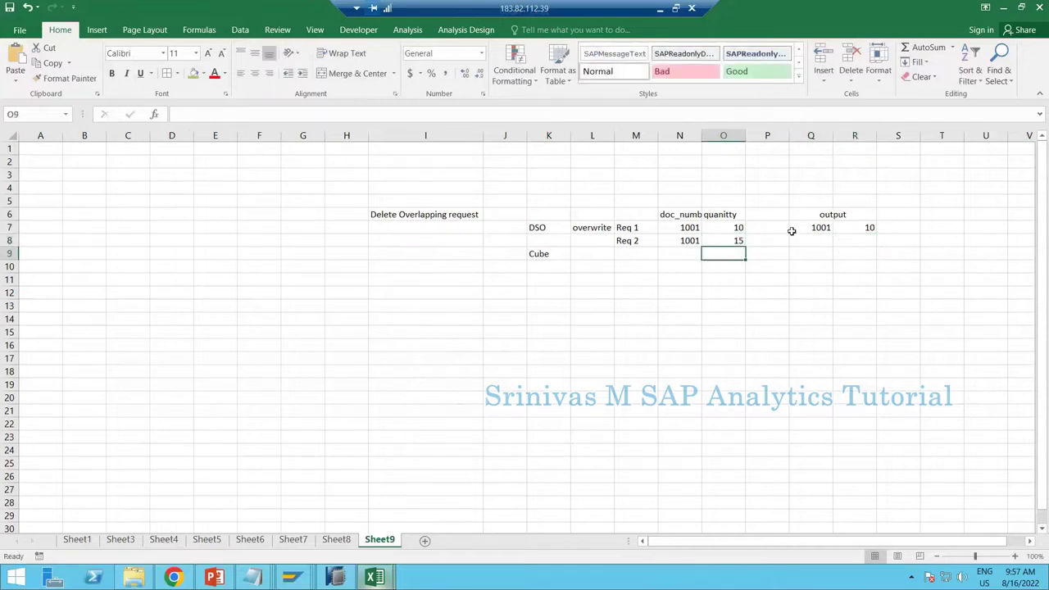
{"action": "left_click", "coordinate": [852, 227]}
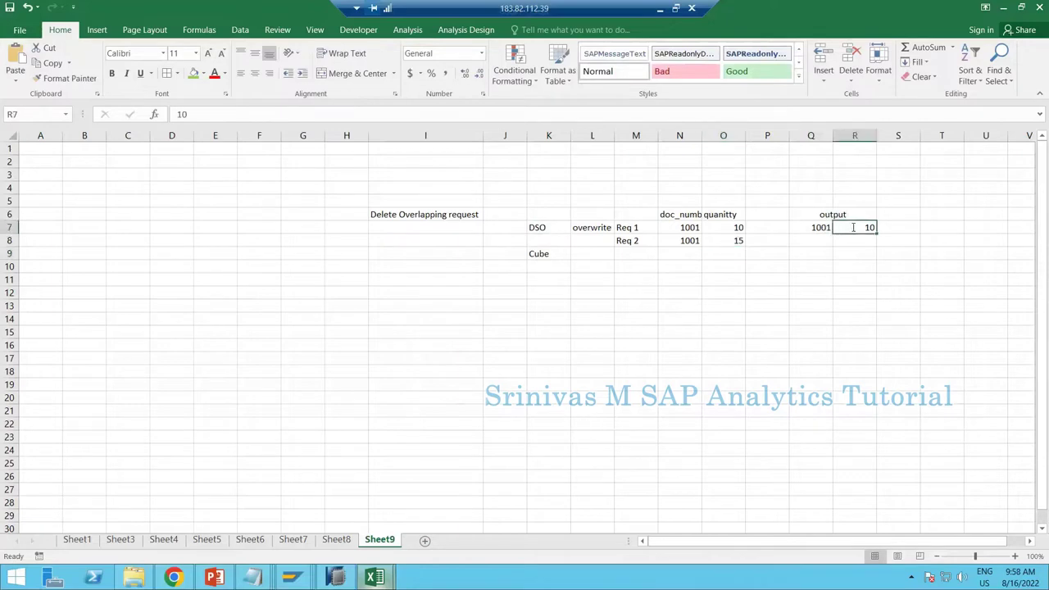
{"action": "type", "text": "15"}
{"action": "key", "text": "Return"}
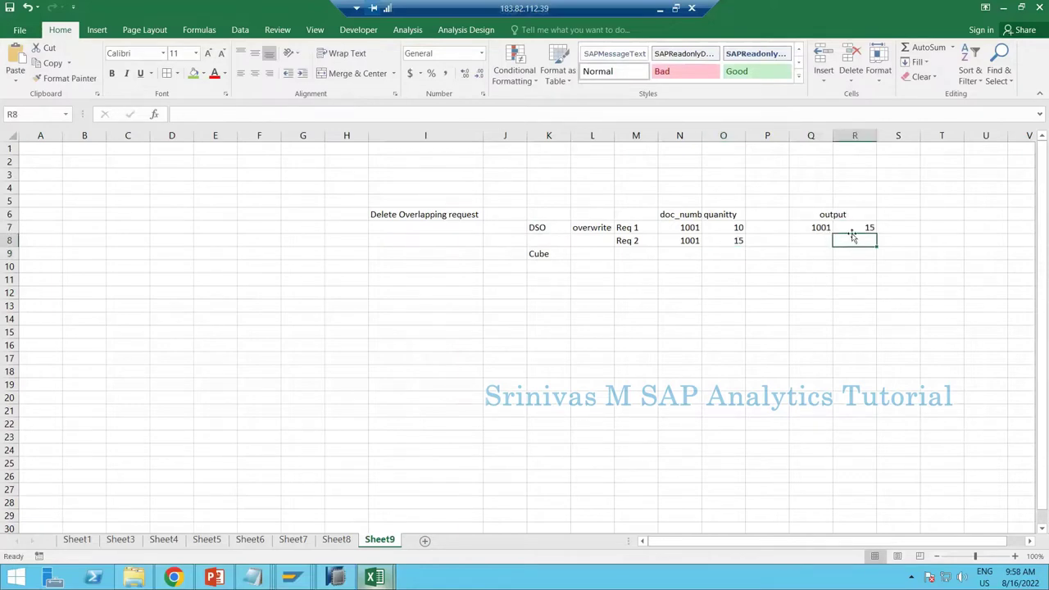
{"action": "left_click", "coordinate": [733, 227]}
{"action": "left_click", "coordinate": [844, 227]}
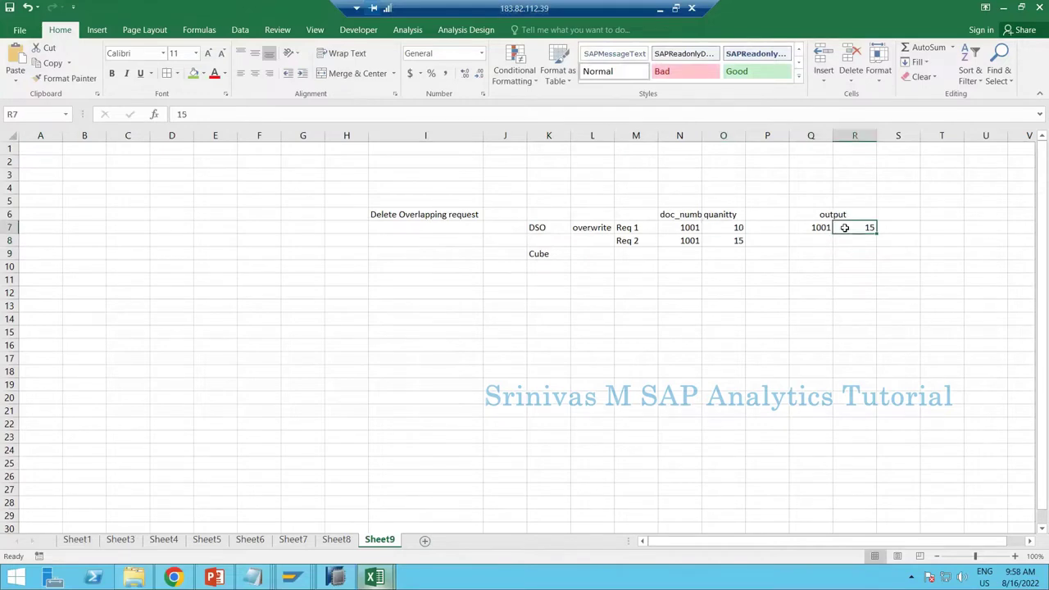
{"action": "left_click_drag", "start_coordinate": [540, 227], "coordinate": [855, 241]}
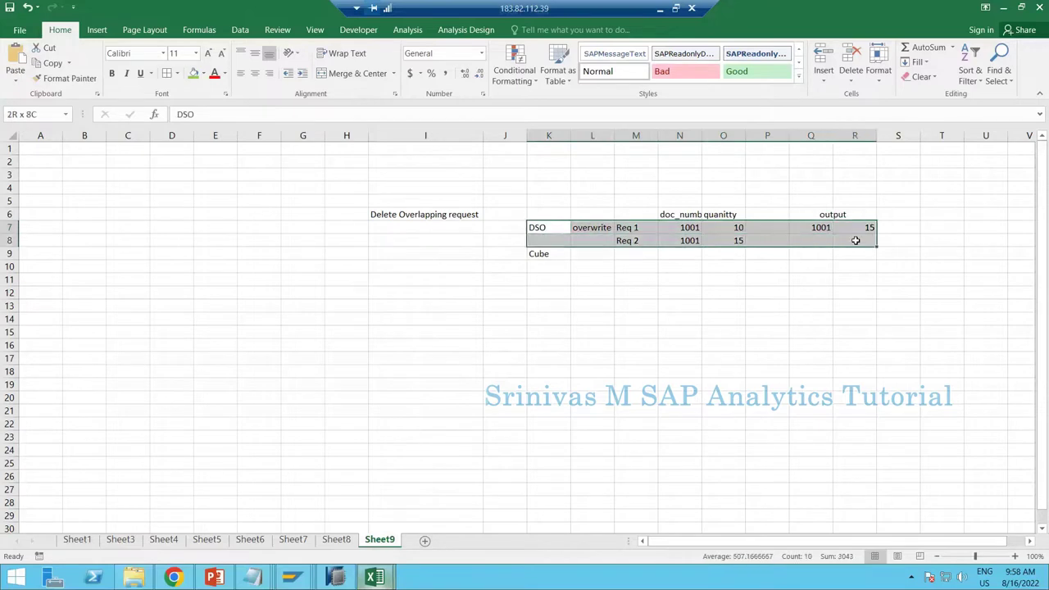
Border the DSO table, move the Cube label to K11, and copy the Req 1 row beside it.
{"action": "left_click", "coordinate": [167, 73]}
{"action": "left_click", "coordinate": [547, 257]}
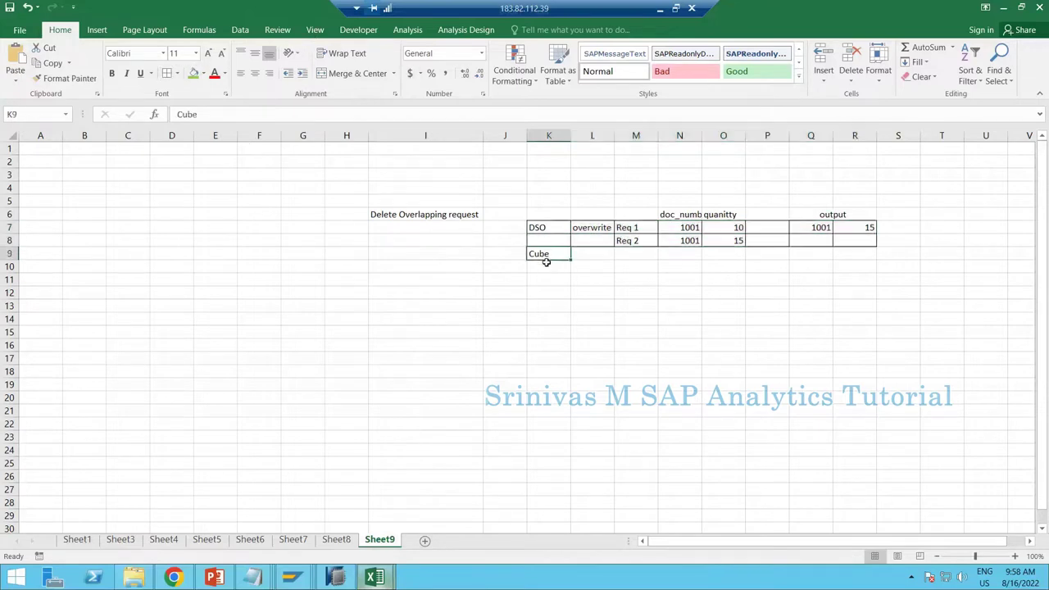
{"action": "left_click_drag", "start_coordinate": [542, 277], "coordinate": [546, 288]}
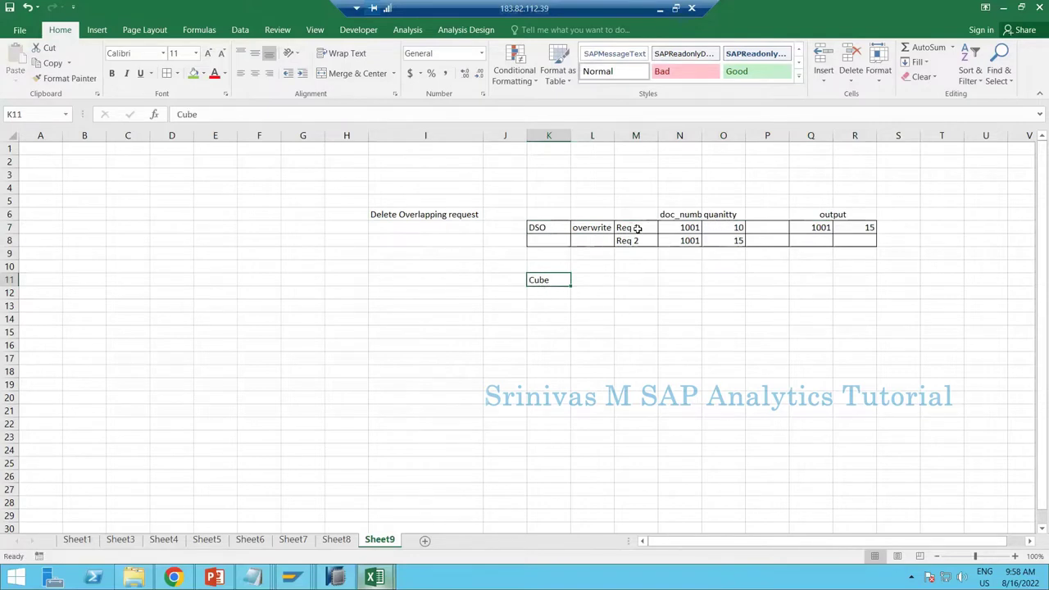
{"action": "left_click_drag", "start_coordinate": [640, 227], "coordinate": [738, 228]}
{"action": "key", "text": "ctrl+c"}
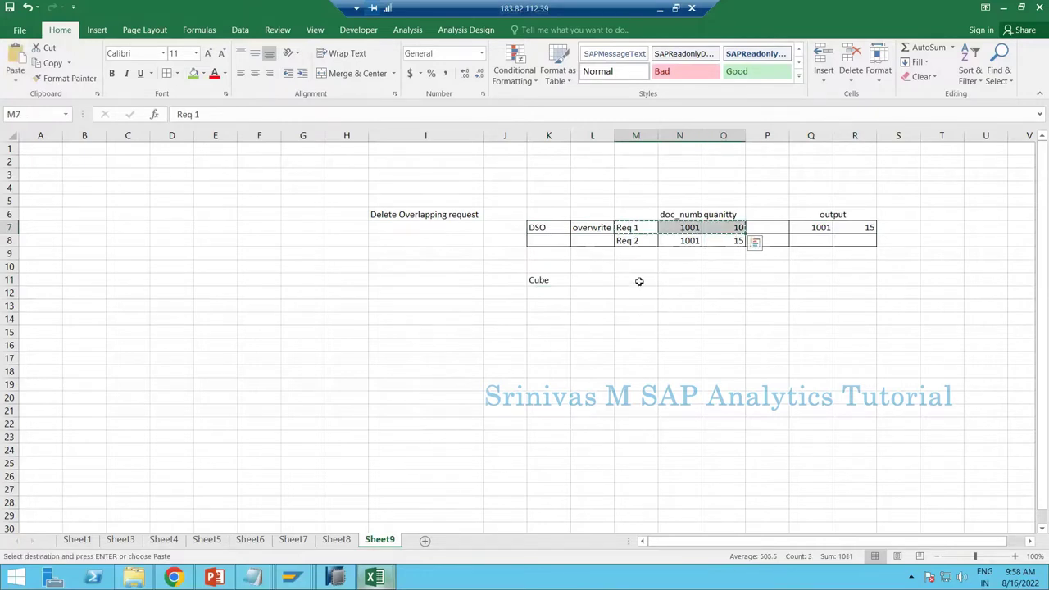
{"action": "left_click", "coordinate": [639, 281]}
{"action": "key", "text": "ctrl+v"}
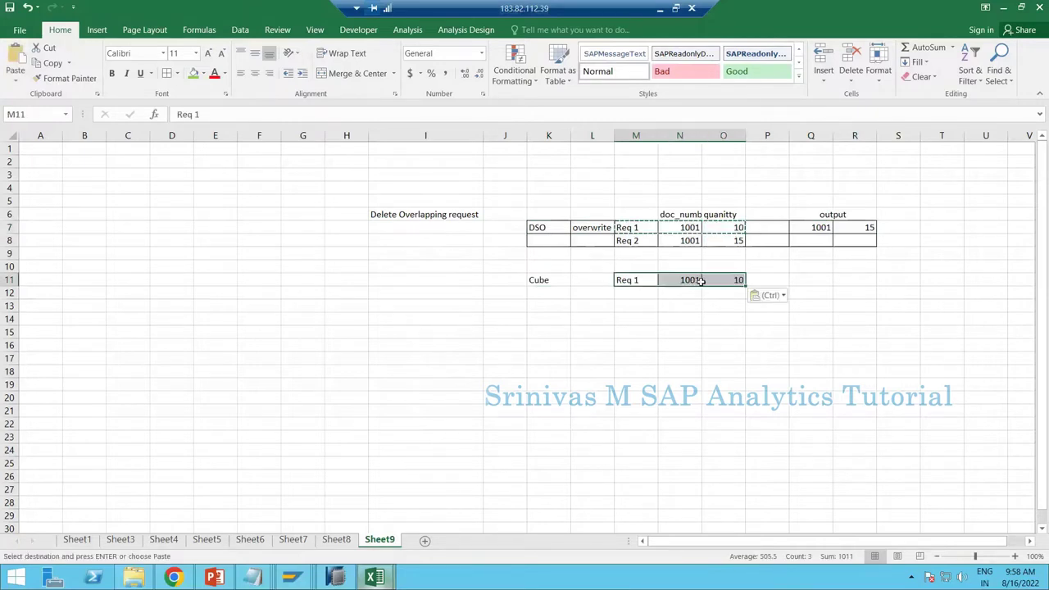
{"action": "key", "text": "Escape"}
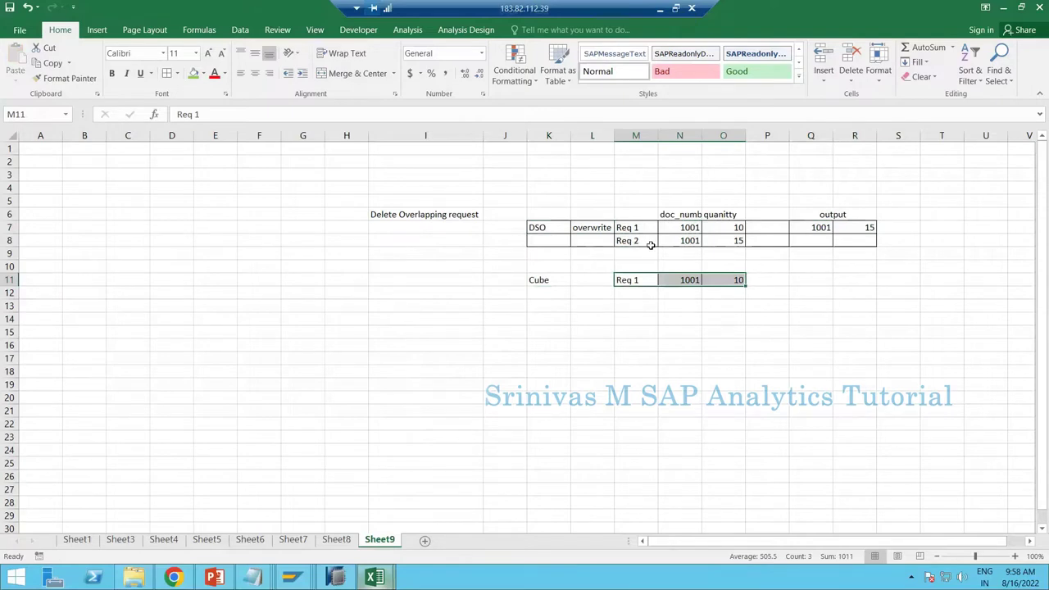
Copy the Req 2 row into M12 under the Cube's Req 1 row.
{"action": "left_click_drag", "start_coordinate": [653, 243], "coordinate": [726, 241]}
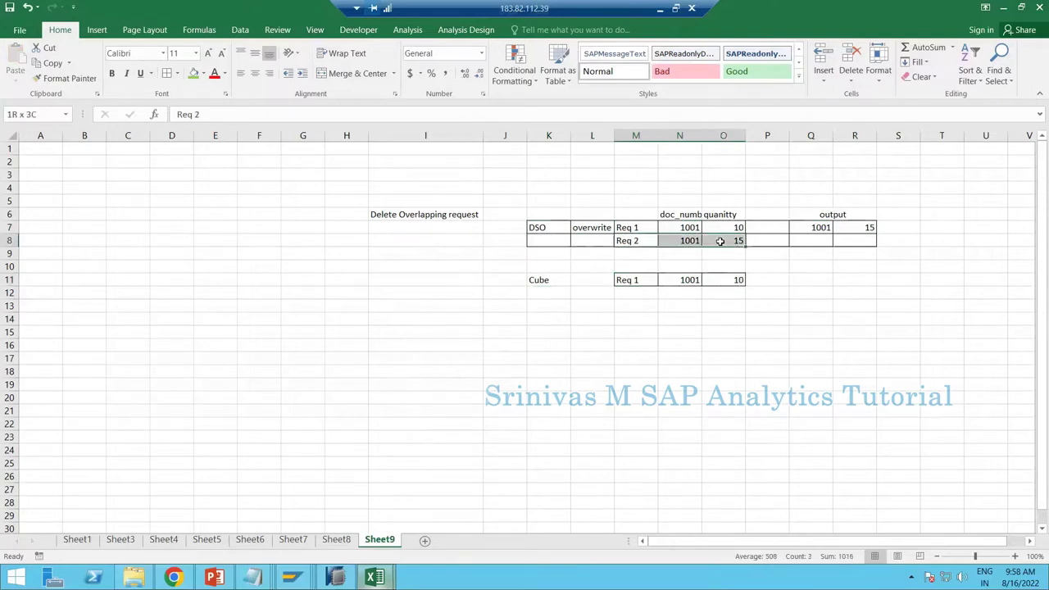
{"action": "key", "text": "ctrl+c"}
{"action": "left_click", "coordinate": [635, 294]}
{"action": "key", "text": "ctrl+v"}
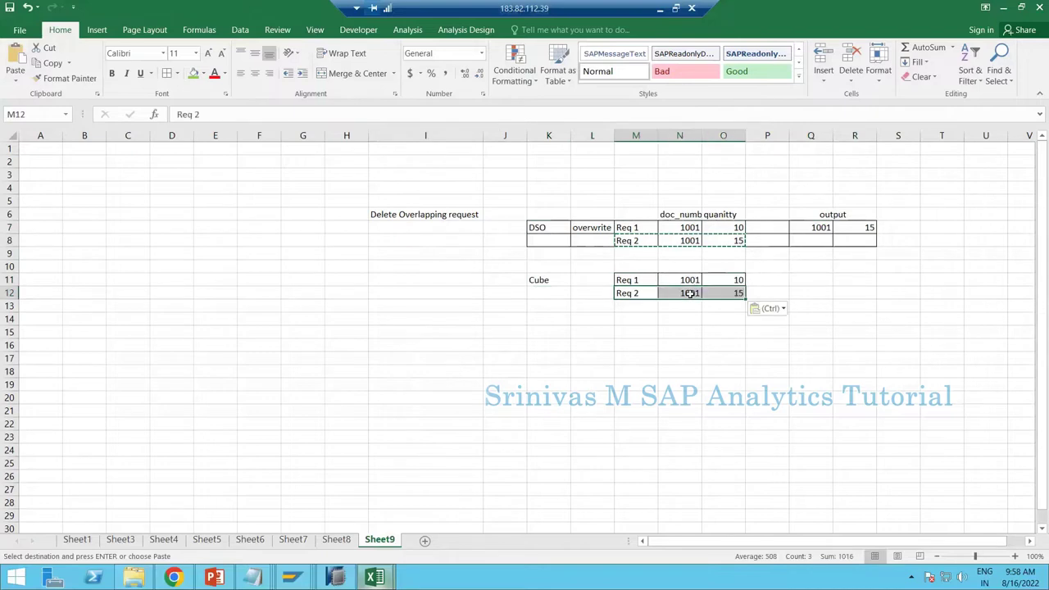
{"action": "left_click", "coordinate": [640, 293]}
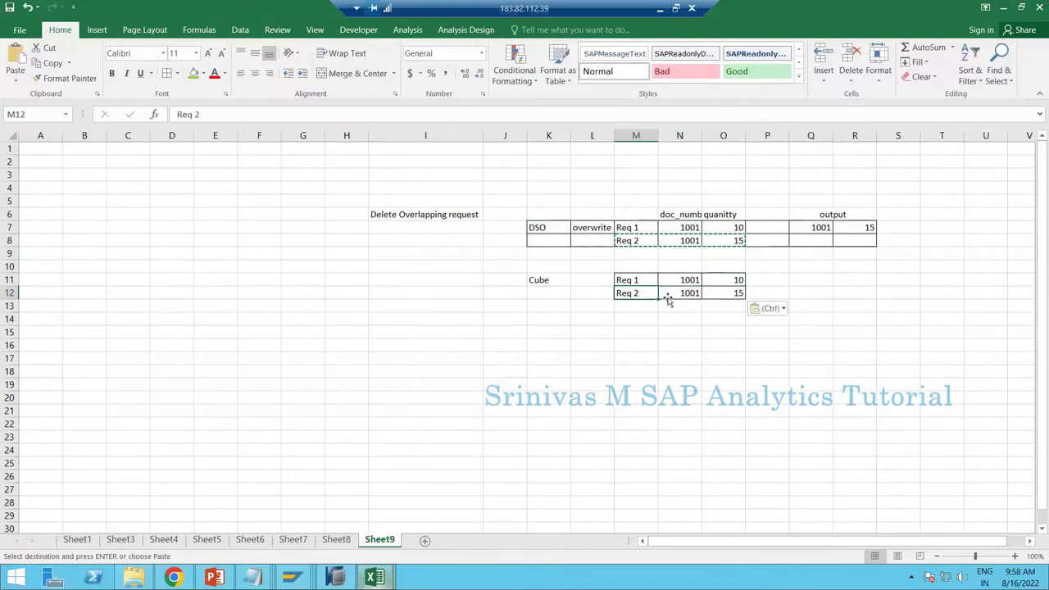
{"action": "left_click", "coordinate": [686, 293]}
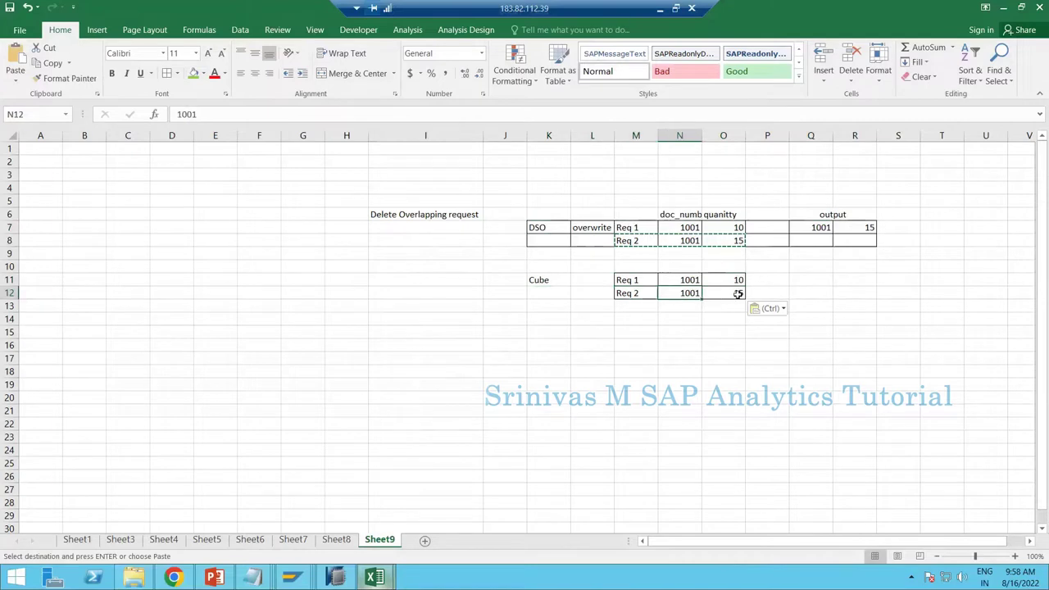
{"action": "left_click", "coordinate": [737, 294]}
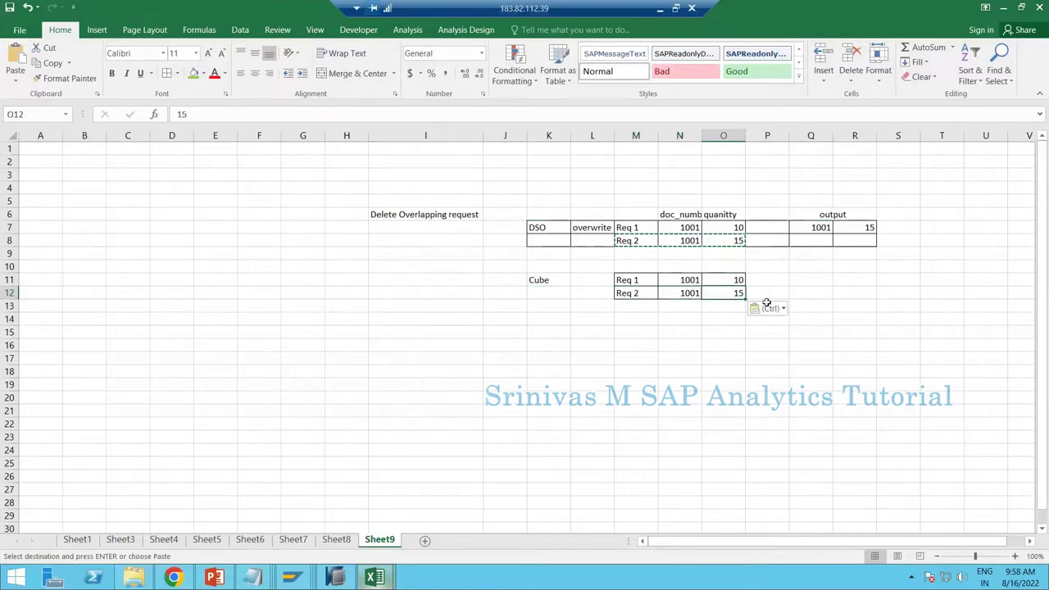
Enter the Cube output as document 1001 with summed quantity 25, checking the sum of both quantities.
{"action": "left_click", "coordinate": [823, 281]}
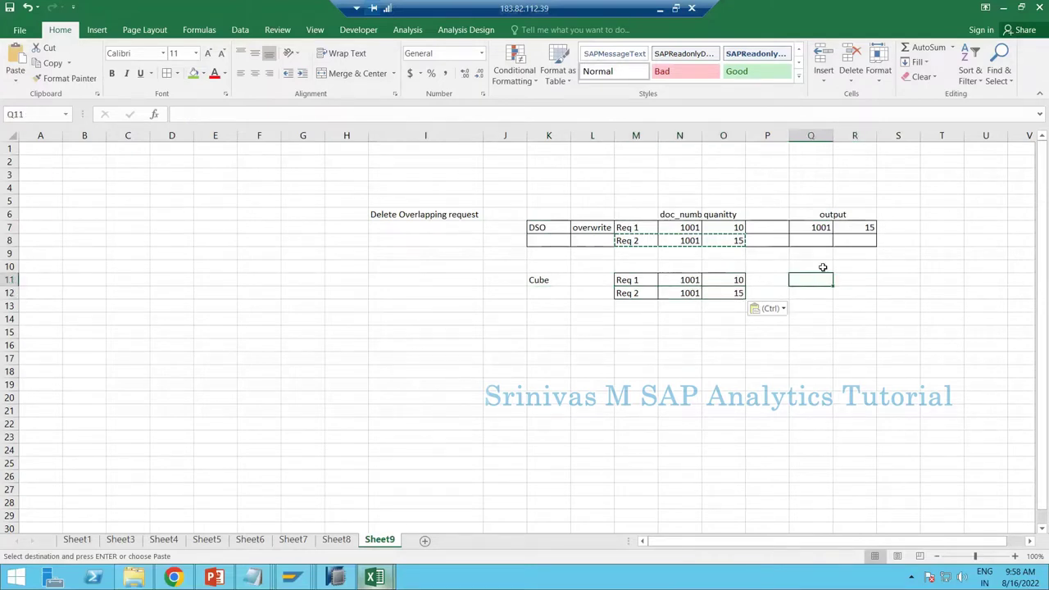
{"action": "type", "text": "1001"}
{"action": "key", "text": "Tab"}
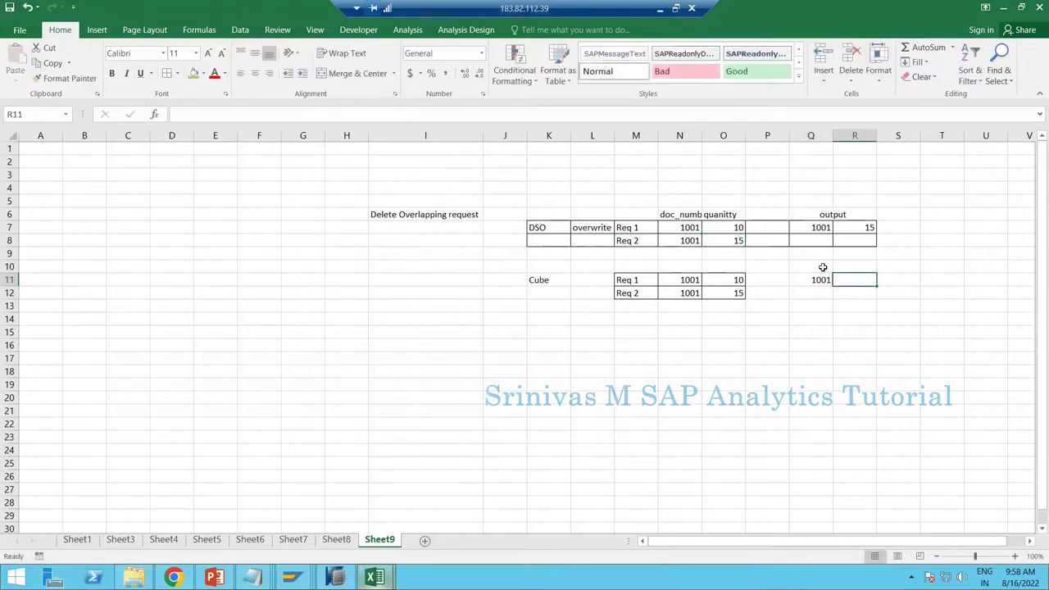
{"action": "type", "text": "25"}
{"action": "key", "text": "Return"}
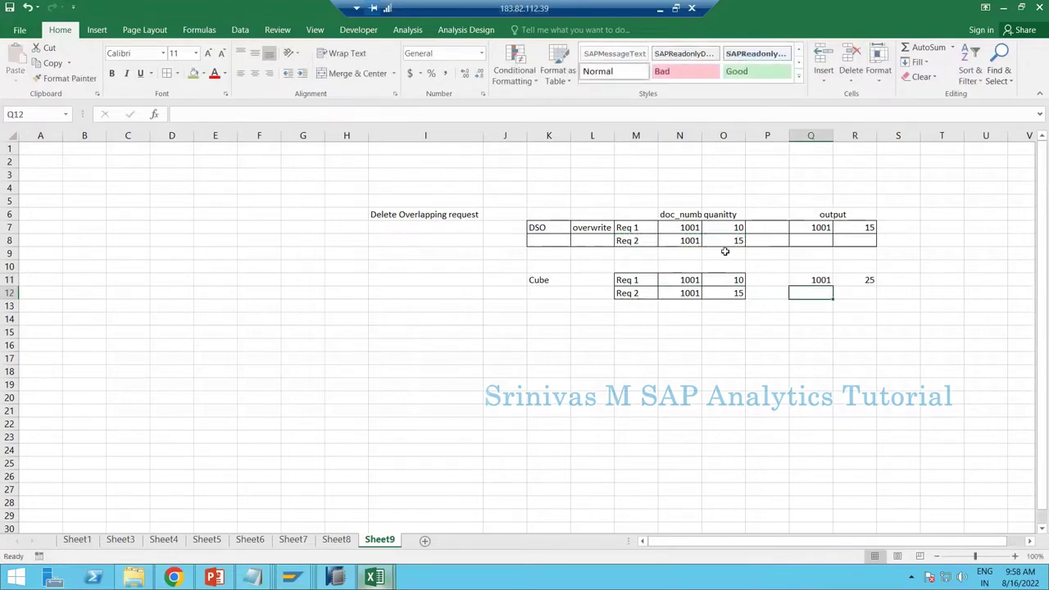
{"action": "left_click_drag", "start_coordinate": [718, 281], "coordinate": [723, 291]}
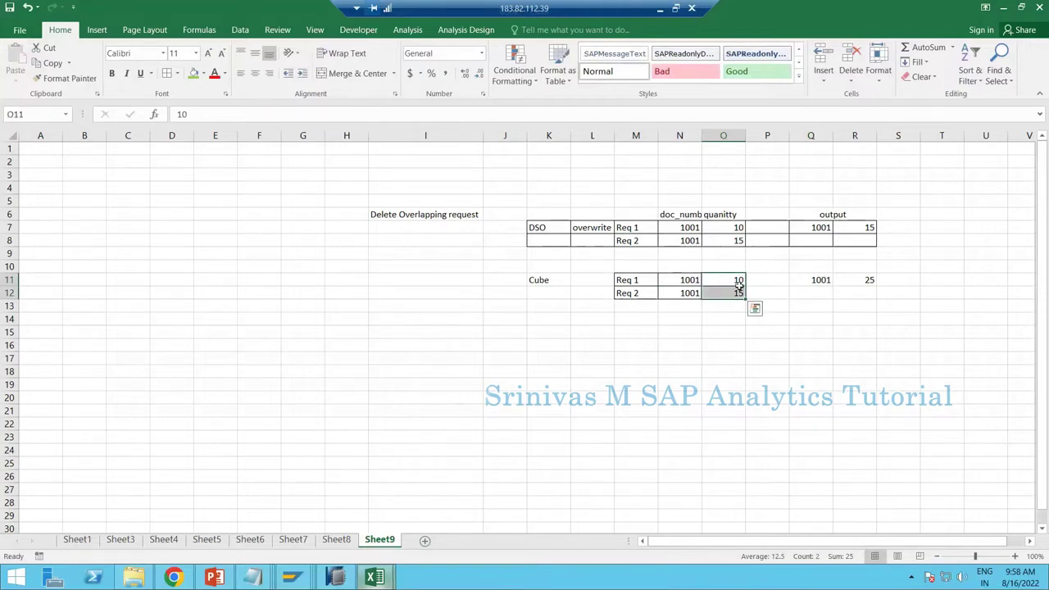
{"action": "left_click", "coordinate": [853, 283]}
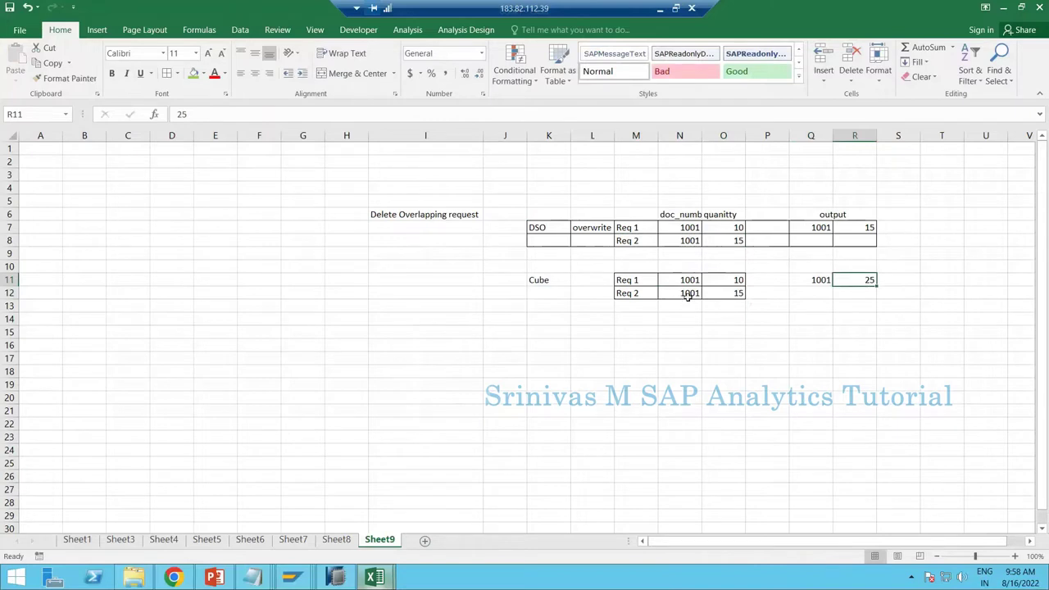
{"action": "left_click", "coordinate": [732, 293]}
Clear the document number and quantity from the Cube's Req 2 row.
{"action": "left_click", "coordinate": [856, 283]}
{"action": "left_click_drag", "start_coordinate": [706, 292], "coordinate": [726, 294]}
{"action": "key", "text": "Delete"}
{"action": "left_click", "coordinate": [702, 358]}
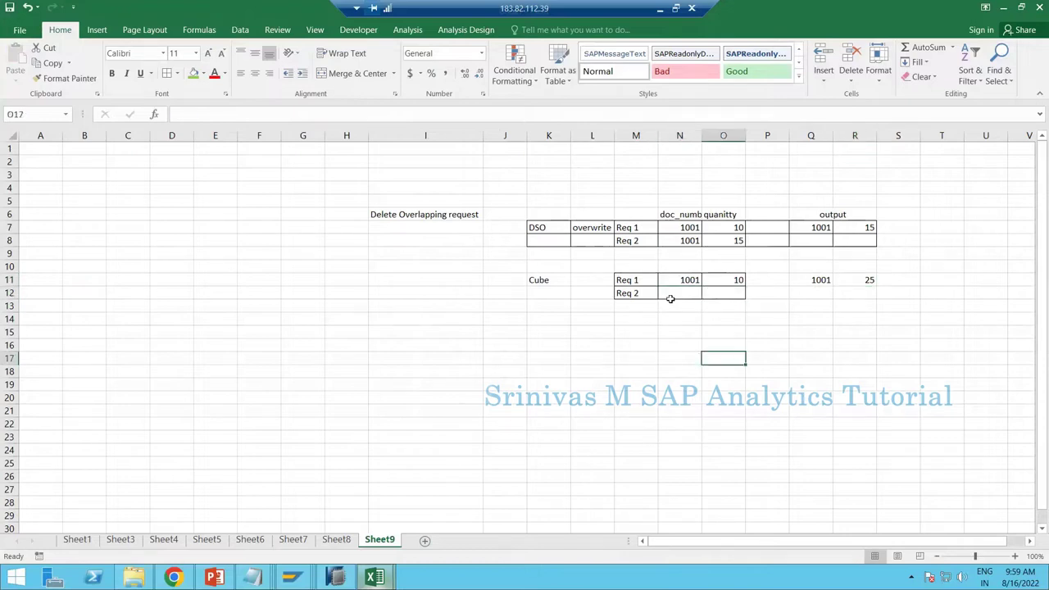
{"action": "left_click", "coordinate": [672, 295]}
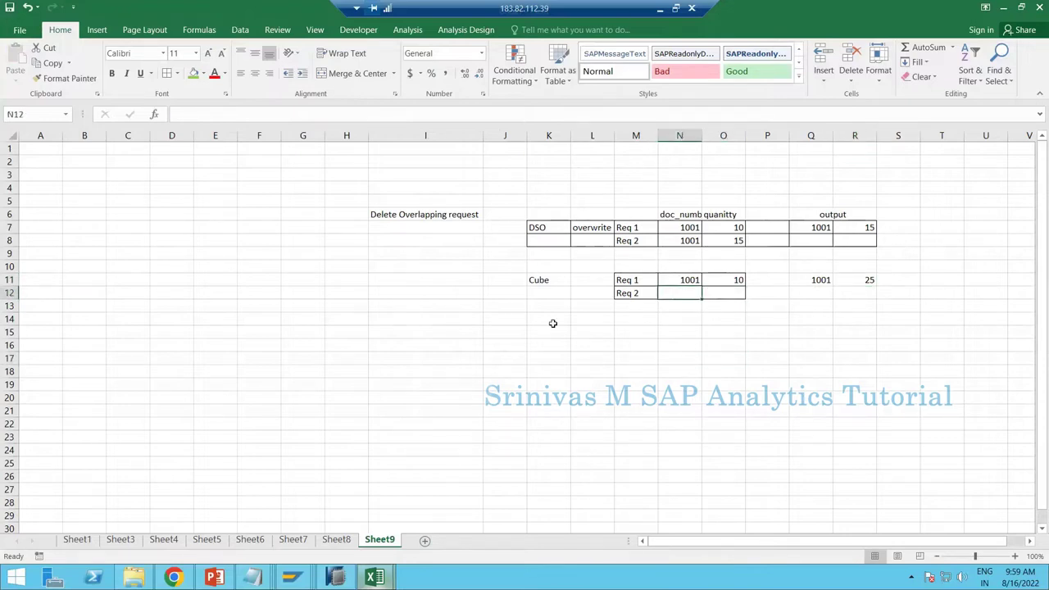
Park the values 1001 and 15 in row 14 below the Cube block.
{"action": "left_click", "coordinate": [549, 322]}
{"action": "type", "text": "1001"}
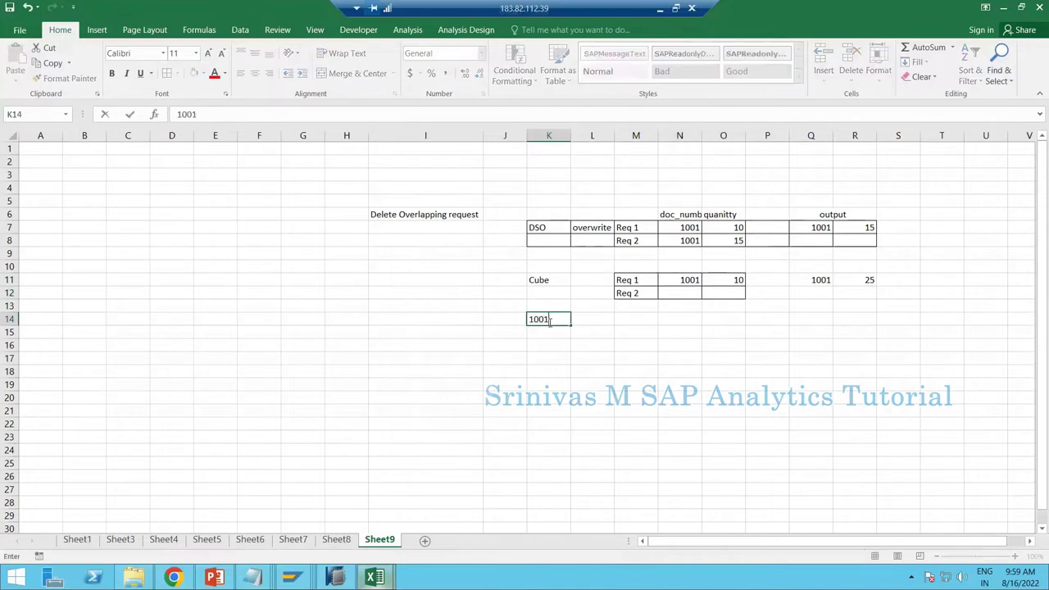
{"action": "key", "text": "Tab"}
{"action": "type", "text": "15"}
{"action": "key", "text": "Tab"}
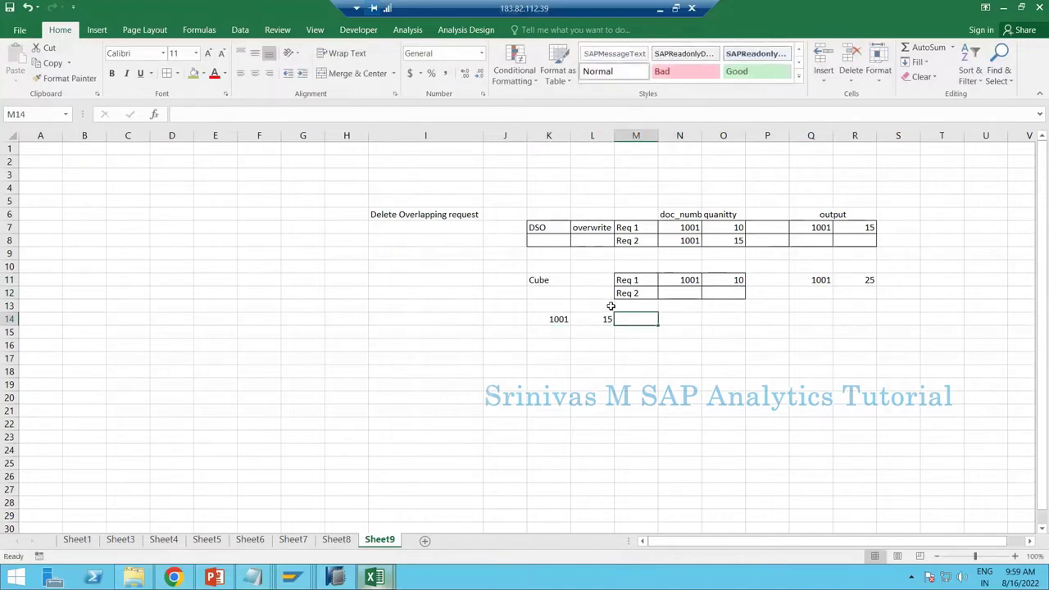
Select the Cube's Req 1 values and briefly check the Sales TD Chain process chain in SAP.
{"action": "left_click_drag", "start_coordinate": [685, 275], "coordinate": [663, 301]}
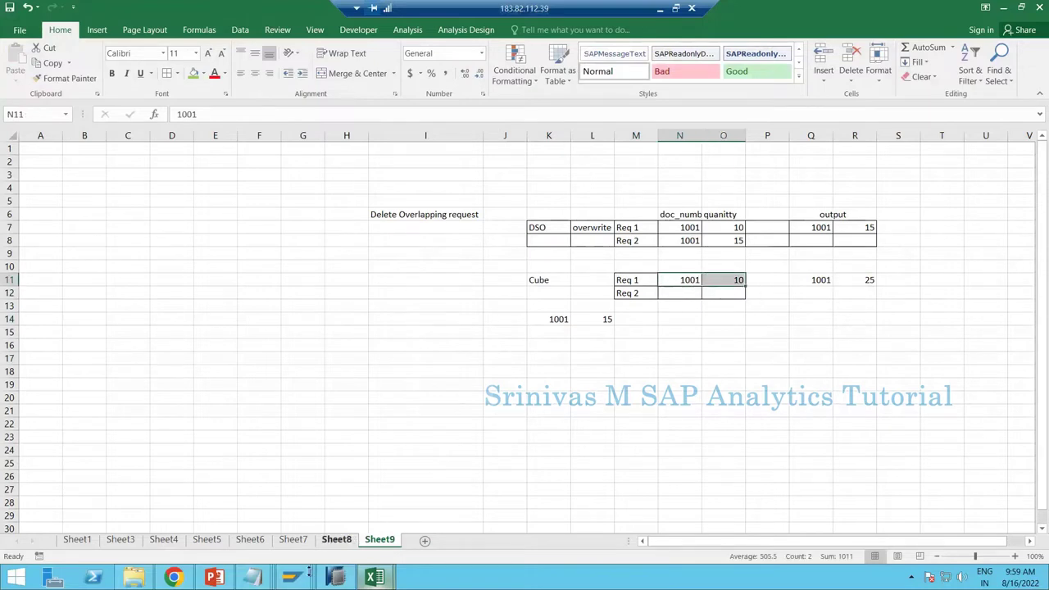
{"action": "left_click", "coordinate": [291, 567]}
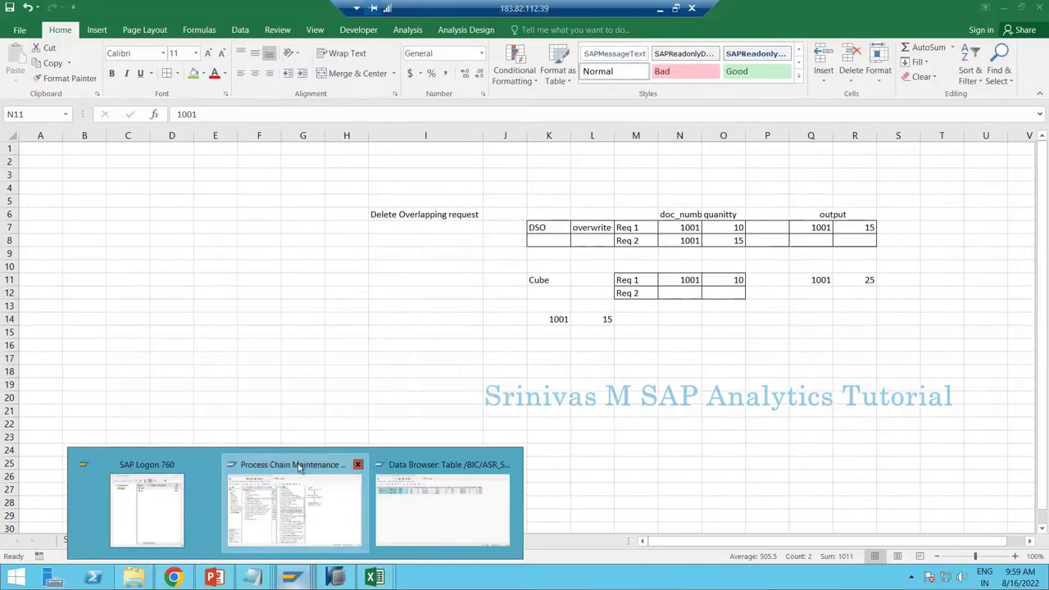
{"action": "left_click", "coordinate": [296, 524]}
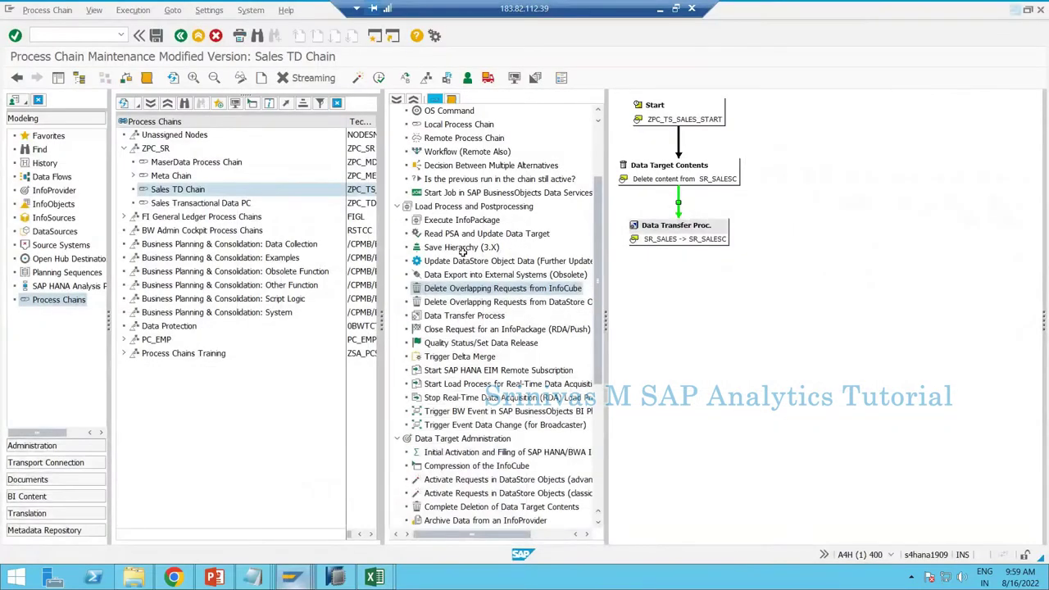
{"action": "left_click", "coordinate": [1015, 10]}
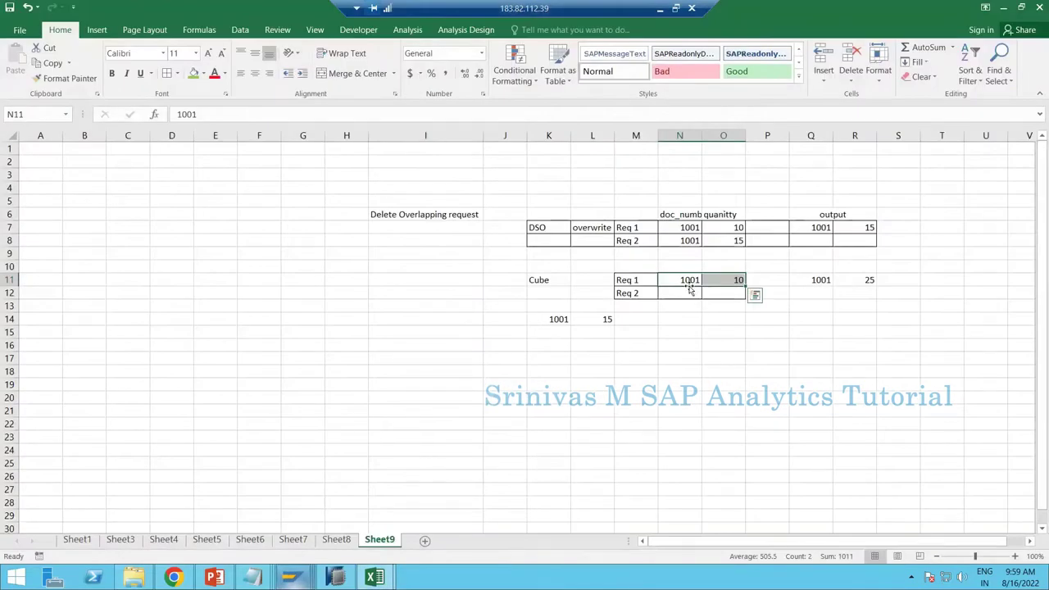
Empty the Cube's Req 1 values and copy the parked 1001 and 15 into the Req 2 row.
{"action": "key", "text": "Delete"}
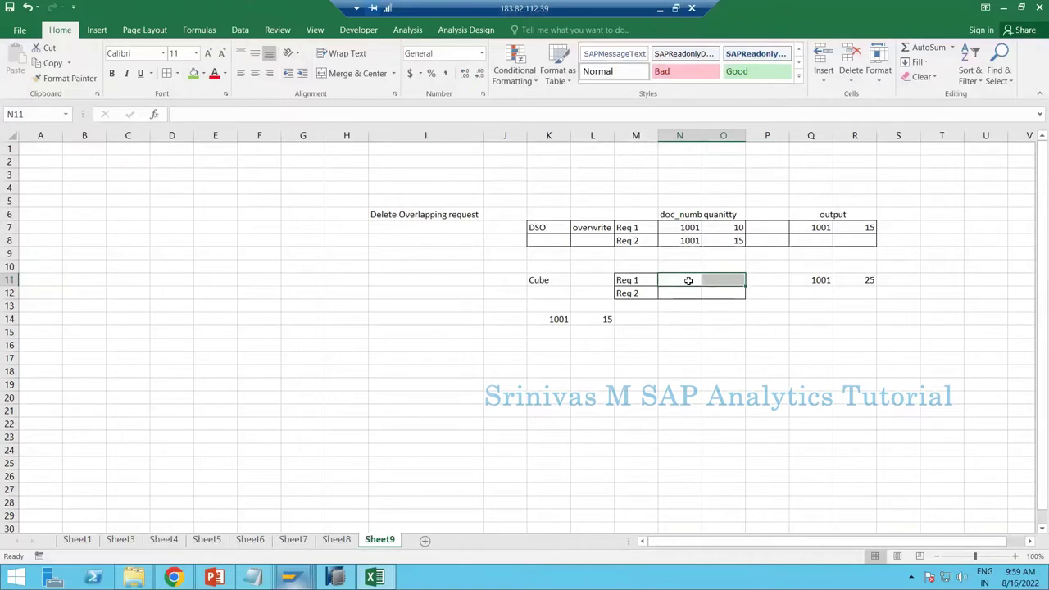
{"action": "left_click", "coordinate": [633, 282]}
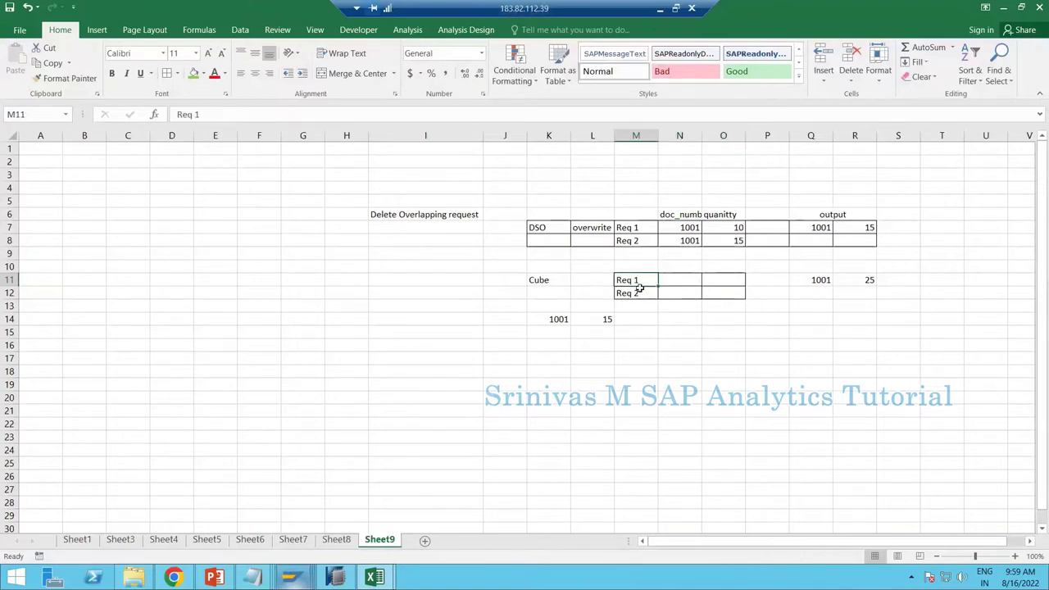
{"action": "left_click_drag", "start_coordinate": [693, 281], "coordinate": [721, 280]}
{"action": "left_click", "coordinate": [558, 321]}
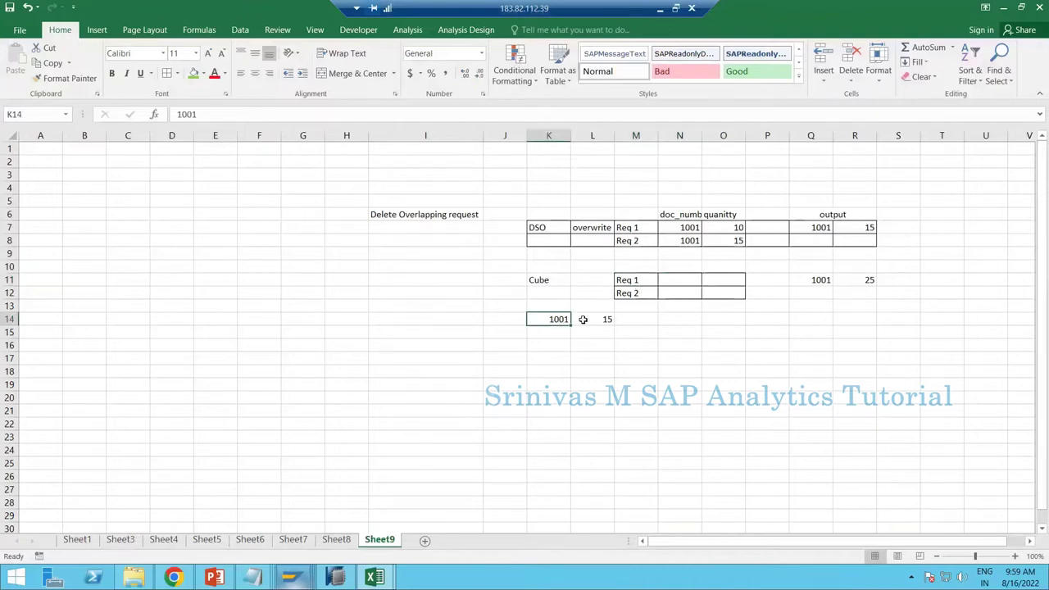
{"action": "left_click_drag", "start_coordinate": [582, 318], "coordinate": [604, 318]}
{"action": "key", "text": "ctrl+c"}
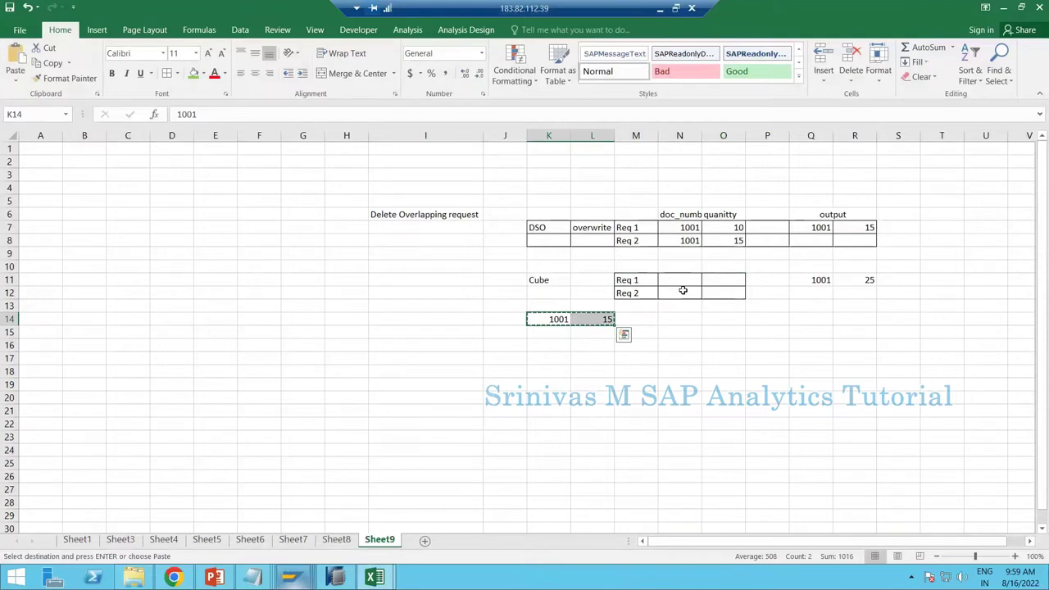
{"action": "left_click", "coordinate": [683, 290]}
{"action": "key", "text": "ctrl+v"}
{"action": "key", "text": "Escape"}
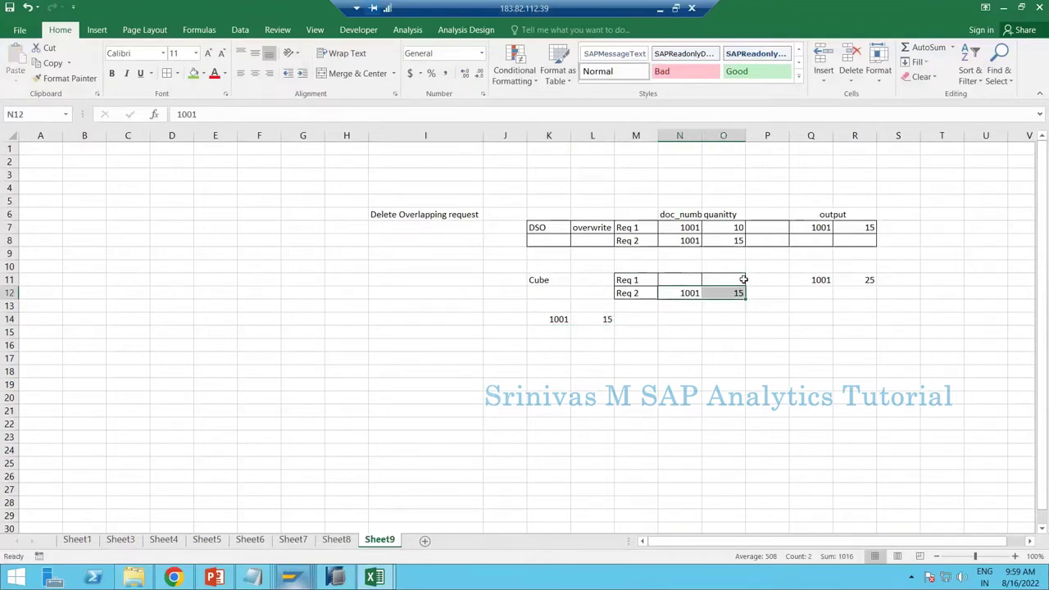
Set the Cube's output quantity to 15.
{"action": "left_click", "coordinate": [860, 279]}
{"action": "type", "text": "15"}
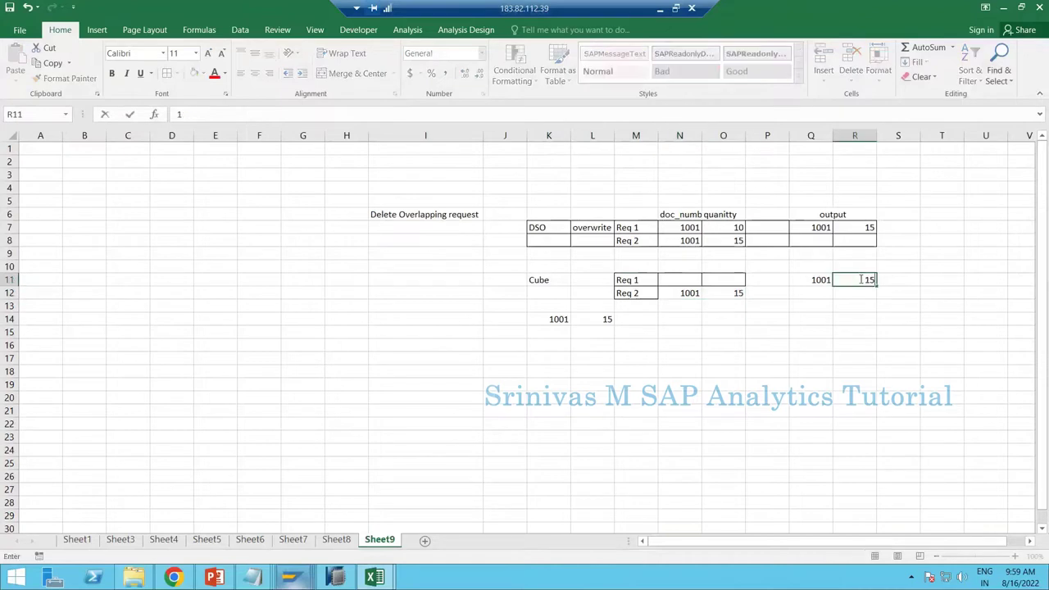
{"action": "key", "text": "Return"}
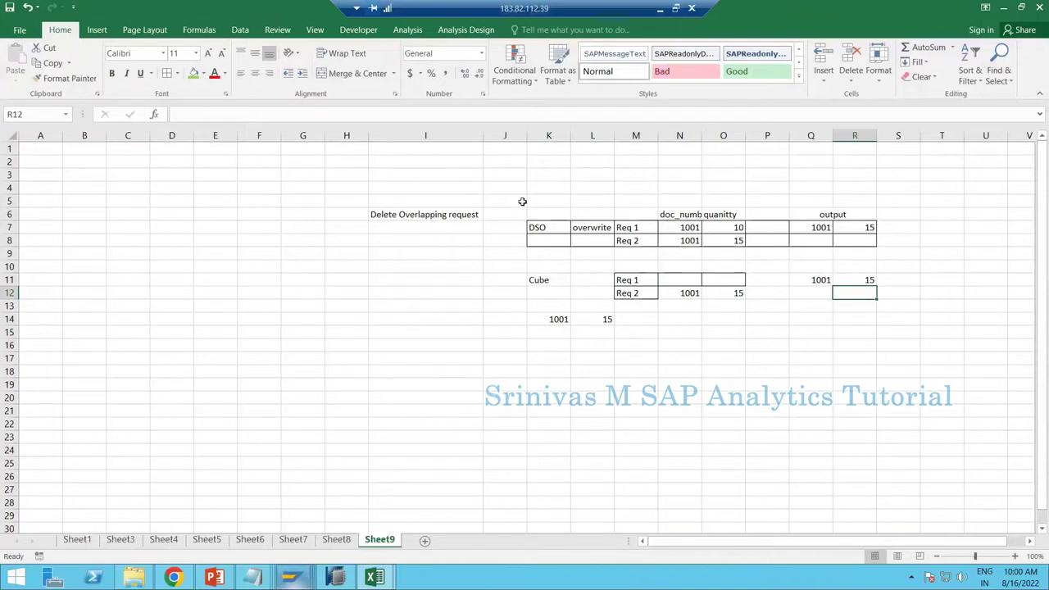
Below the DSO/Cube example, add a 'source' heading with the value 202208 under it.
{"action": "left_click_drag", "start_coordinate": [524, 191], "coordinate": [856, 335]}
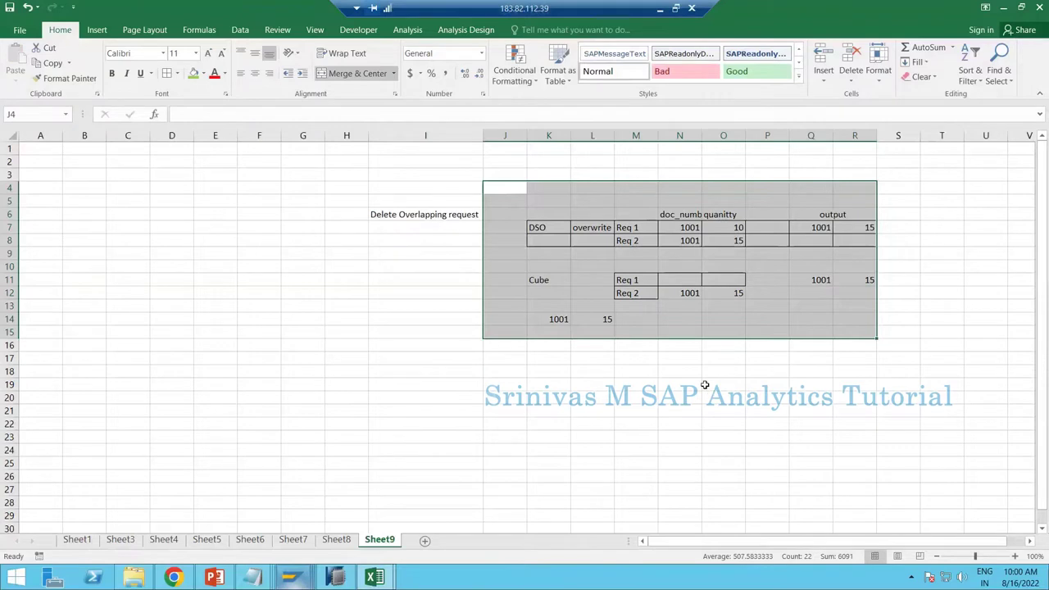
{"action": "left_click", "coordinate": [646, 357]}
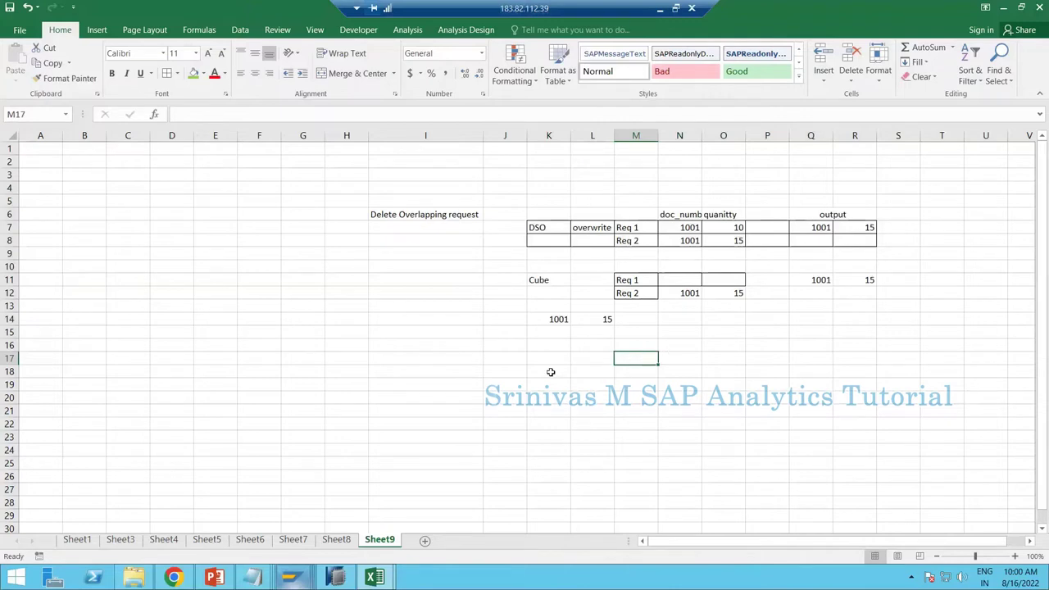
{"action": "left_click", "coordinate": [566, 357]}
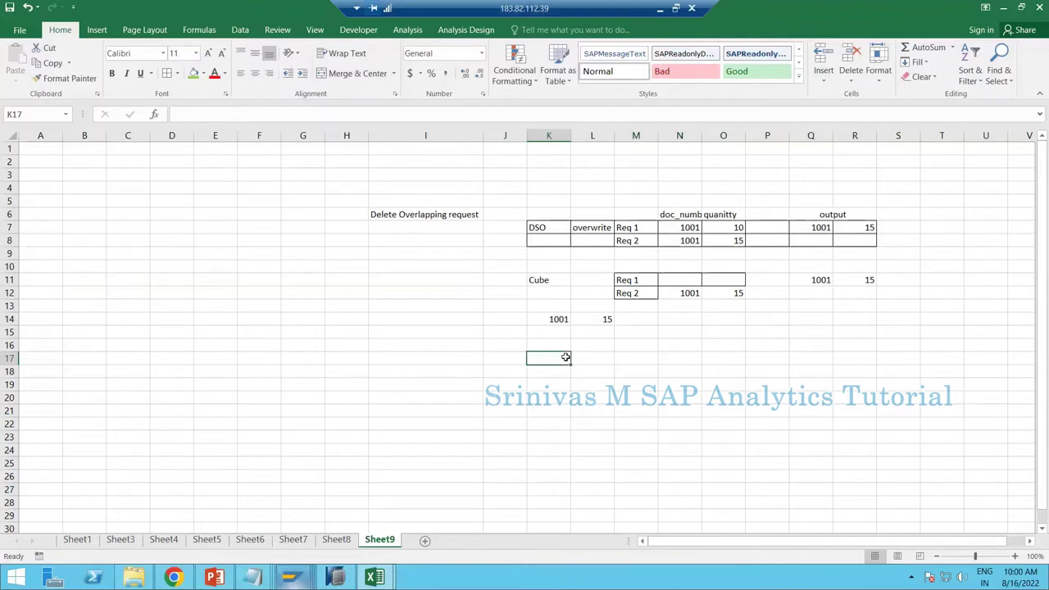
{"action": "type", "text": "source"}
{"action": "key", "text": "Return"}
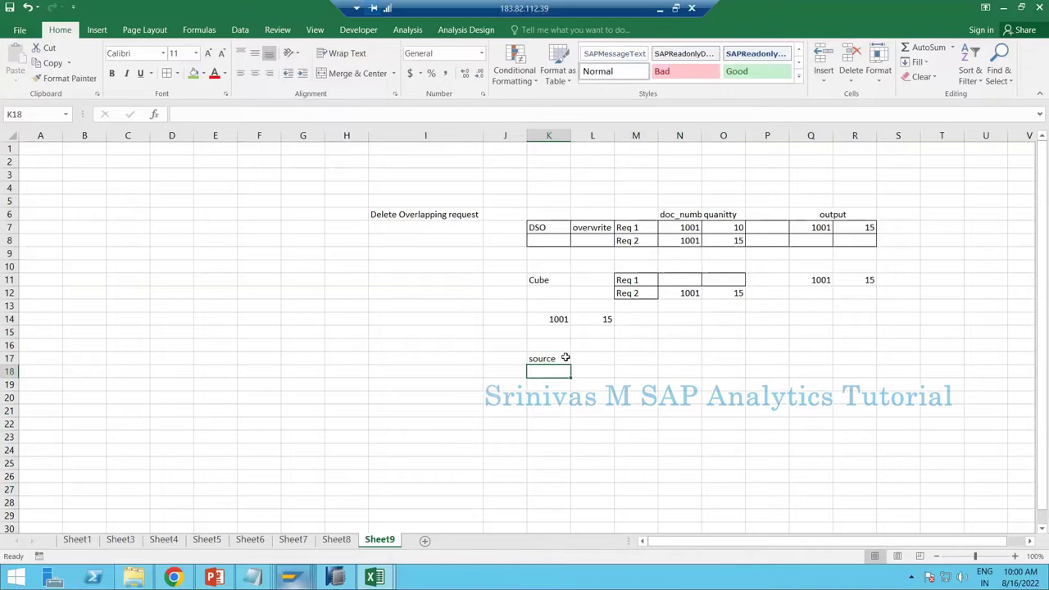
{"action": "type", "text": "20"}
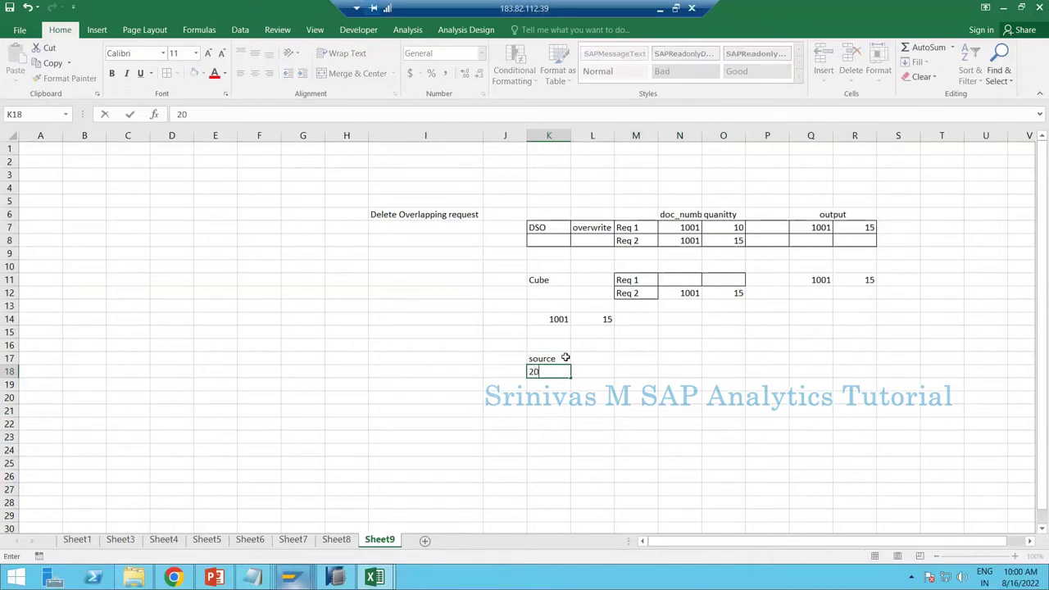
{"action": "type", "text": "2208"}
{"action": "key", "text": "Return"}
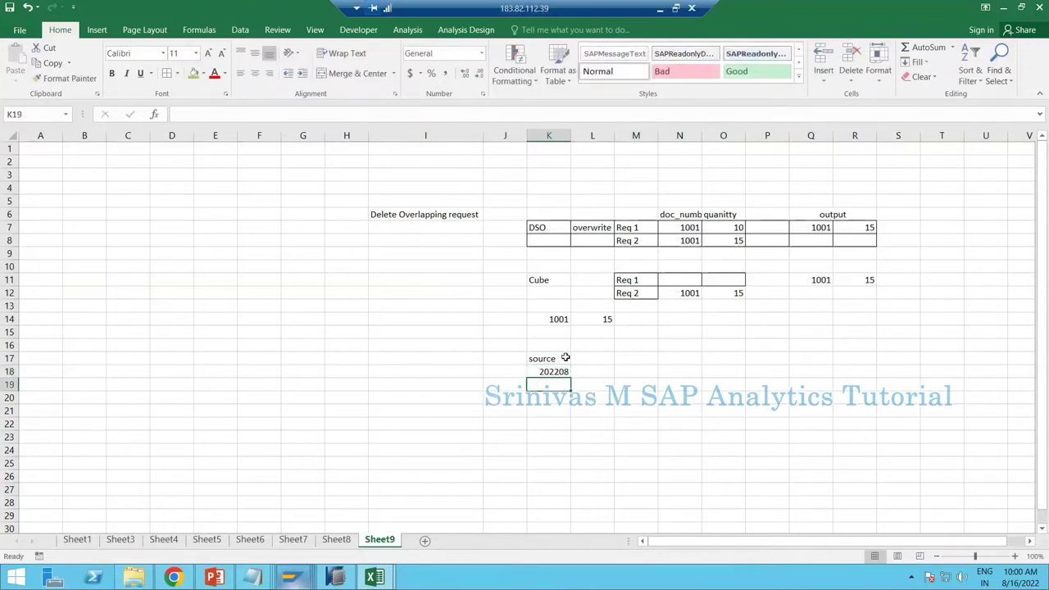
{"action": "left_click", "coordinate": [564, 372]}
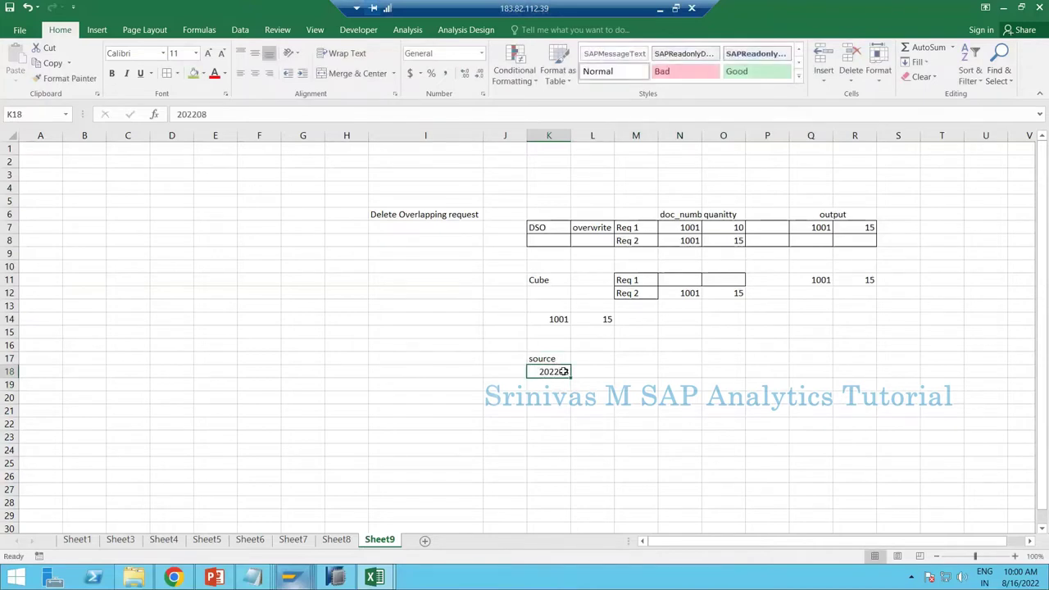
Add a 'target' heading in M17, enter 16.08.2022 in L18 and autofit column L.
{"action": "left_click", "coordinate": [623, 355]}
{"action": "type", "text": "target"}
{"action": "key", "text": "Return"}
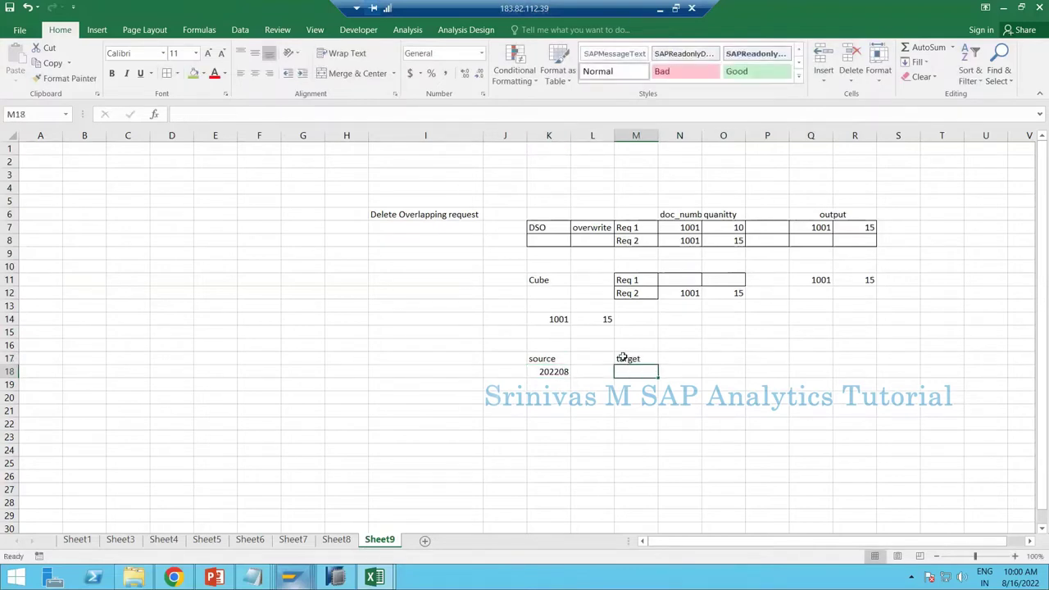
{"action": "key", "text": "Left"}
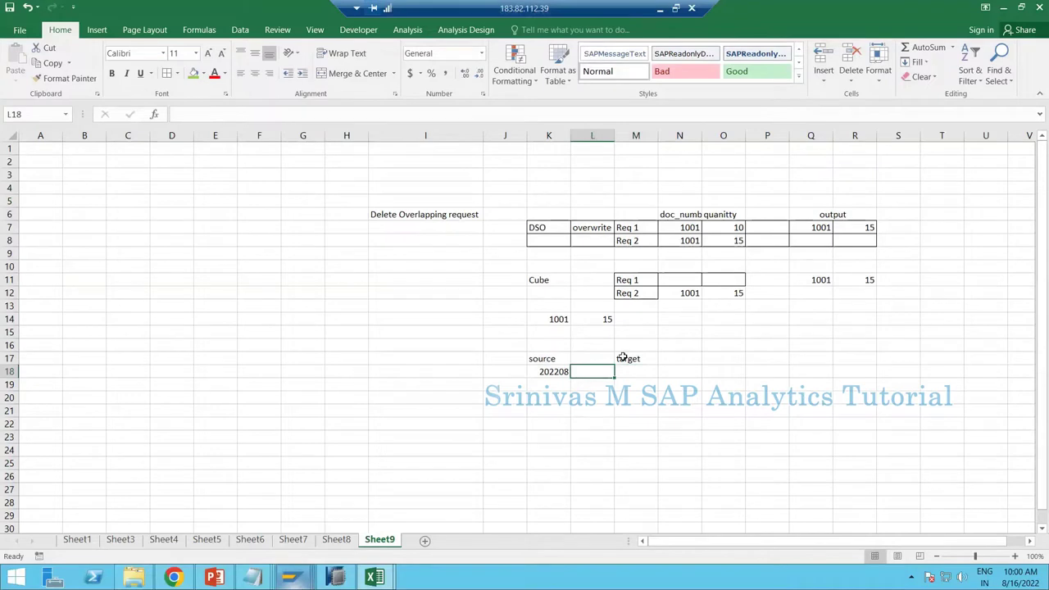
{"action": "type", "text": "16.08.2"}
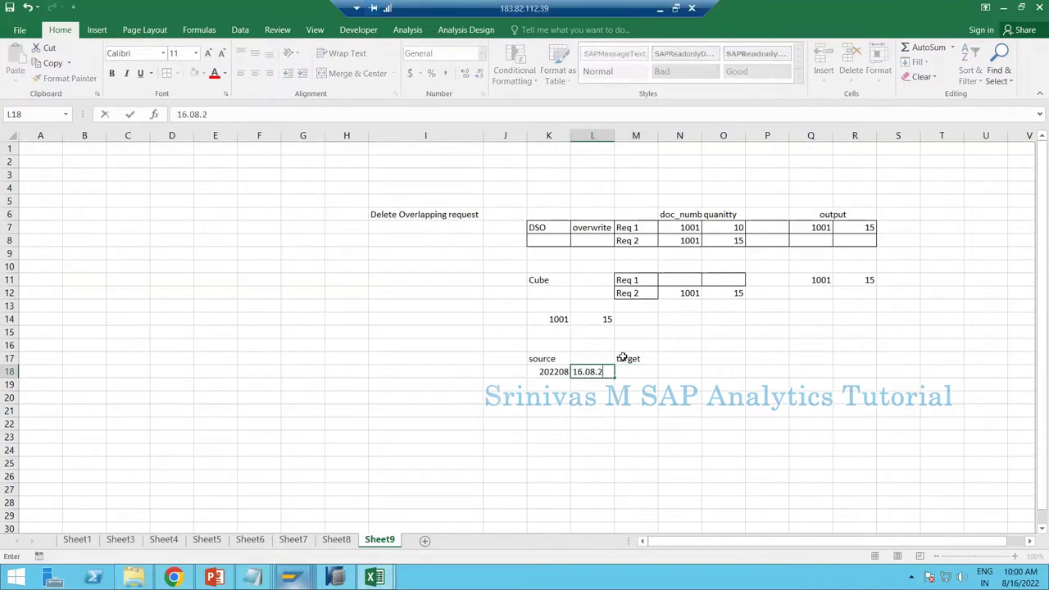
{"action": "type", "text": "022"}
{"action": "key", "text": "Return"}
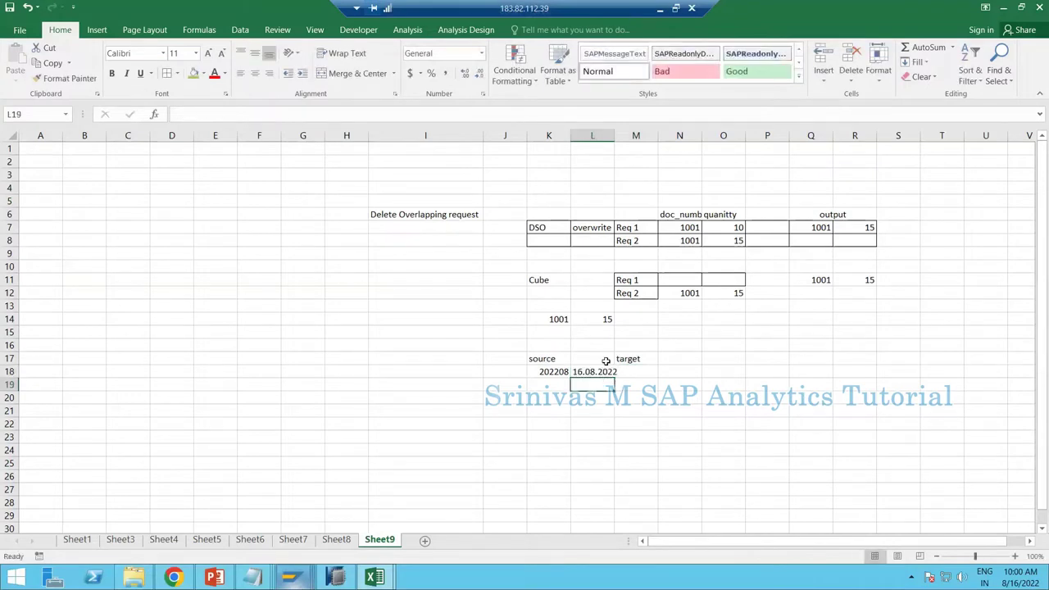
{"action": "double_click", "coordinate": [613, 138]}
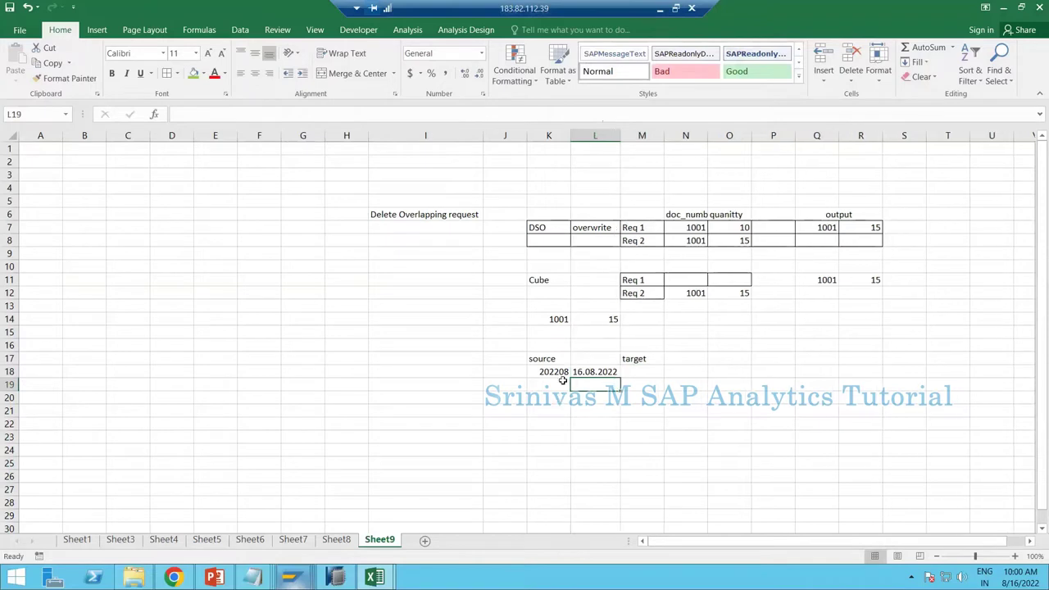
Copy 202208 from K18 to M18, then enter 17.08.2022 in L19 and 202208 in M19.
{"action": "left_click", "coordinate": [558, 373]}
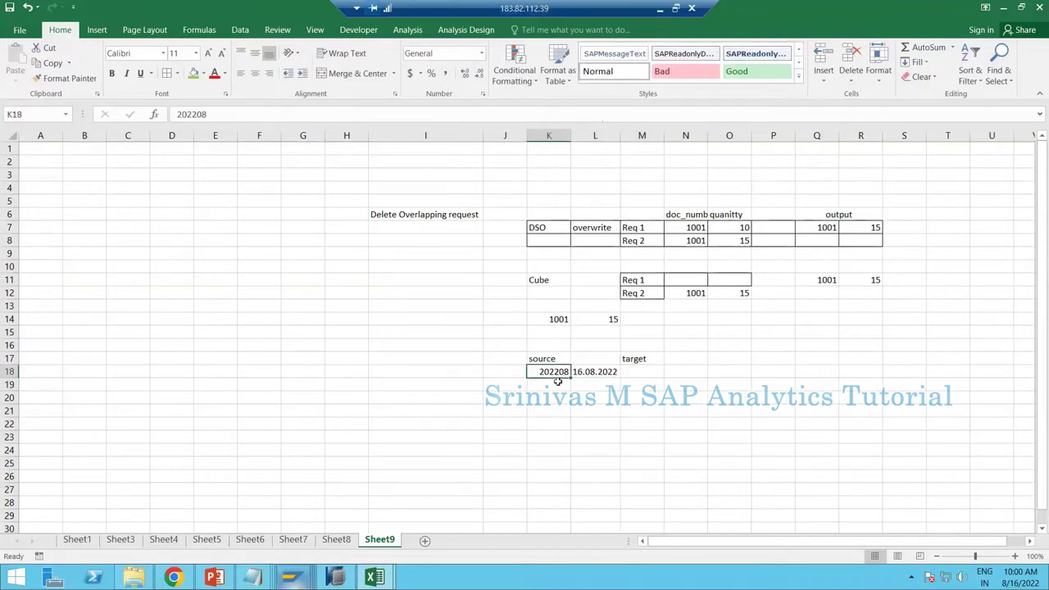
{"action": "key", "text": "ctrl+c"}
{"action": "left_click", "coordinate": [642, 369]}
{"action": "key", "text": "ctrl+v"}
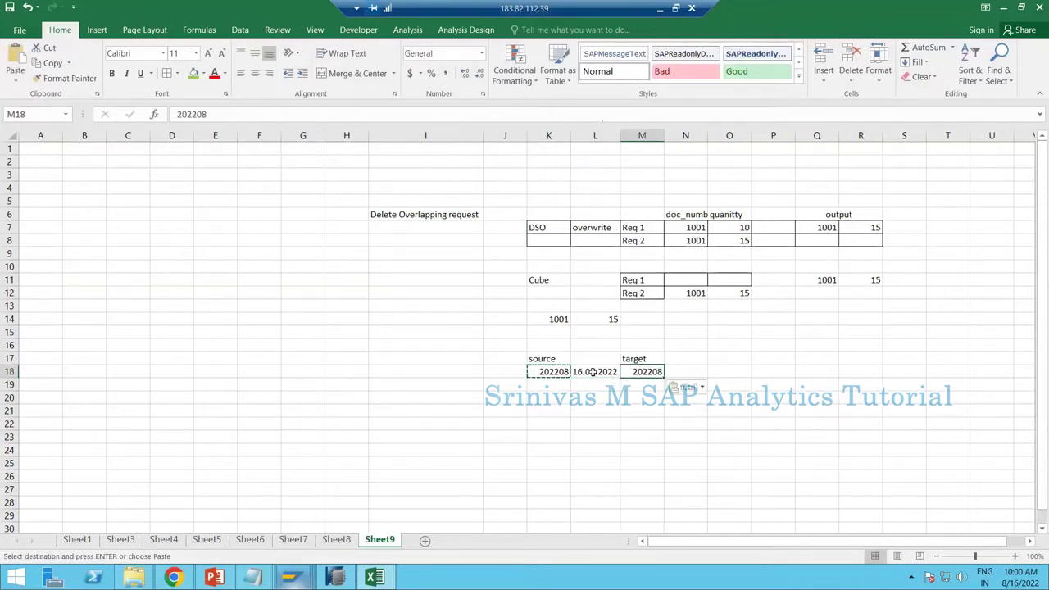
{"action": "key", "text": "Escape"}
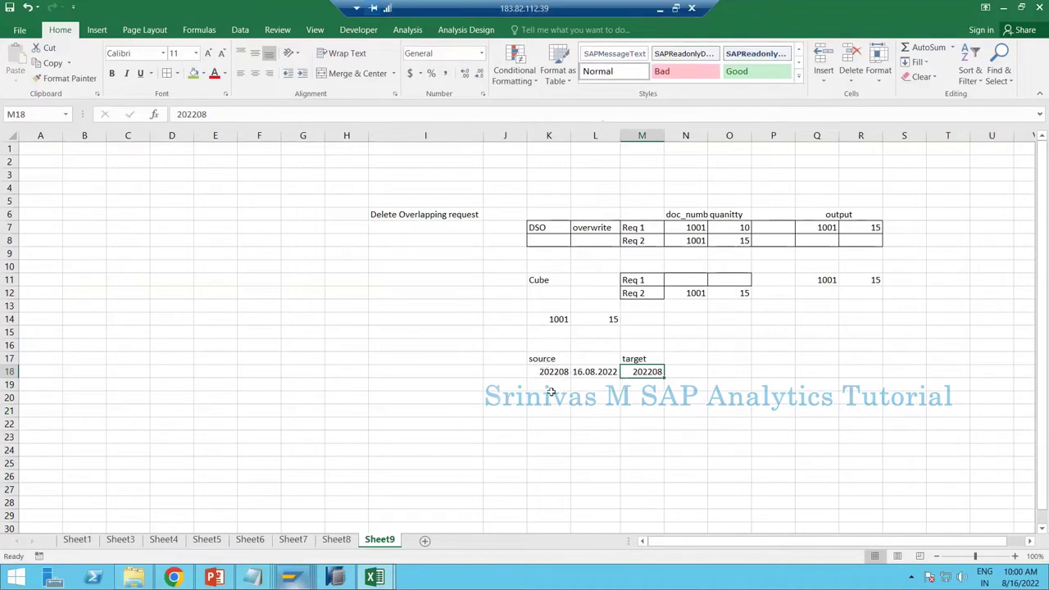
{"action": "left_click", "coordinate": [615, 382]}
{"action": "type", "text": "17."}
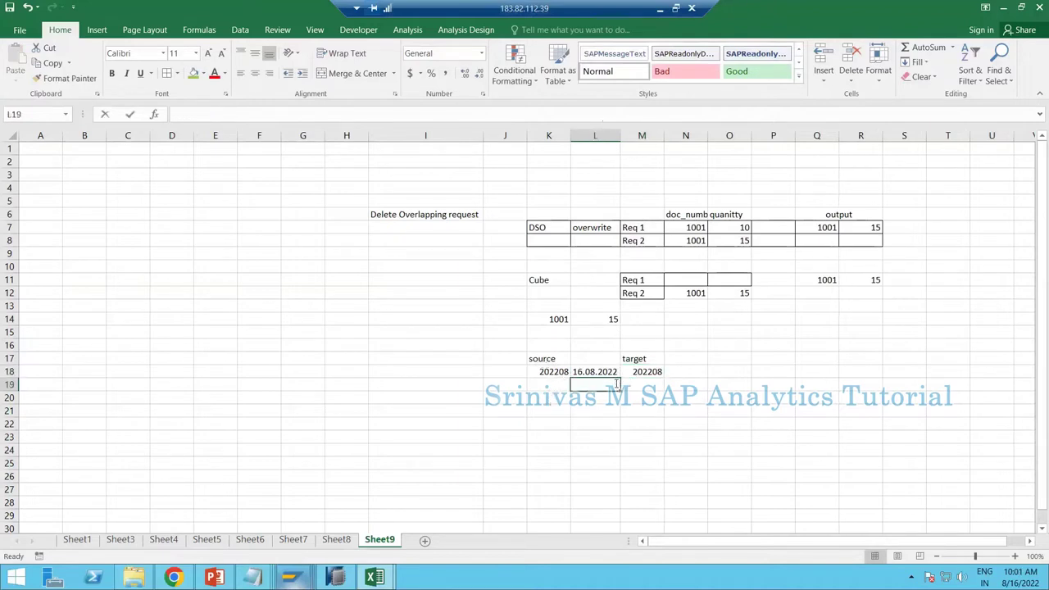
{"action": "type", "text": "08."}
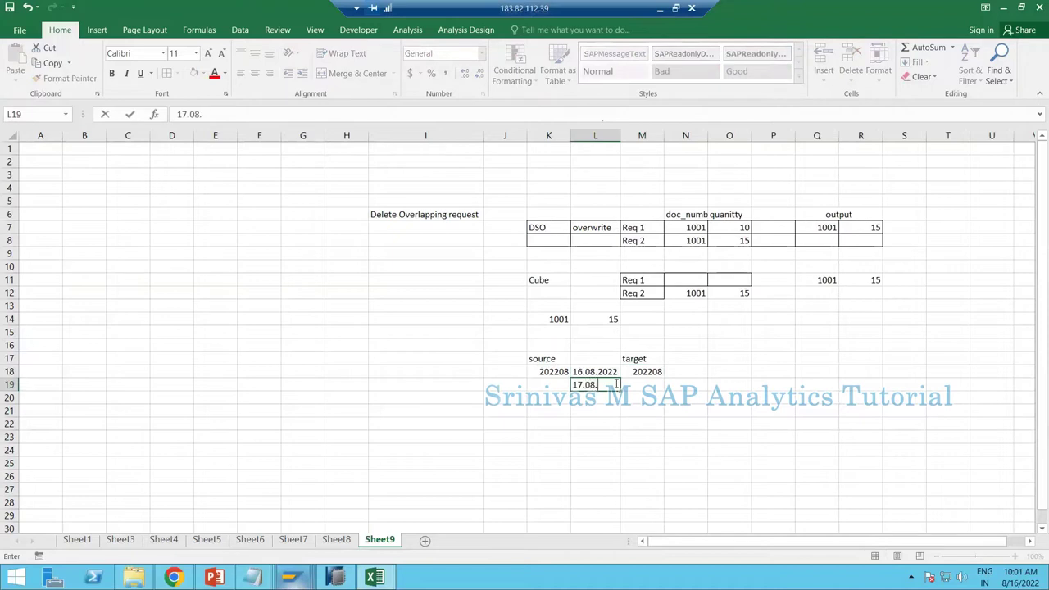
{"action": "type", "text": "2022"}
{"action": "key", "text": "Tab"}
{"action": "type", "text": "2"}
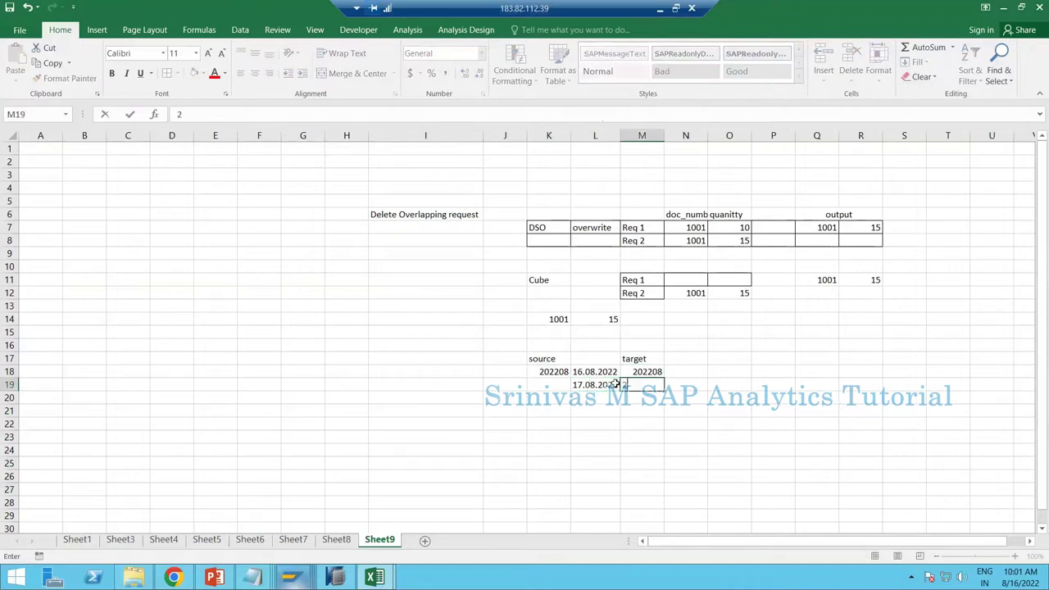
{"action": "type", "text": "02208"}
{"action": "key", "text": "Return"}
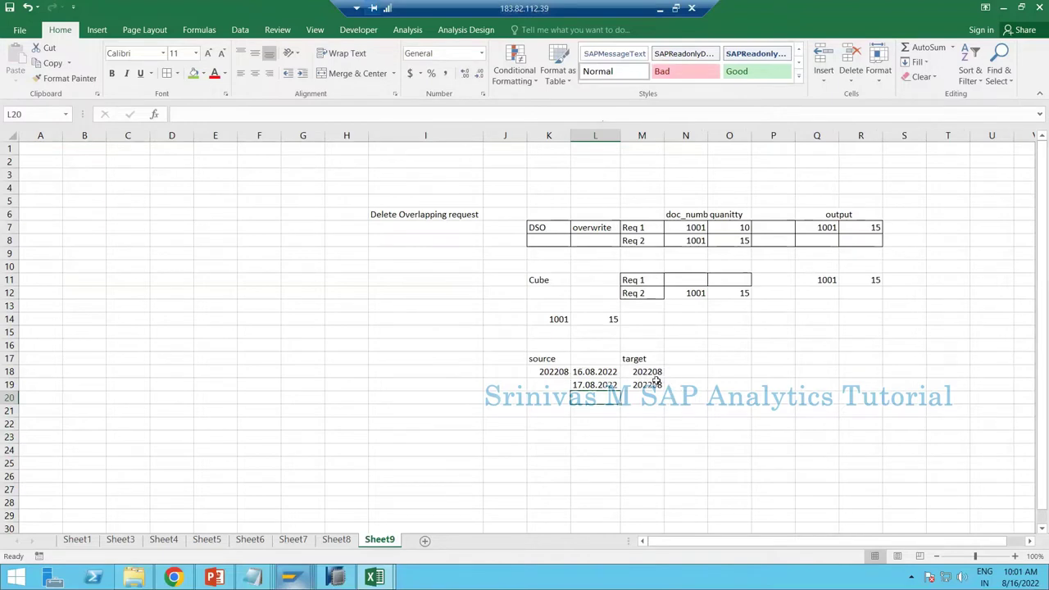
Add a 'dtp filter' heading in N17 with the value 202208 in N18.
{"action": "left_click", "coordinate": [646, 358]}
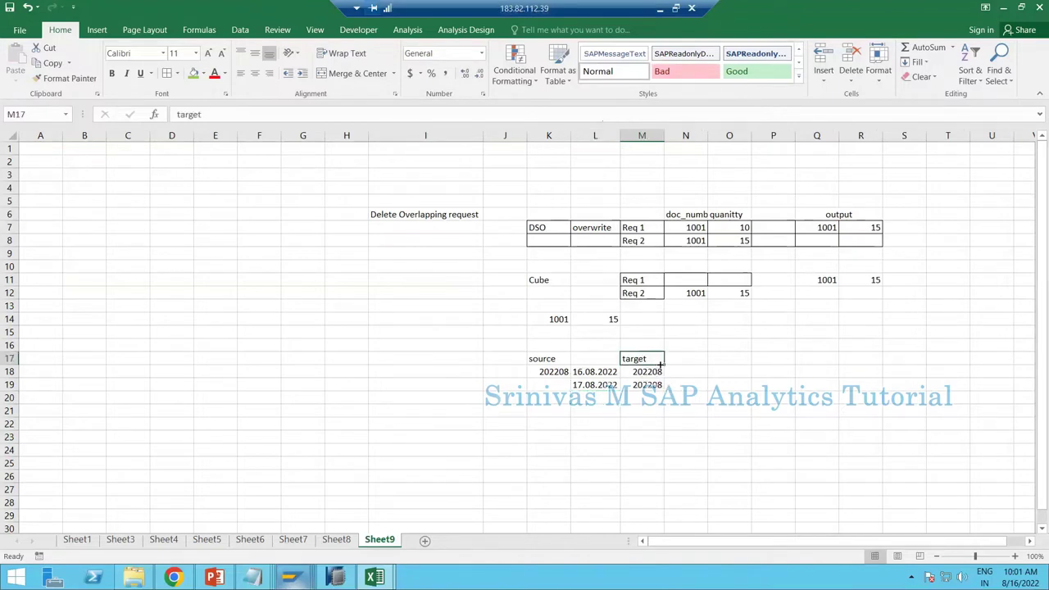
{"action": "left_click", "coordinate": [407, 205]}
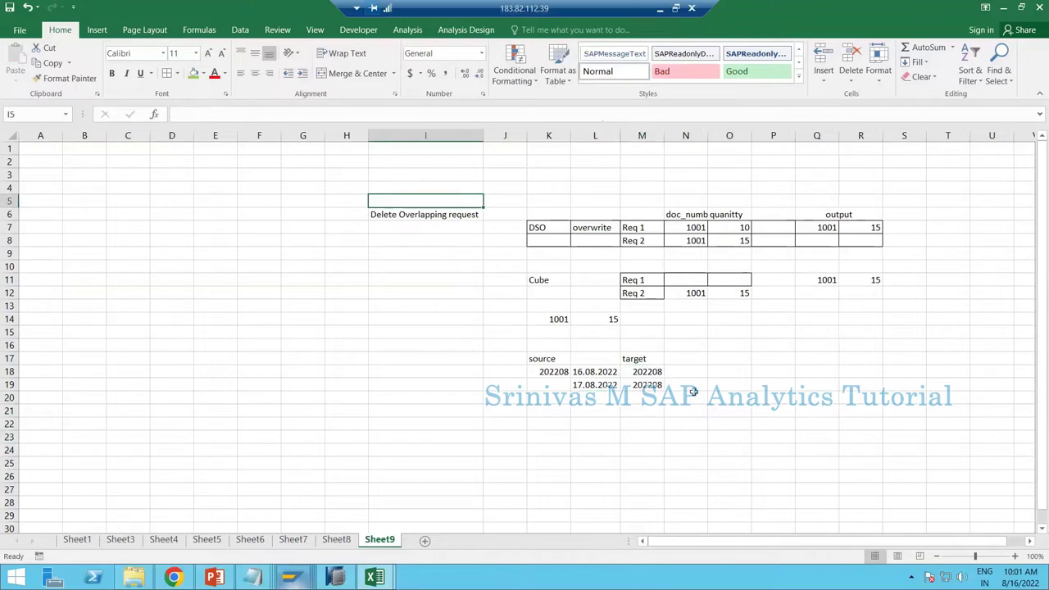
{"action": "left_click", "coordinate": [556, 374]}
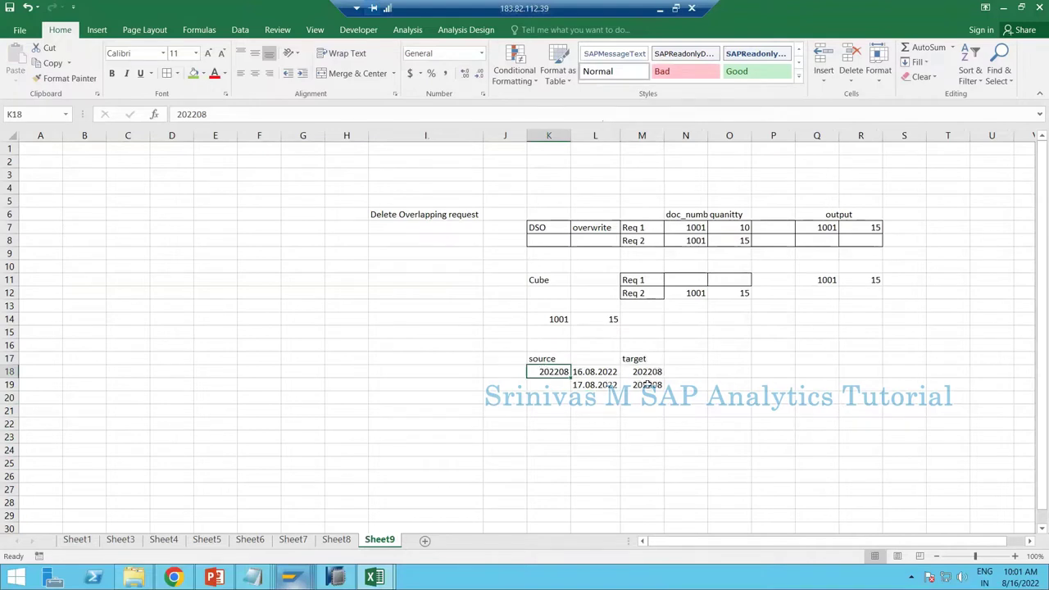
{"action": "left_click_drag", "start_coordinate": [641, 359], "coordinate": [646, 385]}
{"action": "left_click", "coordinate": [690, 361]}
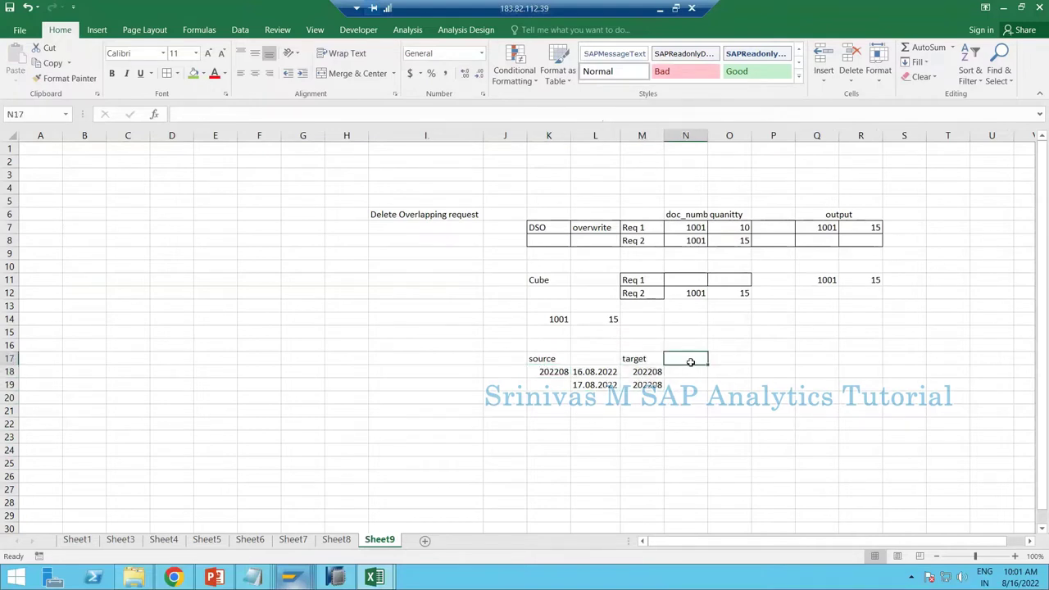
{"action": "type", "text": "f"}
{"action": "type", "text": "dtp"}
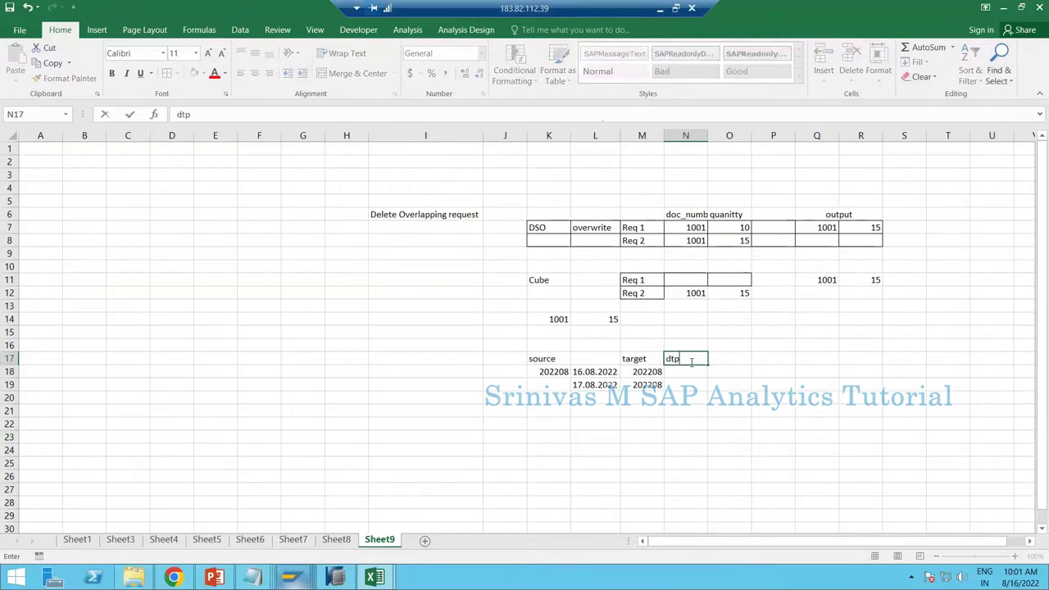
{"action": "type", "text": " filter"}
{"action": "key", "text": "Return"}
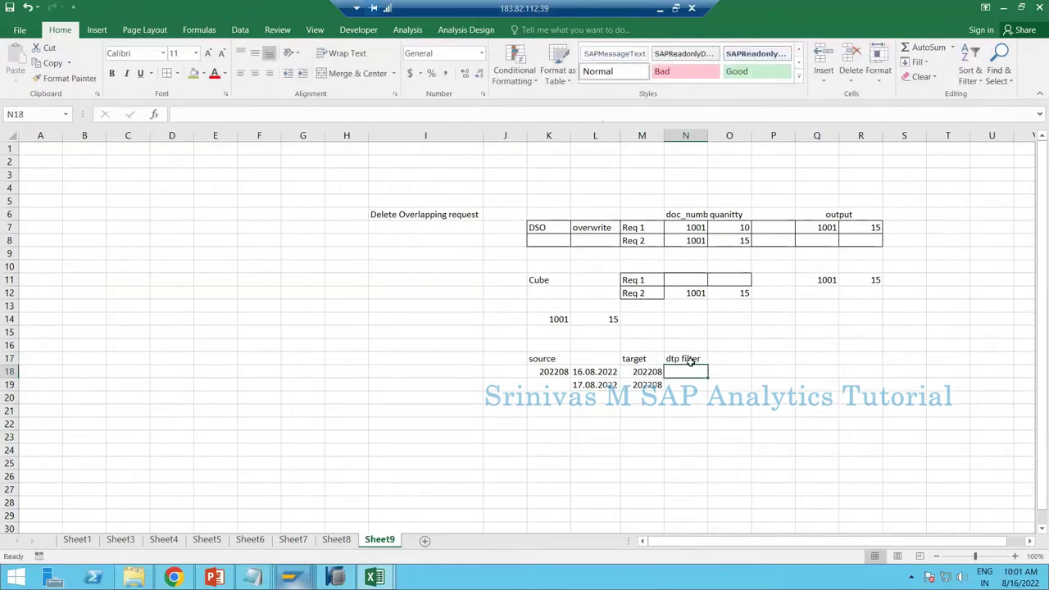
{"action": "type", "text": "20"}
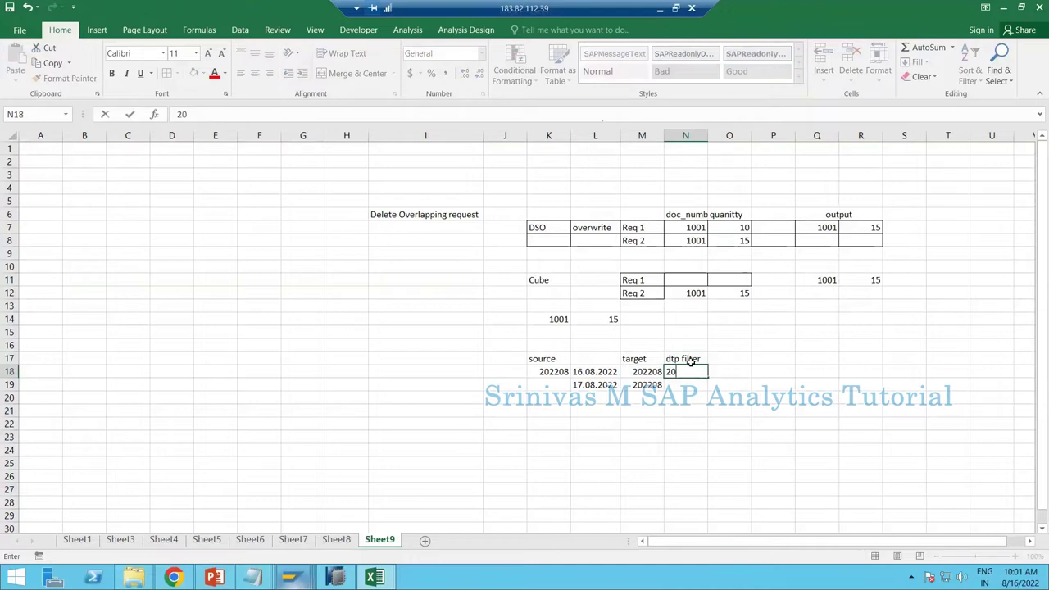
{"action": "type", "text": "2208"}
{"action": "key", "text": "Return"}
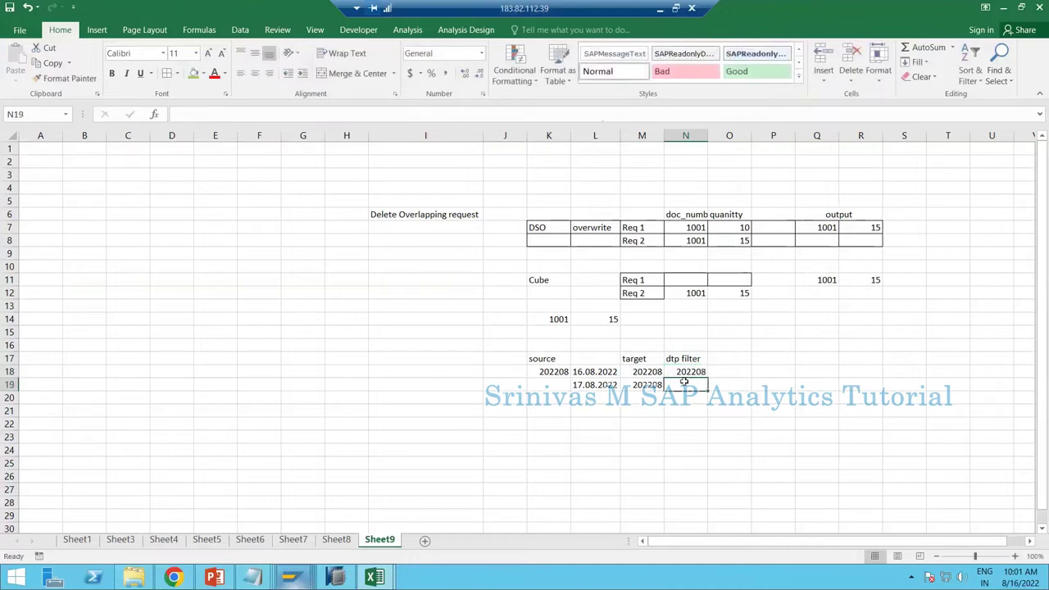
Copy the dtp filter value 202208 from N18 down into N19.
{"action": "left_click", "coordinate": [692, 371]}
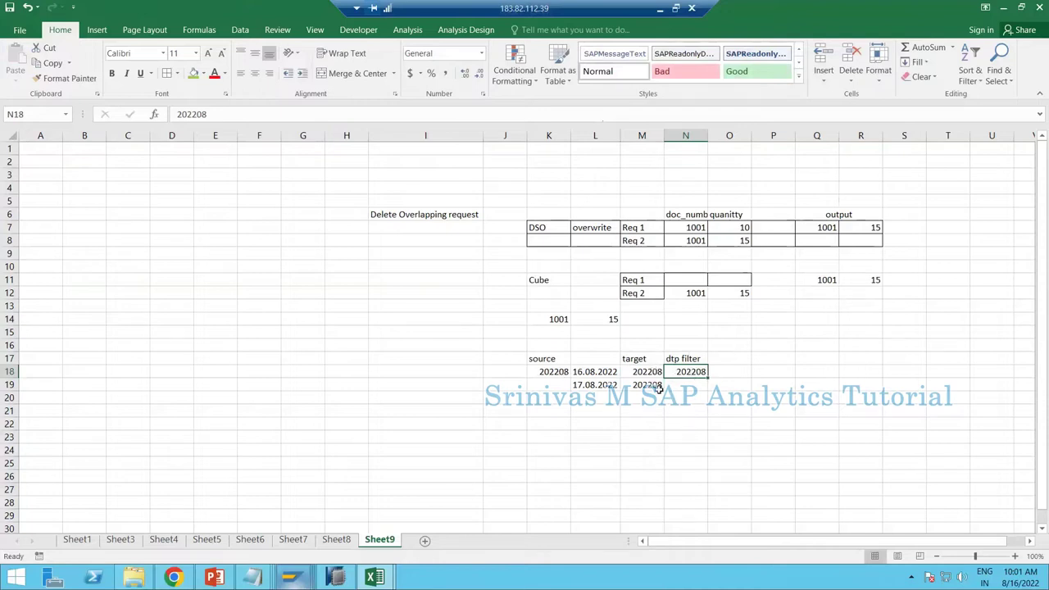
{"action": "left_click", "coordinate": [424, 216]}
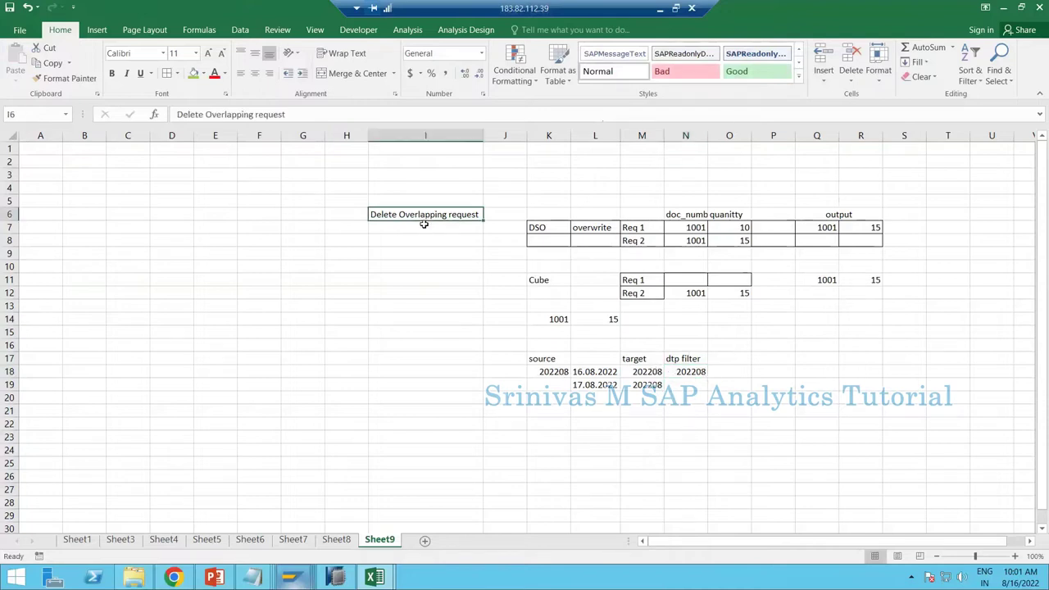
{"action": "left_click", "coordinate": [689, 371]}
{"action": "left_click_drag", "start_coordinate": [688, 378], "coordinate": [685, 390]}
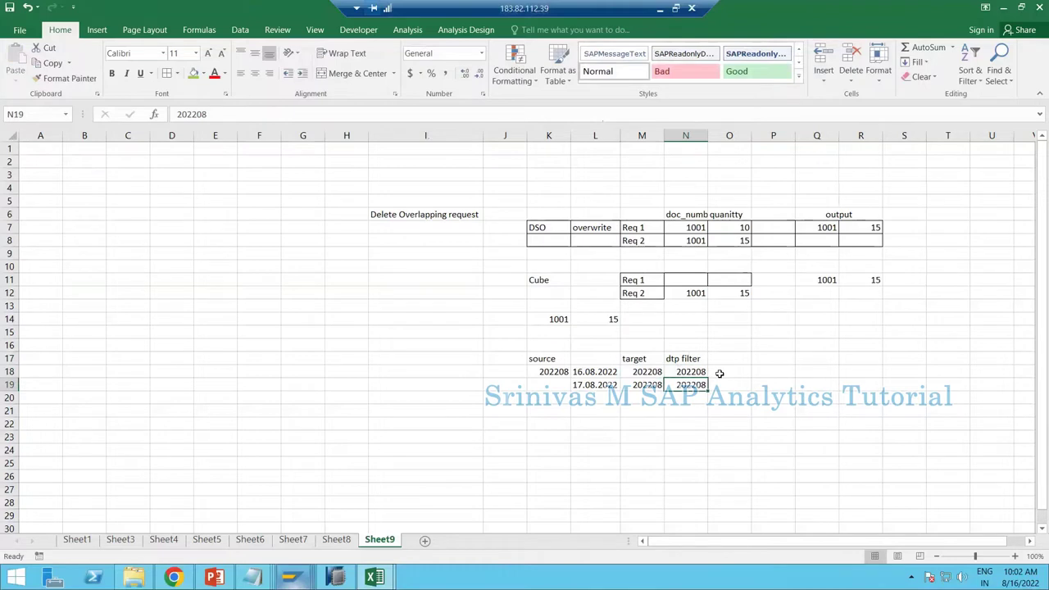
Label the request rows req1 in O18 and req2 in O19.
{"action": "left_click", "coordinate": [719, 373]}
{"action": "type", "text": "req"}
{"action": "key", "text": "Return"}
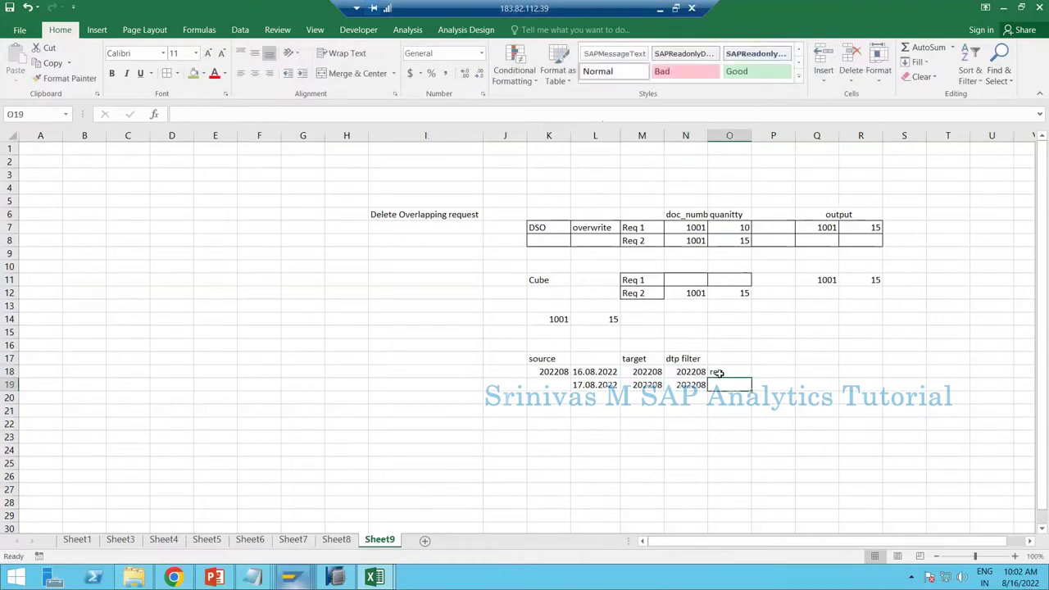
{"action": "type", "text": "req2"}
{"action": "key", "text": "Return"}
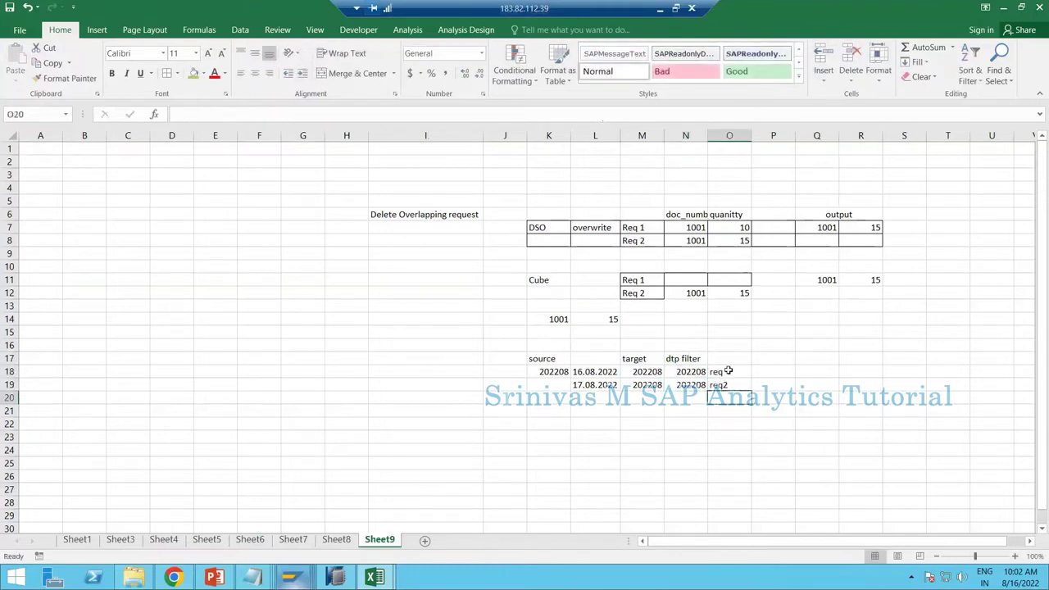
{"action": "double_click", "coordinate": [734, 373]}
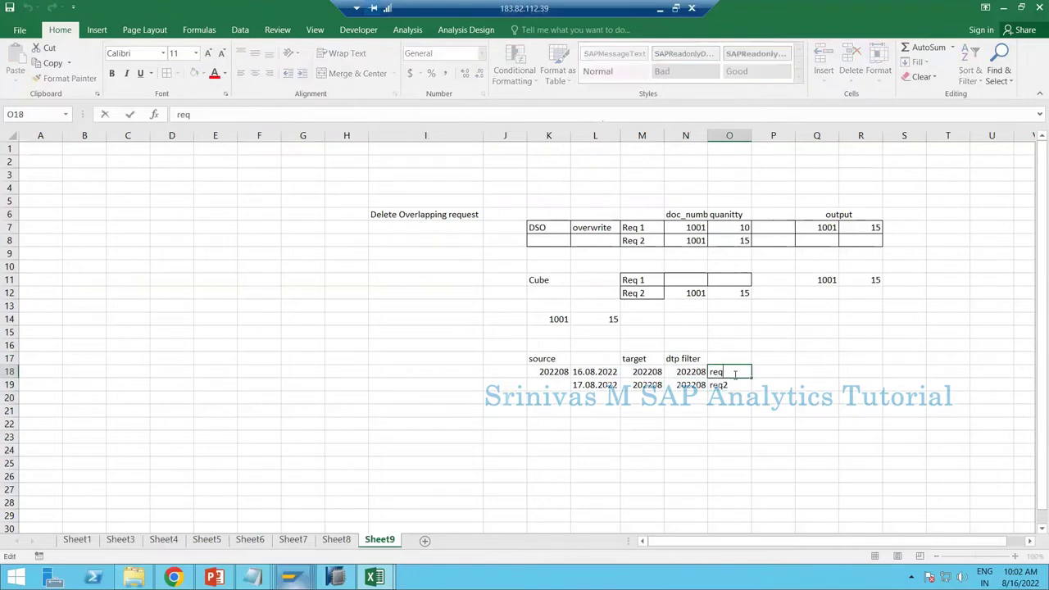
{"action": "type", "text": "1"}
{"action": "key", "text": "Return"}
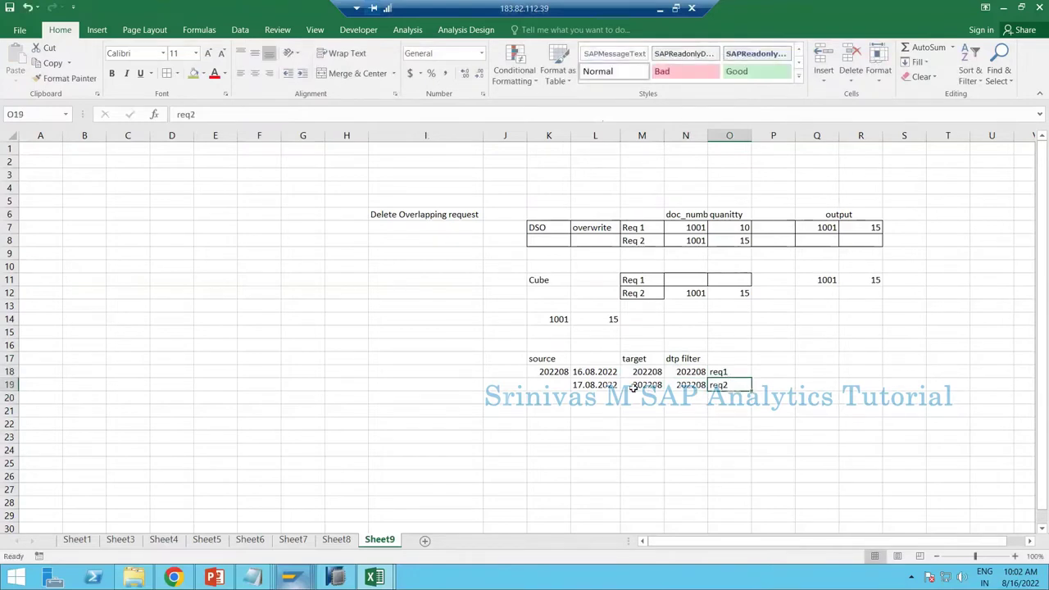
Select the row values M19:O19, then M18:O18.
{"action": "left_click_drag", "start_coordinate": [633, 387], "coordinate": [719, 385]}
{"action": "left_click", "coordinate": [725, 384]}
{"action": "left_click", "coordinate": [726, 371]}
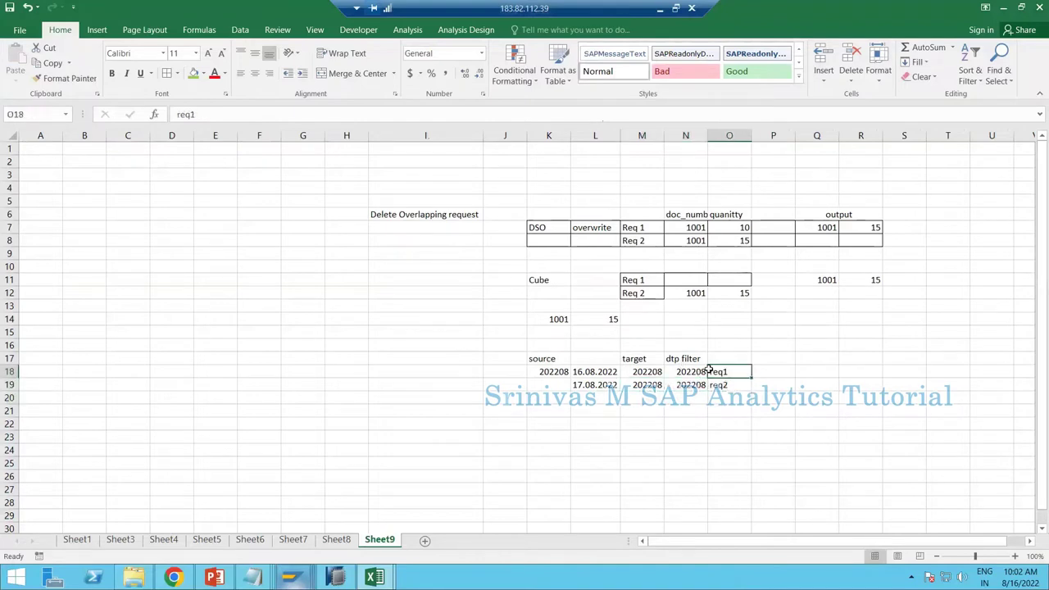
{"action": "left_click_drag", "start_coordinate": [709, 370], "coordinate": [662, 371]}
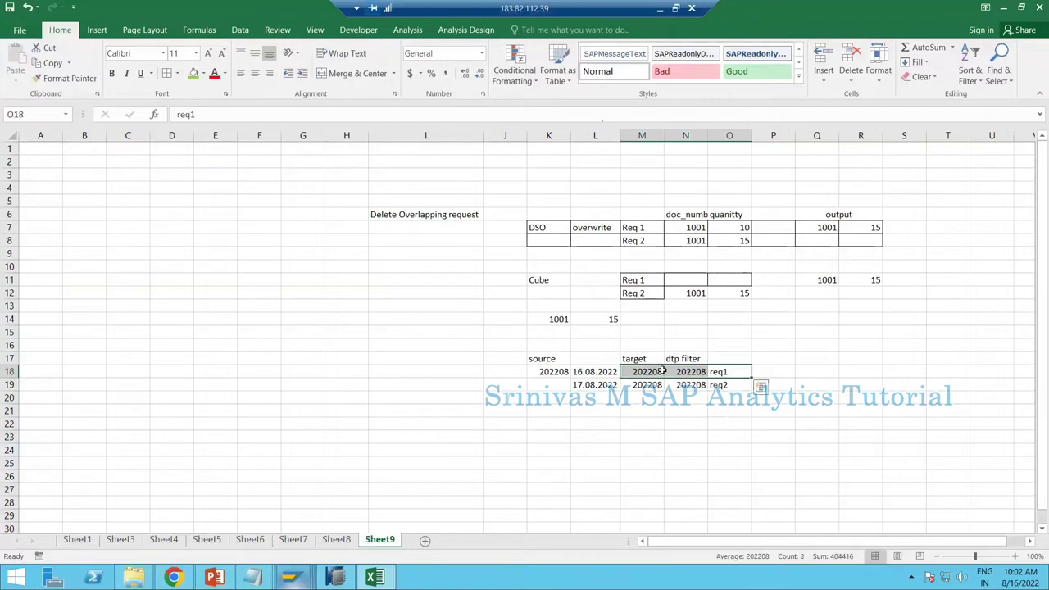
{"action": "key", "text": "Delete"}
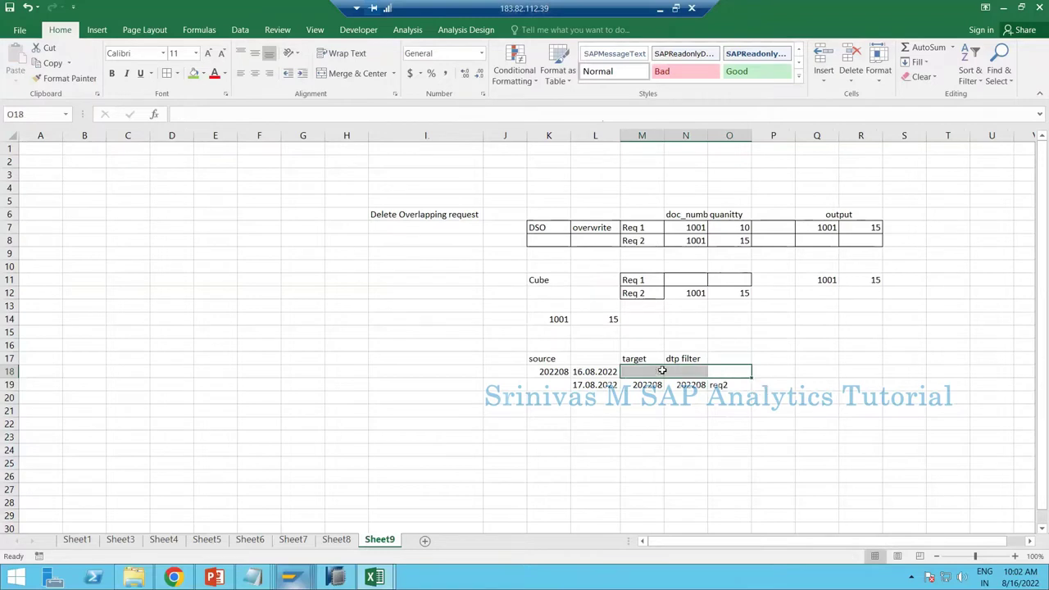
{"action": "left_click", "coordinate": [656, 412]}
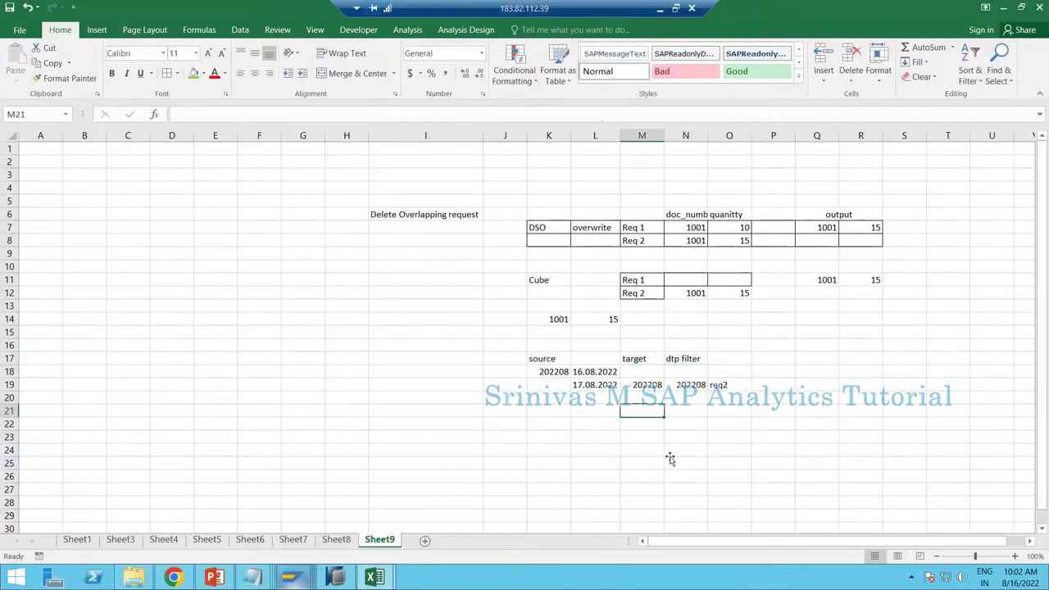
{"action": "left_click", "coordinate": [414, 212]}
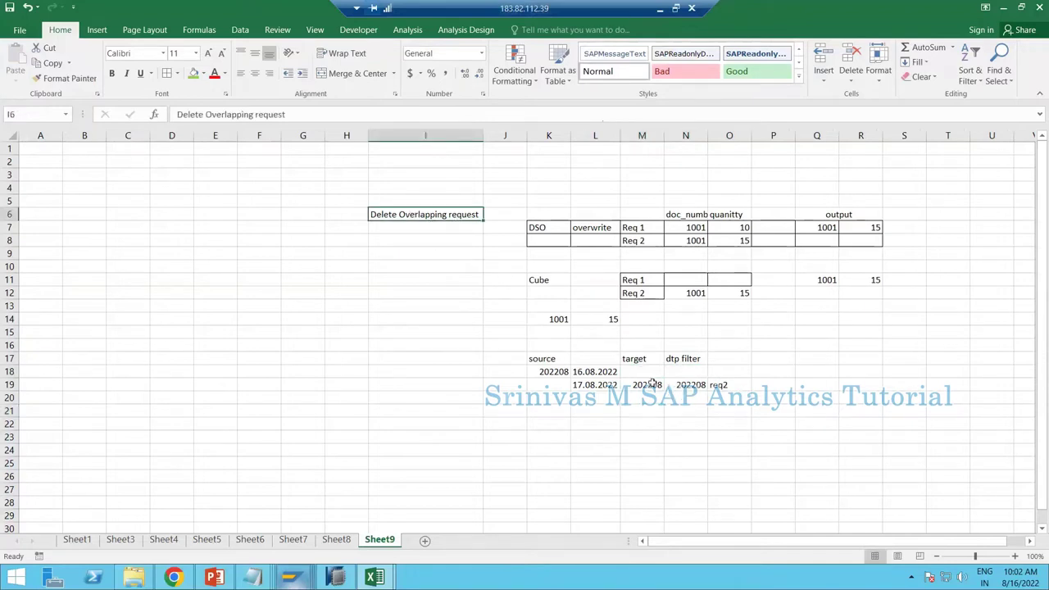
{"action": "left_click_drag", "start_coordinate": [725, 371], "coordinate": [648, 373]}
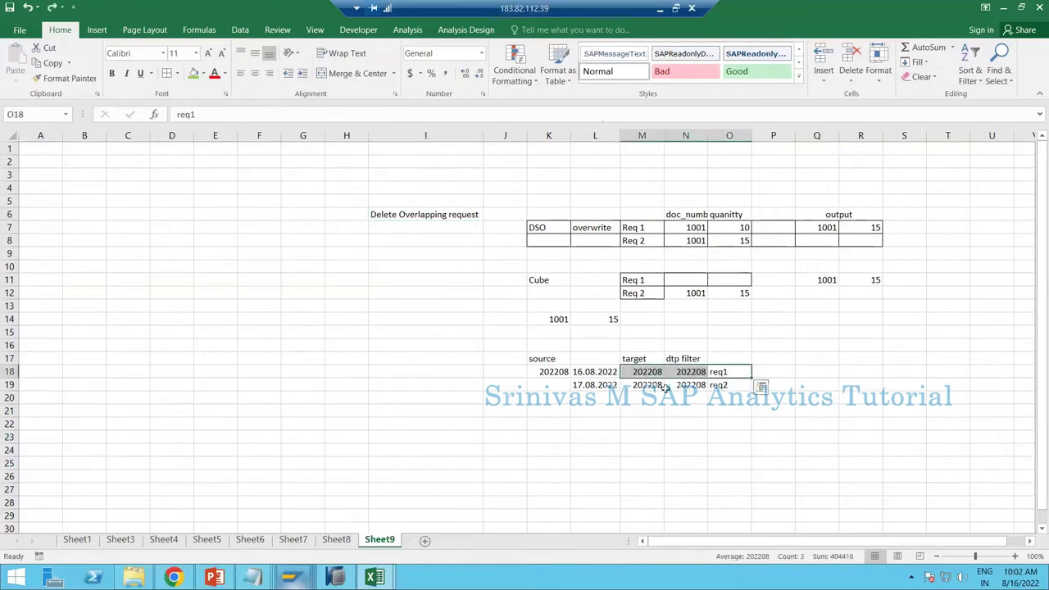
{"action": "left_click", "coordinate": [693, 387]}
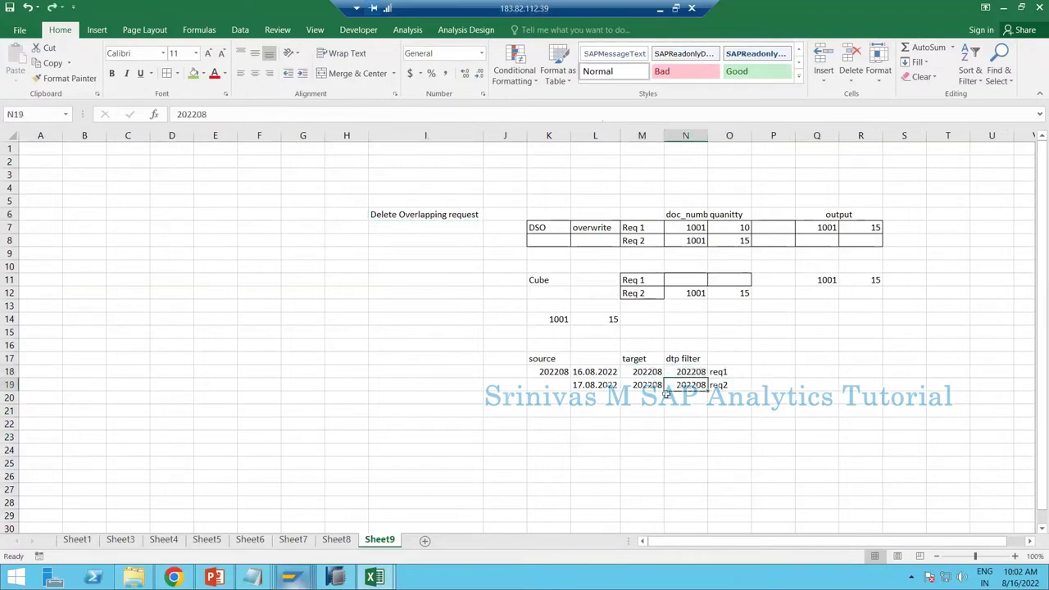
{"action": "left_click", "coordinate": [644, 383]}
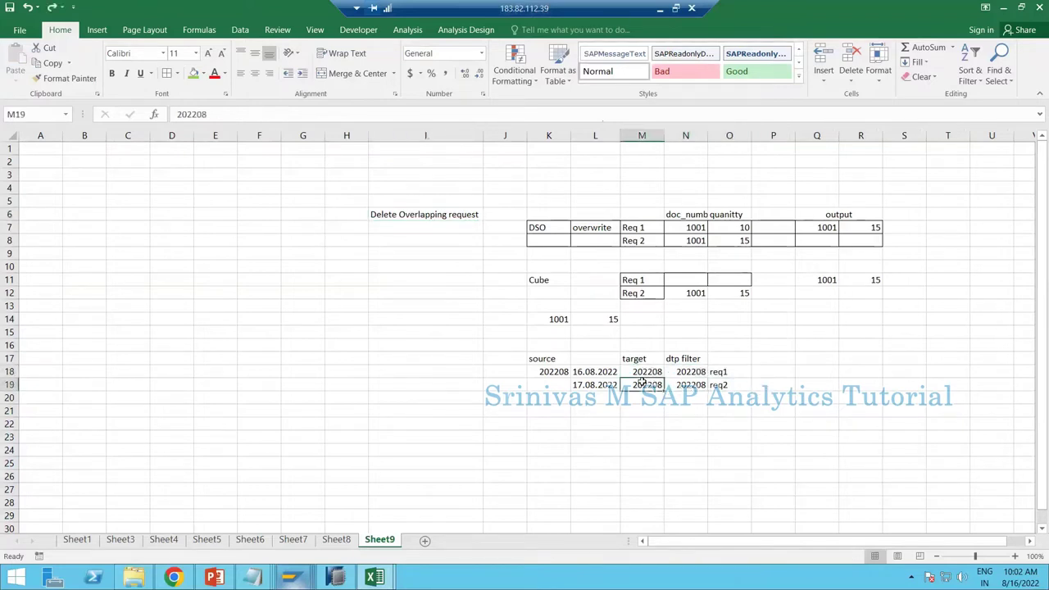
{"action": "left_click", "coordinate": [596, 385]}
{"action": "left_click_drag", "start_coordinate": [645, 383], "coordinate": [716, 385]}
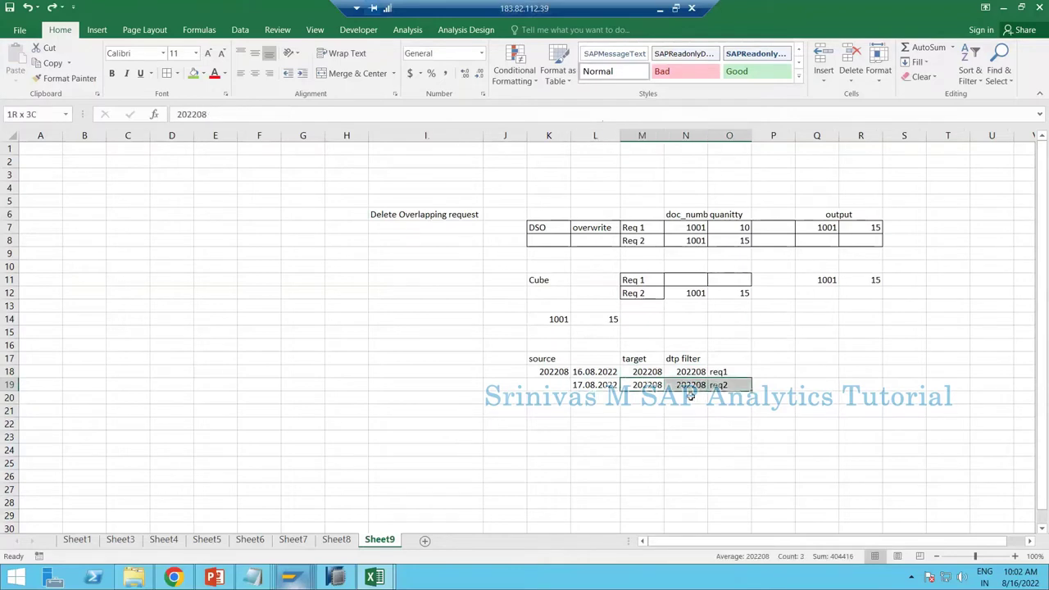
{"action": "left_click", "coordinate": [601, 370]}
{"action": "left_click_drag", "start_coordinate": [628, 371], "coordinate": [722, 372]}
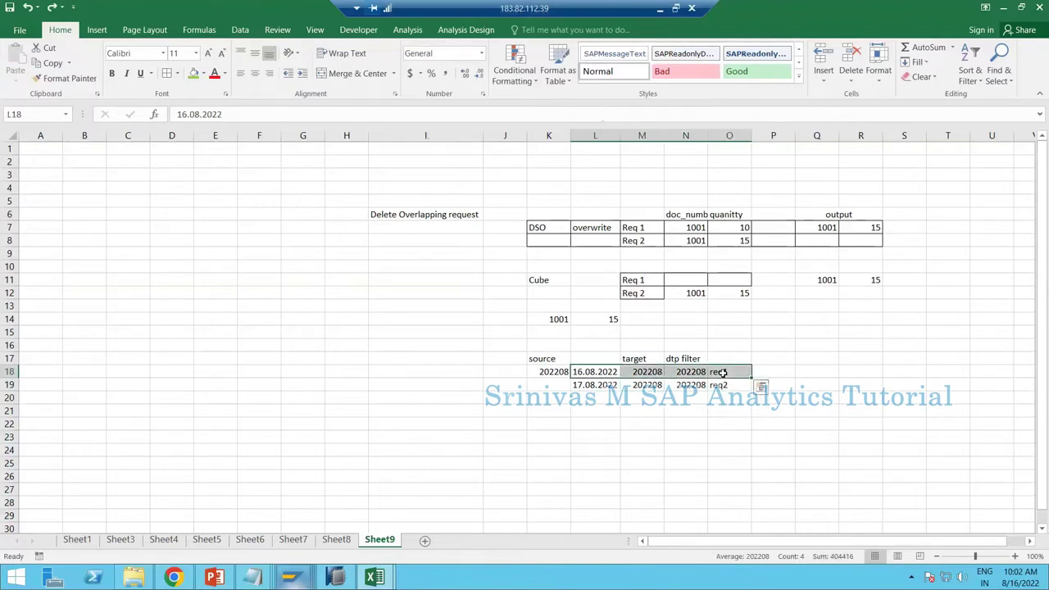
{"action": "left_click", "coordinate": [600, 384]}
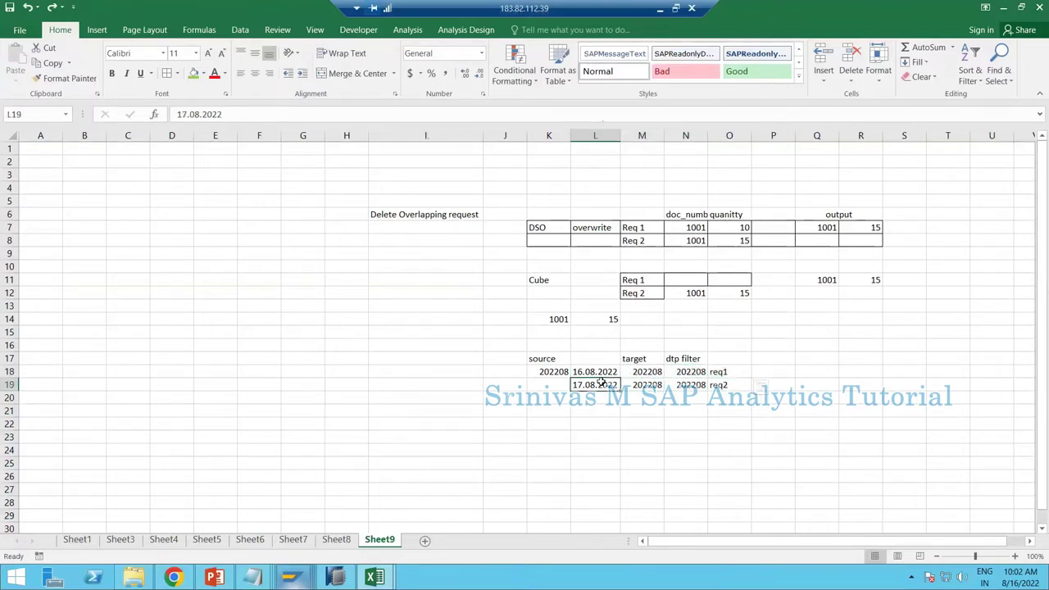
{"action": "left_click_drag", "start_coordinate": [620, 384], "coordinate": [717, 371]}
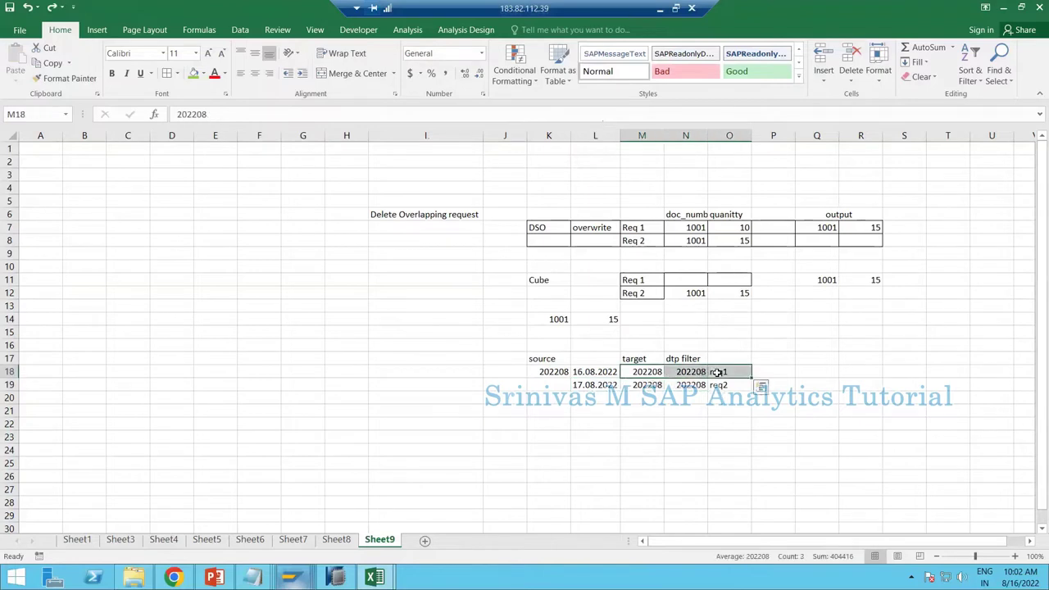
{"action": "left_click", "coordinate": [653, 386]}
{"action": "left_click_drag", "start_coordinate": [710, 385], "coordinate": [711, 385]}
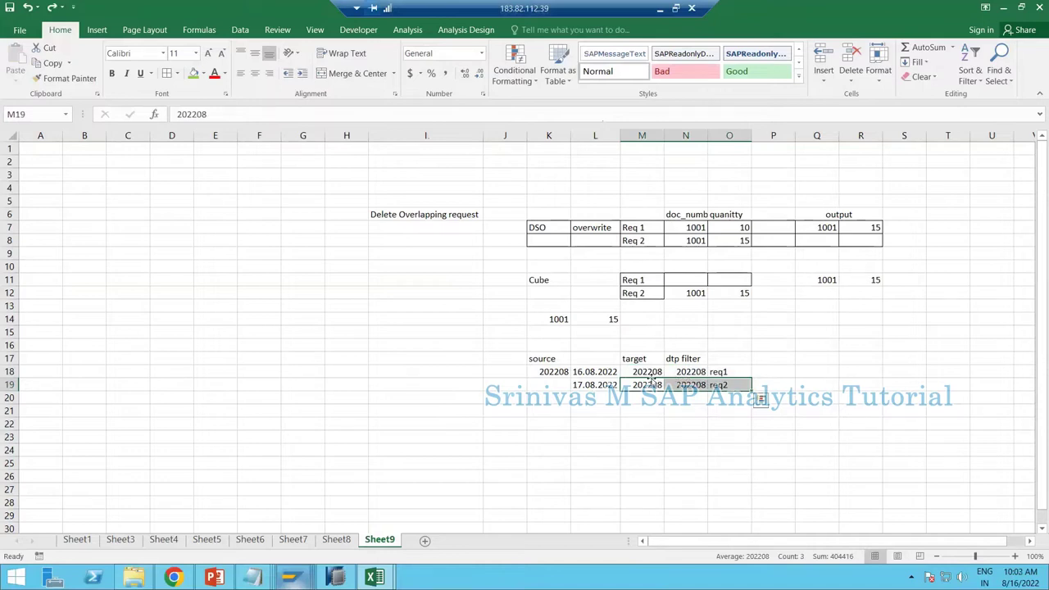
{"action": "left_click", "coordinate": [441, 218]}
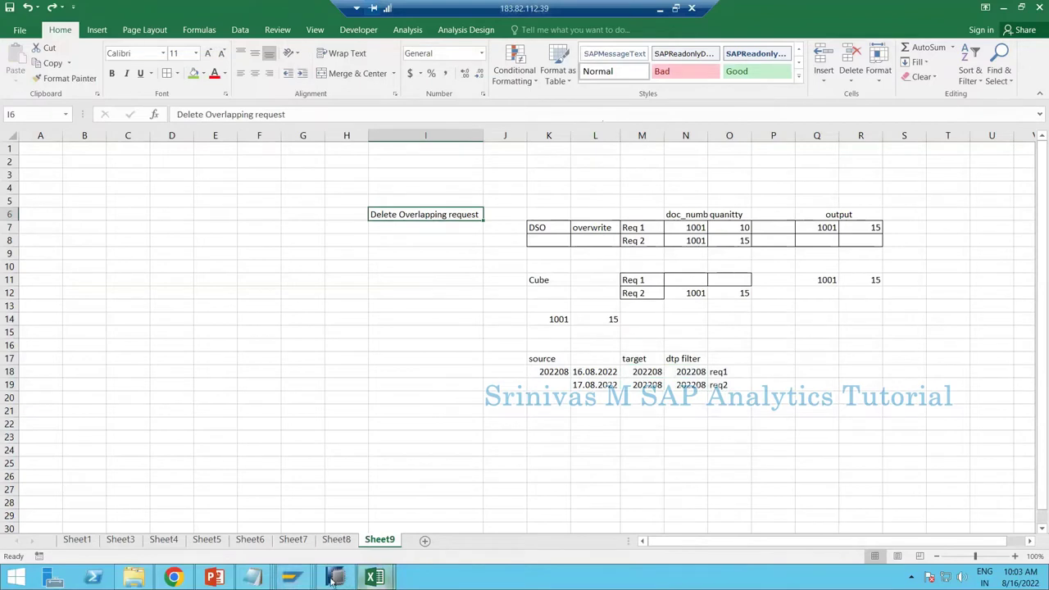
Return to SR_SALESC management, delete its contents and refresh the request list.
{"action": "left_click", "coordinate": [303, 581]}
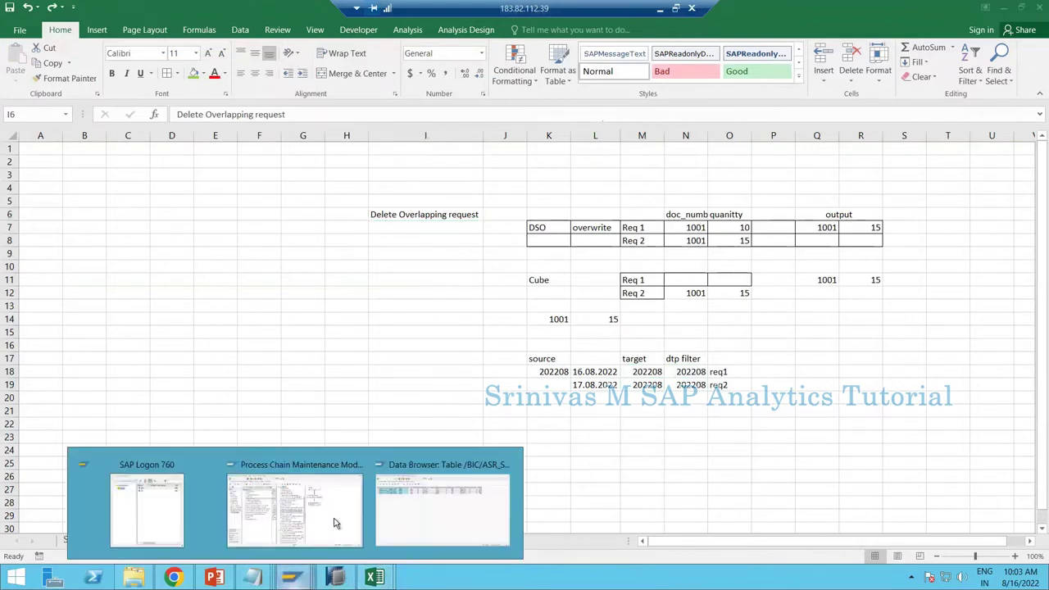
{"action": "left_click", "coordinate": [386, 509]}
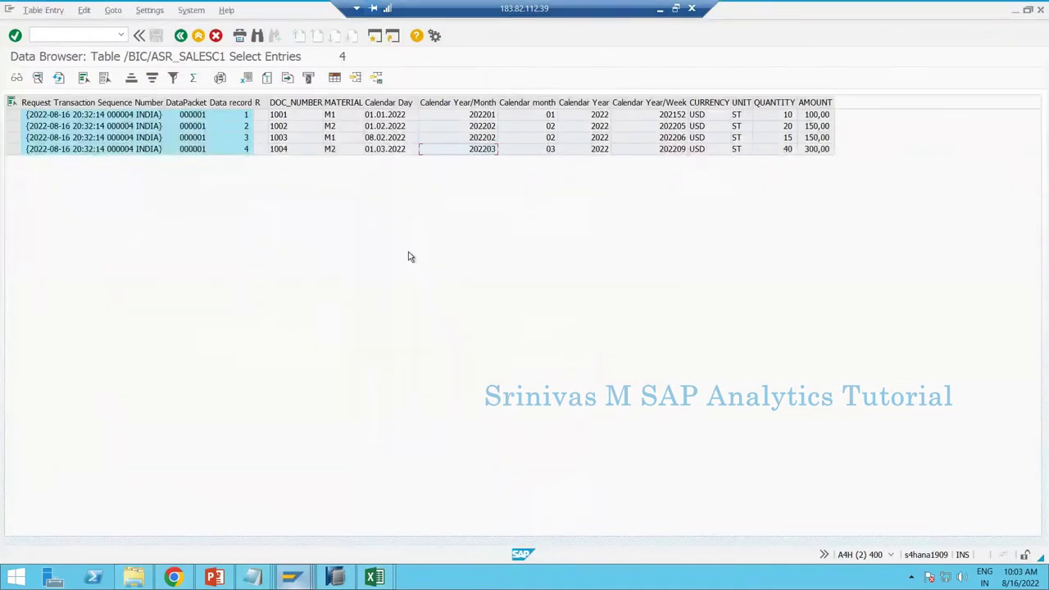
{"action": "key", "text": "F3"}
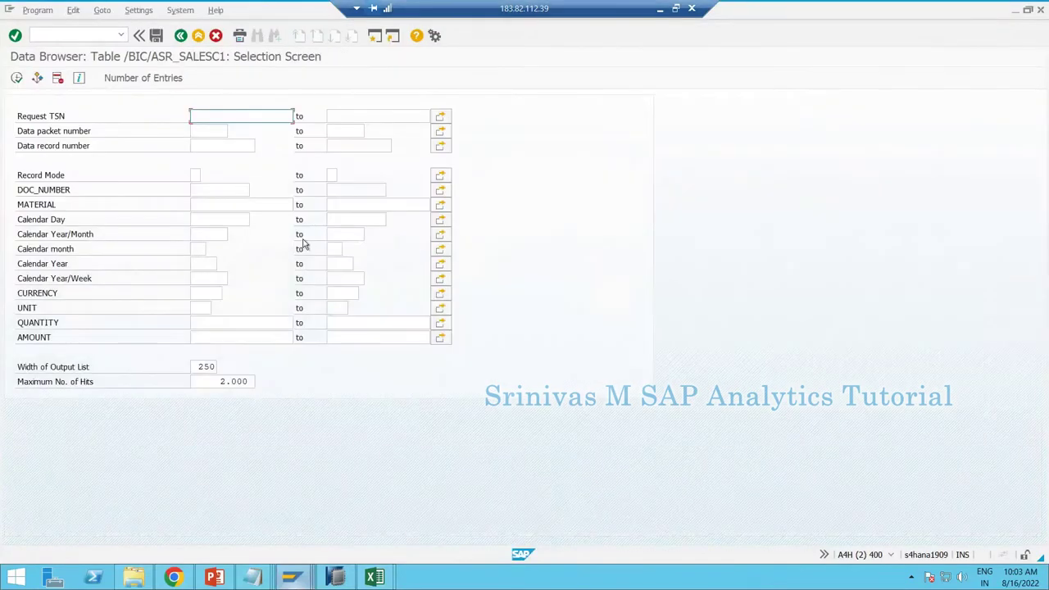
{"action": "key", "text": "F3"}
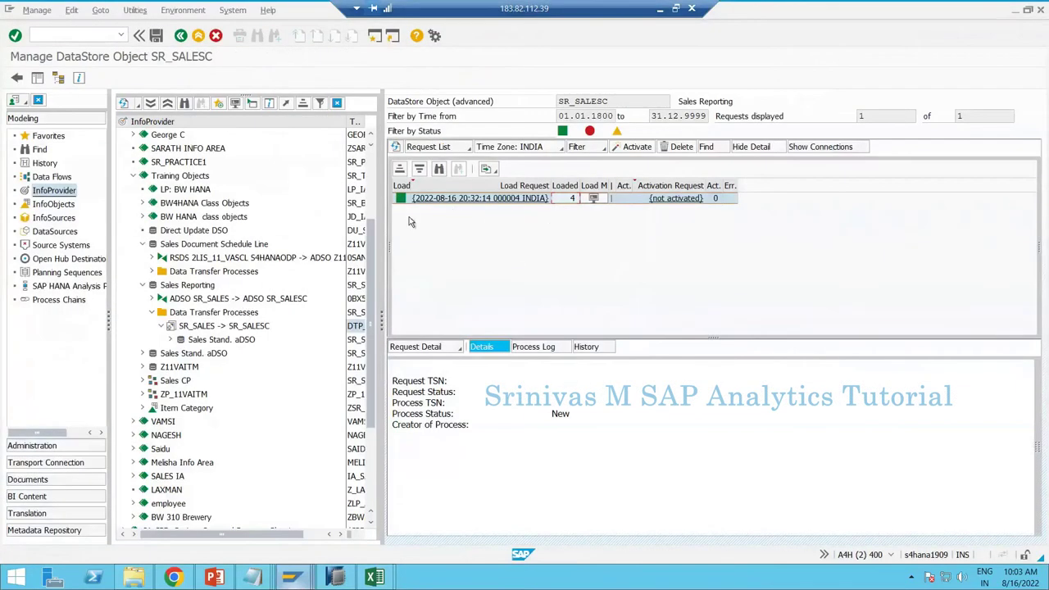
{"action": "right_click", "coordinate": [180, 287]}
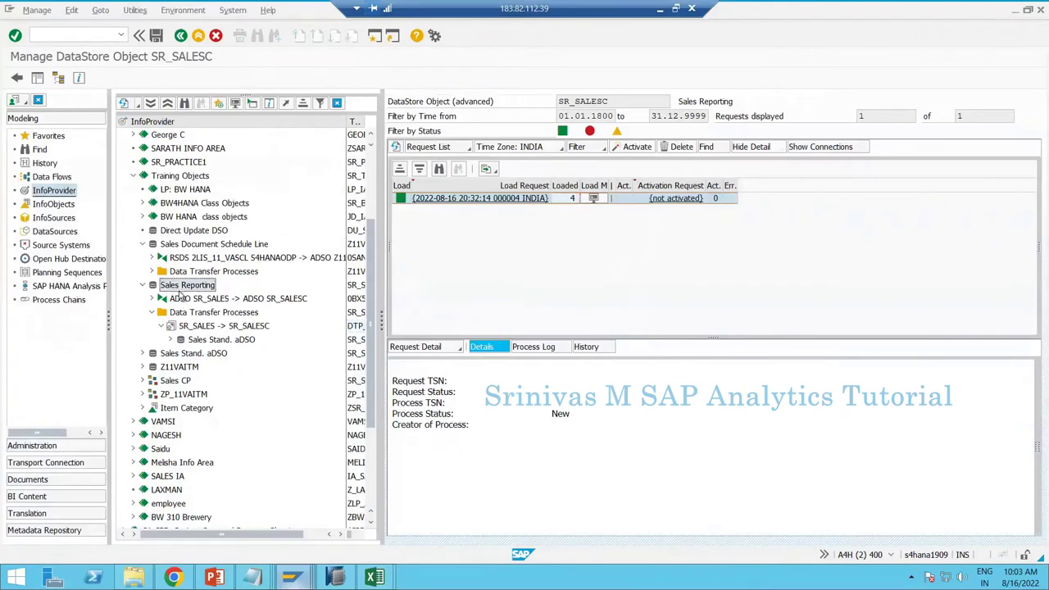
{"action": "left_click", "coordinate": [244, 450]}
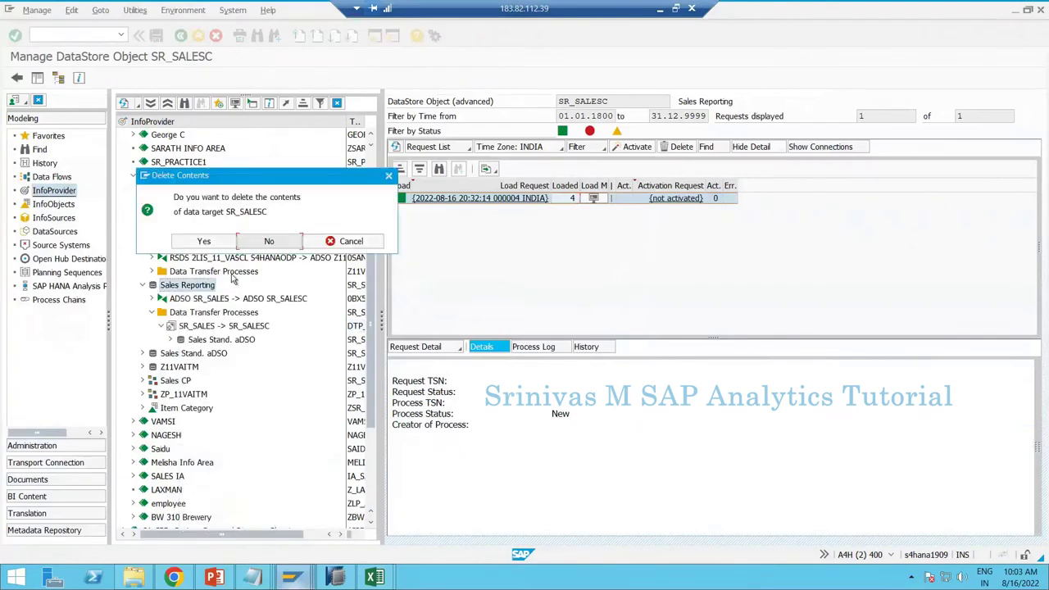
{"action": "left_click", "coordinate": [222, 242]}
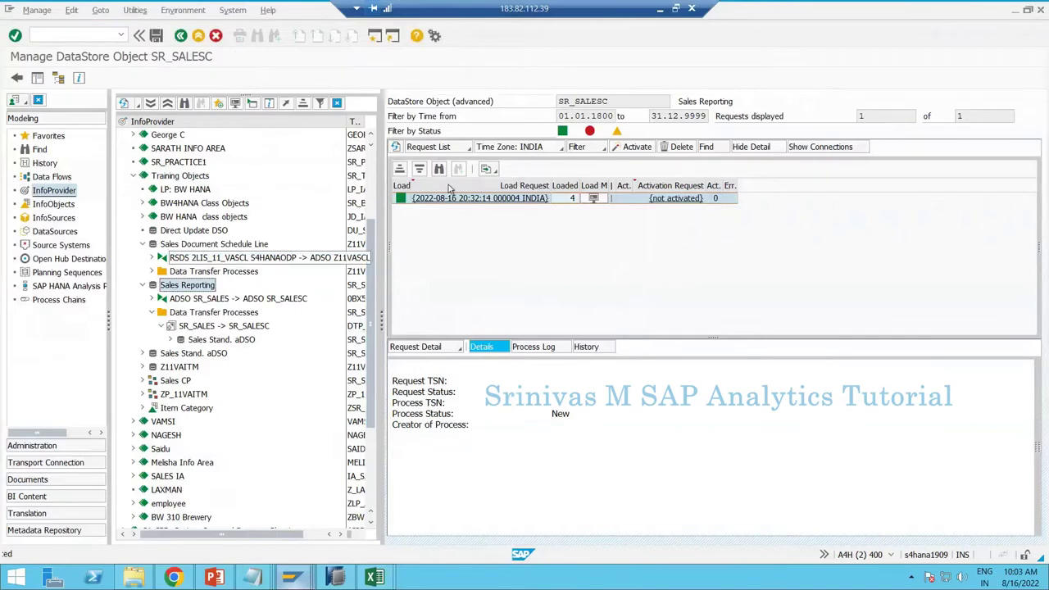
{"action": "left_click", "coordinate": [397, 147]}
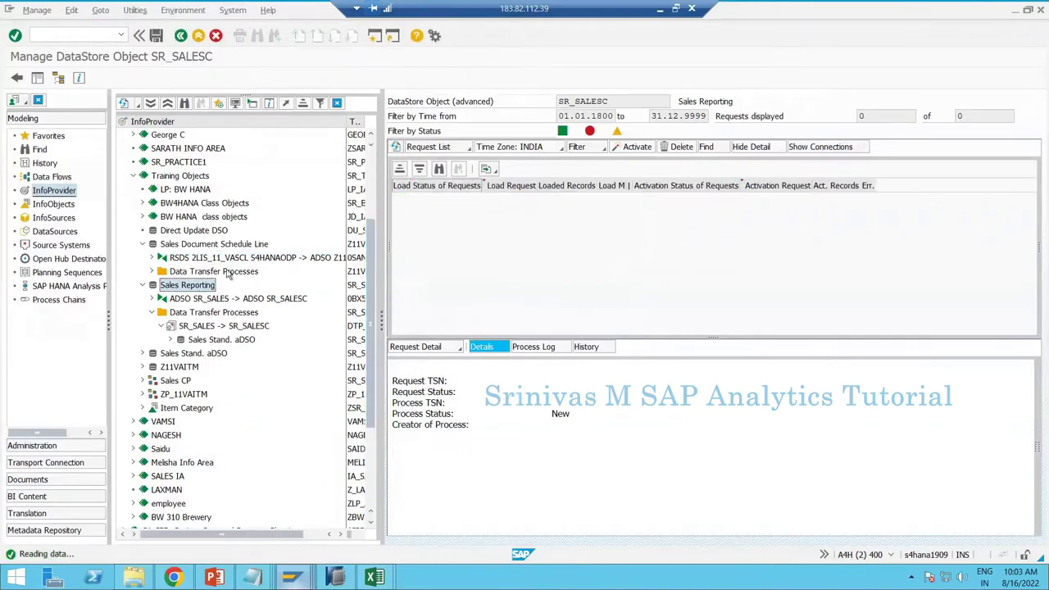
Open RSMNG management for DataStore object (advanced) SR_SALESC.
{"action": "left_click", "coordinate": [60, 35]}
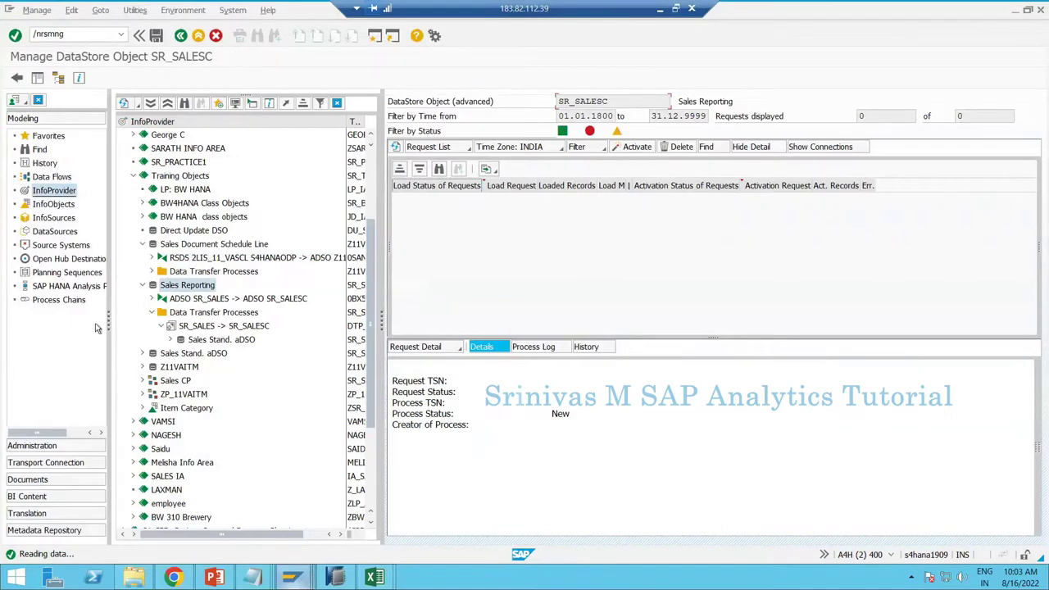
{"action": "left_click", "coordinate": [82, 35]}
{"action": "key", "text": "Return"}
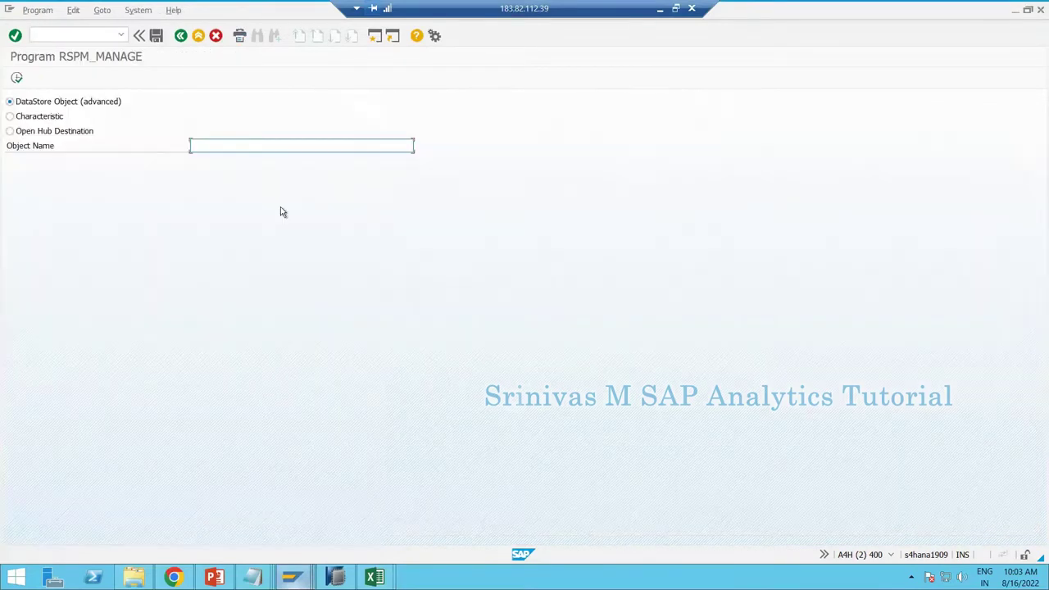
{"action": "left_click", "coordinate": [56, 103]}
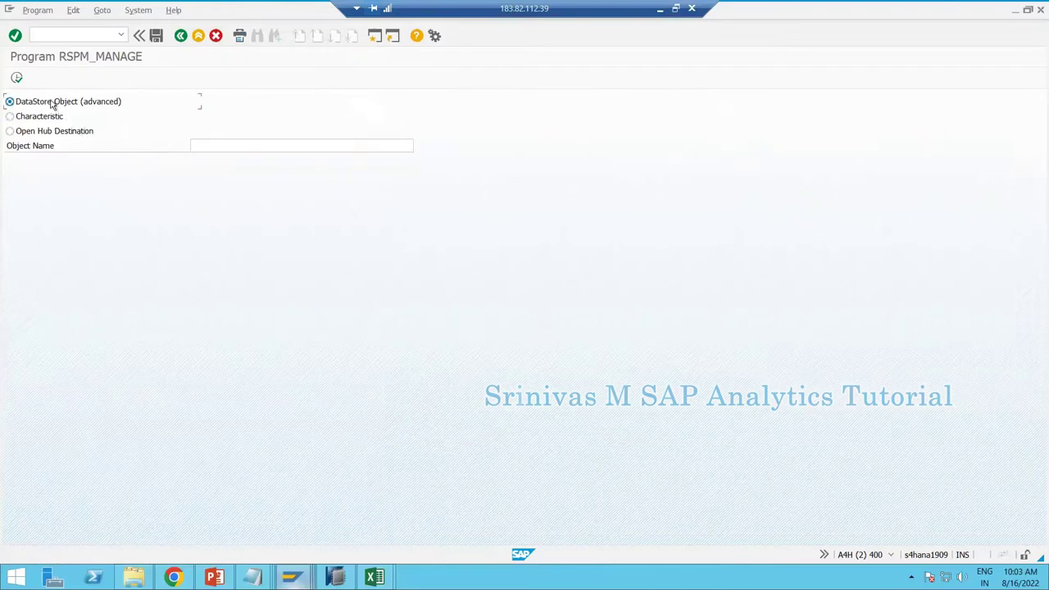
{"action": "left_click", "coordinate": [224, 144]}
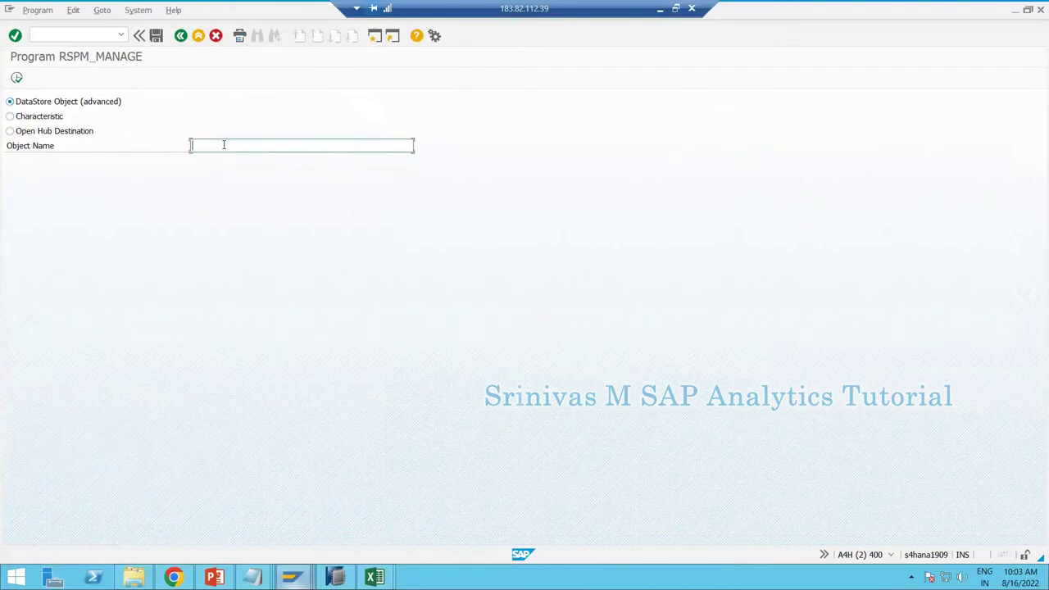
{"action": "type", "text": "DS_SALESDT"}
{"action": "left_click", "coordinate": [17, 78]}
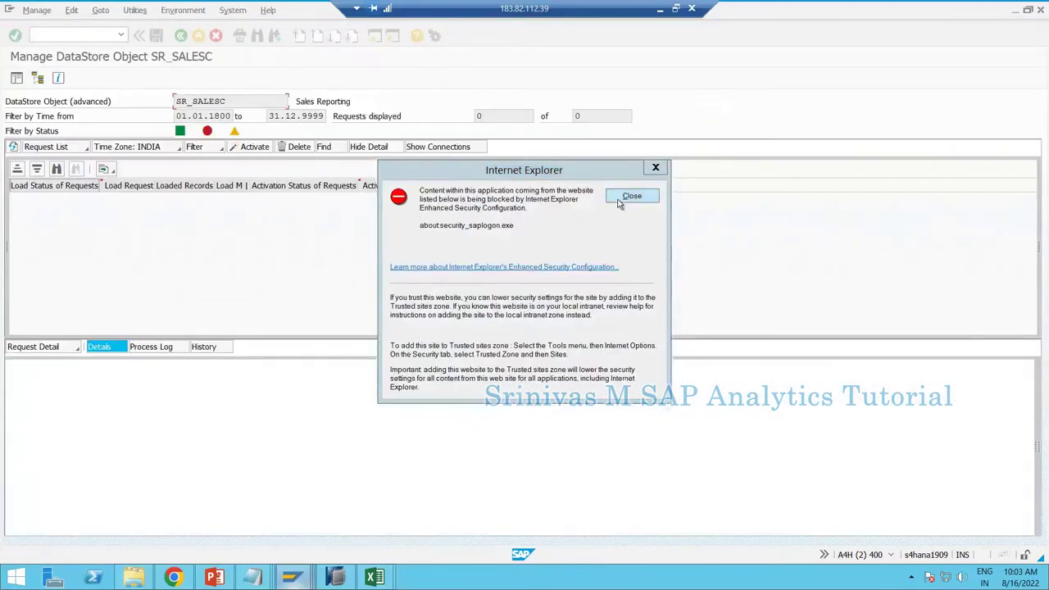
{"action": "left_click", "coordinate": [632, 196]}
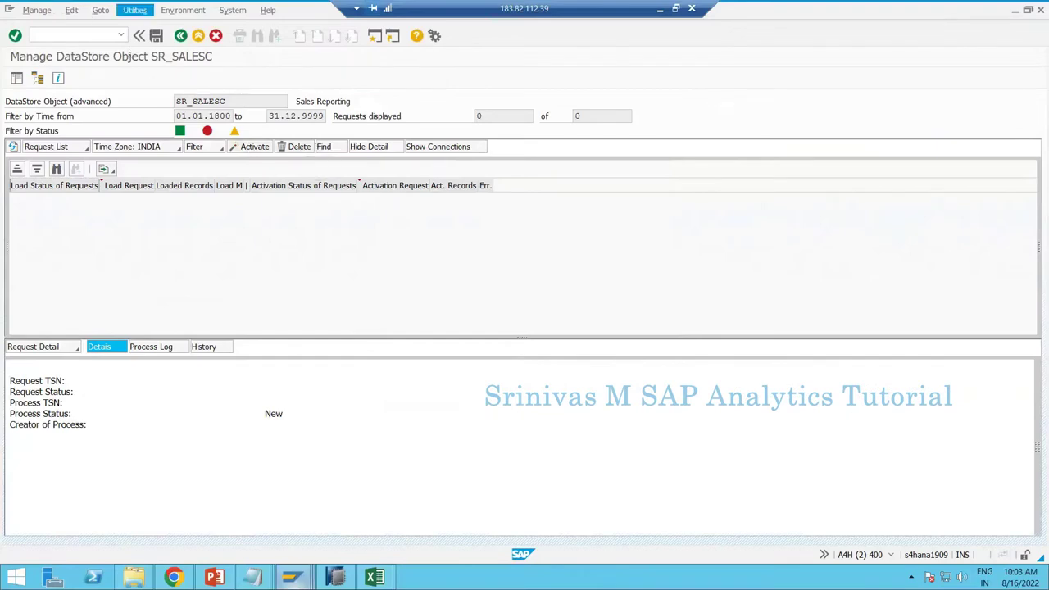
Delete the entire SR_SALESC contents and confirm, leaving 0 requests.
{"action": "left_click", "coordinate": [28, 12]}
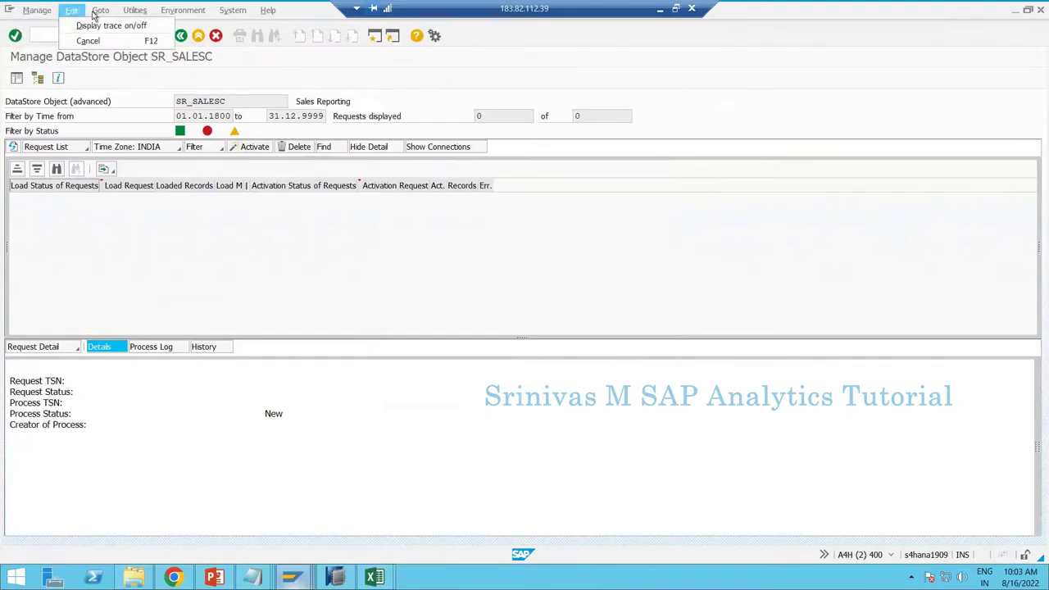
{"action": "mouse_move", "coordinate": [136, 14]}
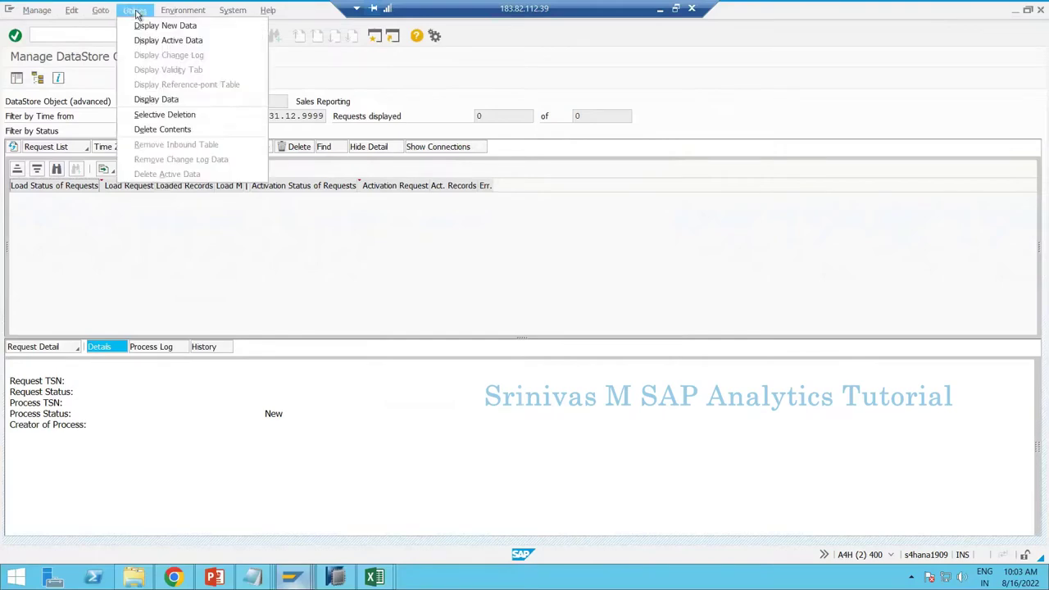
{"action": "left_click", "coordinate": [168, 131]}
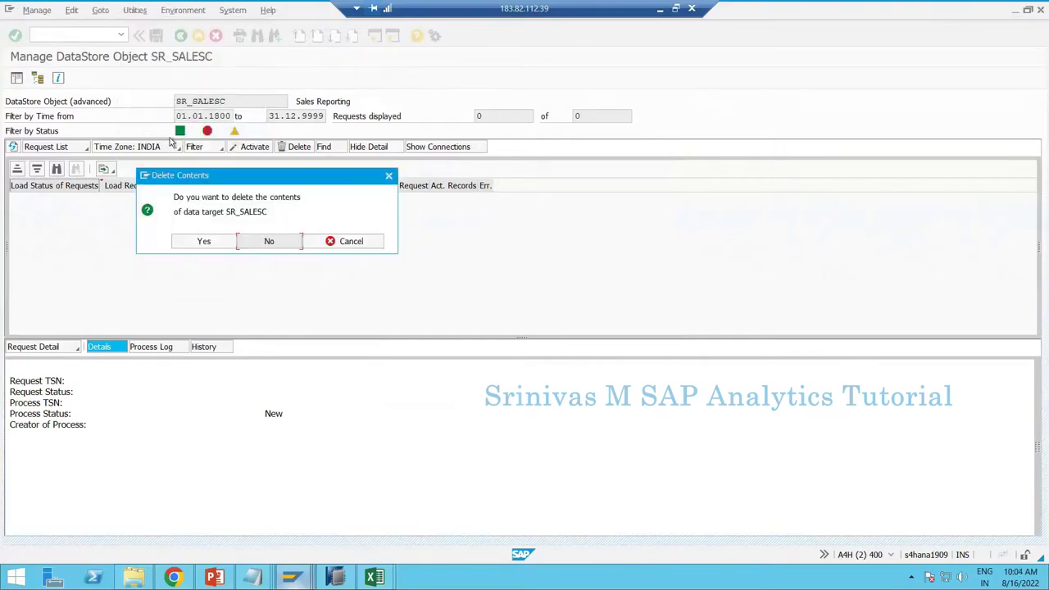
{"action": "left_click", "coordinate": [188, 245]}
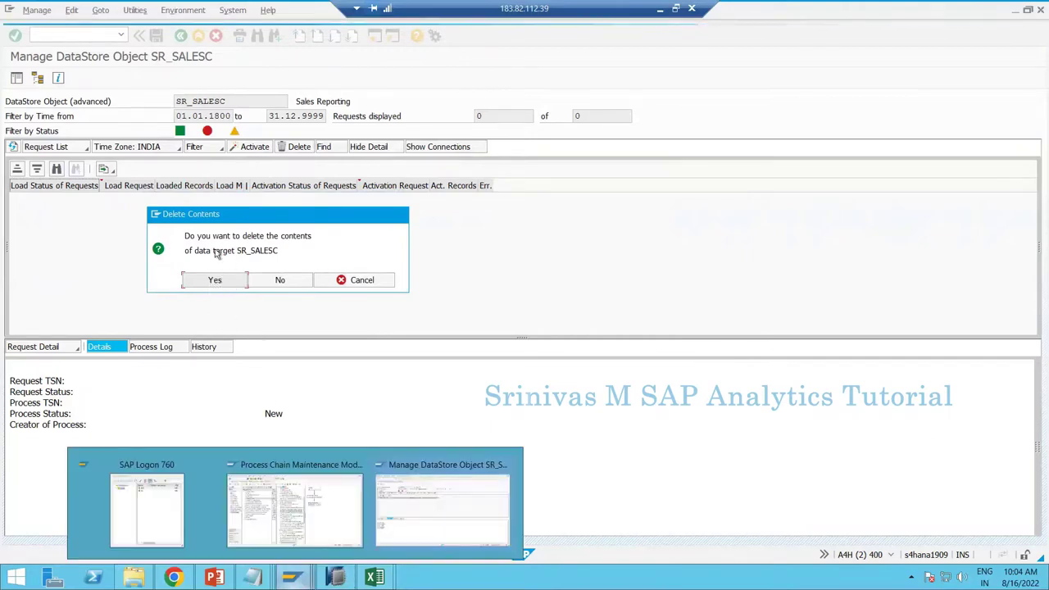
{"action": "left_click", "coordinate": [156, 215]}
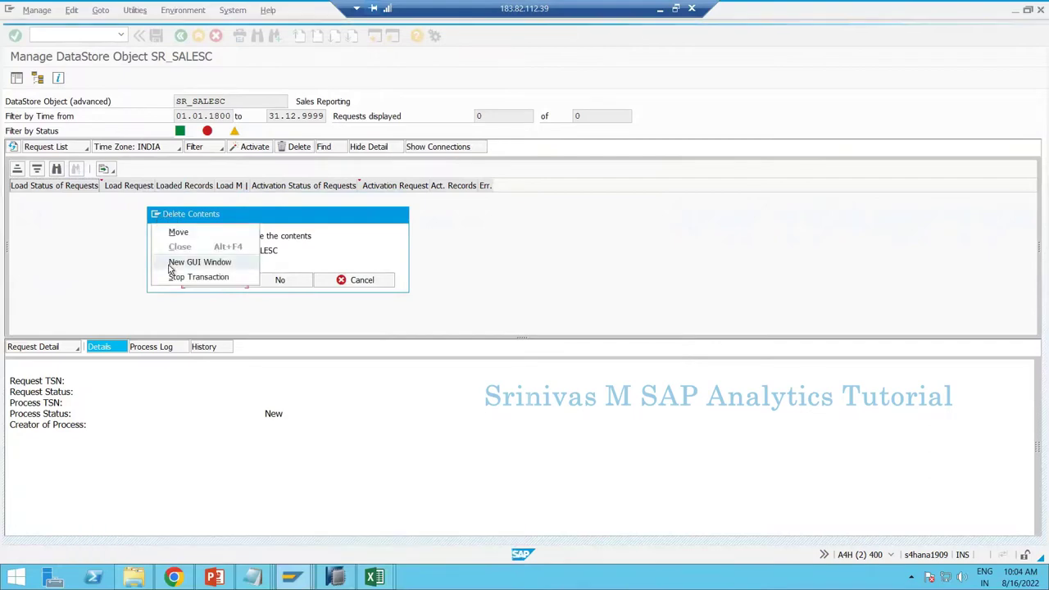
{"action": "key", "text": "Escape"}
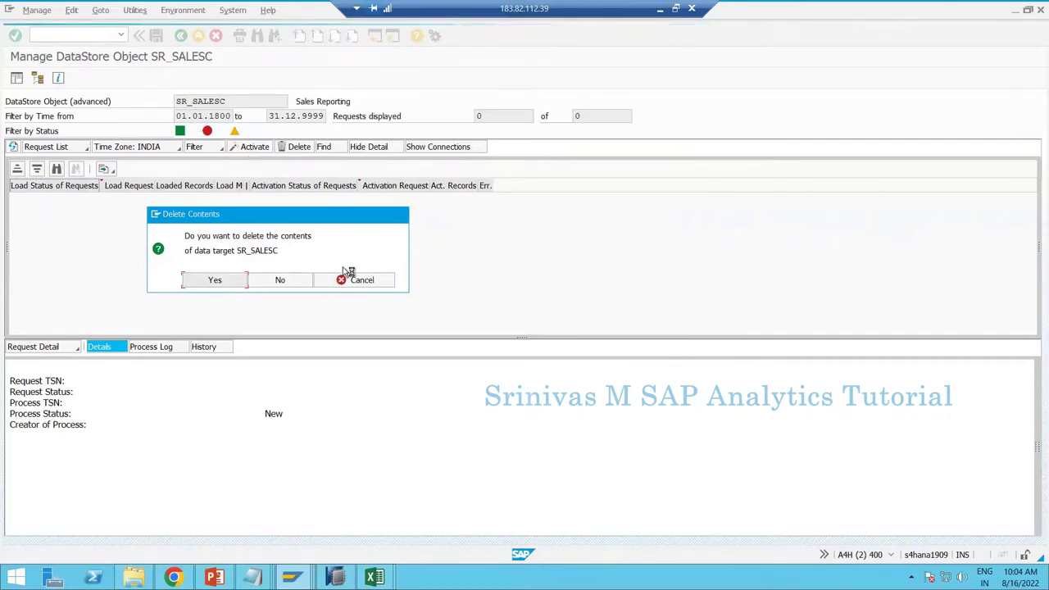
In the other session, start the Data Warehousing Workbench with RSA1.
{"action": "key", "text": "alt+Tab"}
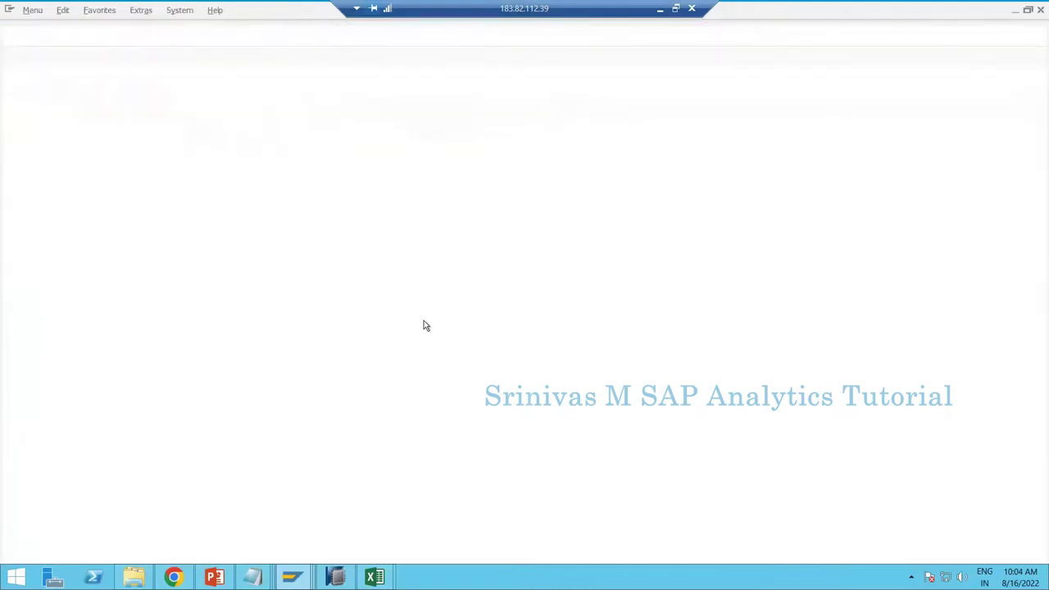
{"action": "type", "text": "rsa"}
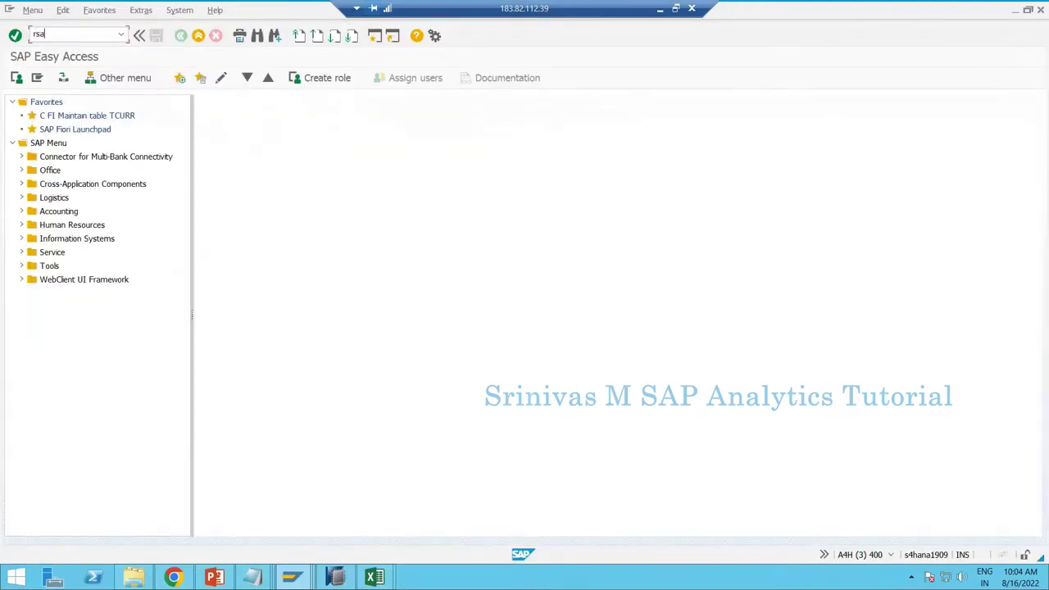
{"action": "type", "text": "1"}
{"action": "key", "text": "Return"}
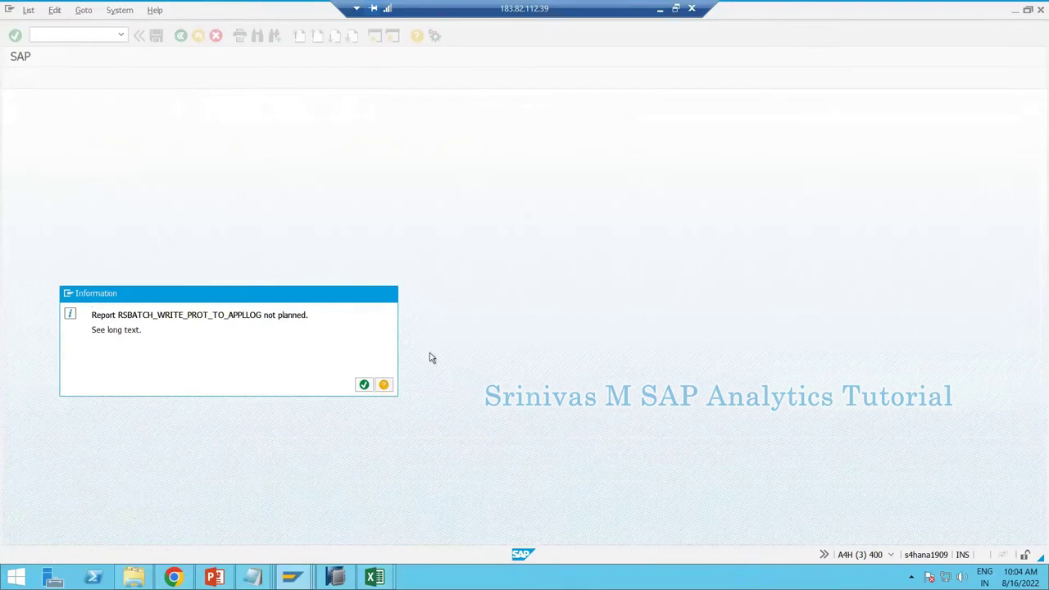
{"action": "key", "text": "Return"}
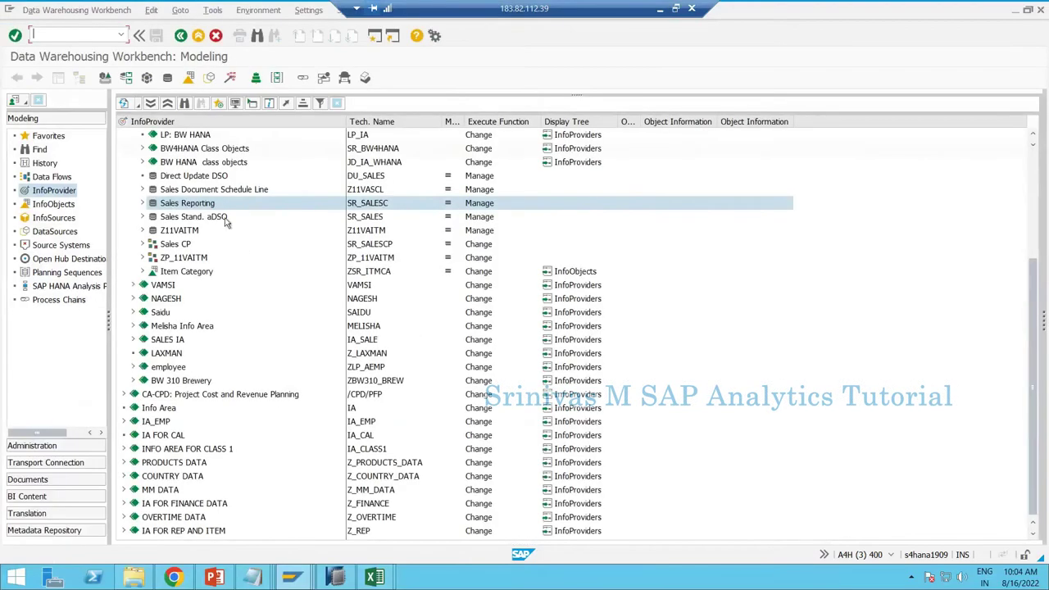
Display transformation ADSO SR_SALES -> ADSO SR_SALESC and inspect its CREATED_ON and MATERIAL mappings.
{"action": "left_click", "coordinate": [143, 204]}
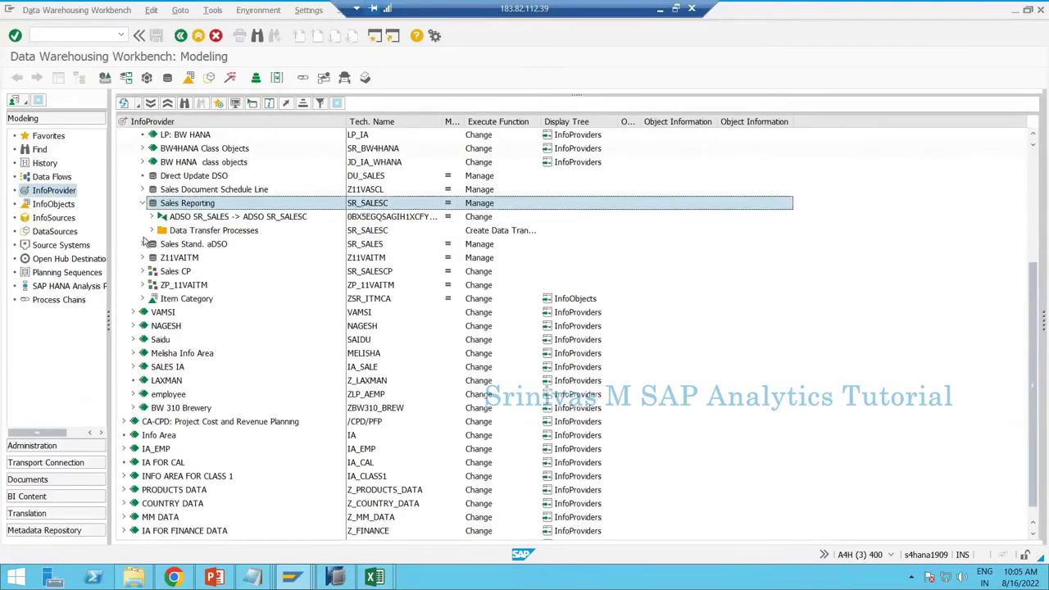
{"action": "left_click", "coordinate": [152, 231]}
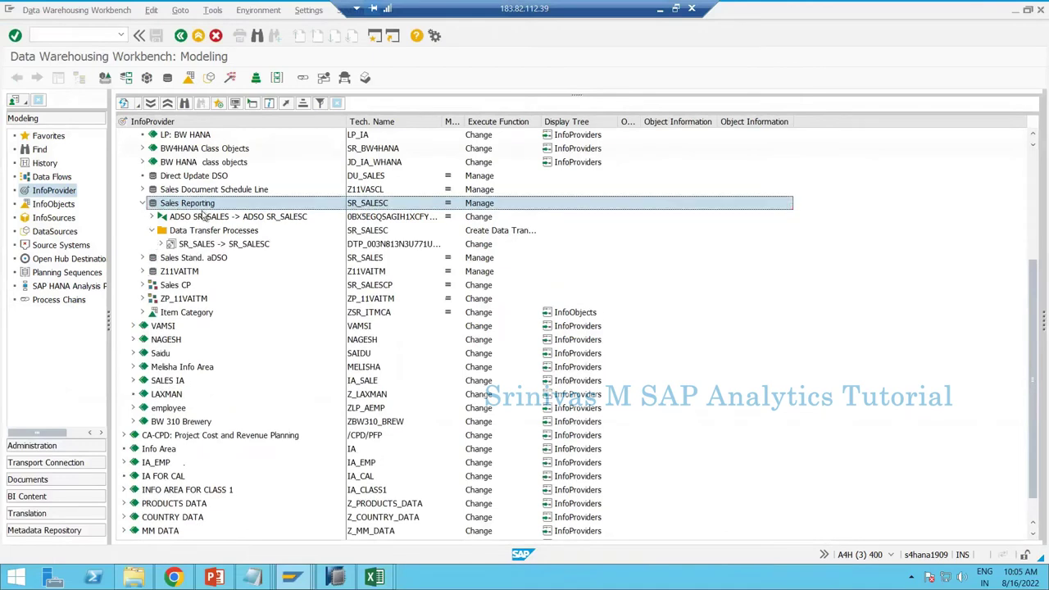
{"action": "left_click", "coordinate": [184, 244]}
{"action": "left_click", "coordinate": [185, 217]}
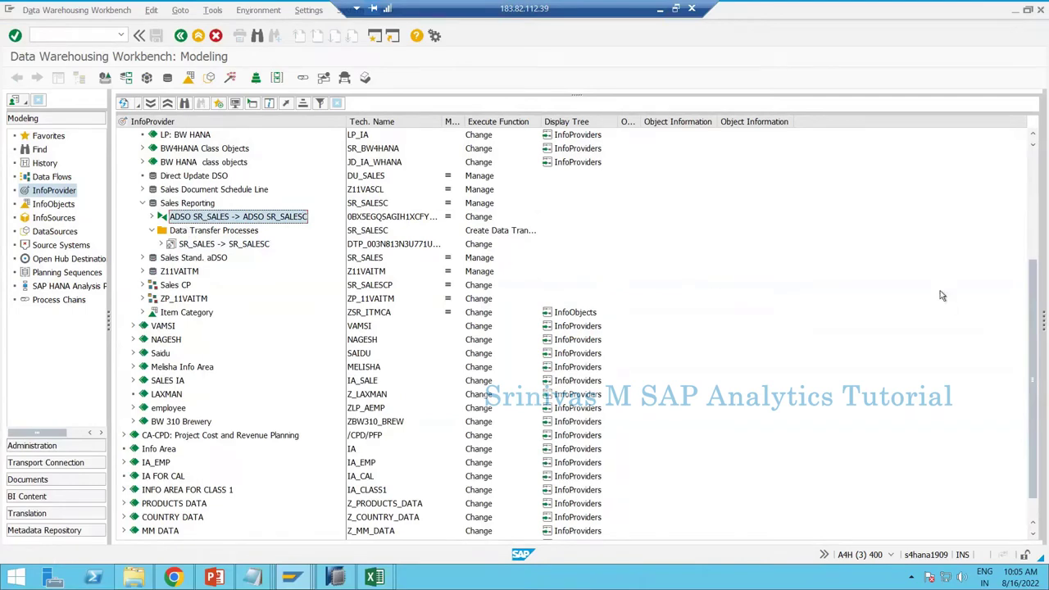
{"action": "double_click", "coordinate": [213, 218]}
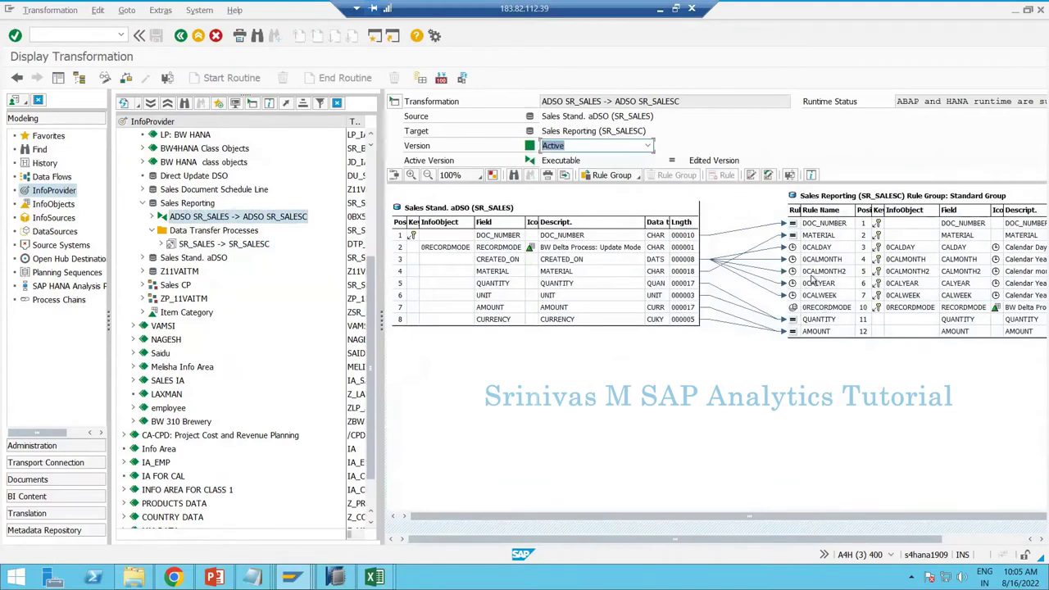
{"action": "left_click", "coordinate": [640, 262]}
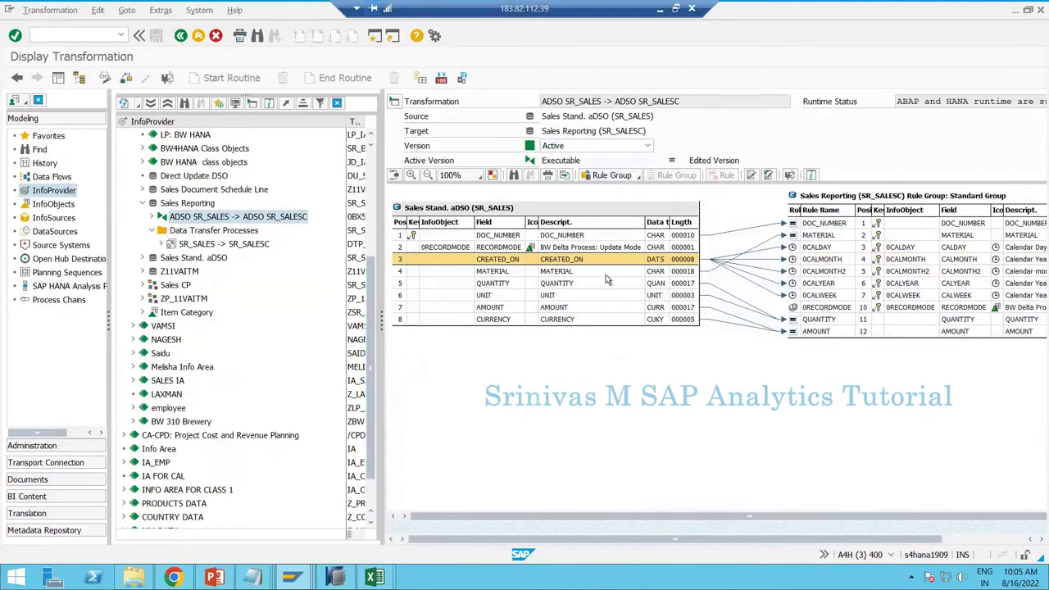
{"action": "left_click", "coordinate": [664, 272]}
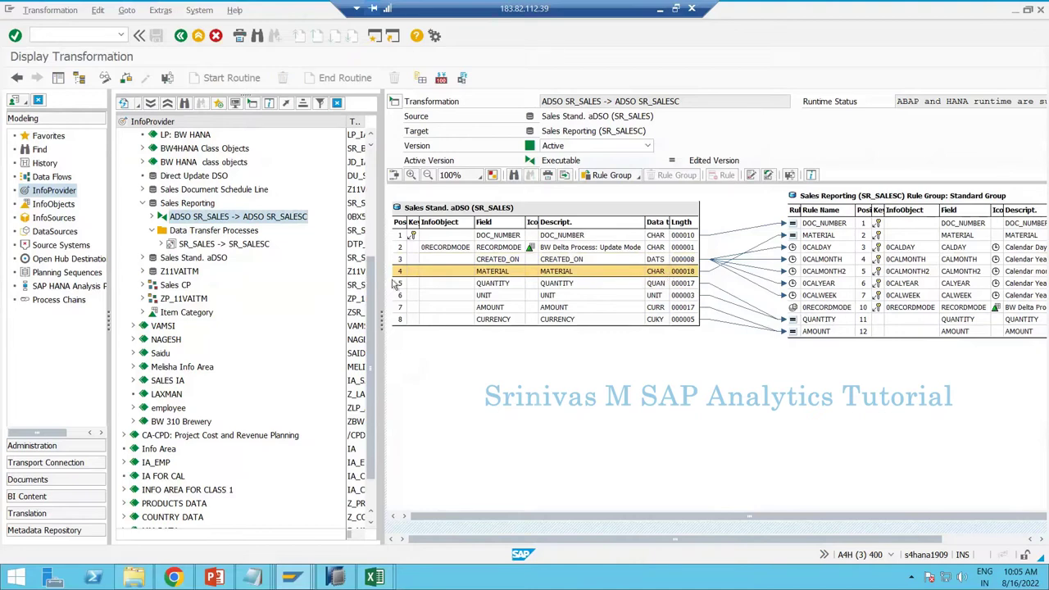
Open the management screen of the source aDSO SR_SALES.
{"action": "left_click", "coordinate": [162, 246]}
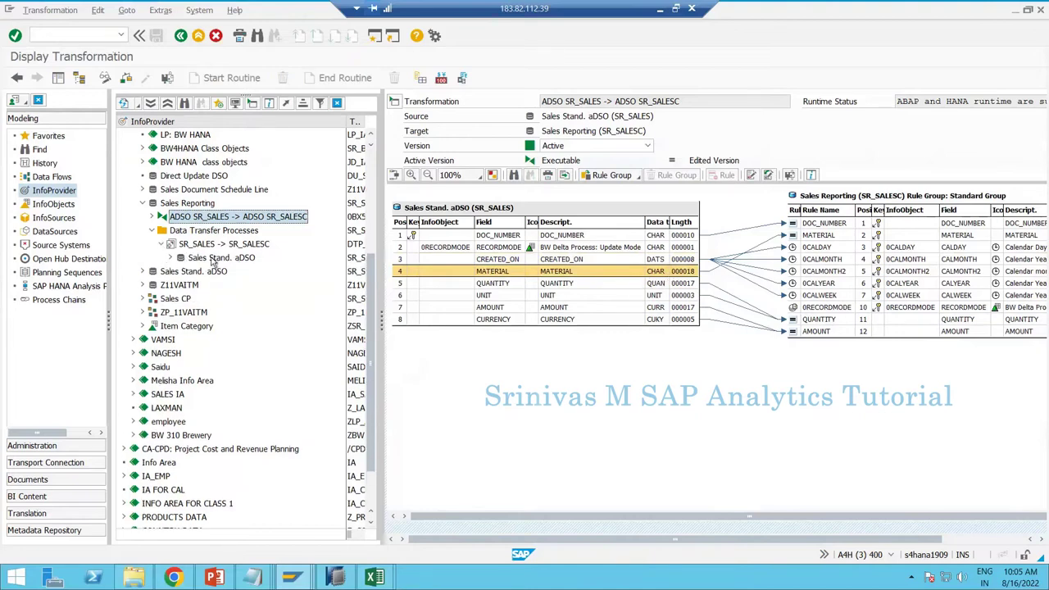
{"action": "right_click", "coordinate": [217, 258]}
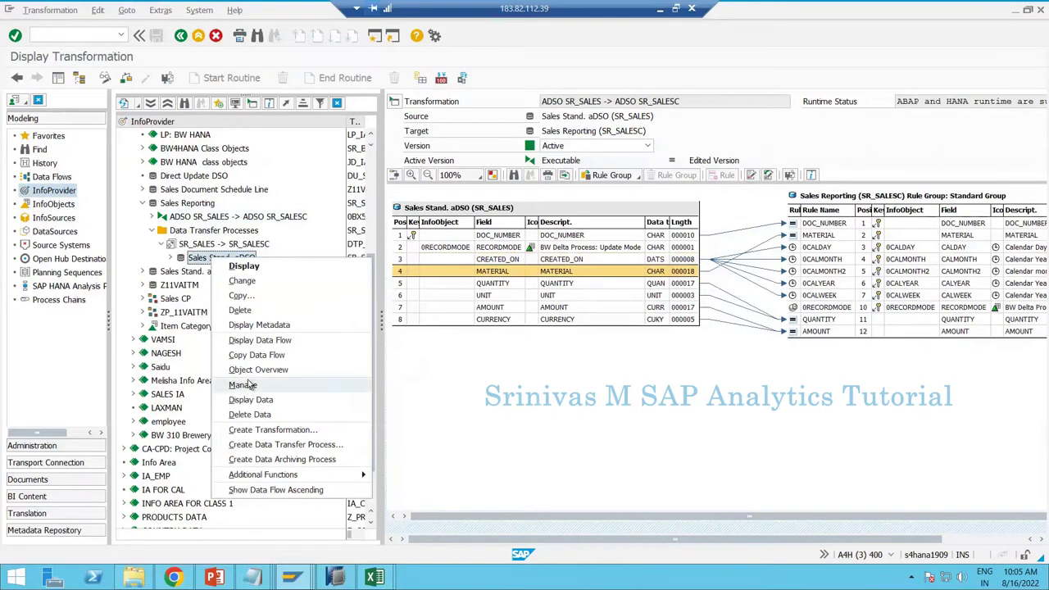
{"action": "left_click", "coordinate": [326, 369]}
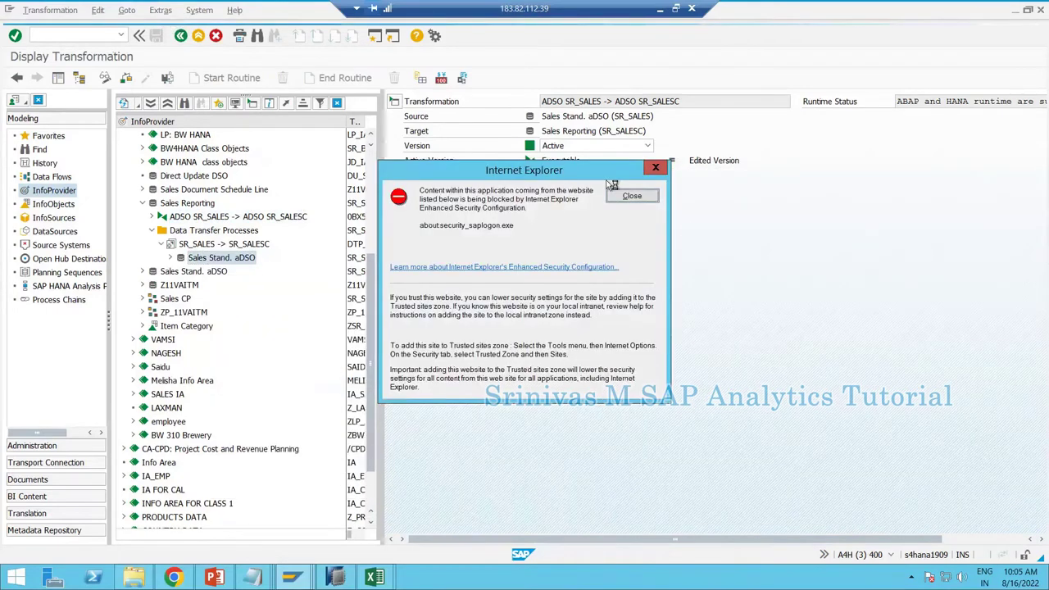
{"action": "left_click", "coordinate": [631, 197]}
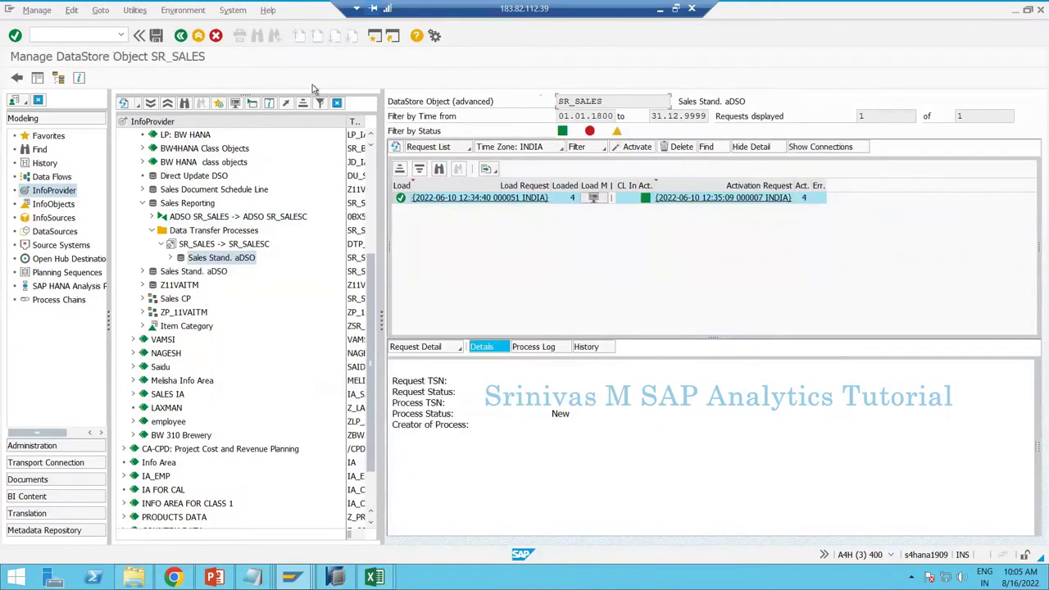
Review the four active SR_SALES records, including MATERIAL, then return to management.
{"action": "left_click", "coordinate": [135, 11]}
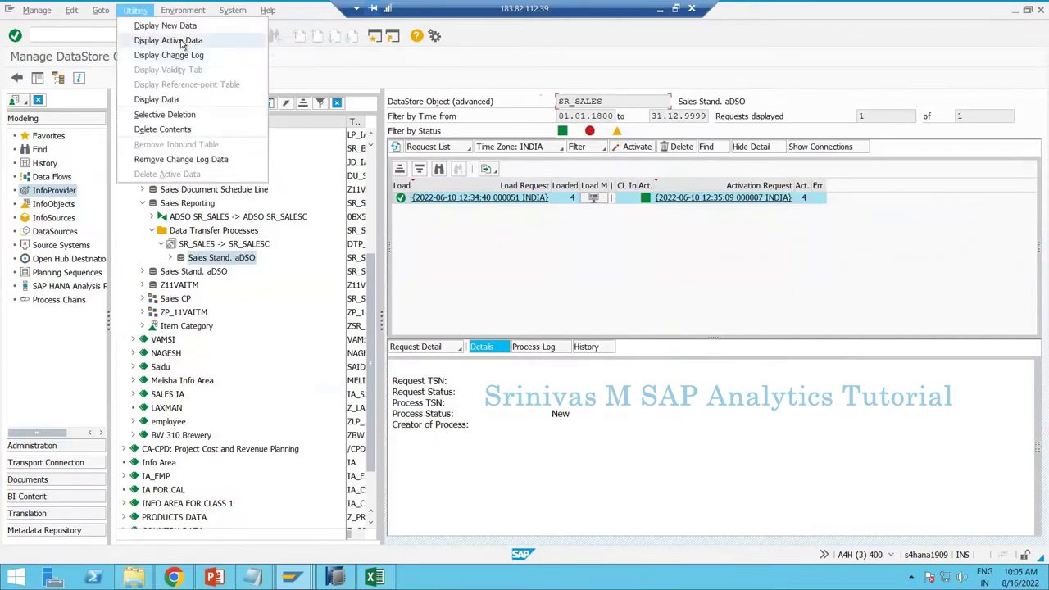
{"action": "left_click", "coordinate": [181, 43]}
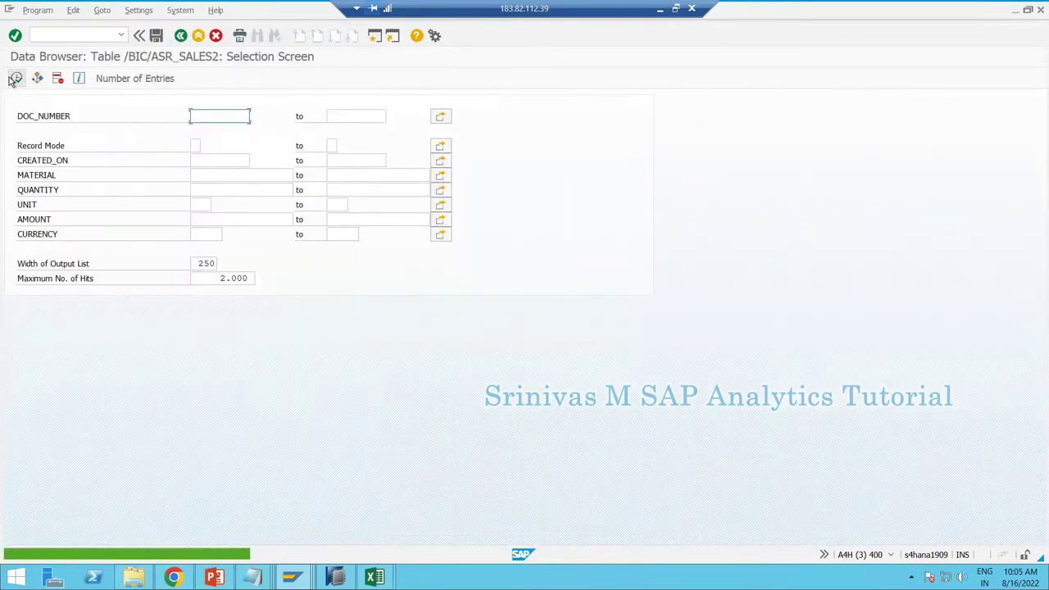
{"action": "left_click", "coordinate": [14, 79]}
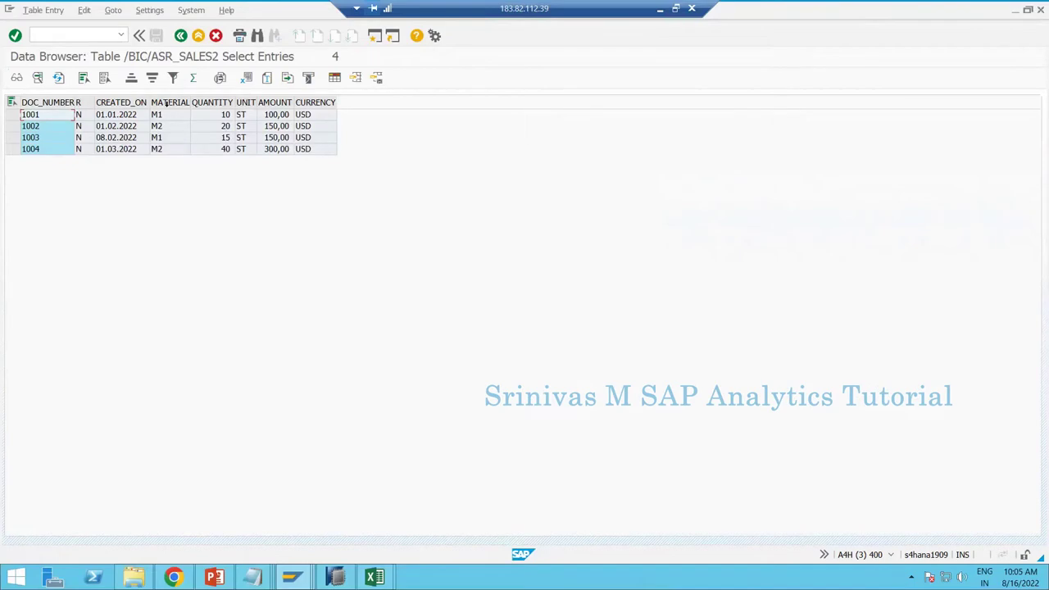
{"action": "left_click", "coordinate": [167, 102]}
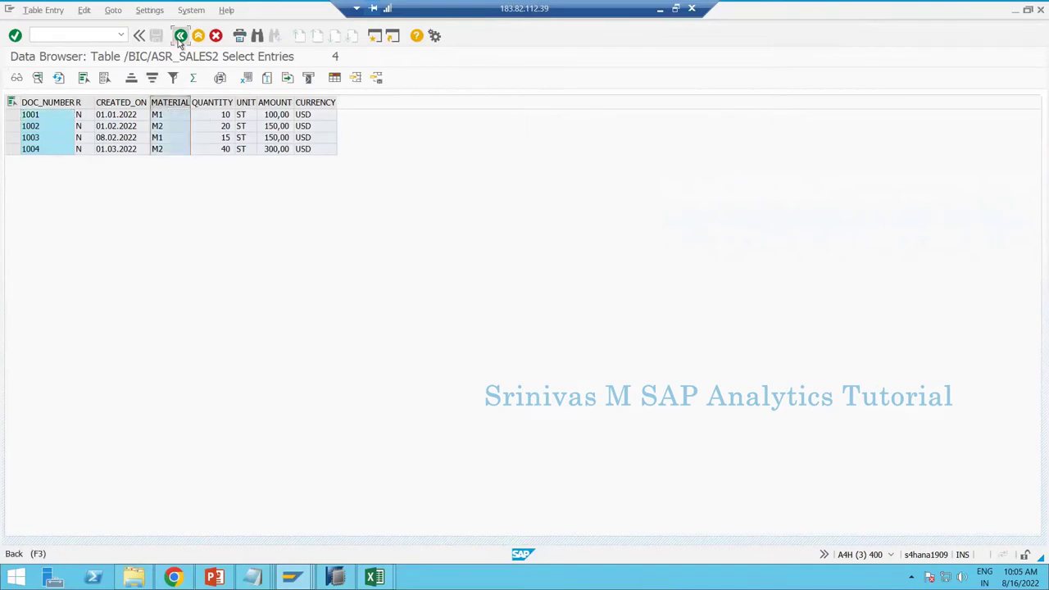
{"action": "left_click", "coordinate": [181, 37]}
{"action": "left_click", "coordinate": [181, 37]}
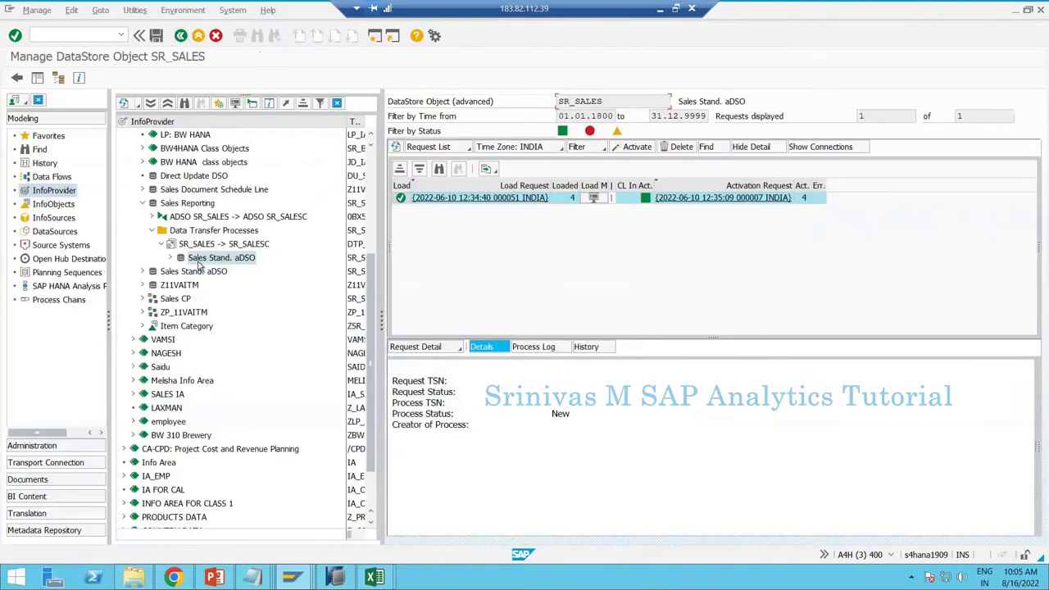
Set the SR_SALES -> SR_SALESC DTP filter to MATERIAL = M1 and activate it.
{"action": "double_click", "coordinate": [188, 246]}
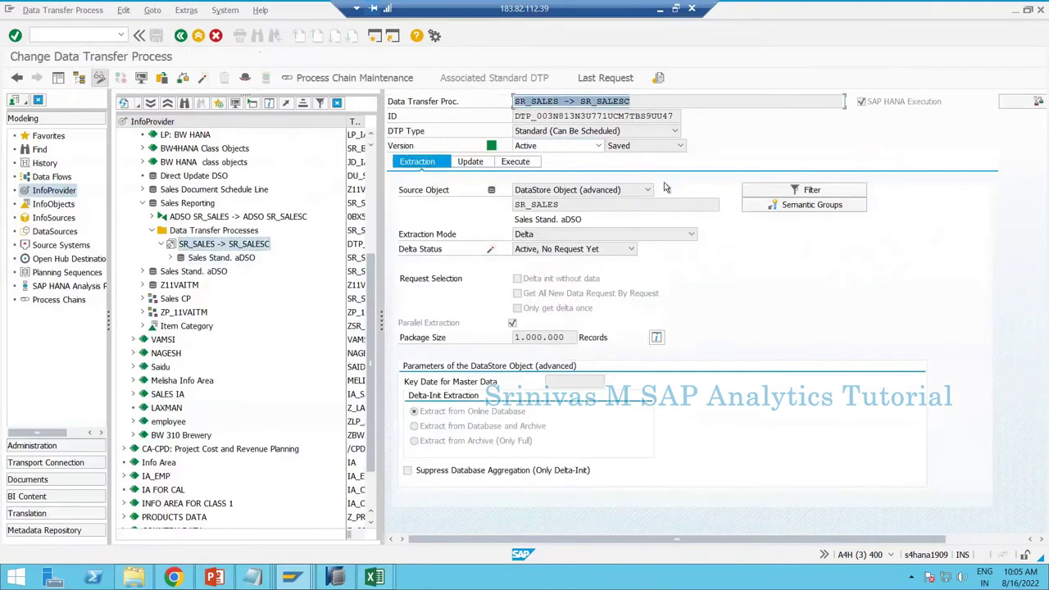
{"action": "left_click", "coordinate": [782, 197]}
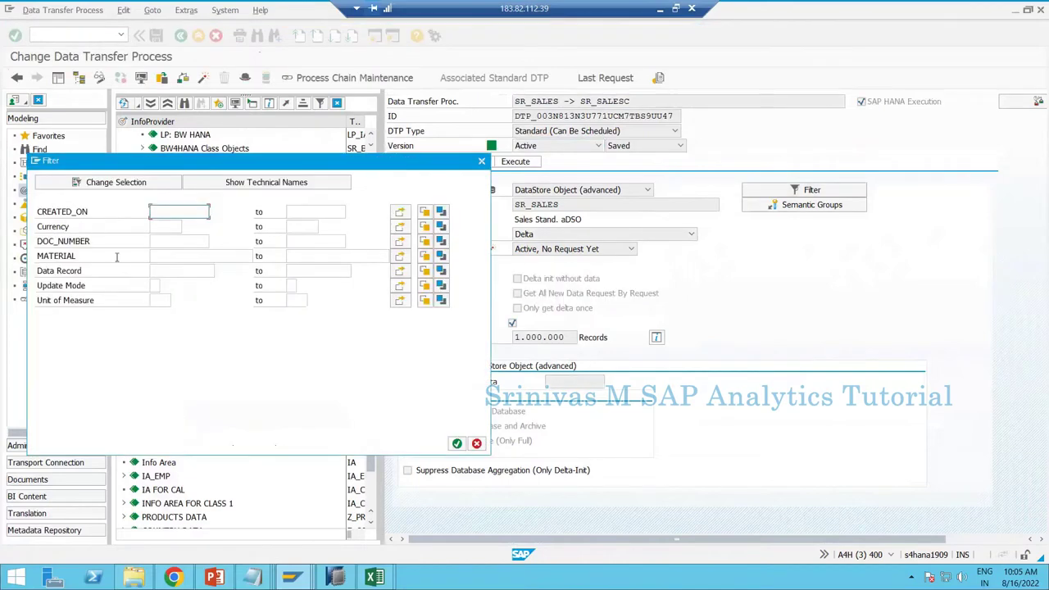
{"action": "left_click", "coordinate": [157, 256]}
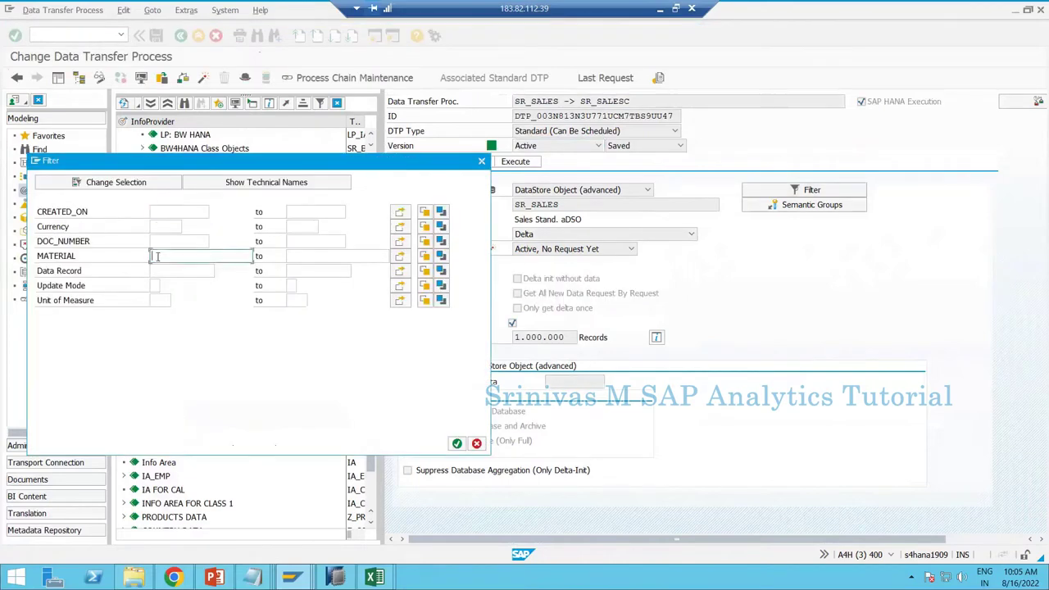
{"action": "type", "text": "M1"}
{"action": "left_click", "coordinate": [458, 444]}
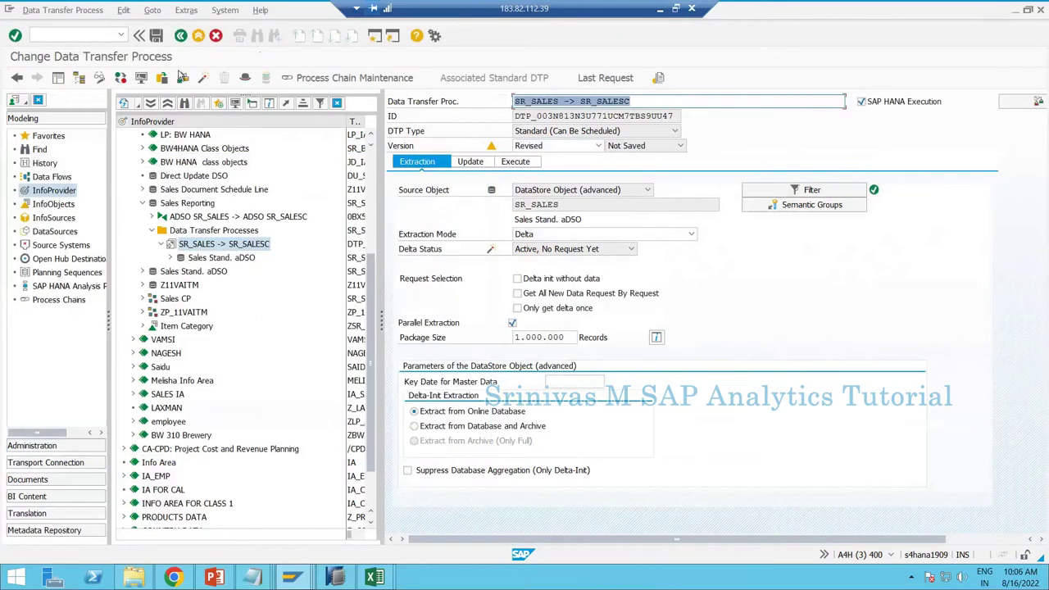
{"action": "left_click", "coordinate": [181, 77]}
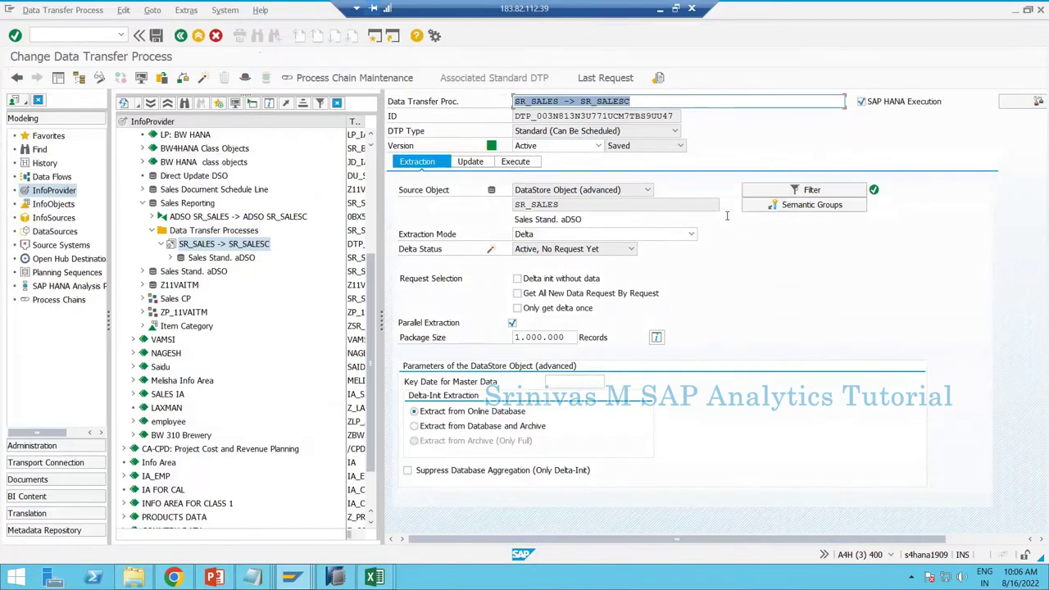
{"action": "left_click", "coordinate": [515, 162]}
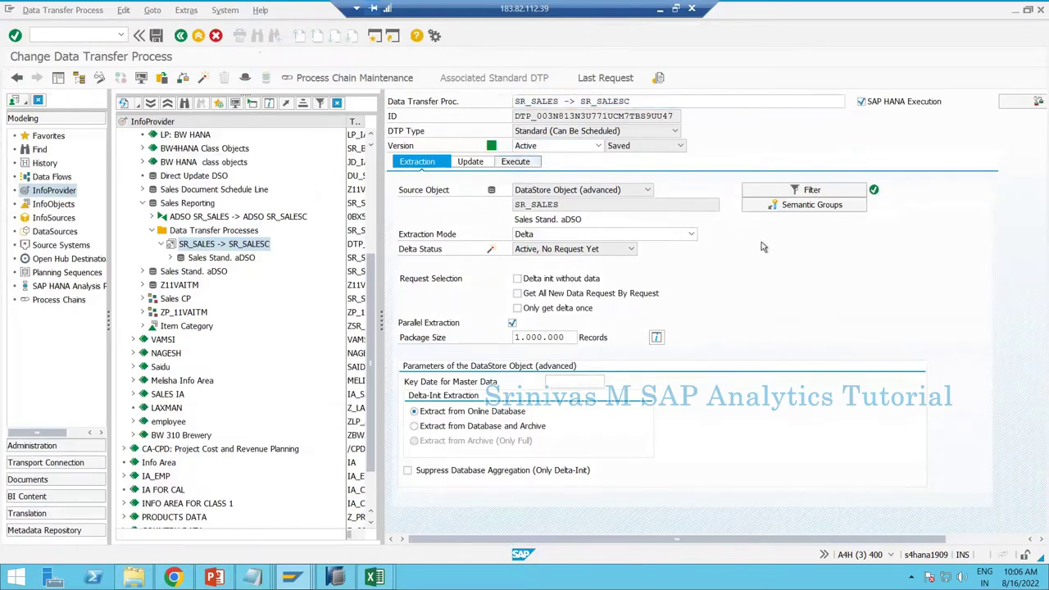
Execute the filtered DTP and refresh the monitor to see its request status.
{"action": "left_click", "coordinate": [776, 309]}
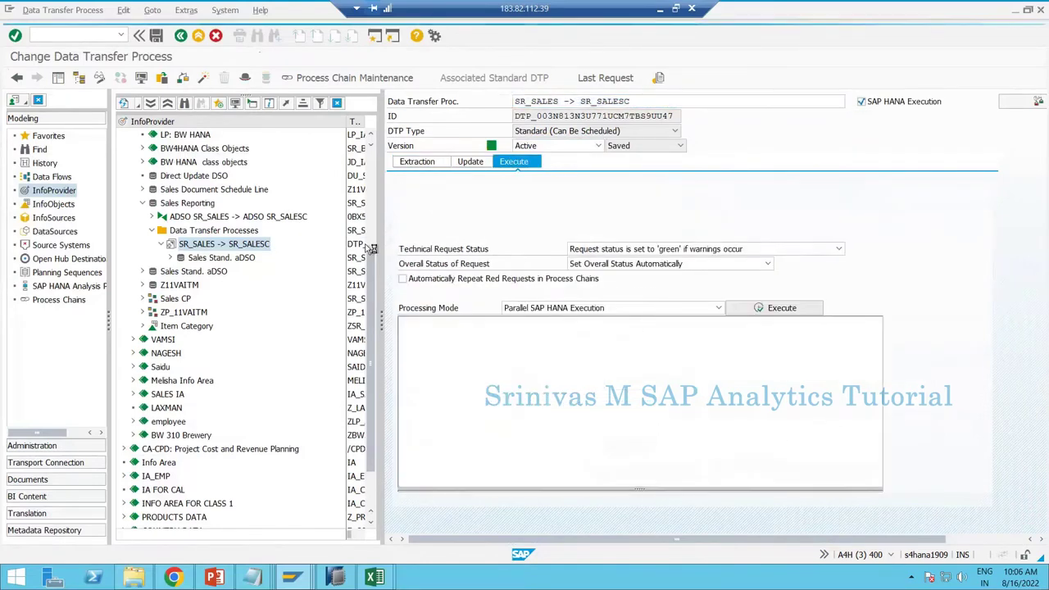
{"action": "left_click", "coordinate": [214, 271]}
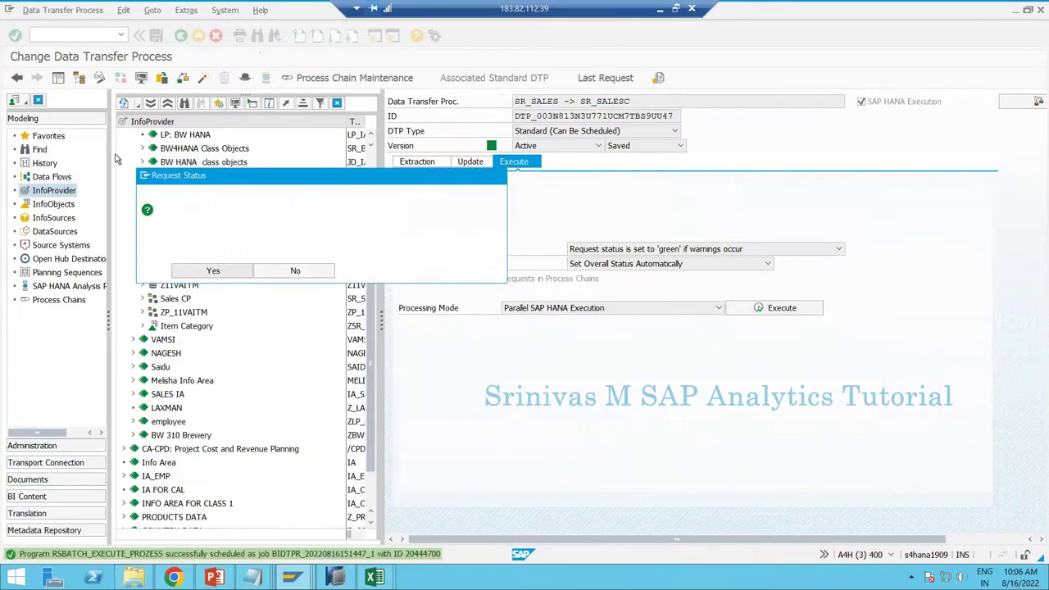
{"action": "left_click", "coordinate": [79, 78]}
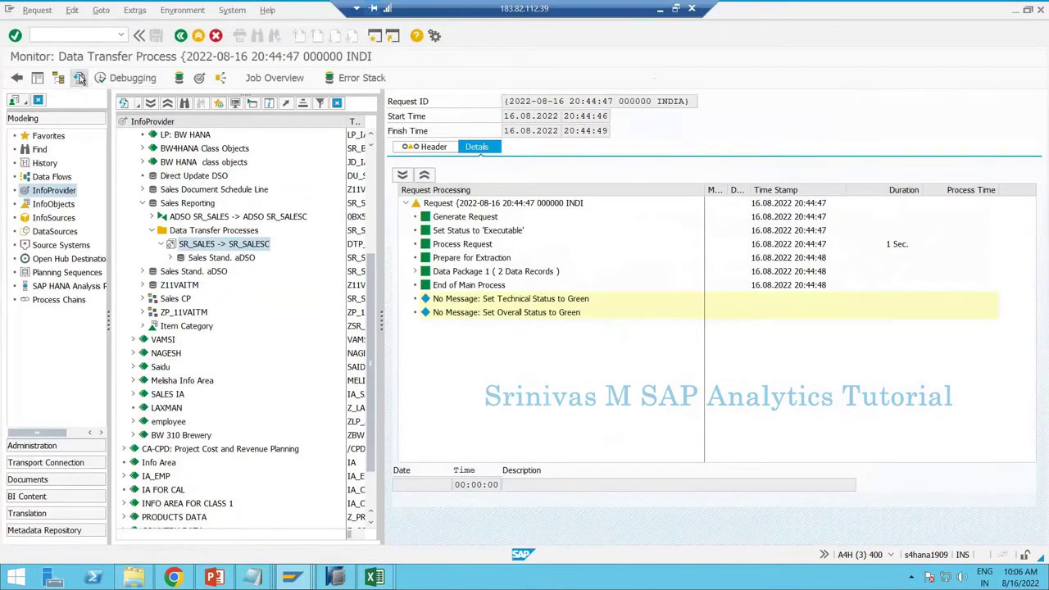
Check SR_SALESC's loaded request, then reopen the SR_SALES -> SR_SALESC DTP.
{"action": "right_click", "coordinate": [190, 209]}
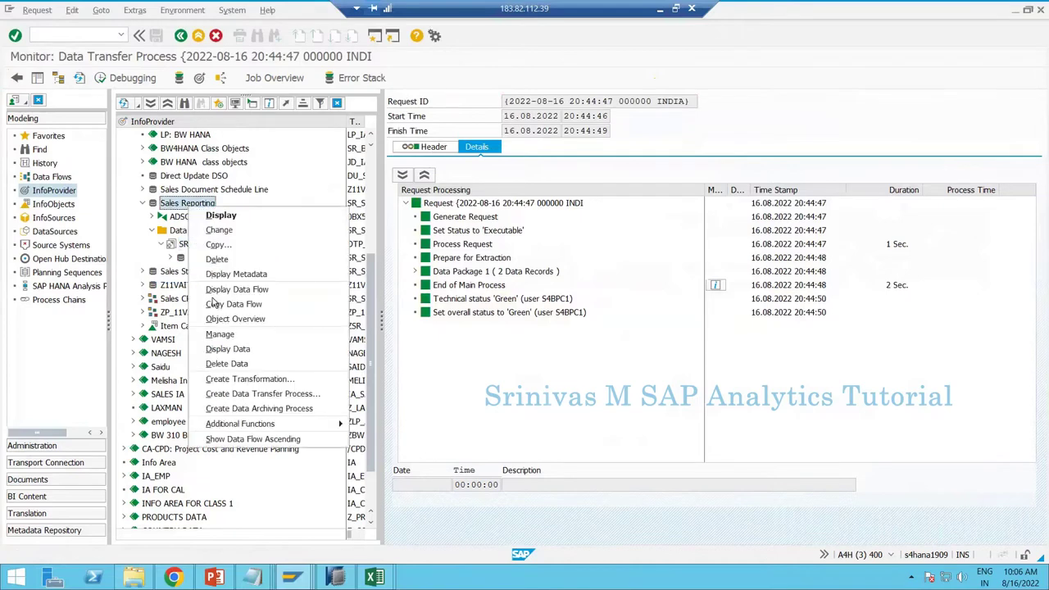
{"action": "left_click", "coordinate": [220, 334]}
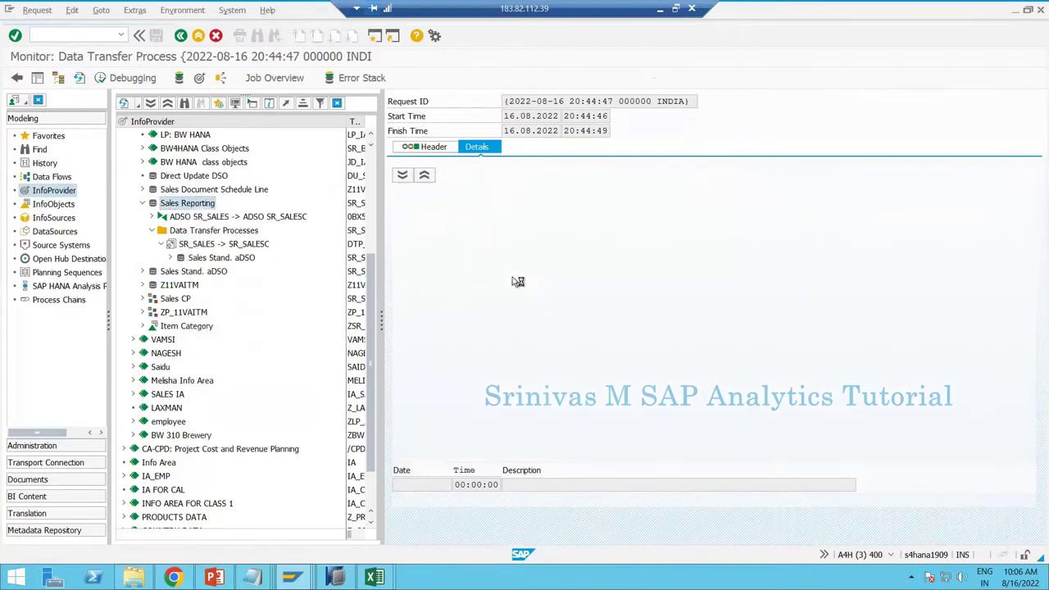
{"action": "left_click", "coordinate": [631, 196]}
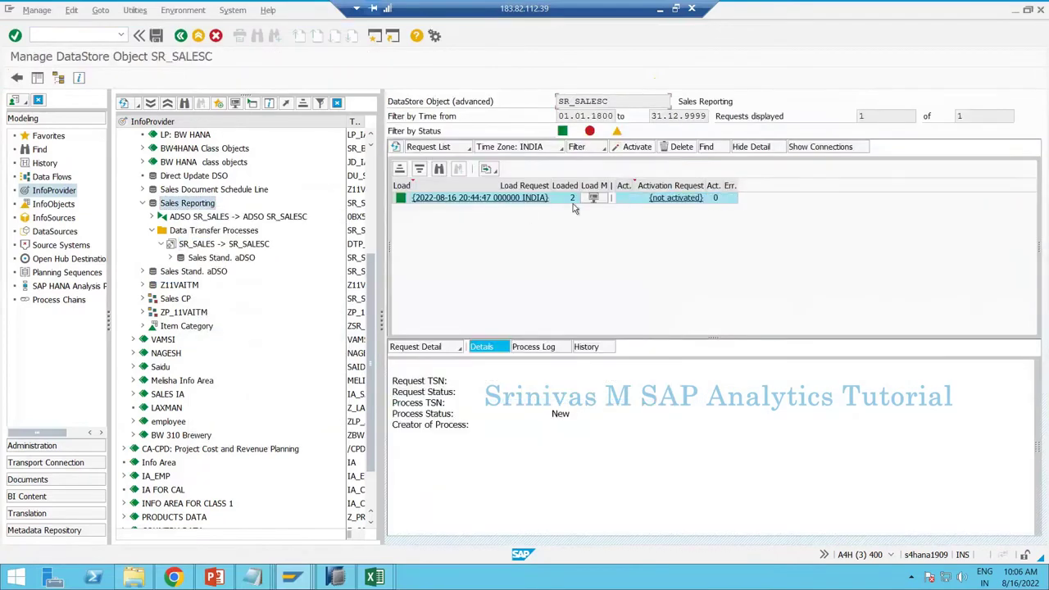
{"action": "double_click", "coordinate": [216, 244]}
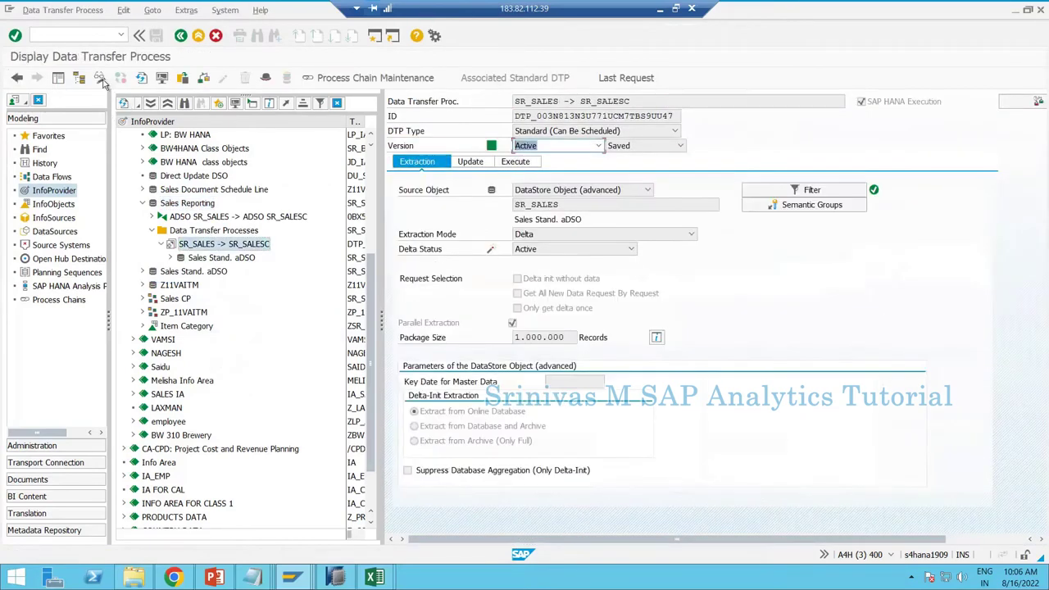
Change the DTP's MATERIAL filter from M1 to M2, activate it and recheck the filter.
{"action": "left_click", "coordinate": [100, 79]}
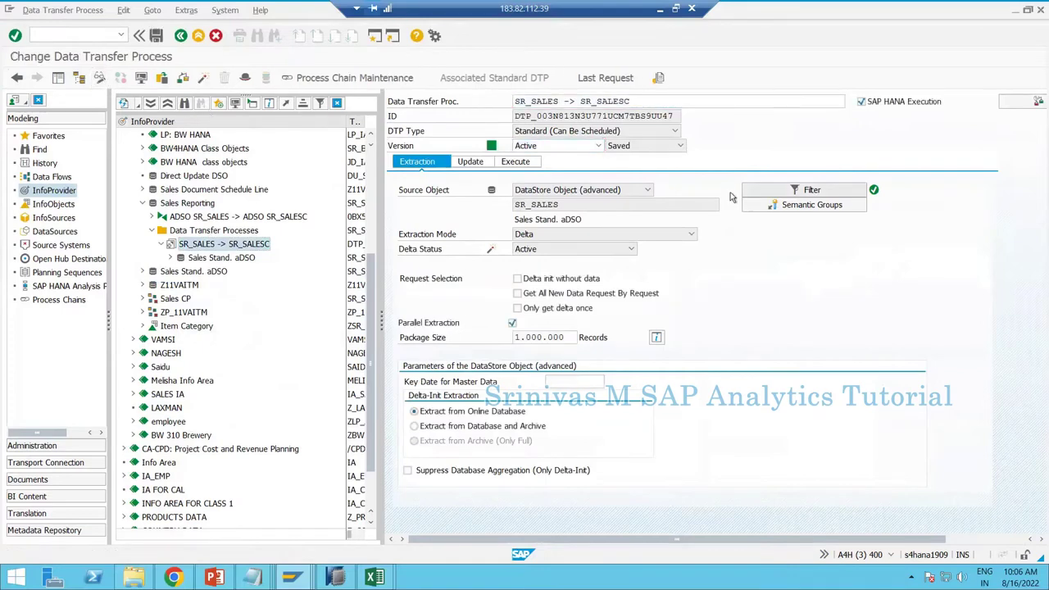
{"action": "left_click", "coordinate": [744, 194]}
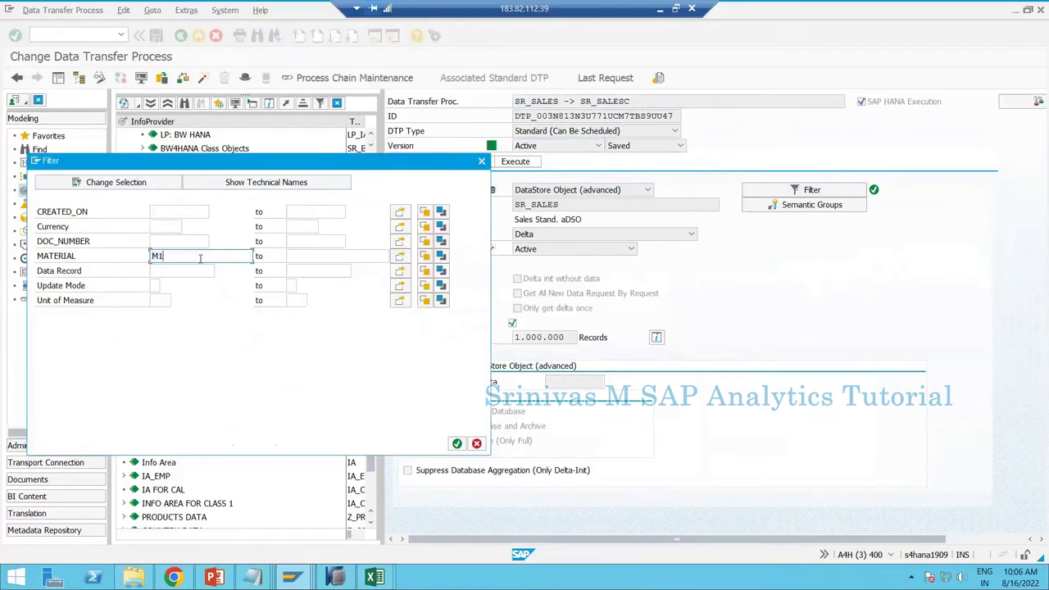
{"action": "key", "text": "BackSpace"}
{"action": "type", "text": "2"}
{"action": "left_click", "coordinate": [457, 443]}
{"action": "left_click", "coordinate": [203, 79]}
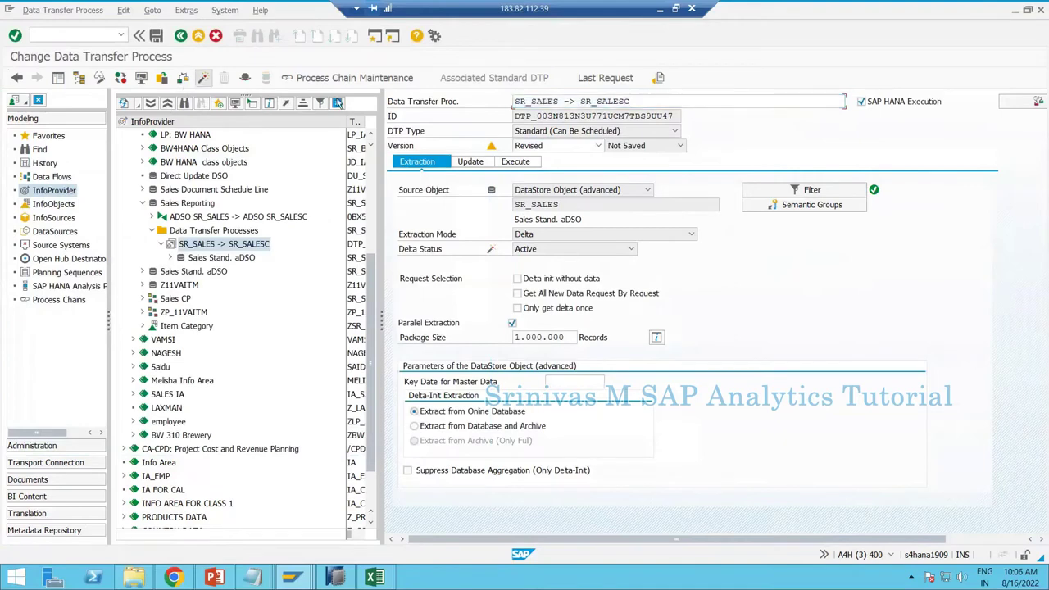
{"action": "left_click", "coordinate": [775, 192]}
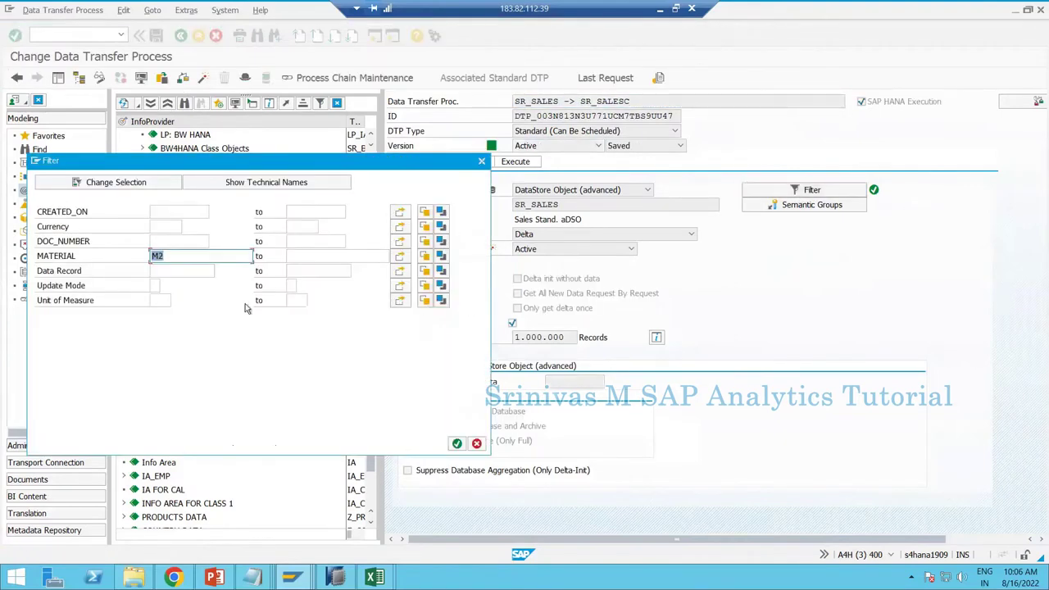
{"action": "left_click", "coordinate": [476, 444]}
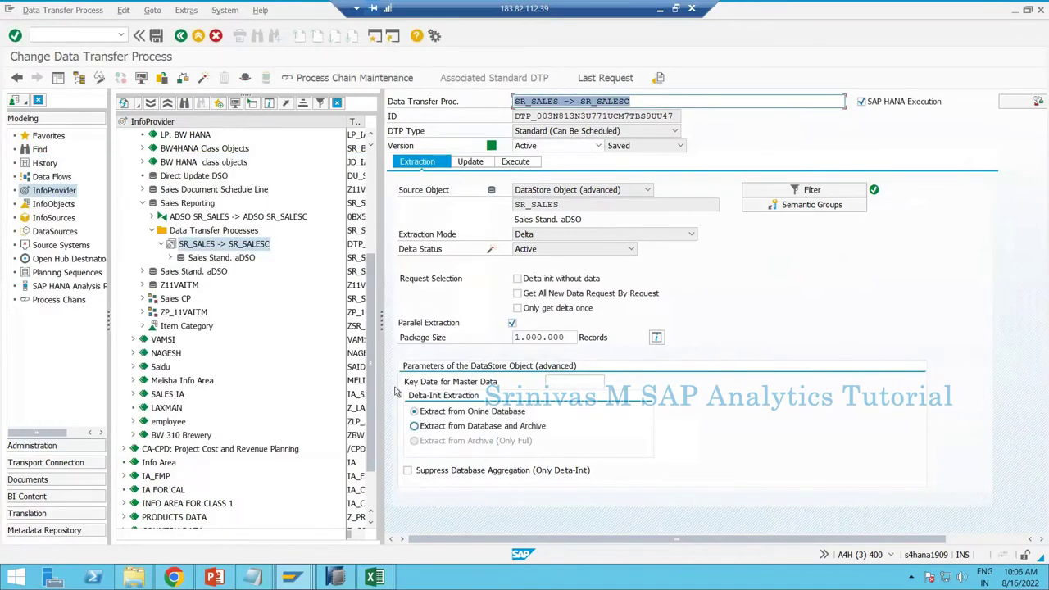
{"action": "mouse_move", "coordinate": [311, 572]}
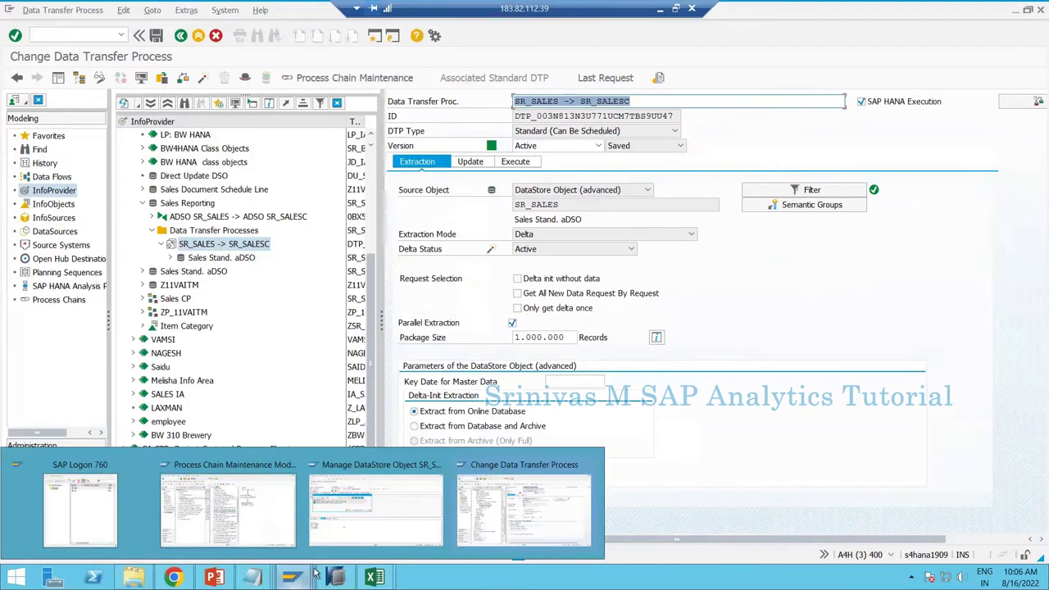
Refresh SR_SALESC's requests and review the M1 load monitor showing 2 records.
{"action": "left_click", "coordinate": [336, 523]}
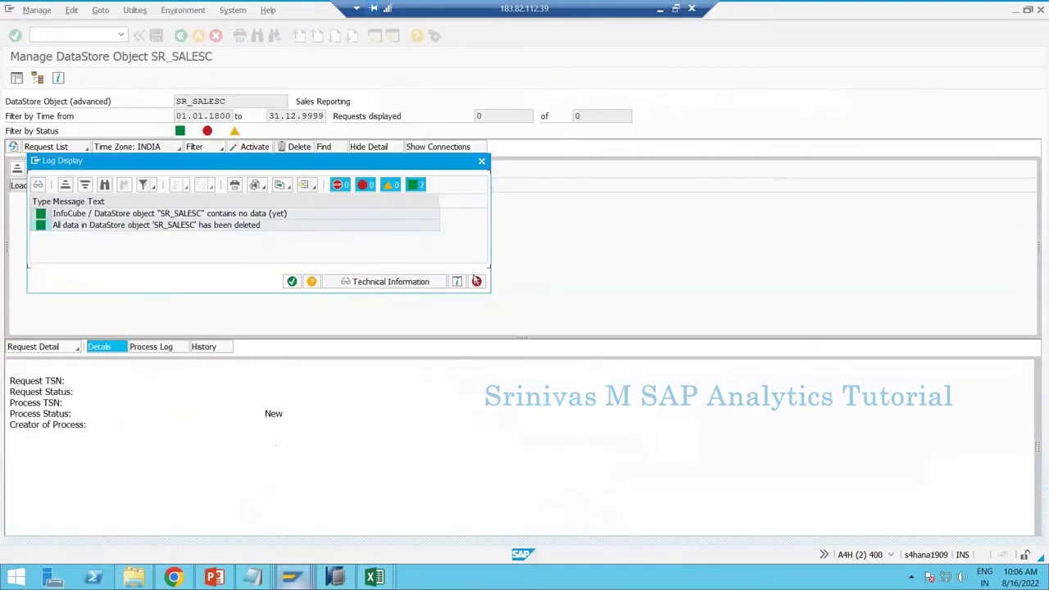
{"action": "left_click", "coordinate": [292, 281]}
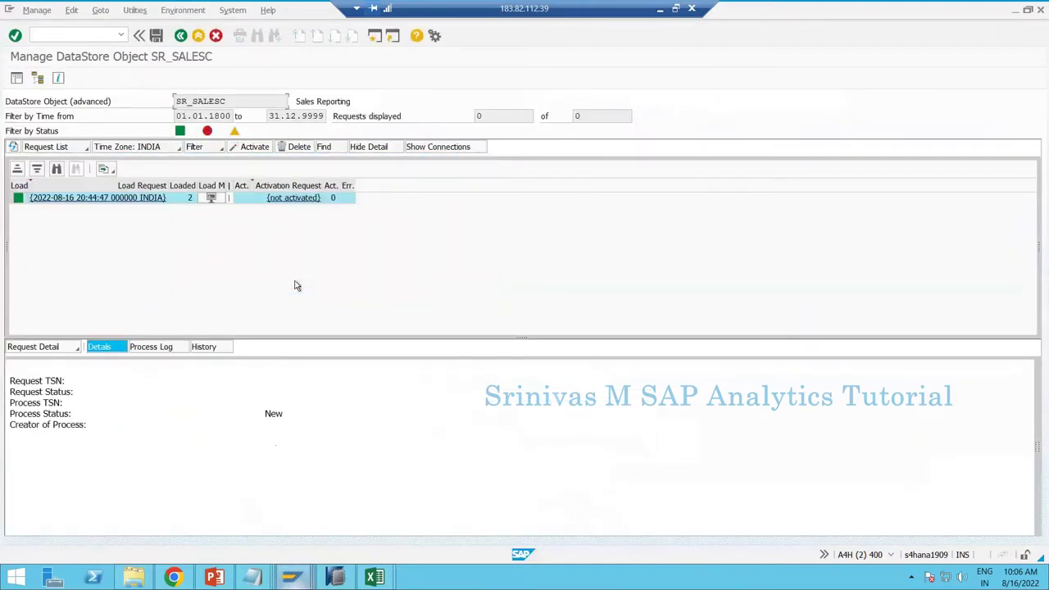
{"action": "key", "text": "alt+Tab"}
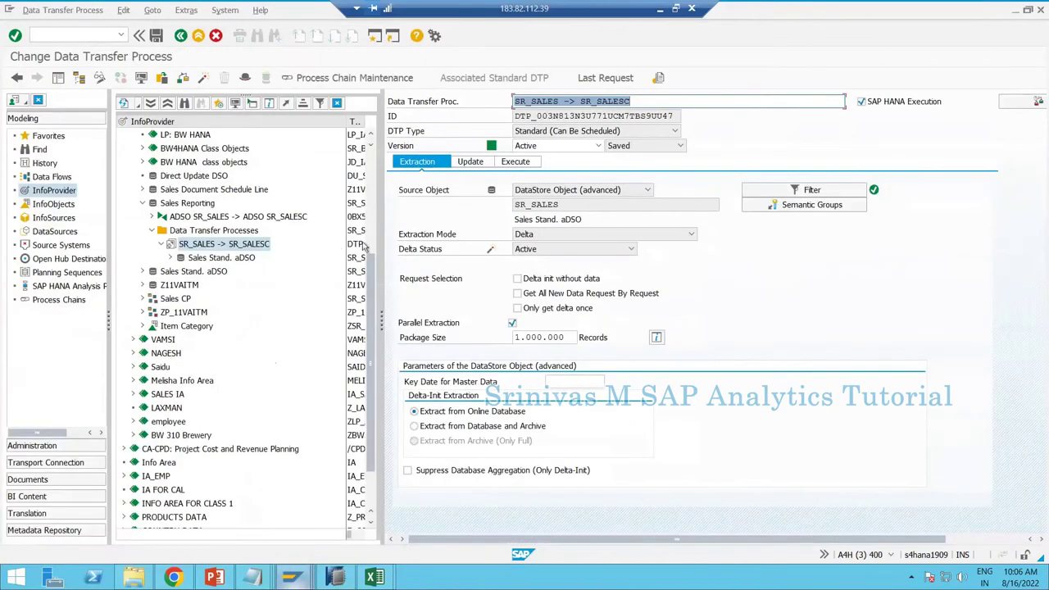
{"action": "left_click", "coordinate": [364, 247]}
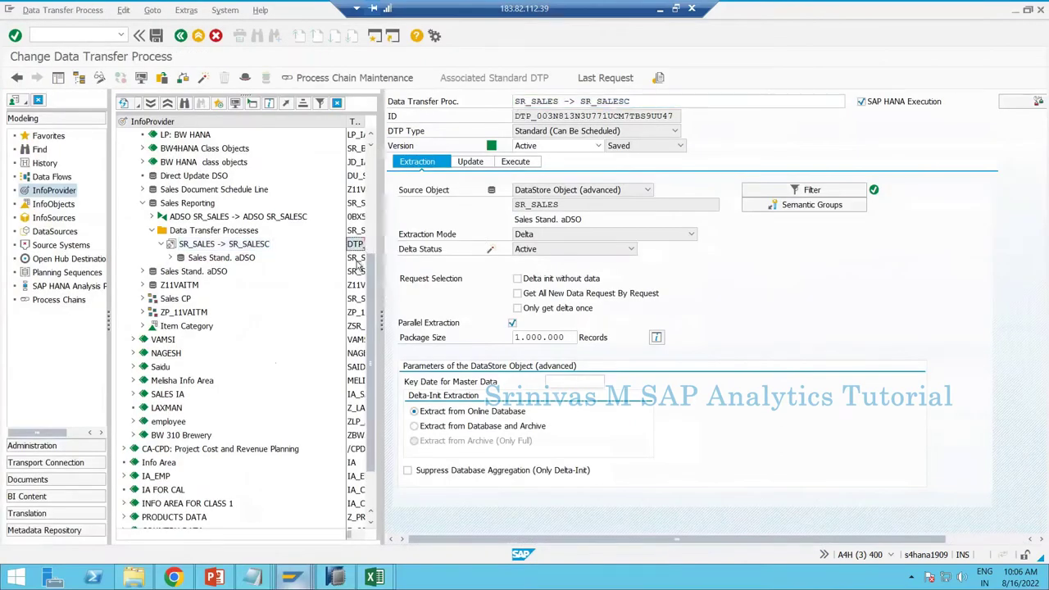
{"action": "key", "text": "alt+Tab"}
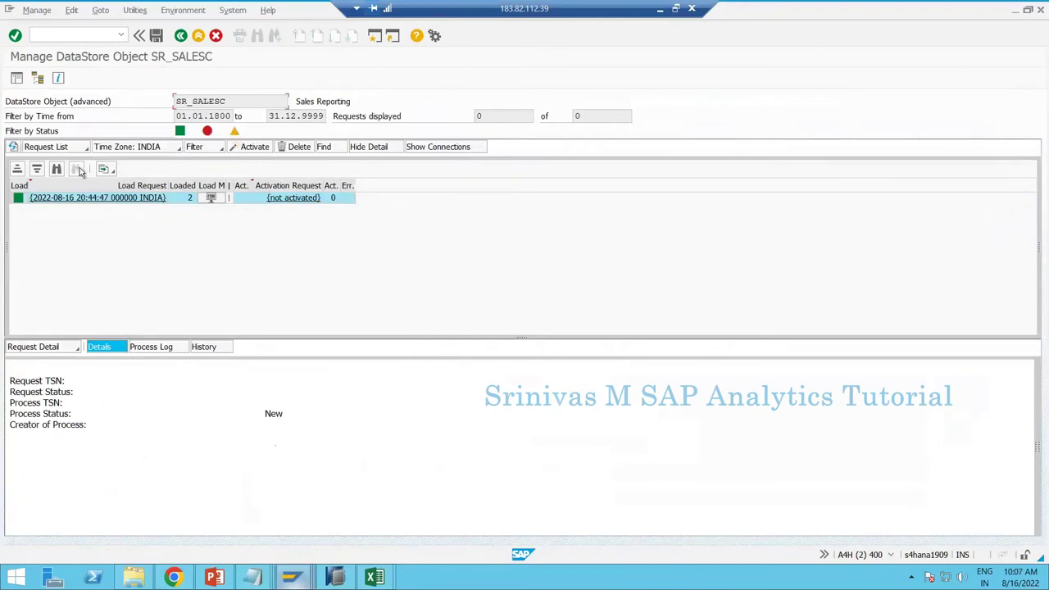
{"action": "left_click", "coordinate": [188, 198]}
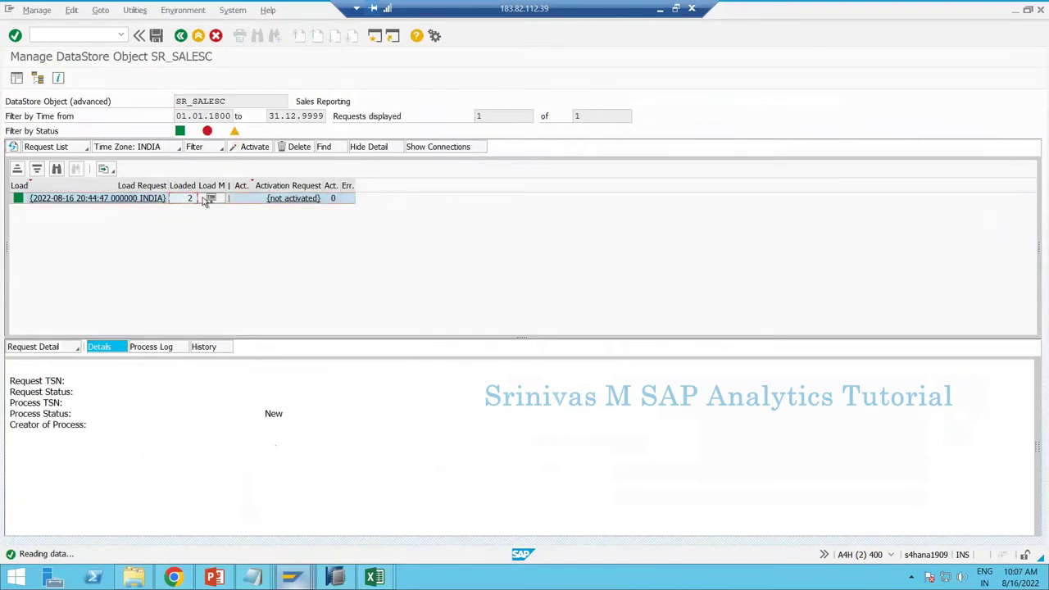
{"action": "left_click", "coordinate": [206, 199]}
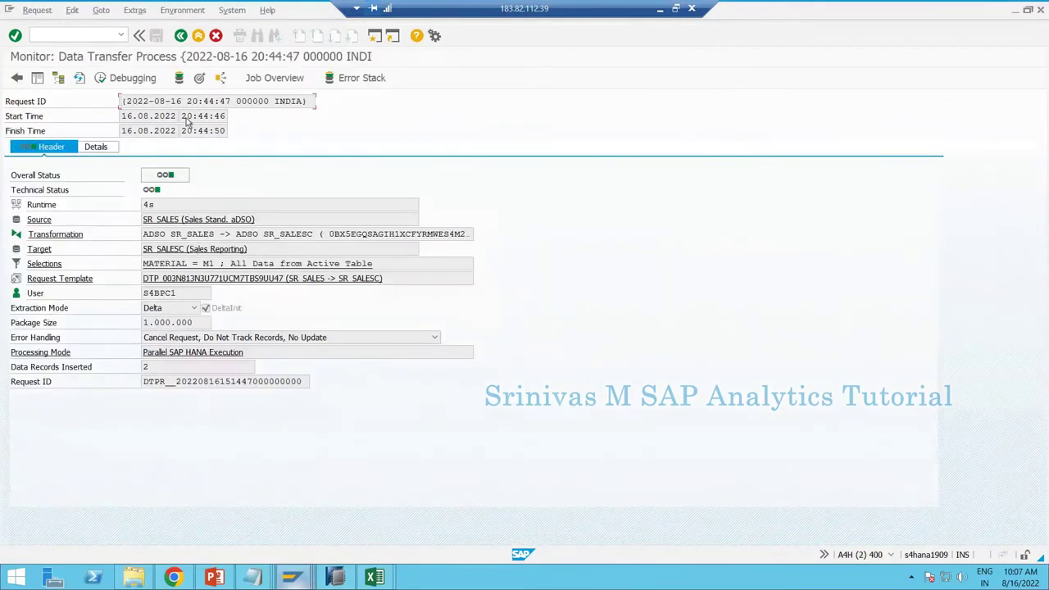
{"action": "left_click", "coordinate": [198, 36]}
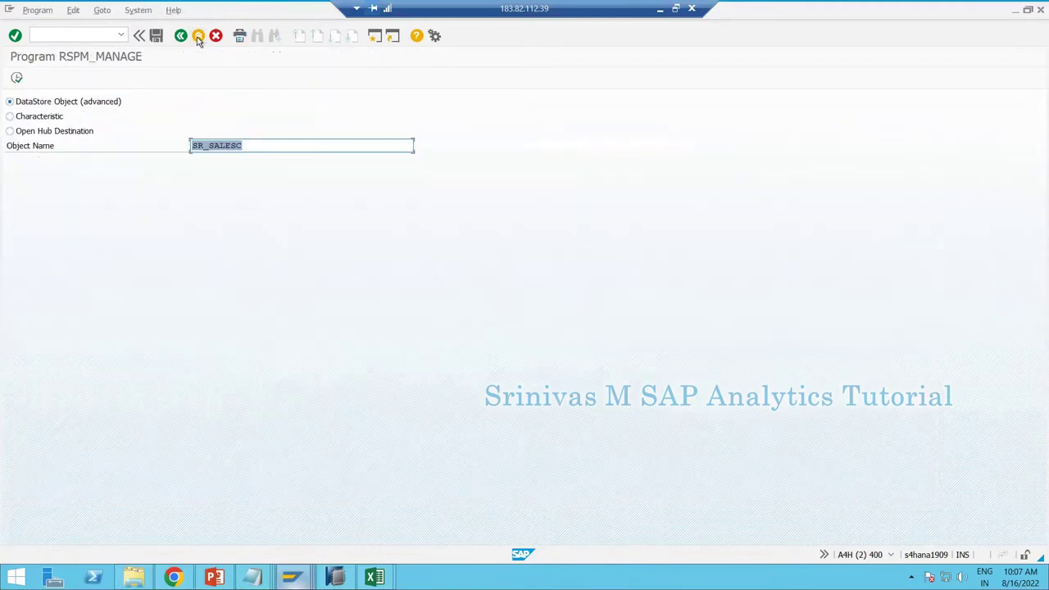
Leave the selection screen, rerun the RSPM_MANAGE transaction and return to the Workbench.
{"action": "left_click", "coordinate": [197, 36]}
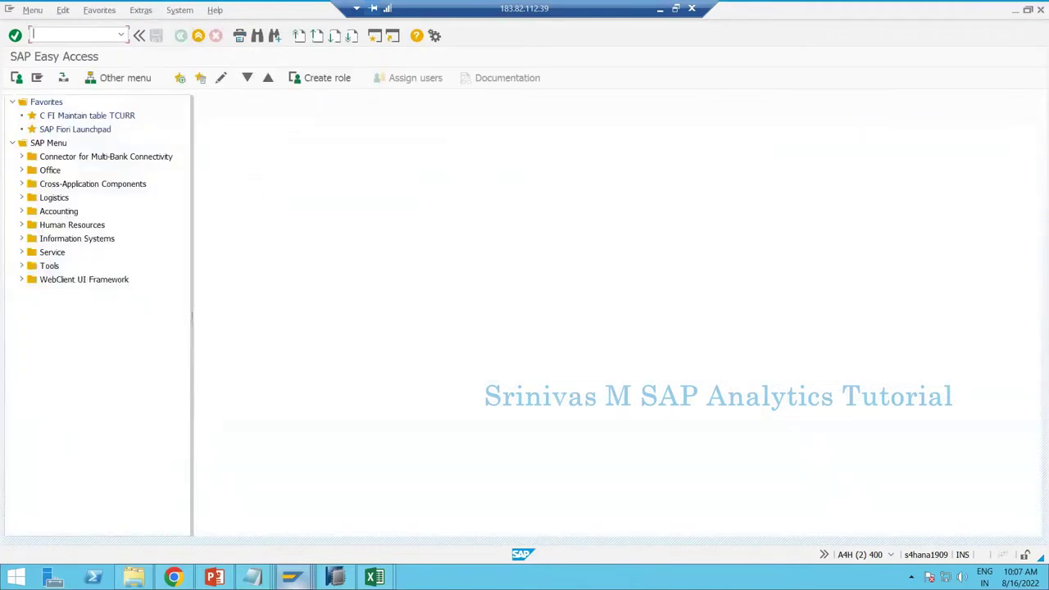
{"action": "type", "text": "rspm_manage"}
{"action": "key", "text": "Return"}
{"action": "key", "text": "alt+Tab"}
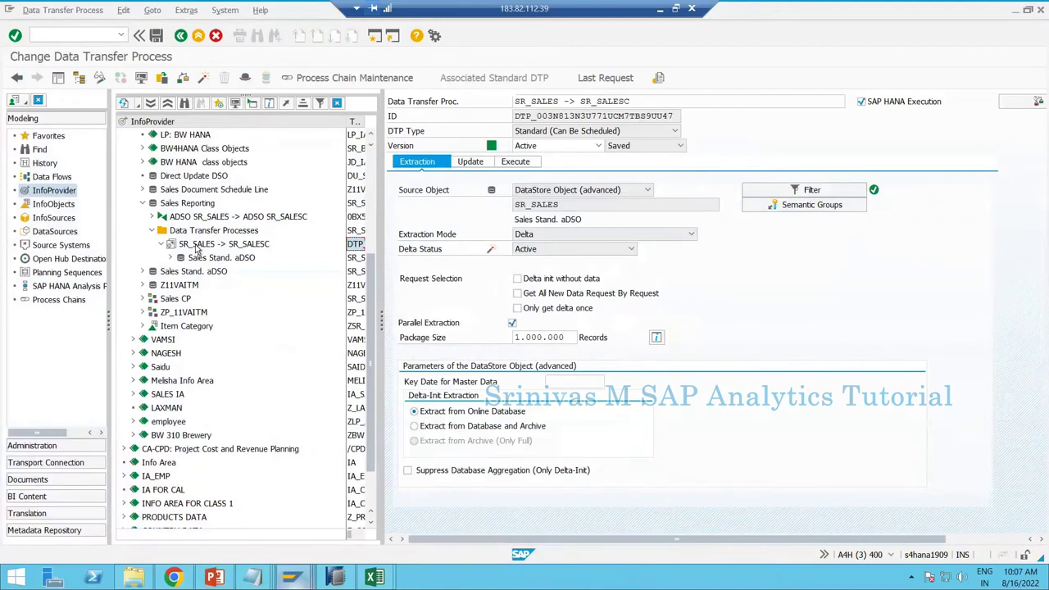
Delete all data from the SR_SALESC DataStore object and confirm the deletion.
{"action": "right_click", "coordinate": [197, 248]}
{"action": "left_click", "coordinate": [167, 232]}
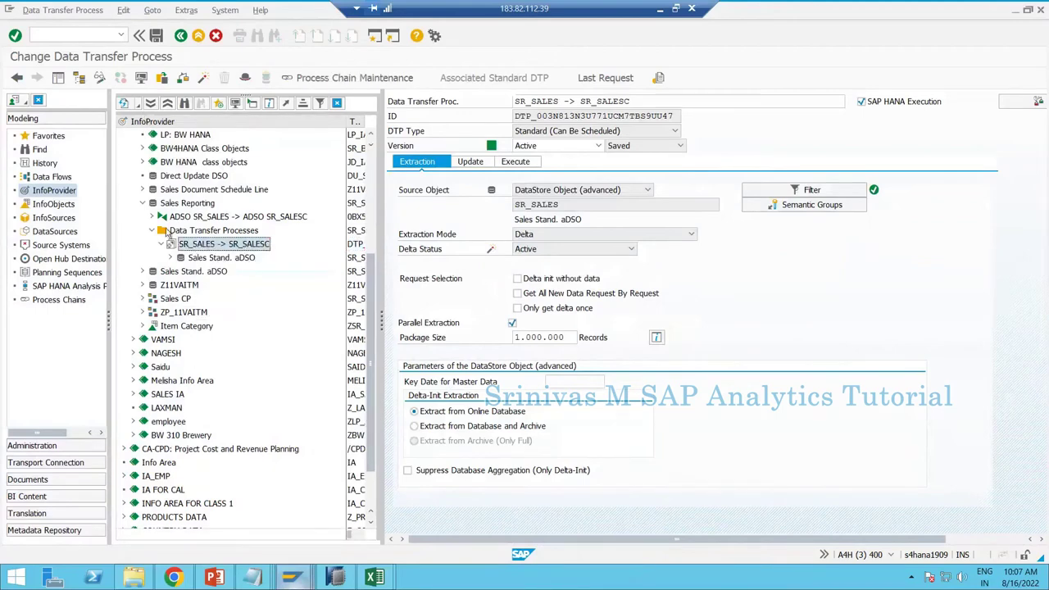
{"action": "right_click", "coordinate": [184, 203]}
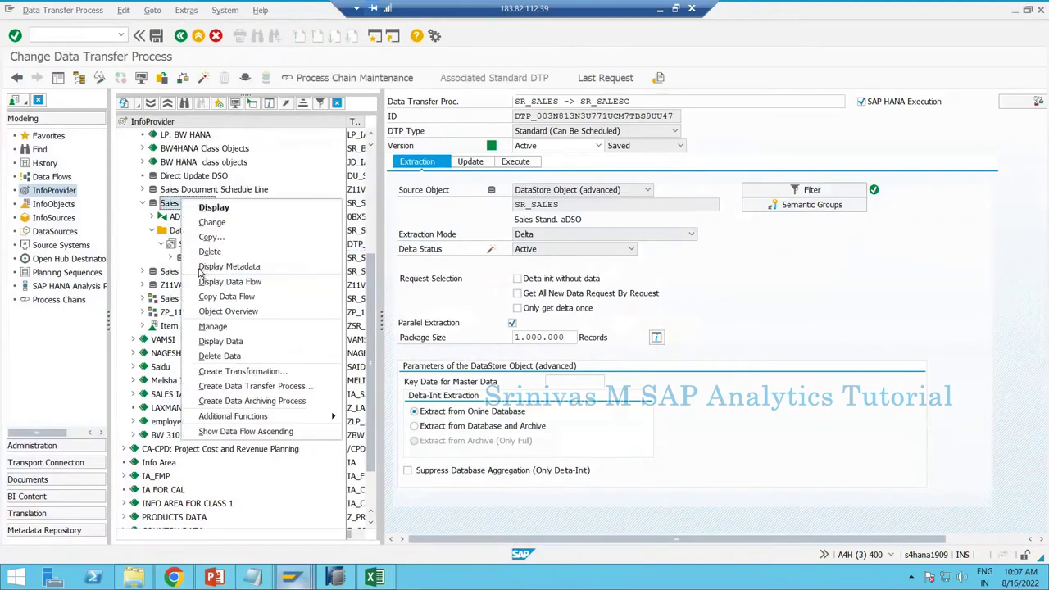
{"action": "left_click", "coordinate": [221, 356]}
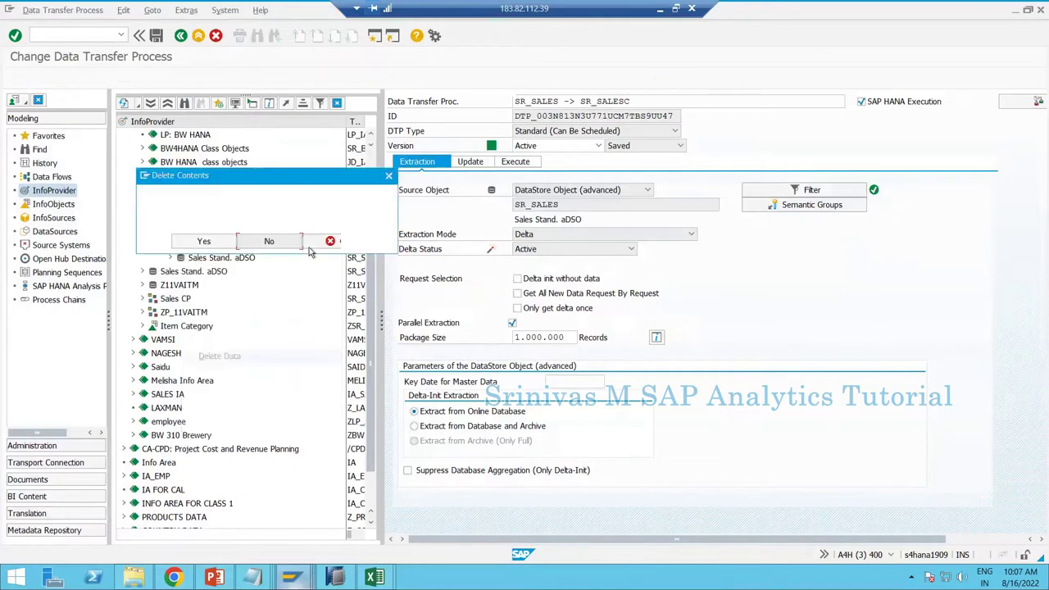
{"action": "left_click", "coordinate": [204, 242]}
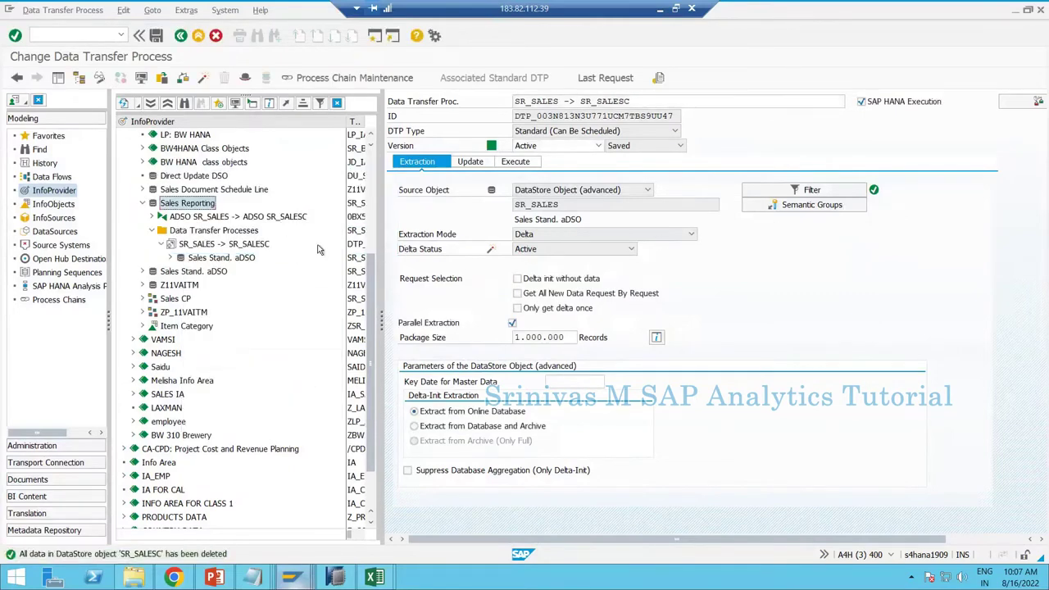
Reopen the SR_SALES -> SR_SALESC DTP in change mode and set its extraction mode to Full.
{"action": "double_click", "coordinate": [201, 244]}
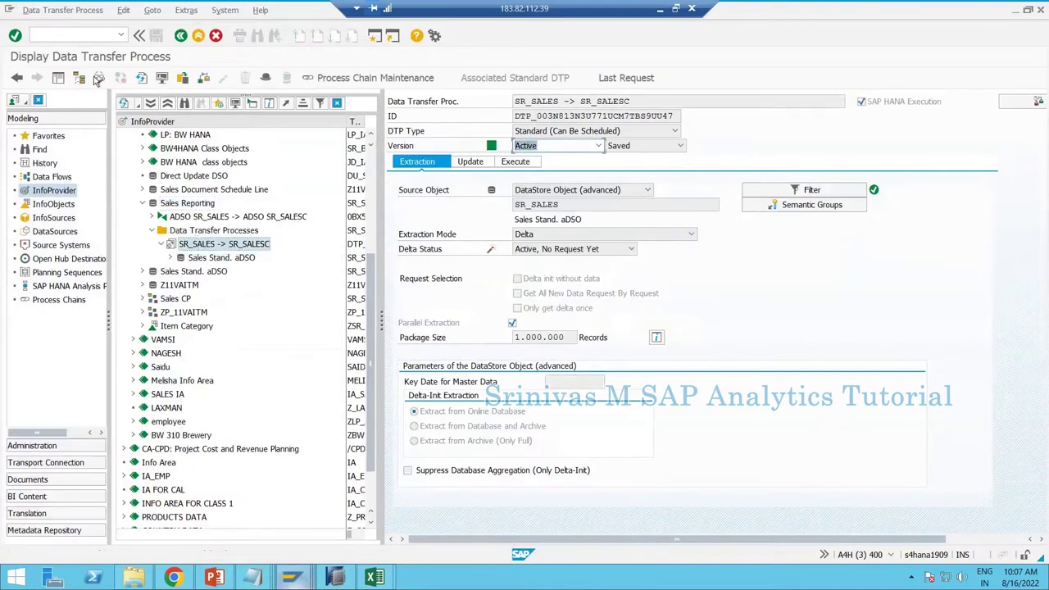
{"action": "key", "text": "ctrl+F1"}
{"action": "left_click", "coordinate": [627, 236]}
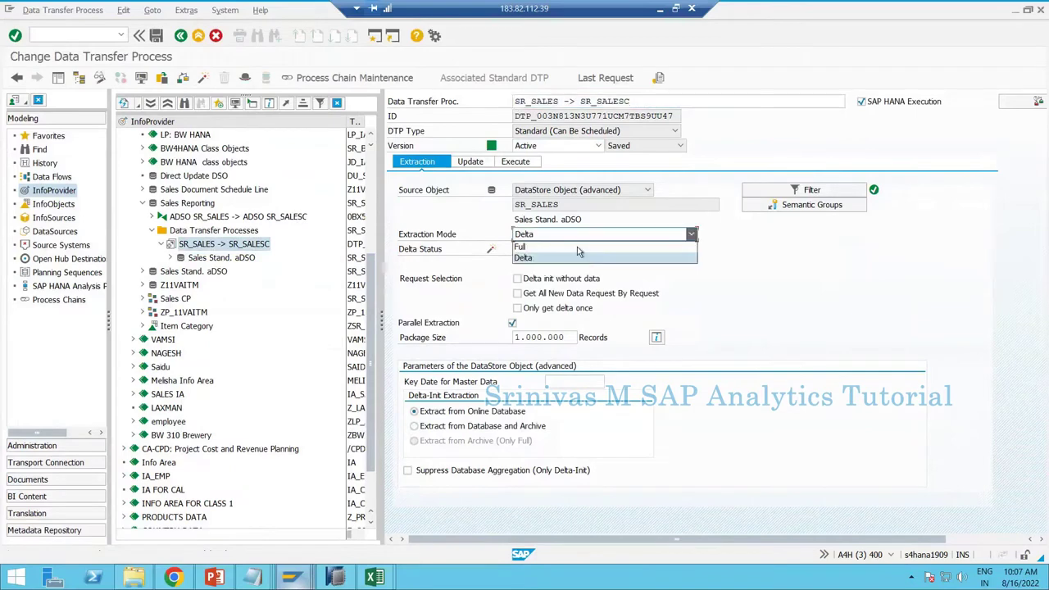
{"action": "left_click", "coordinate": [582, 245]}
Filter MATERIAL on M1, activate the DTP and display its execution settings.
{"action": "left_click", "coordinate": [807, 190]}
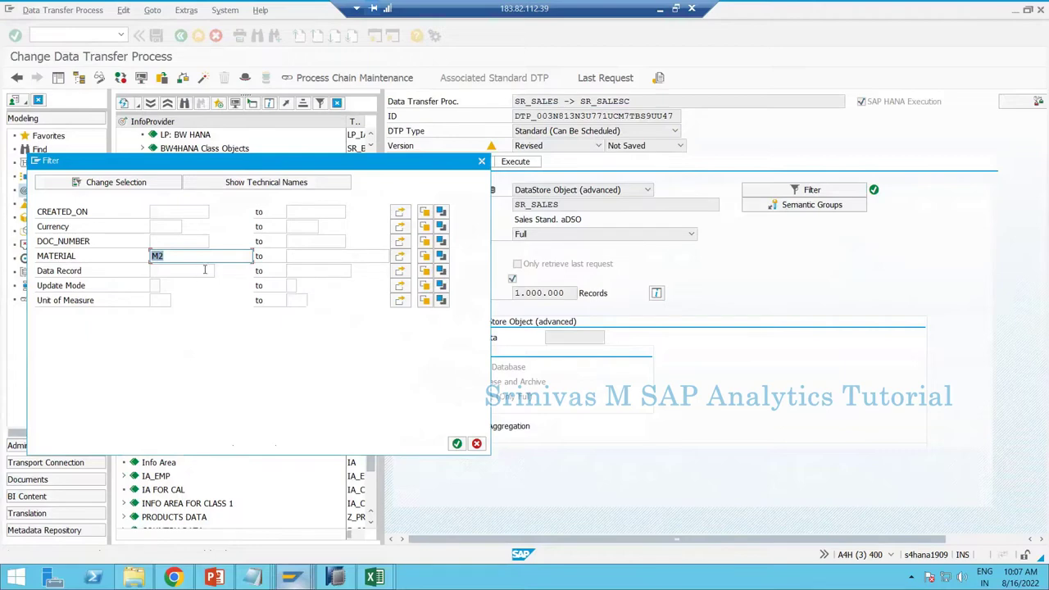
{"action": "type", "text": "M"}
{"action": "left_click", "coordinate": [205, 270]}
{"action": "left_click", "coordinate": [457, 443]}
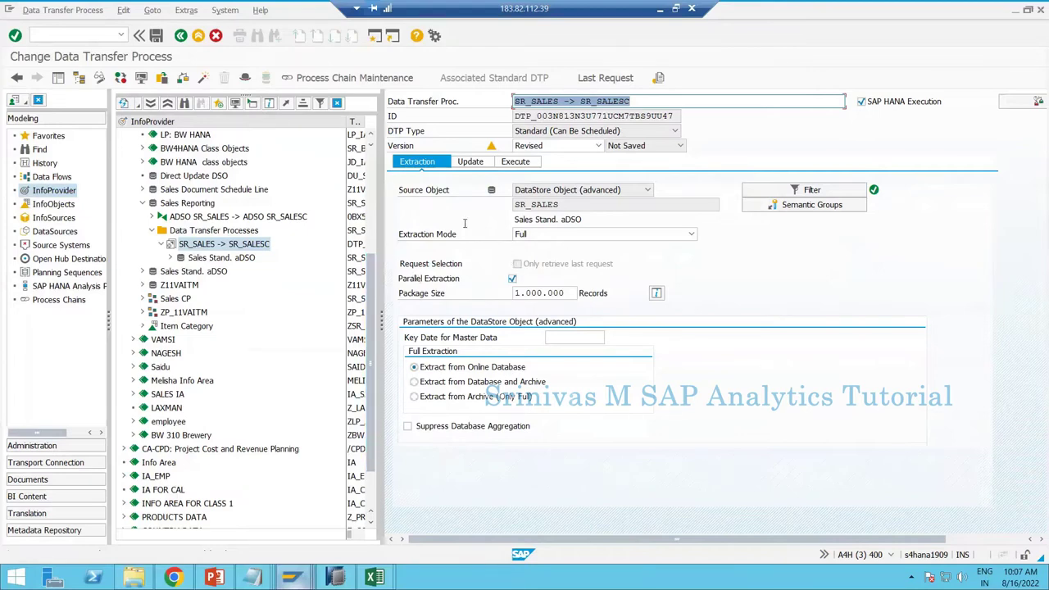
{"action": "left_click", "coordinate": [202, 77]}
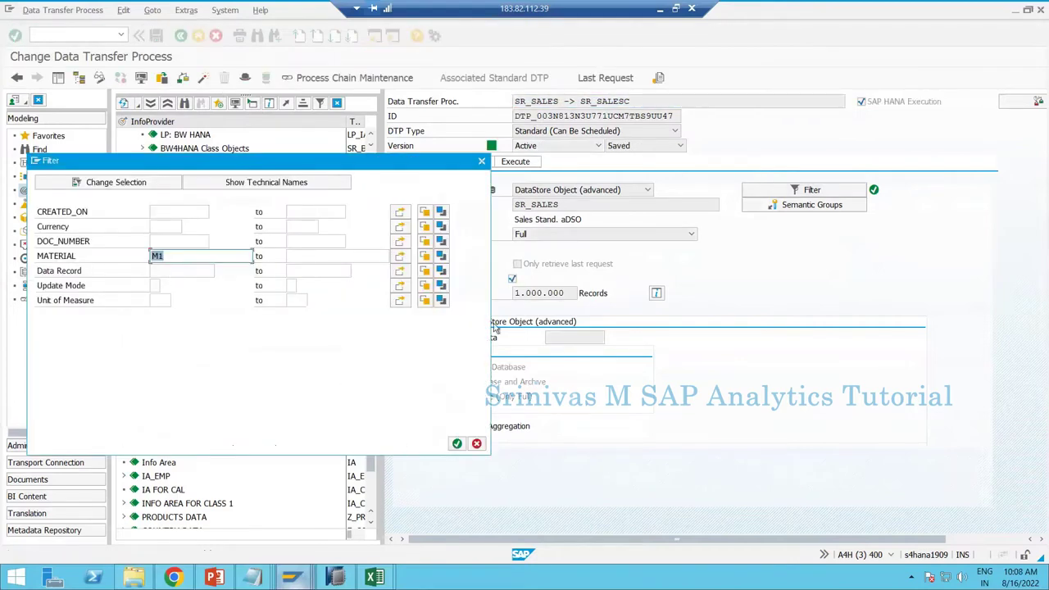
{"action": "left_click", "coordinate": [456, 443]}
{"action": "left_click", "coordinate": [513, 162]}
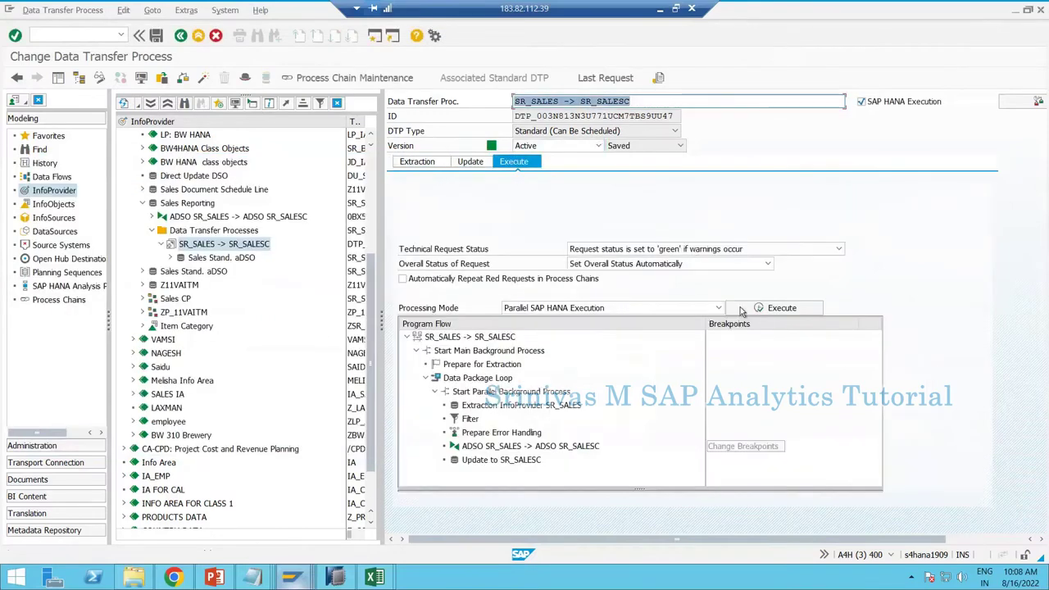
Execute the DTP and refresh its monitor until the load into SR_SALESC finishes.
{"action": "left_click", "coordinate": [746, 309]}
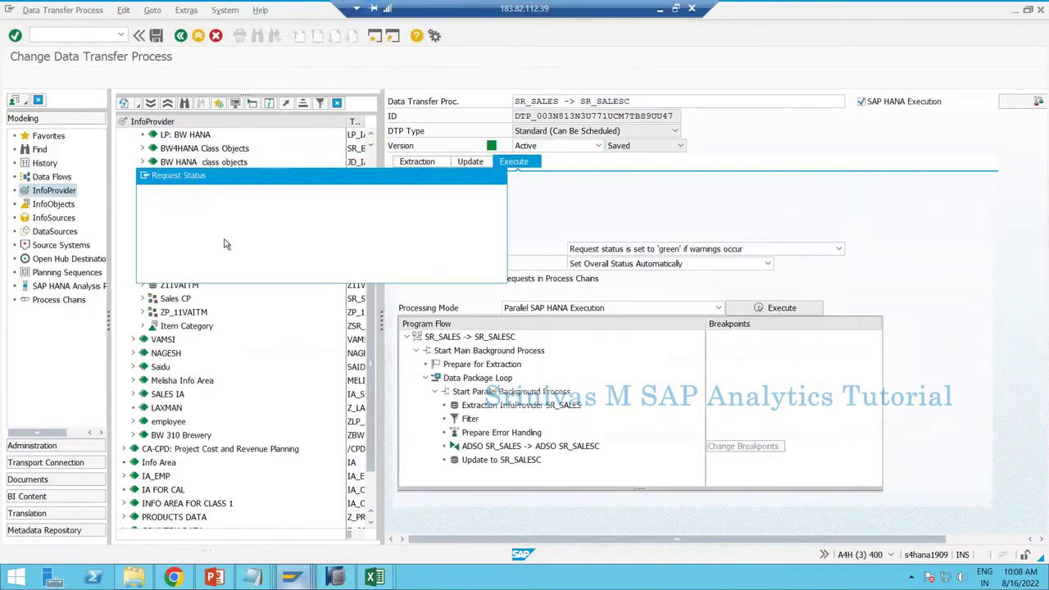
{"action": "key", "text": "Return"}
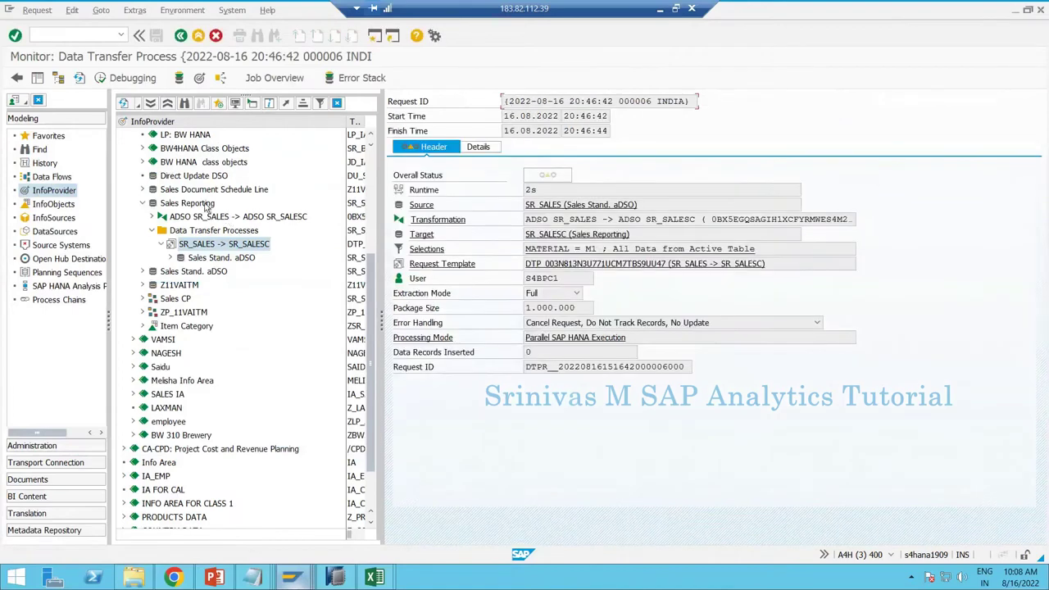
{"action": "left_click", "coordinate": [80, 78]}
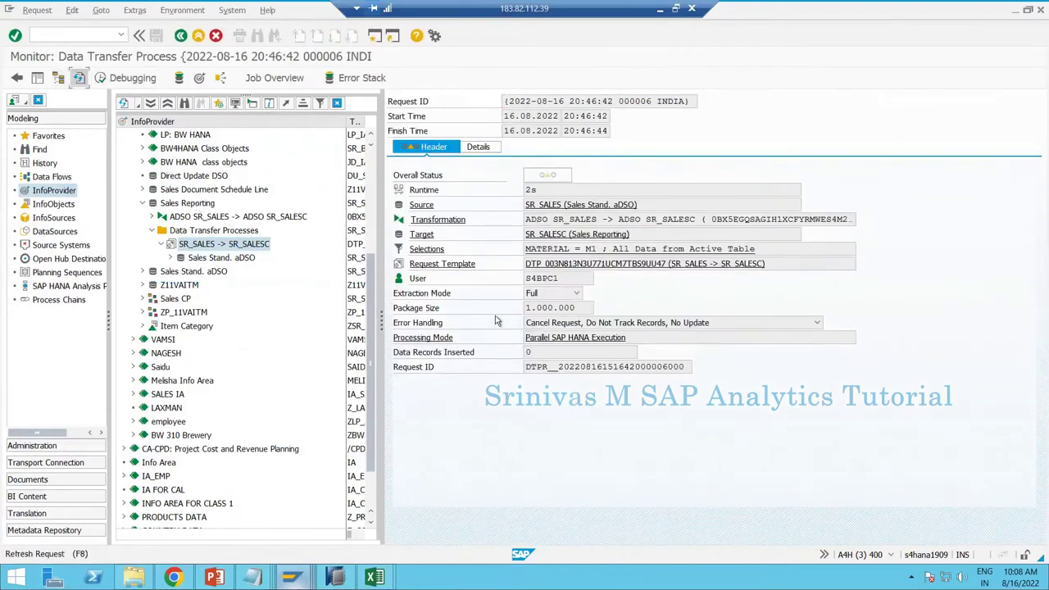
Reopen the SR_SALES -> SR_SALESC DTP in change mode on its extraction settings.
{"action": "double_click", "coordinate": [239, 248]}
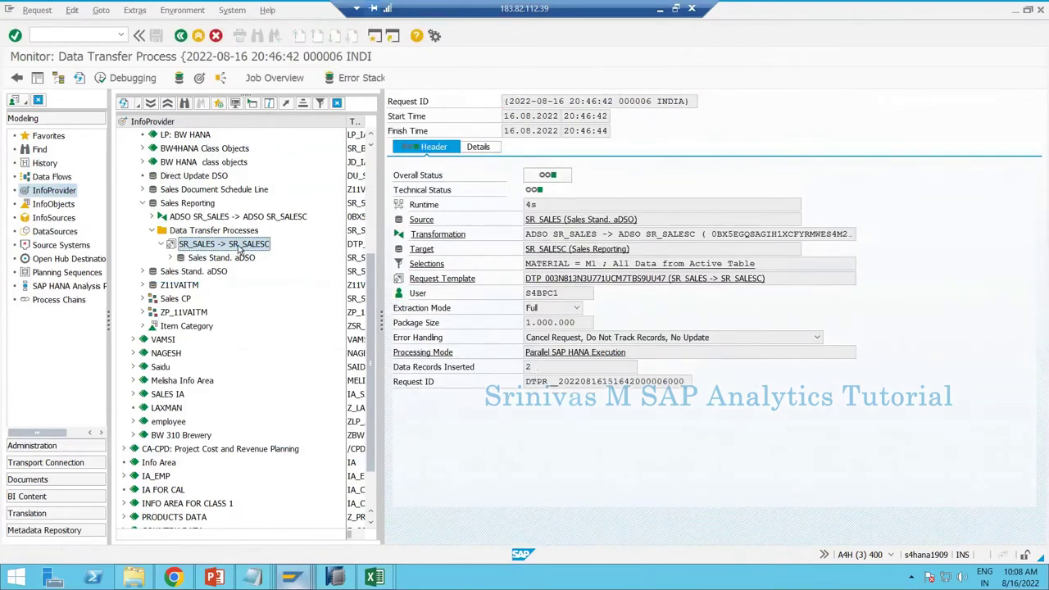
{"action": "left_click", "coordinate": [99, 82]}
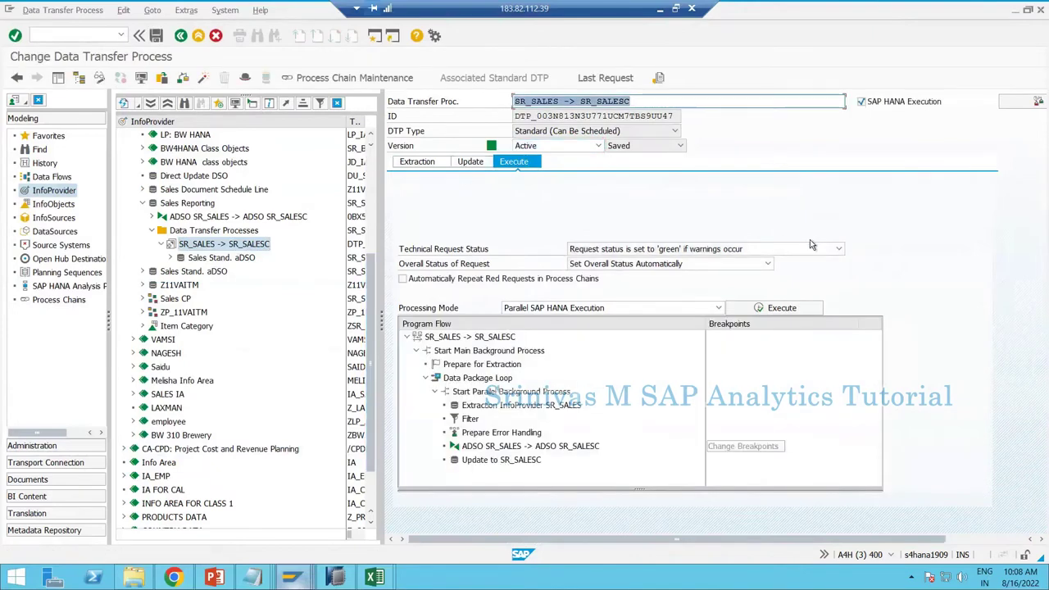
{"action": "left_click", "coordinate": [419, 164]}
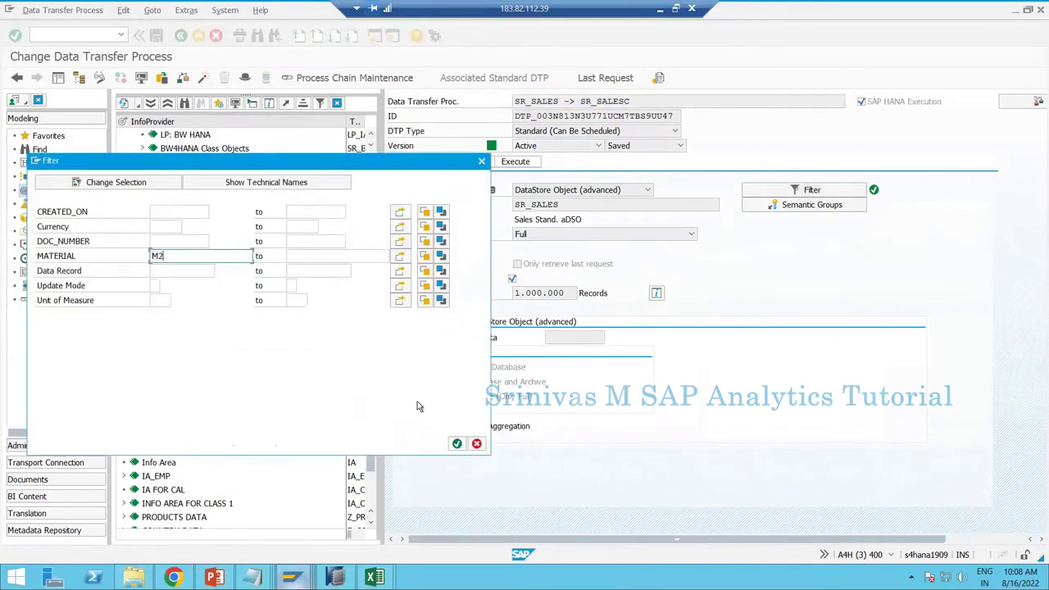
Confirm the MATERIAL filter of M2, activate the DTP and view its technical ID.
{"action": "left_click", "coordinate": [456, 444]}
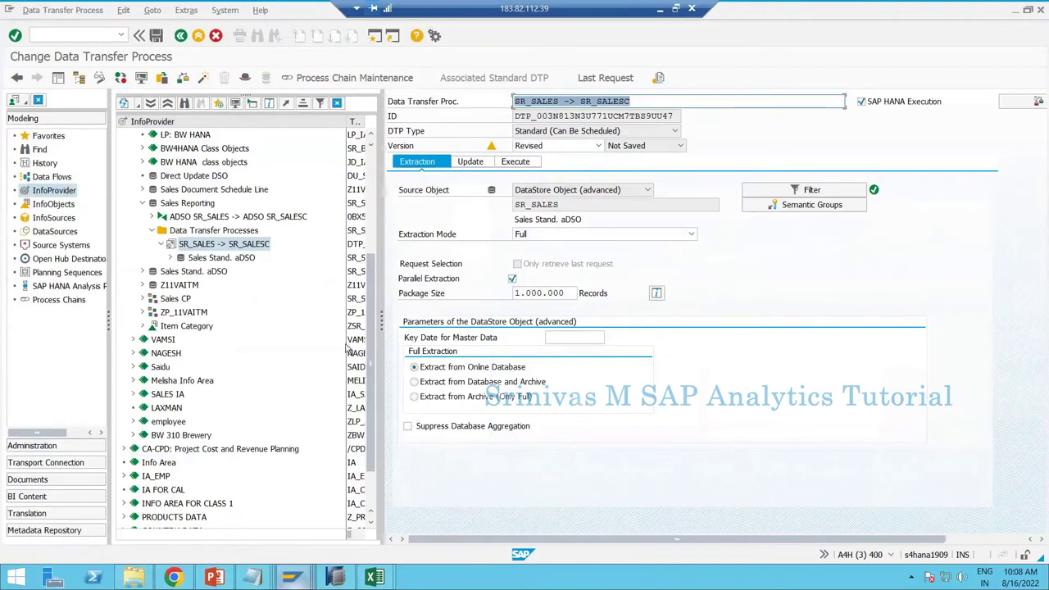
{"action": "left_click", "coordinate": [202, 79]}
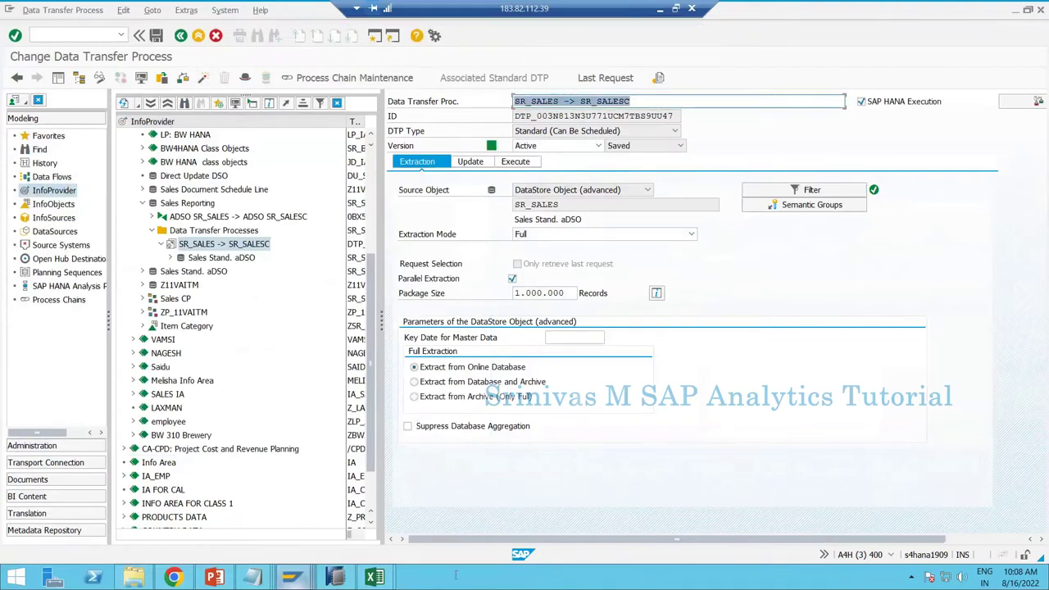
{"action": "mouse_move", "coordinate": [301, 580]}
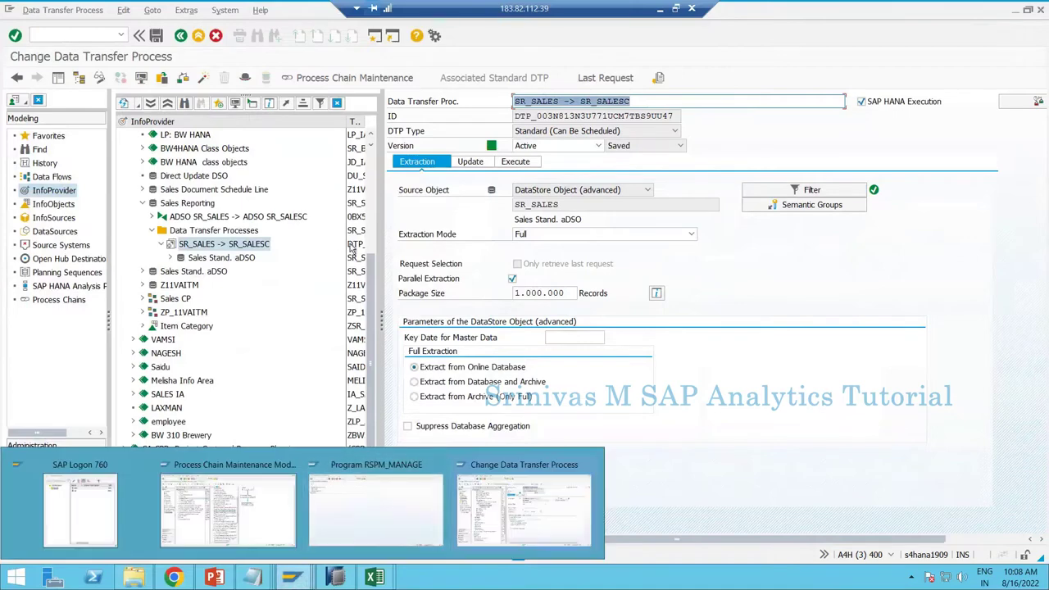
{"action": "left_click", "coordinate": [352, 246]}
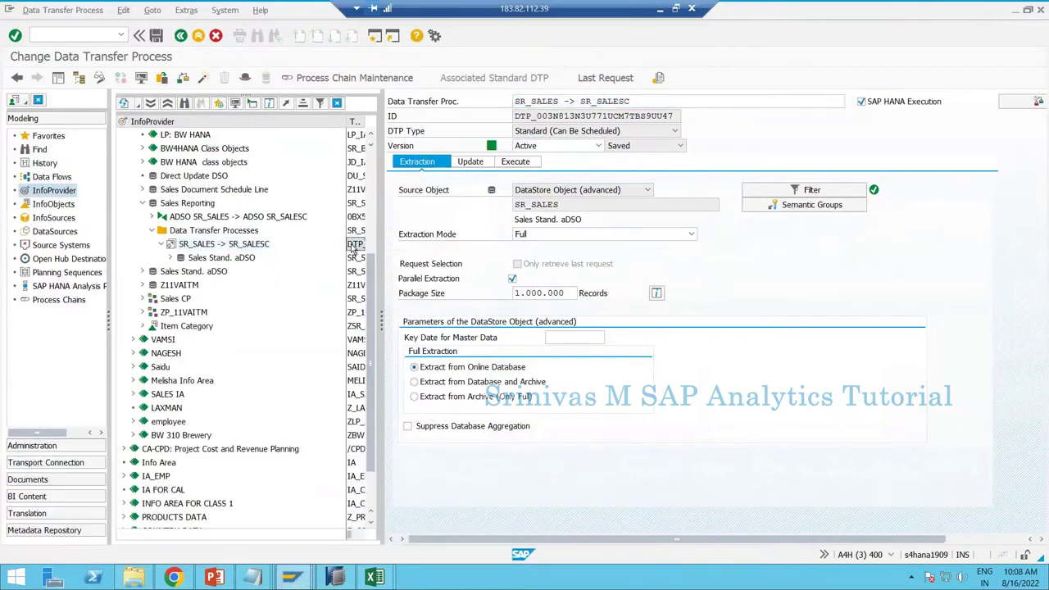
{"action": "mouse_move", "coordinate": [296, 580]}
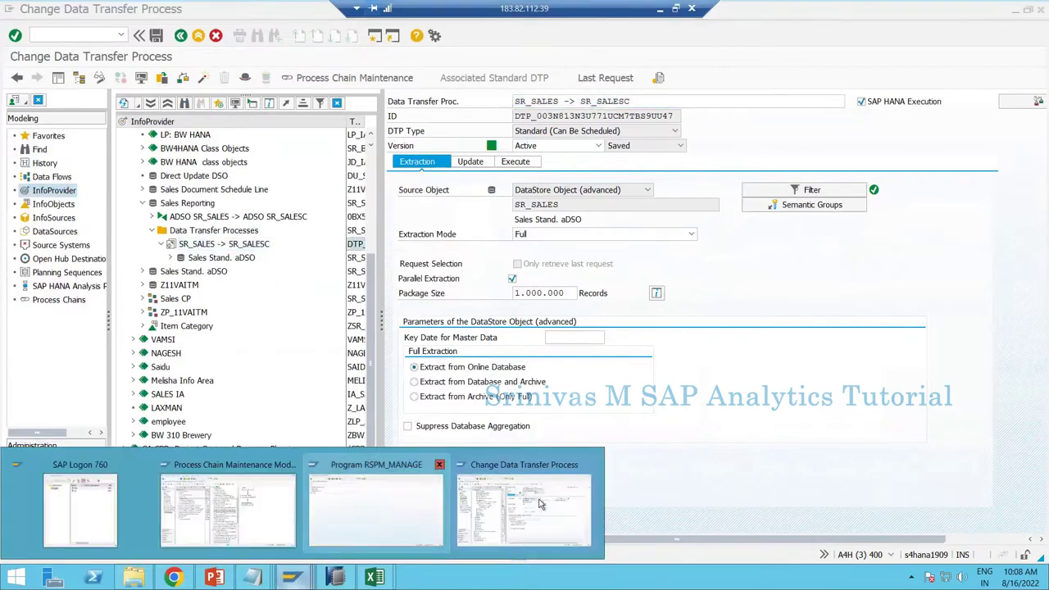
Remove the Data Target Contents step and the old DTP step from the Sales TD Chain.
{"action": "left_click", "coordinate": [251, 522]}
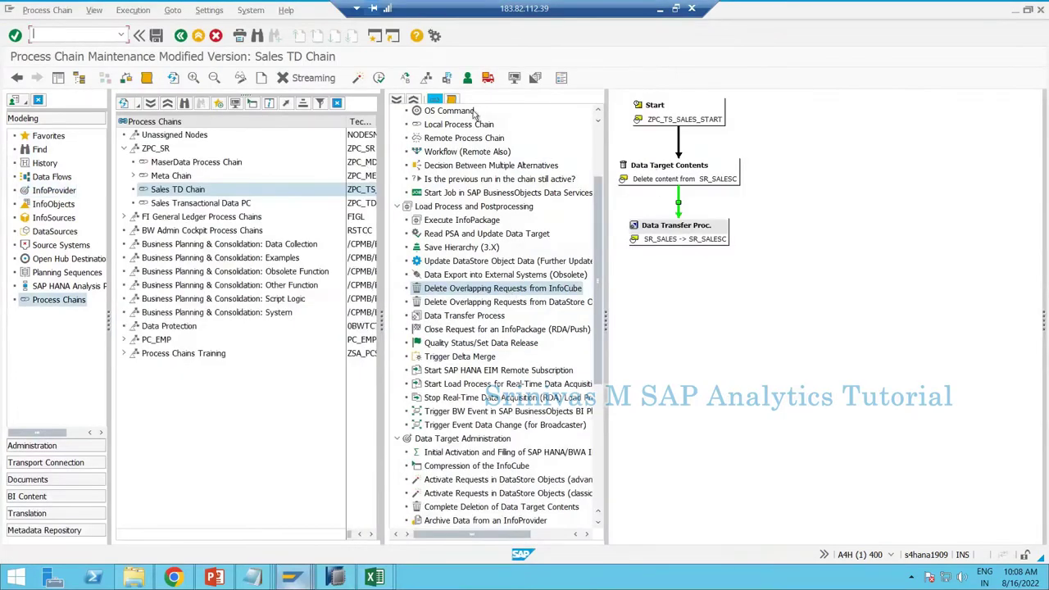
{"action": "right_click", "coordinate": [681, 173]}
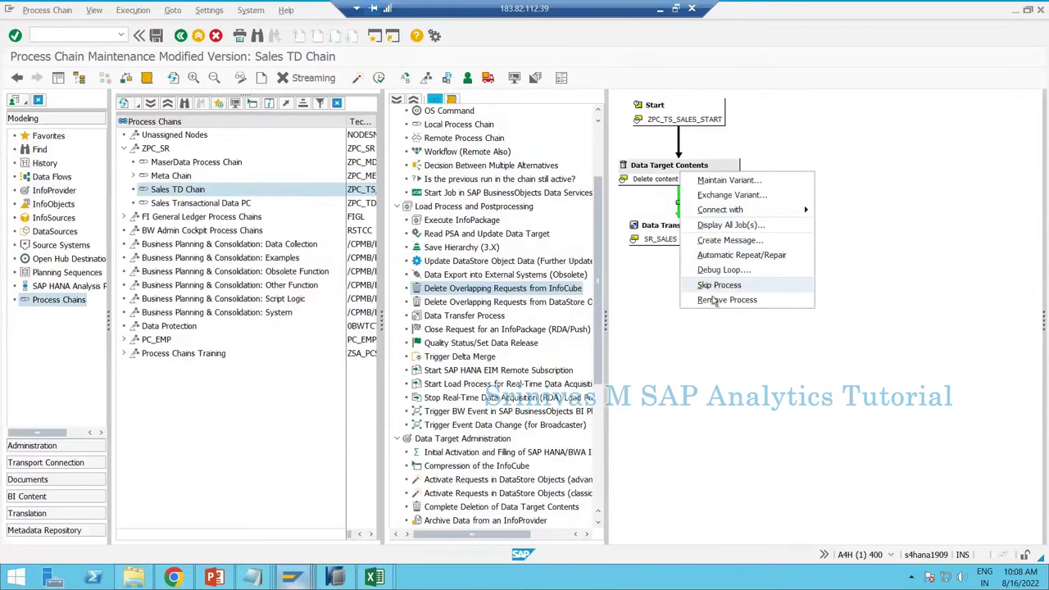
{"action": "left_click", "coordinate": [718, 300]}
{"action": "right_click", "coordinate": [683, 234]}
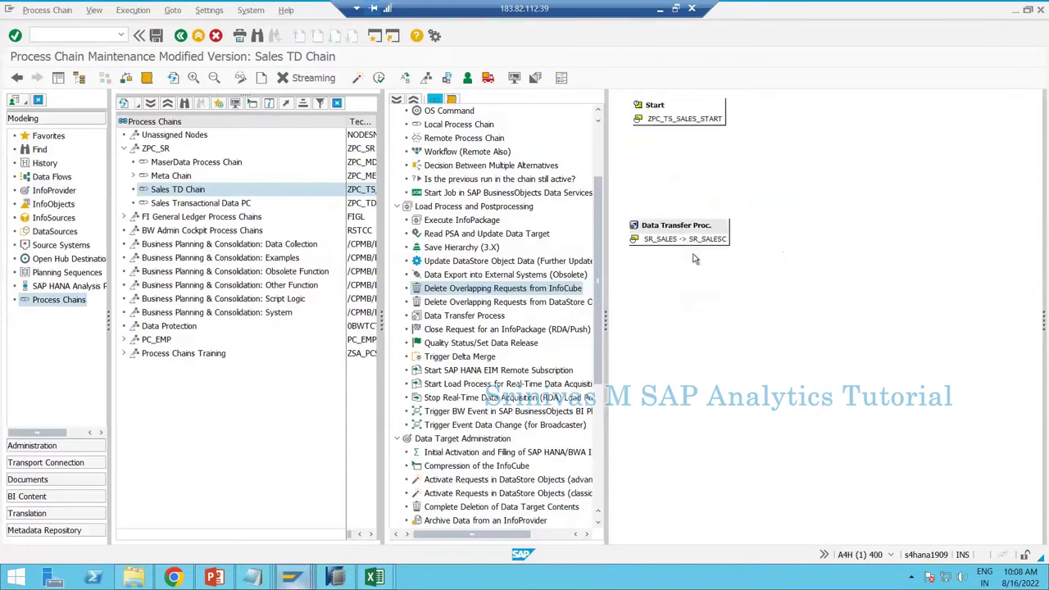
{"action": "left_click", "coordinate": [718, 348]}
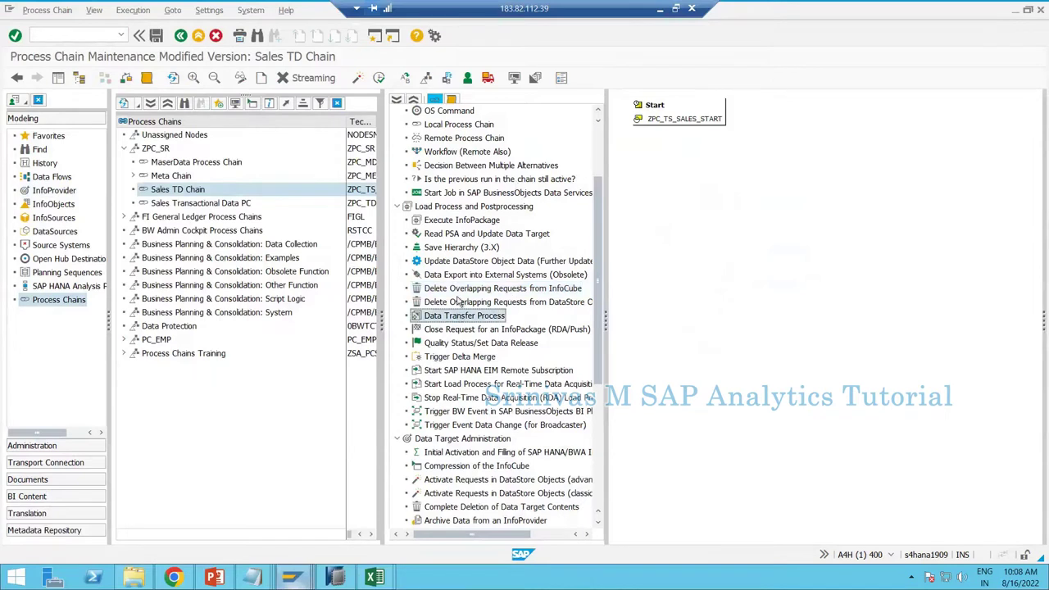
Add a SR_SALES -> SR_SALESC data transfer process step and link Start to it.
{"action": "left_click_drag", "start_coordinate": [459, 319], "coordinate": [668, 115]}
{"action": "key", "text": "ctrl+v"}
{"action": "key", "text": "Return"}
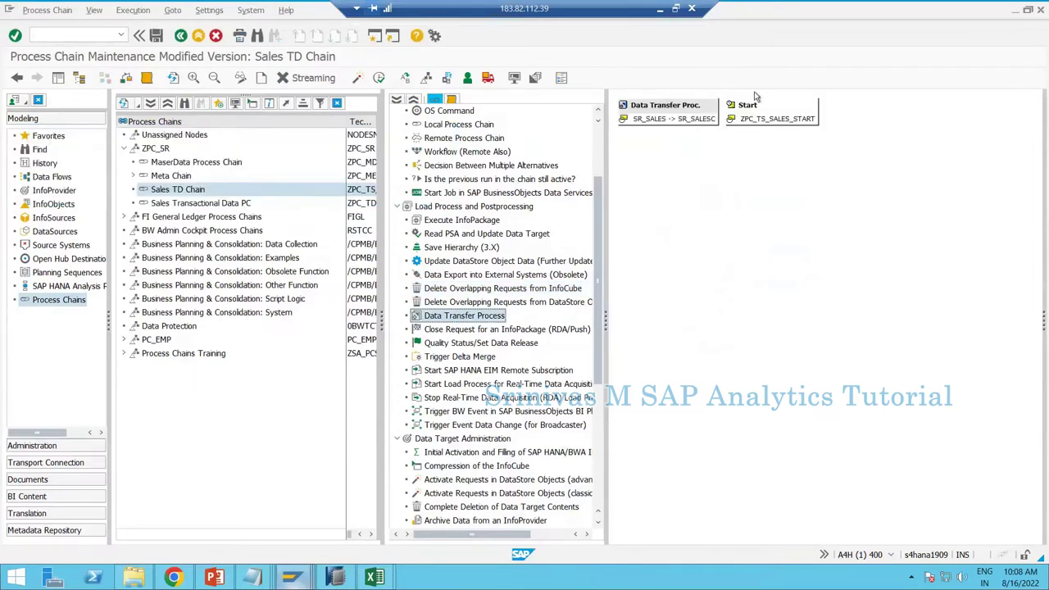
{"action": "left_click_drag", "start_coordinate": [742, 223], "coordinate": [665, 193]}
{"action": "mouse_move", "coordinate": [672, 139]}
{"action": "left_mouse_down"}
{"action": "mouse_move", "coordinate": [682, 125]}
{"action": "mouse_move", "coordinate": [673, 198]}
{"action": "left_mouse_up"}
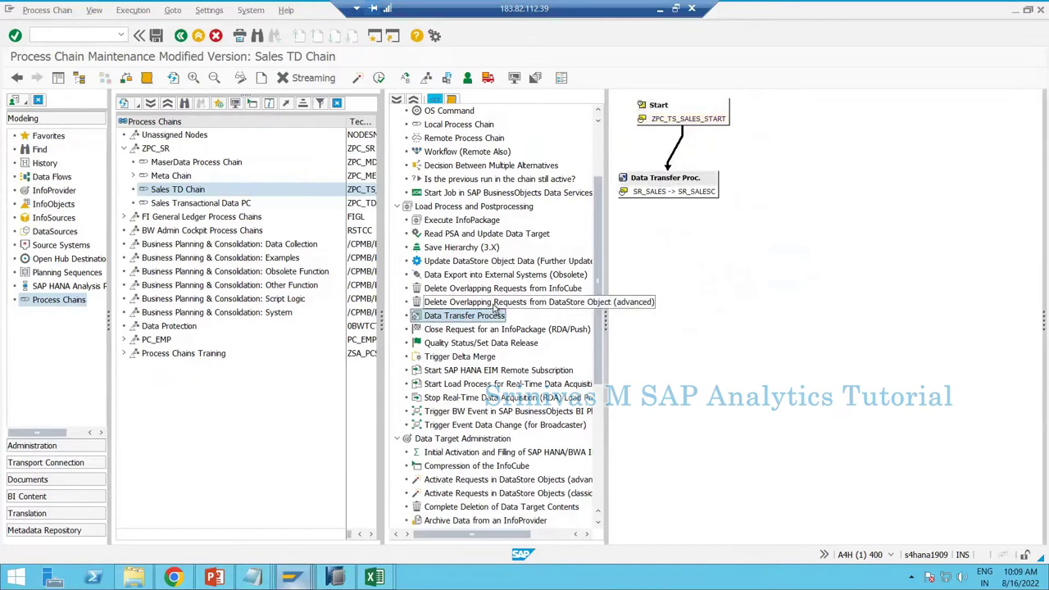
Create variant ZPC_VAR_OVRL_REQ_DEL_SR_SALESC described 'Overlapping req deletion from SR_SALESC'.
{"action": "left_click", "coordinate": [495, 303]}
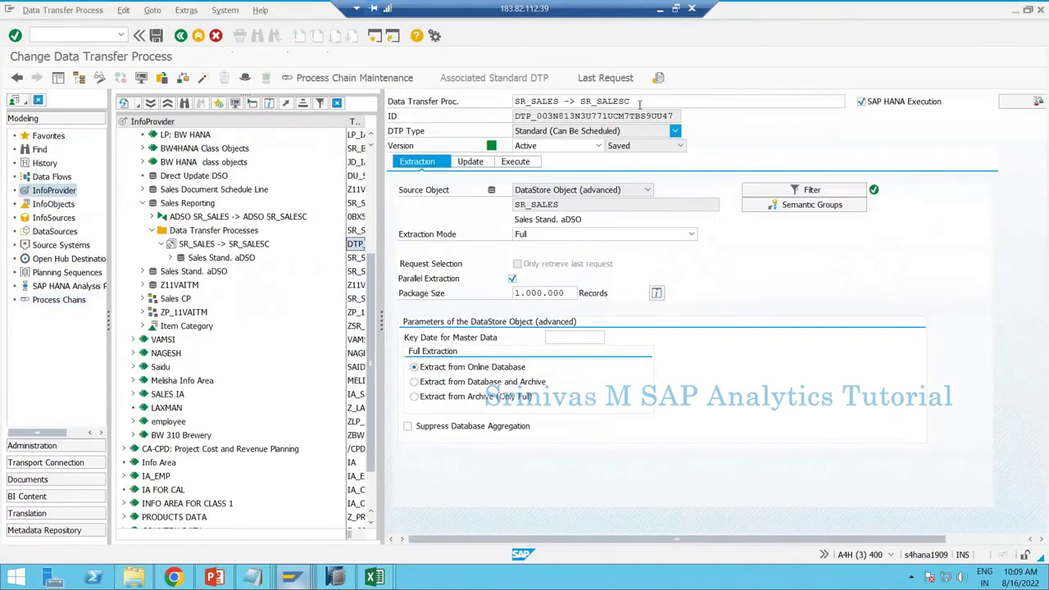
{"action": "left_click_drag", "start_coordinate": [630, 101], "coordinate": [579, 101]}
{"action": "key", "text": "ctrl+c"}
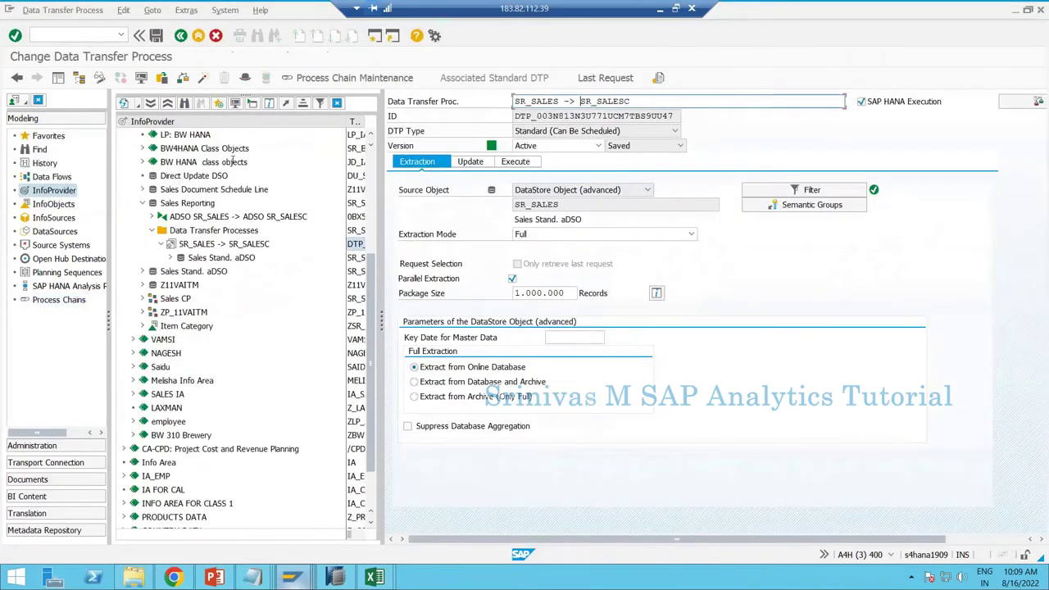
{"action": "key", "text": "alt+Tab"}
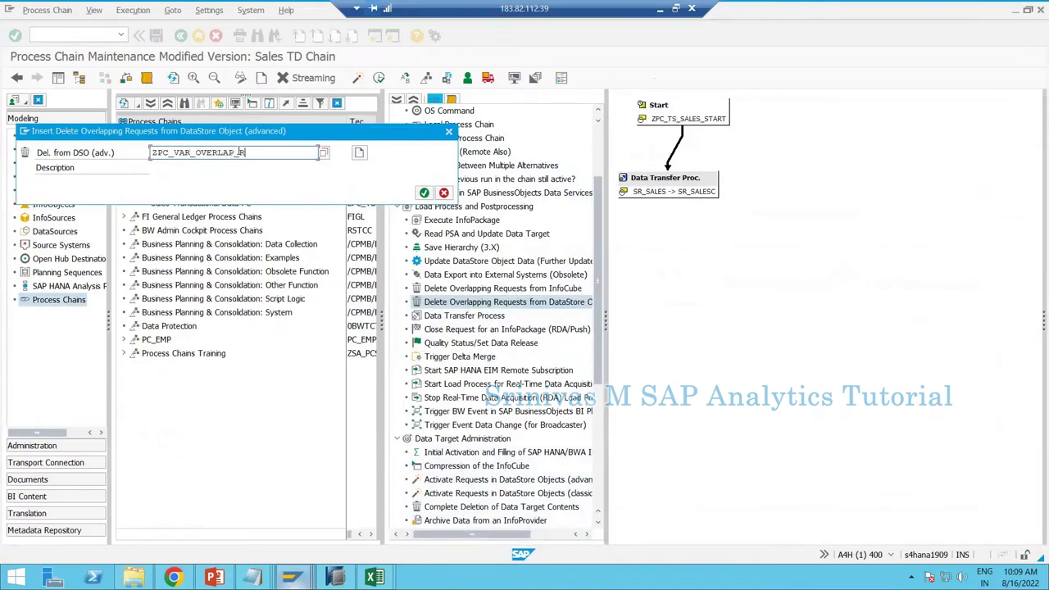
{"action": "type", "text": "EL_SR_SAL"}
{"action": "key", "text": "BackSpace"}
{"action": "key", "text": "BackSpace"}
{"action": "key", "text": "BackSpace"}
{"action": "key", "text": "BackSpace"}
{"action": "key", "text": "BackSpace"}
{"action": "key", "text": "BackSpace"}
{"action": "type", "text": "VRSR_SALESC"}
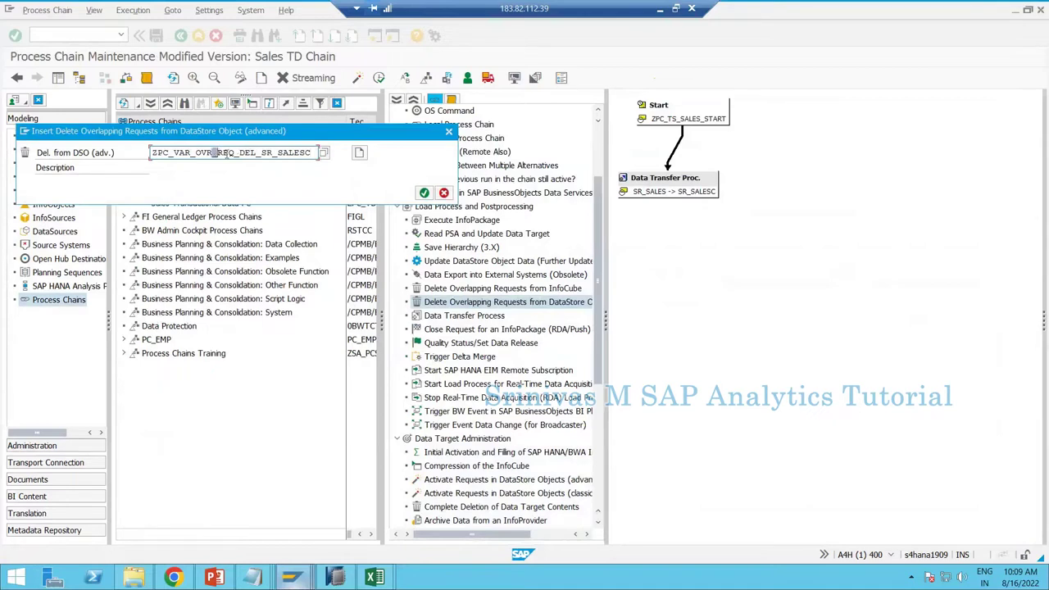
{"action": "type", "text": "L"}
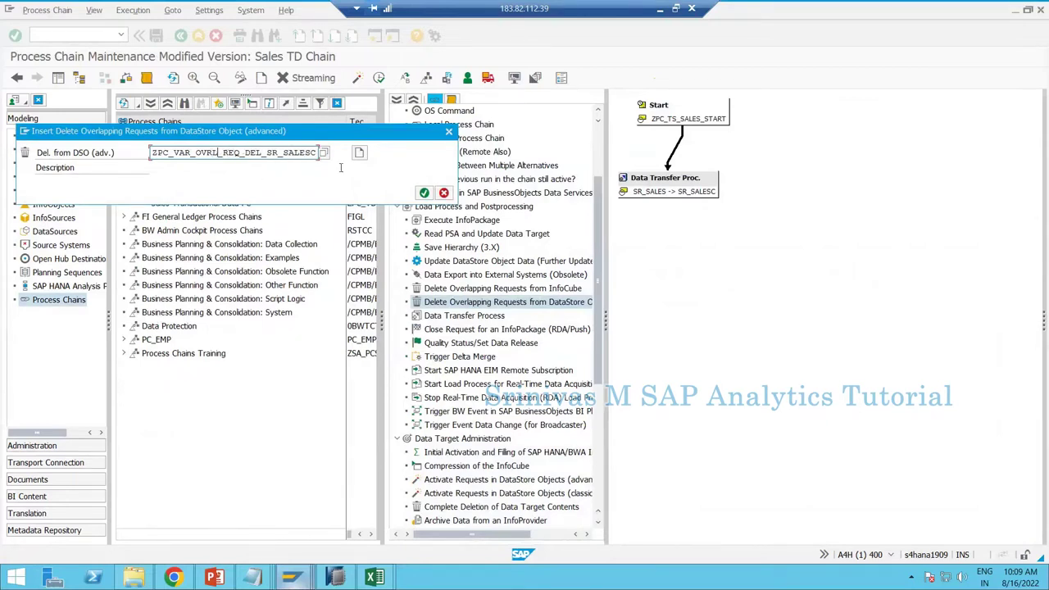
{"action": "left_click", "coordinate": [358, 154]}
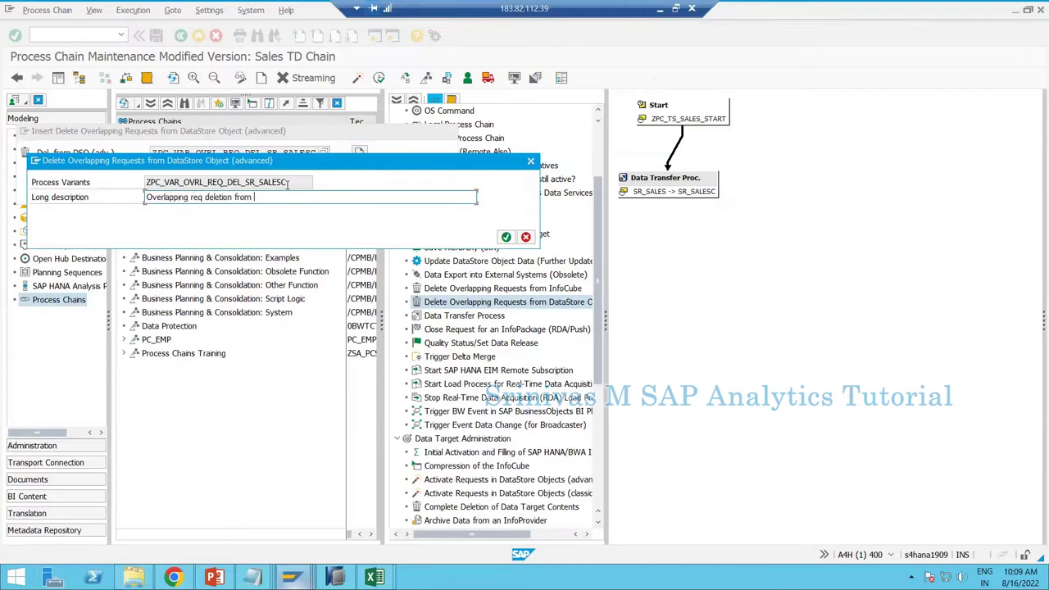
{"action": "key", "text": "ctrl+v"}
{"action": "key", "text": "Return"}
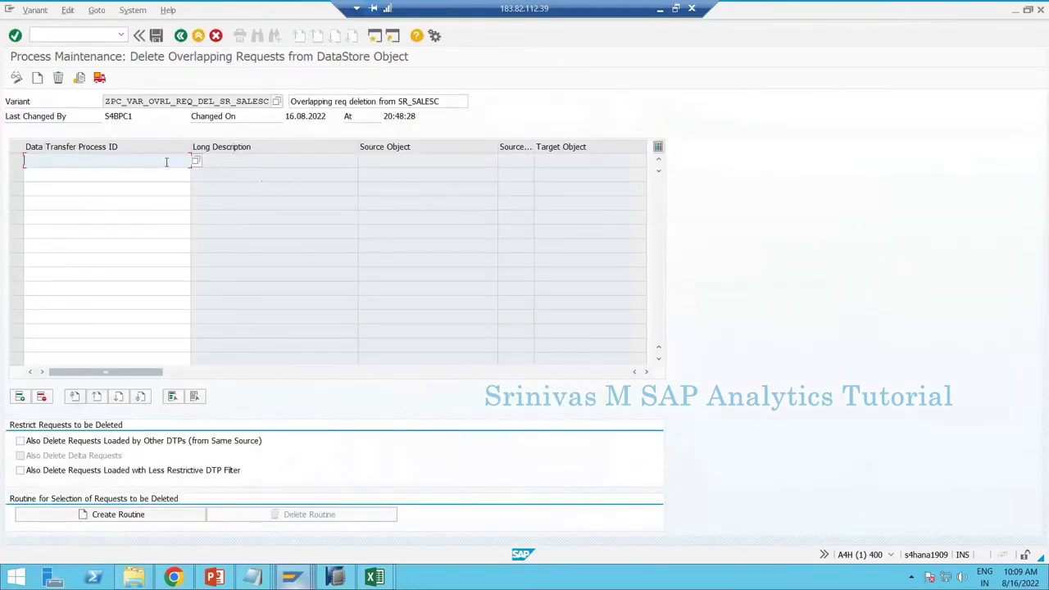
Return to the Change Data Transfer Process window and reveal the DTP's full technical ID.
{"action": "key", "text": "alt+Tab"}
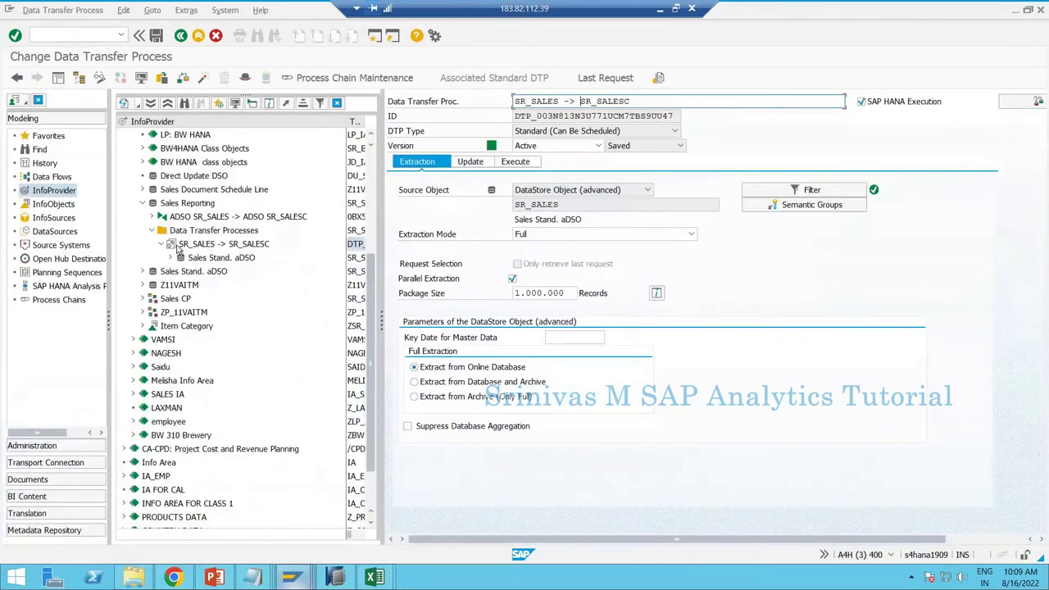
{"action": "left_click", "coordinate": [364, 245]}
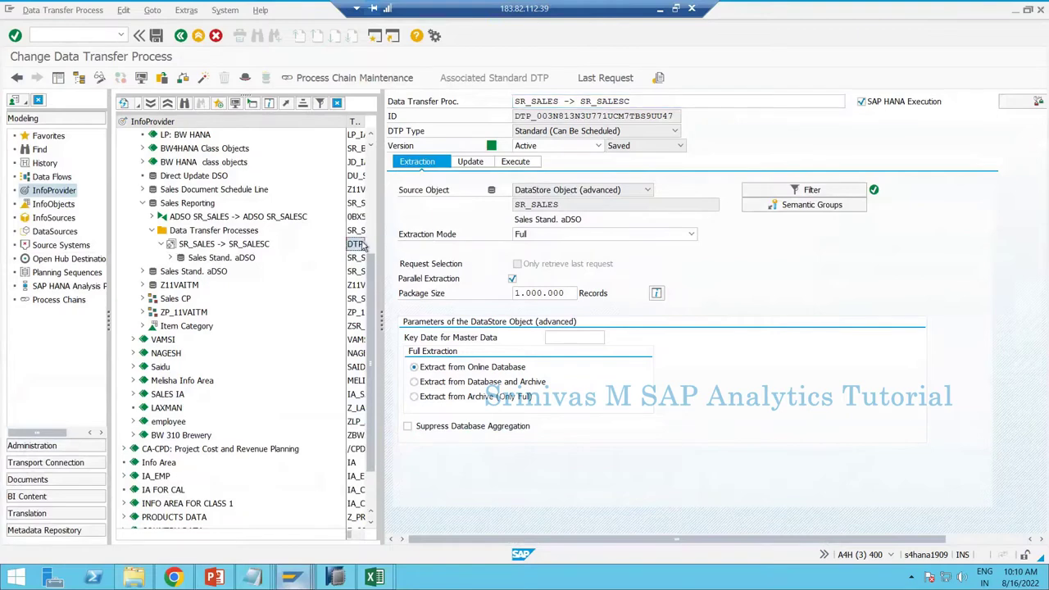
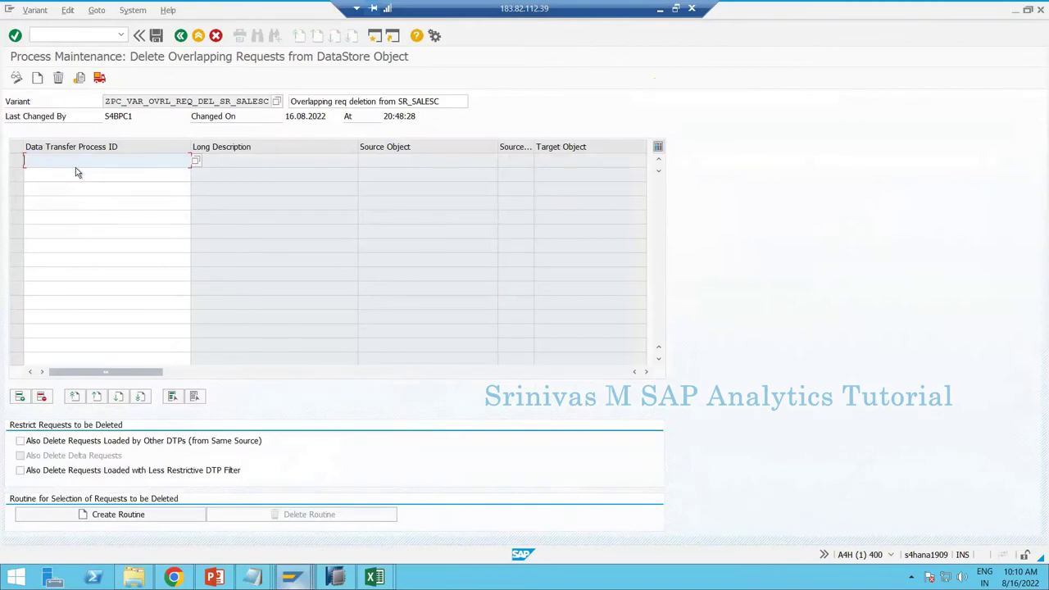
Enter the SR_SALES -> SR_SALESC DTP ID and save the overlapping-request deletion variant.
{"action": "type", "text": "DTP_003N813N3U771UCM7TBS9UU47"}
{"action": "key", "text": "Return"}
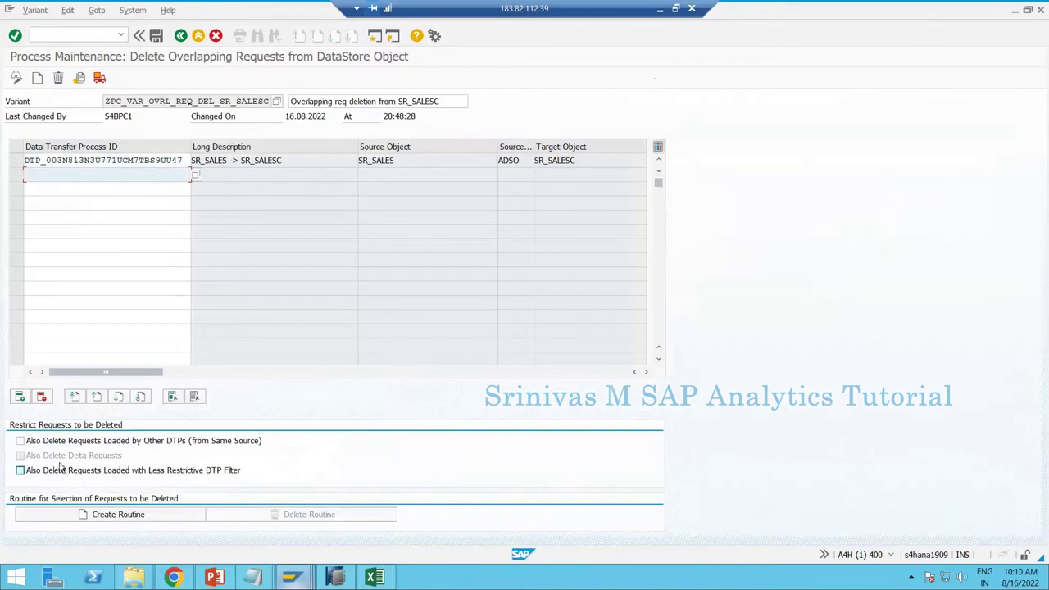
{"action": "left_click", "coordinate": [156, 36]}
{"action": "left_click", "coordinate": [181, 36]}
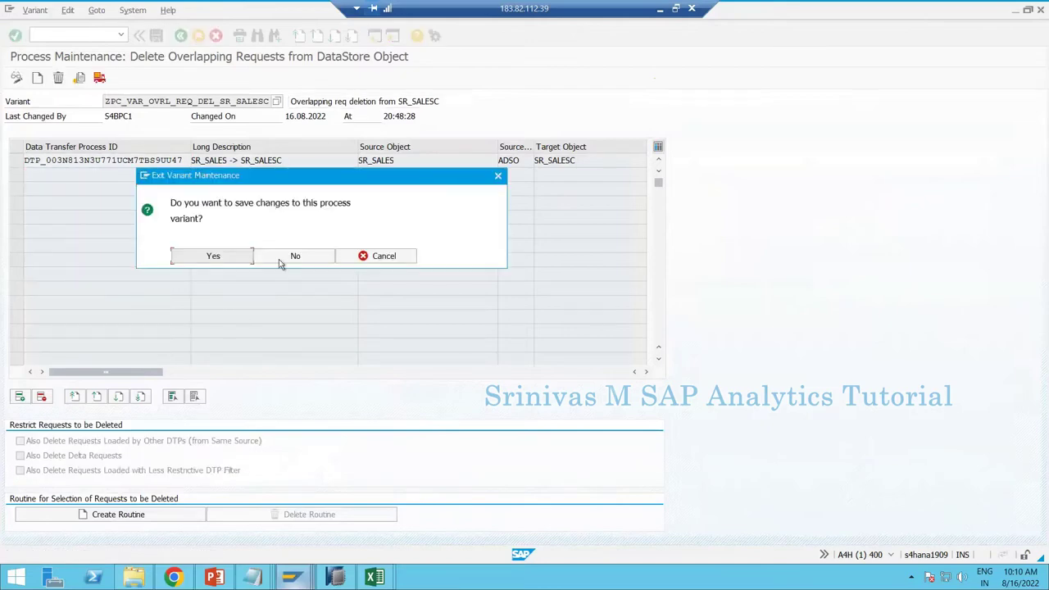
{"action": "left_click", "coordinate": [219, 257]}
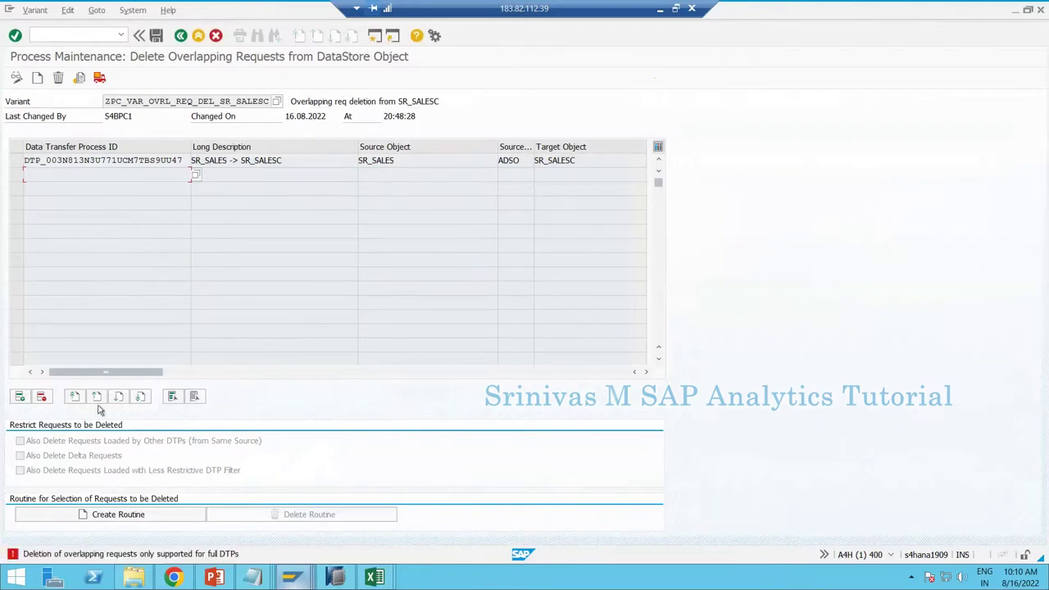
Select the DTP ID and variant name, then start process chain maintenance with /nrspc.
{"action": "left_click", "coordinate": [117, 160]}
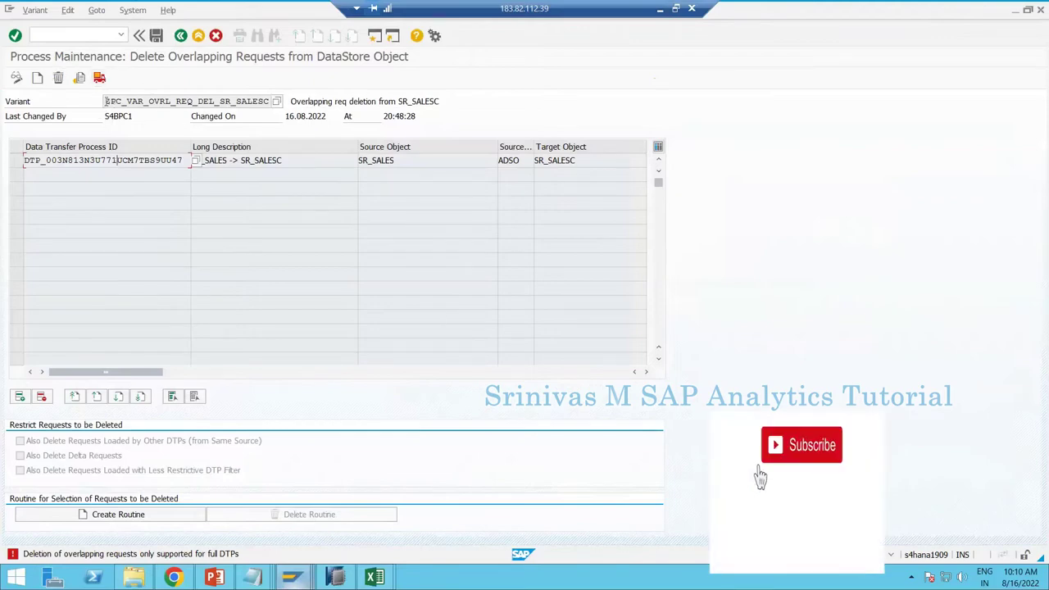
{"action": "left_click", "coordinate": [106, 101]}
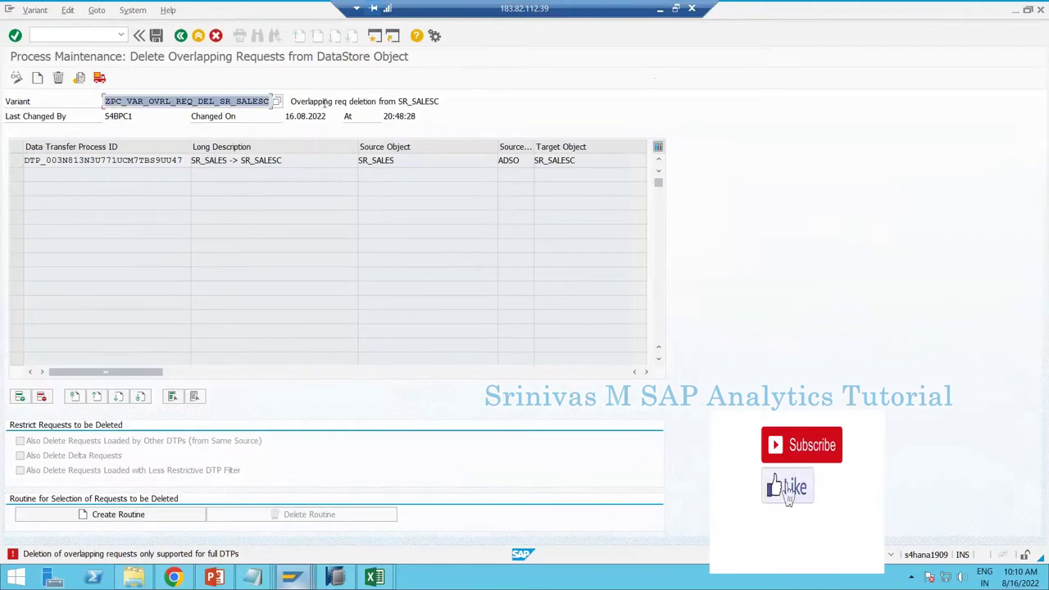
{"action": "left_click", "coordinate": [86, 35]}
{"action": "type", "text": "/nrs"}
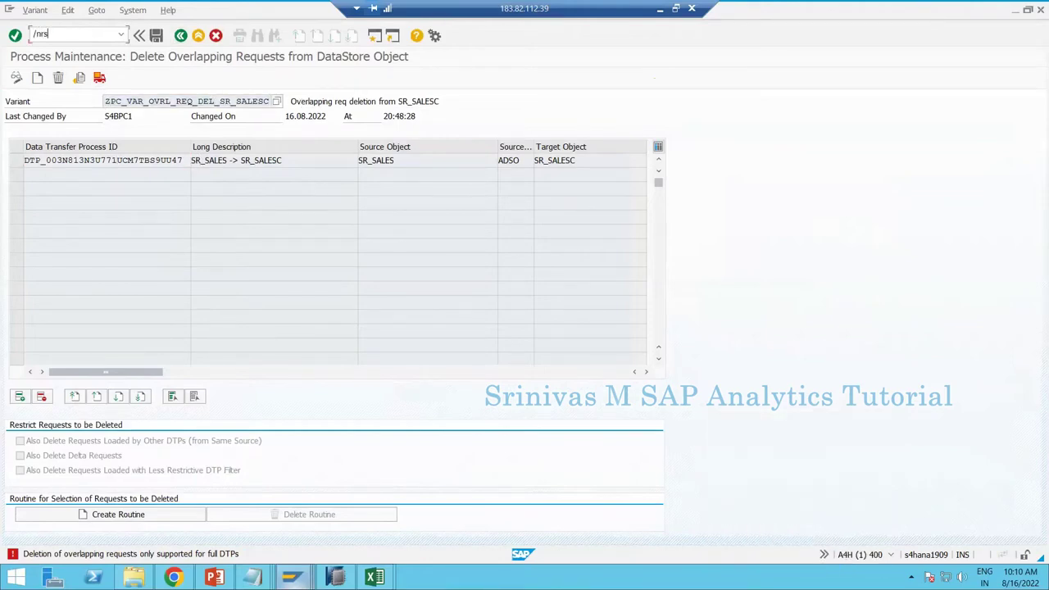
{"action": "type", "text": "pc"}
{"action": "key", "text": "Return"}
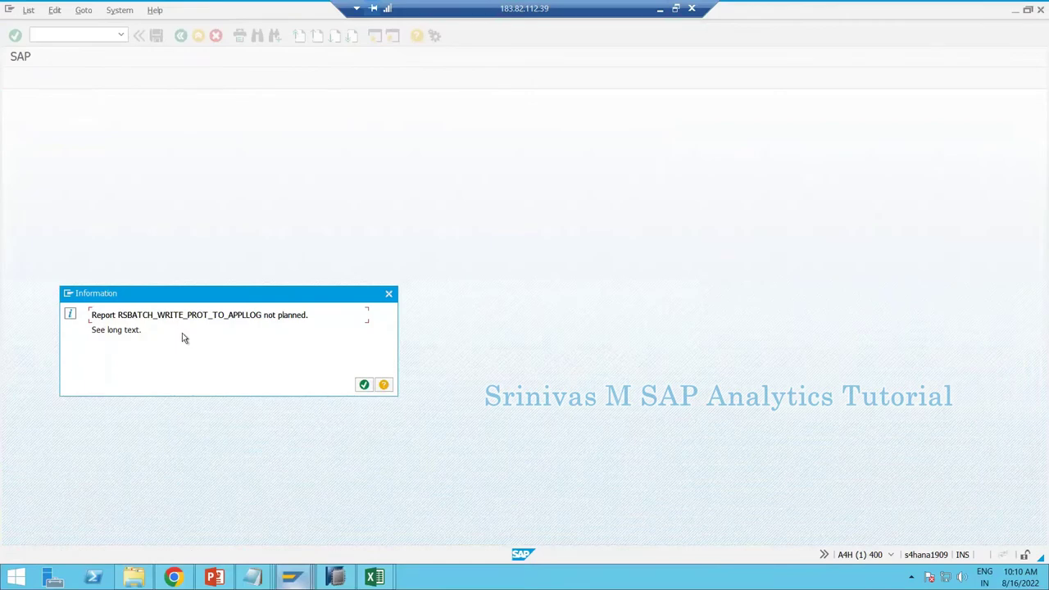
Open the Sales TD Chain for editing and remove its Data Target Contents step.
{"action": "key", "text": "Return"}
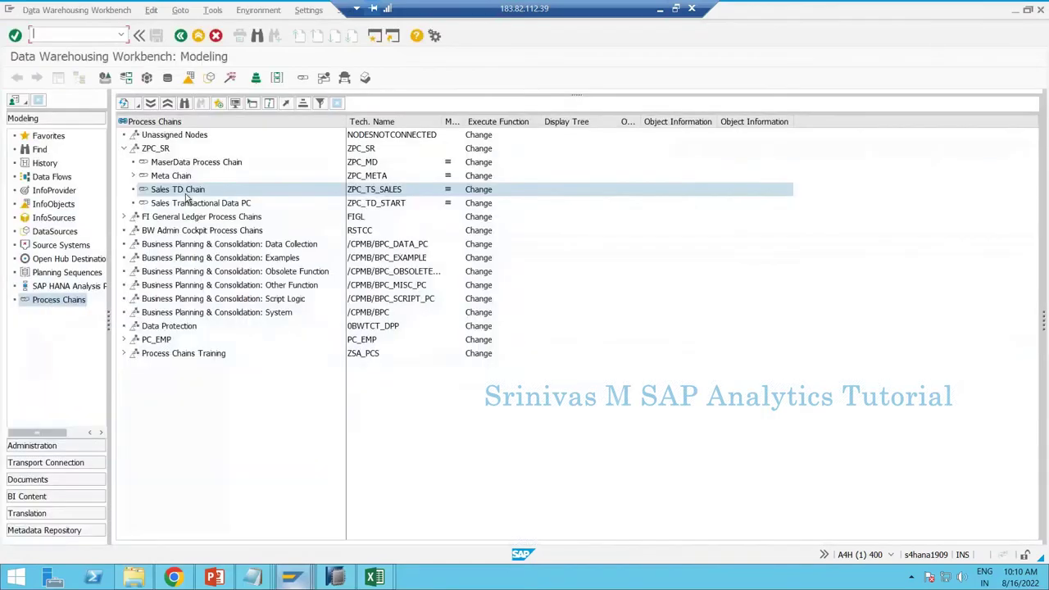
{"action": "right_click", "coordinate": [187, 195]}
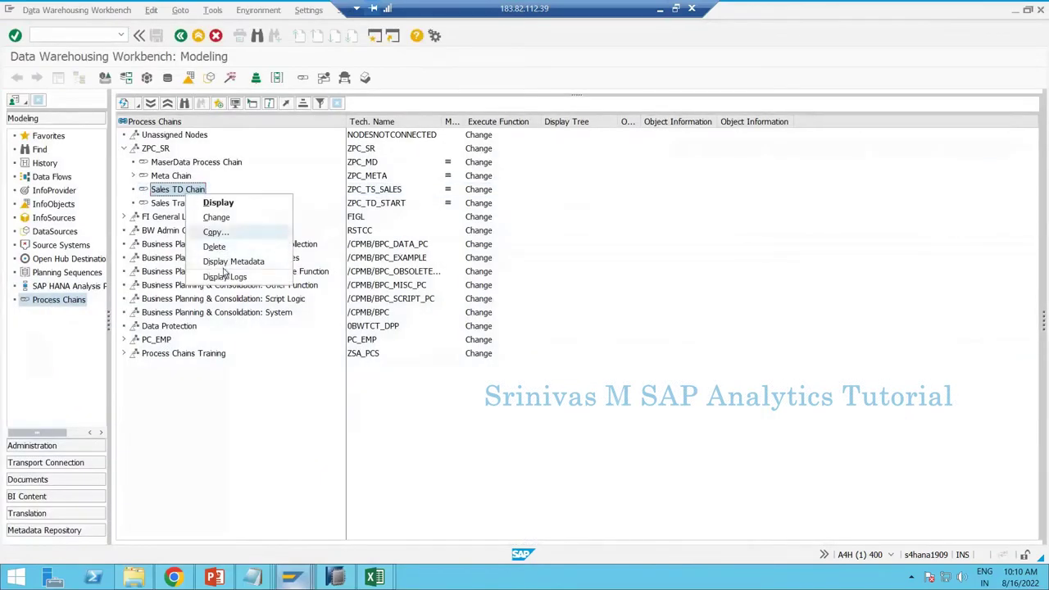
{"action": "left_click", "coordinate": [244, 217]}
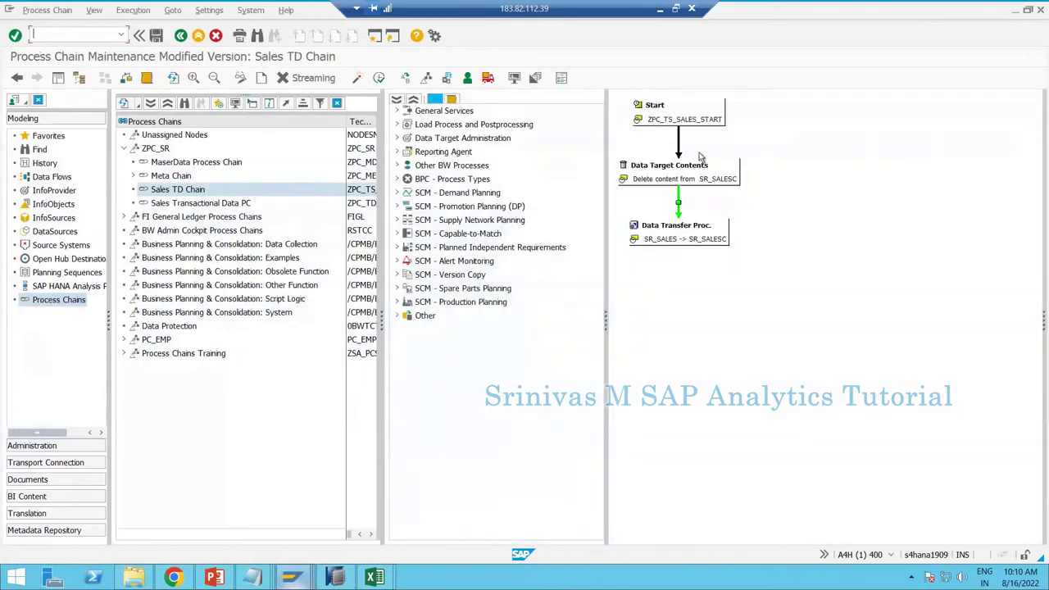
{"action": "right_click", "coordinate": [655, 174]}
{"action": "left_click", "coordinate": [688, 299]}
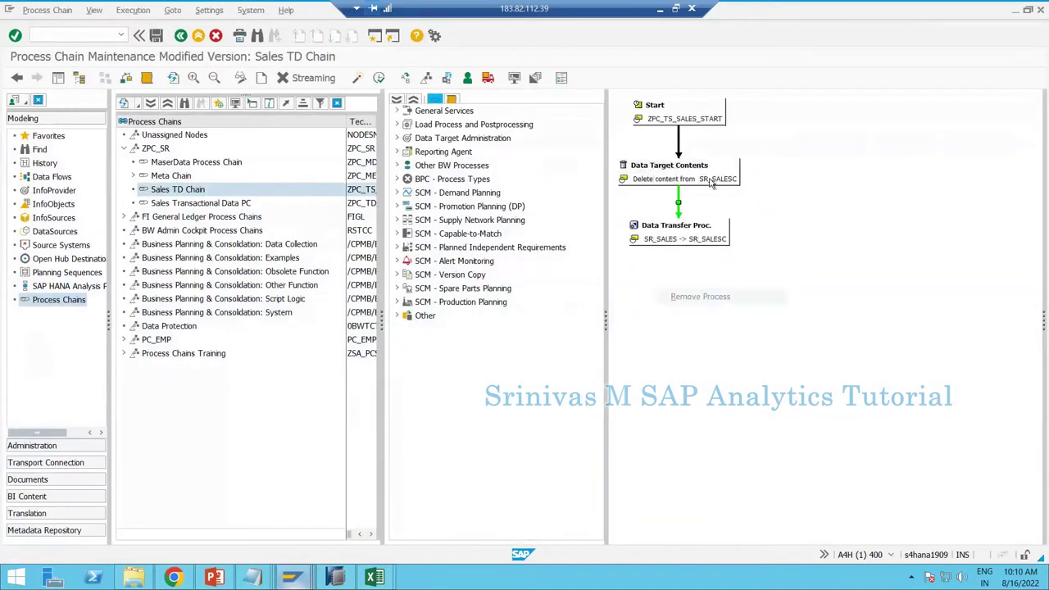
Check the SR_SALES -> SR_SALESC DTP's extraction settings and link Start directly to it.
{"action": "double_click", "coordinate": [687, 229]}
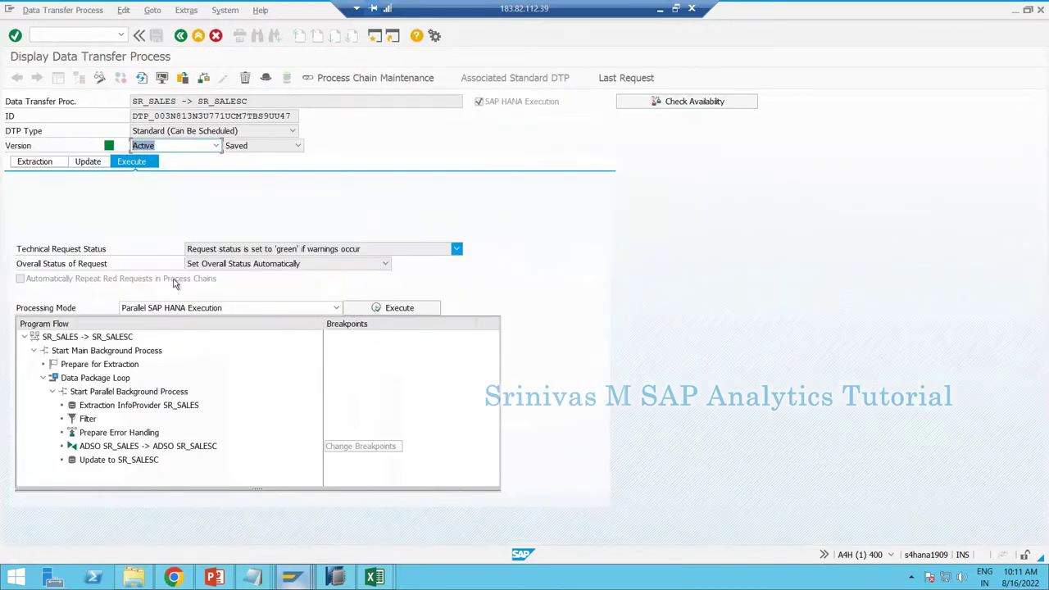
{"action": "left_click", "coordinate": [35, 162]}
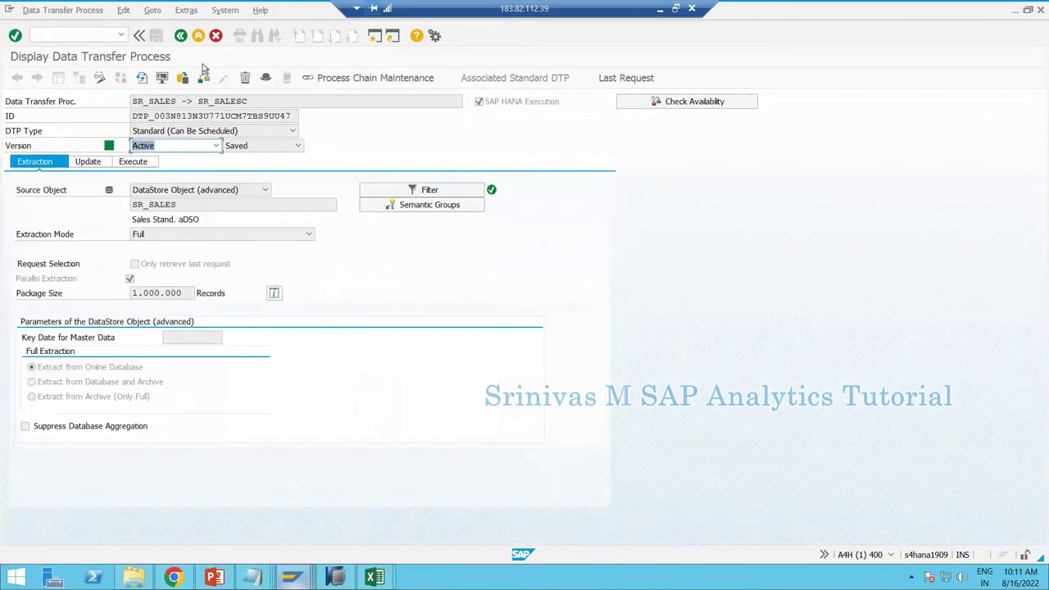
{"action": "left_click", "coordinate": [180, 35]}
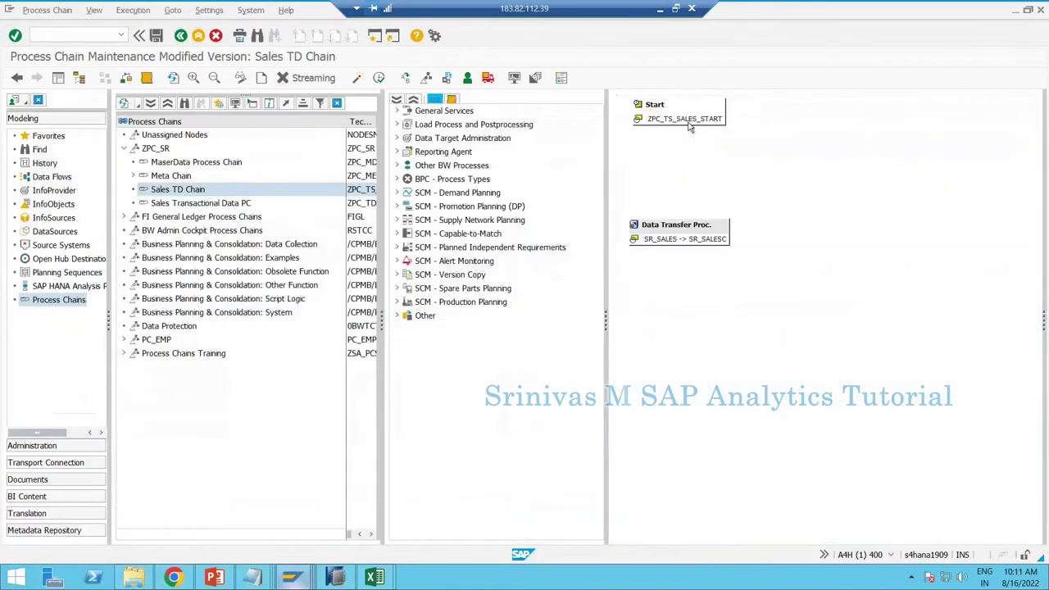
{"action": "left_click_drag", "start_coordinate": [690, 125], "coordinate": [690, 230]}
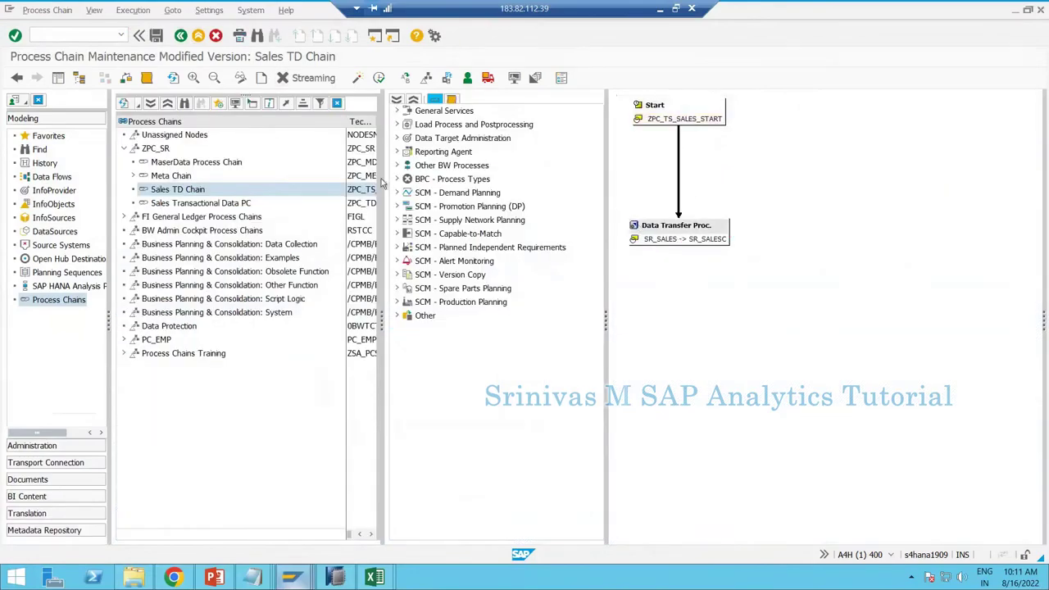
{"action": "left_click", "coordinate": [400, 124]}
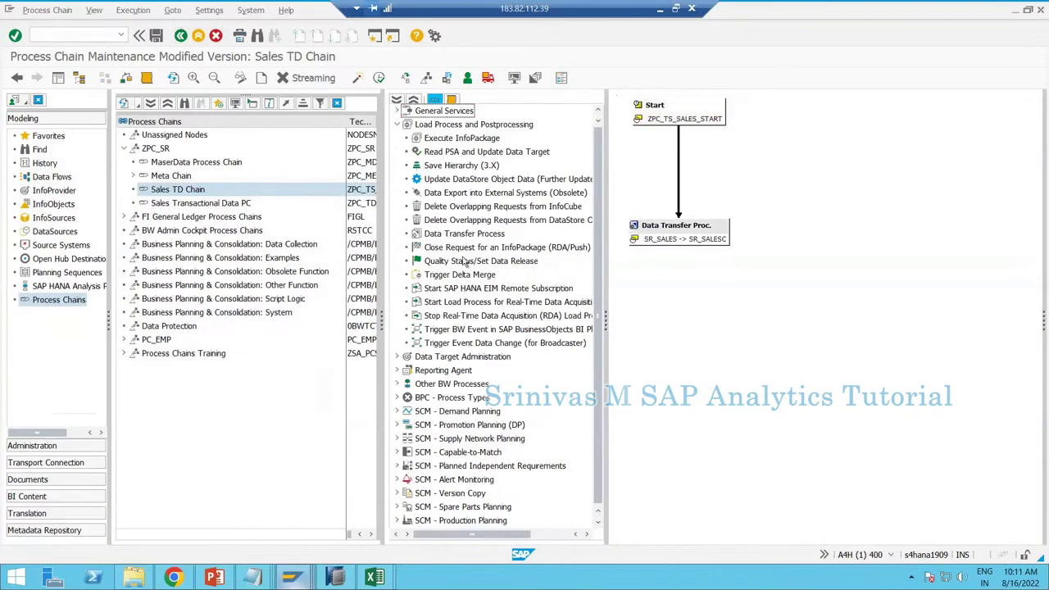
Create a Del. from DSO (adv.) variant for the SR_SALES -> SR_SALESC DTP and save it.
{"action": "double_click", "coordinate": [471, 219]}
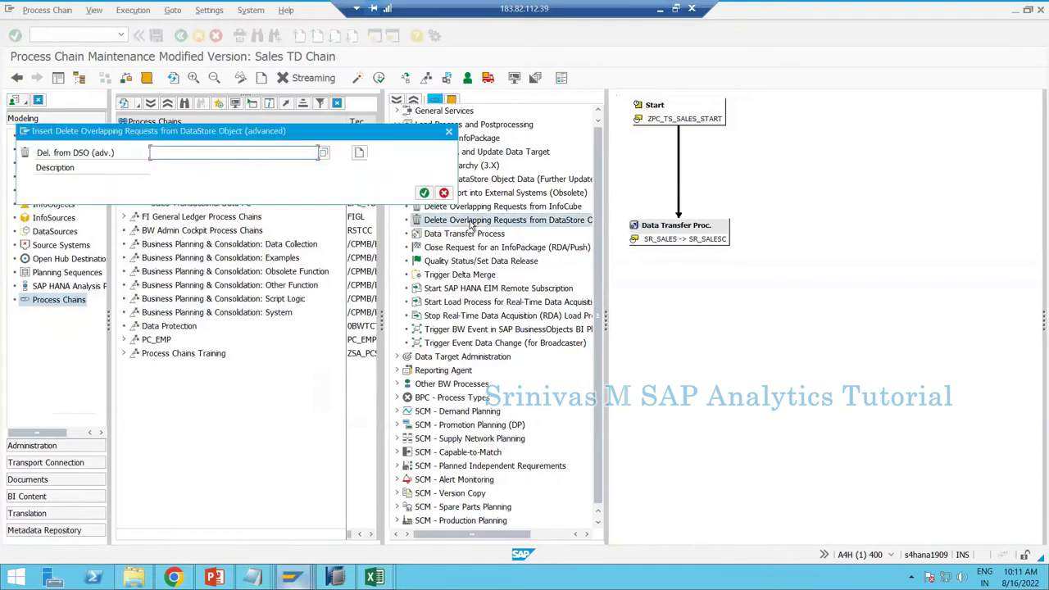
{"action": "type", "text": "ZPC_VAR_OVRL_REQ_DEL_SR_SALESC"}
{"action": "key", "text": "Return"}
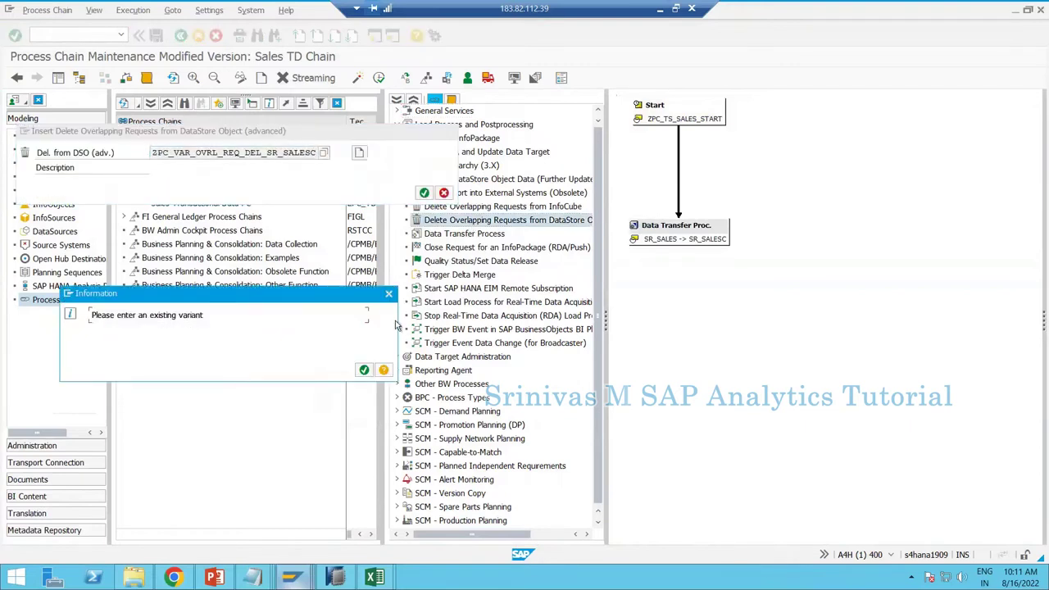
{"action": "key", "text": "Return"}
{"action": "left_click", "coordinate": [360, 153]}
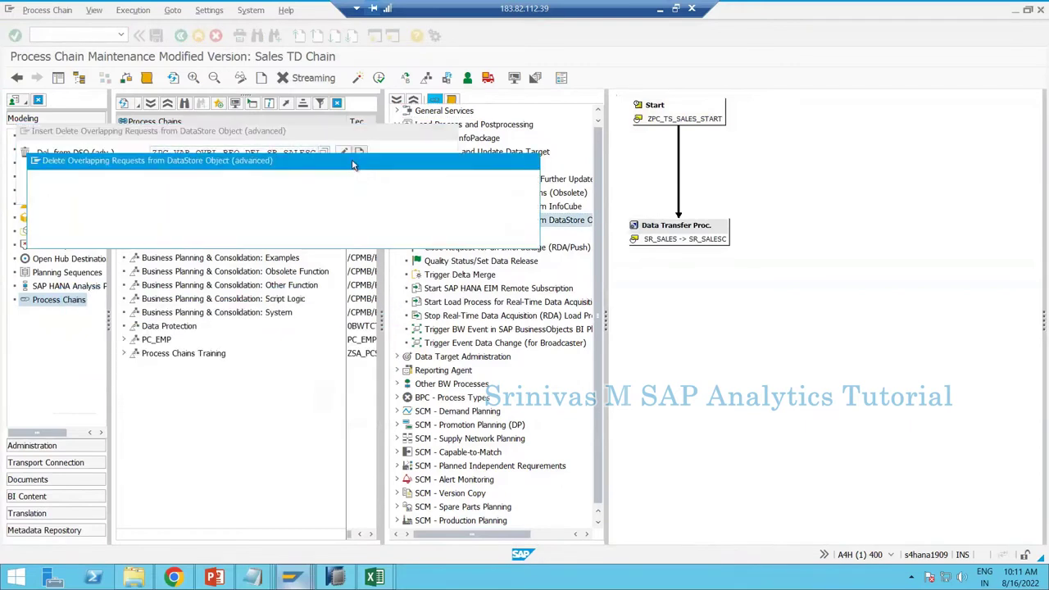
{"action": "type", "text": "ZPC_VAR_OVRL_REQ_DEL_SR_SALESC"}
{"action": "key", "text": "Return"}
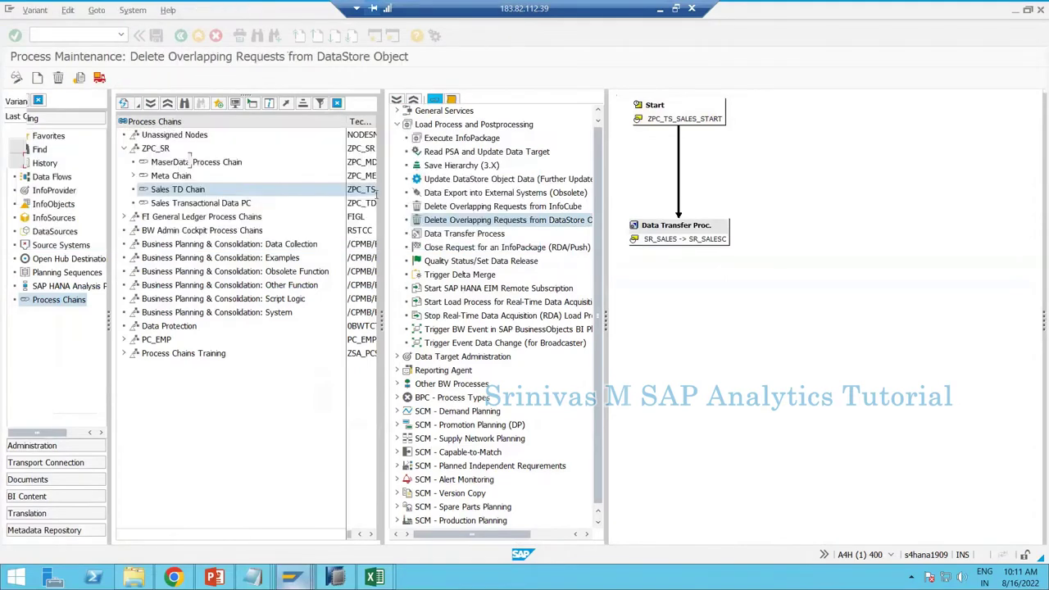
{"action": "left_click", "coordinate": [54, 159]}
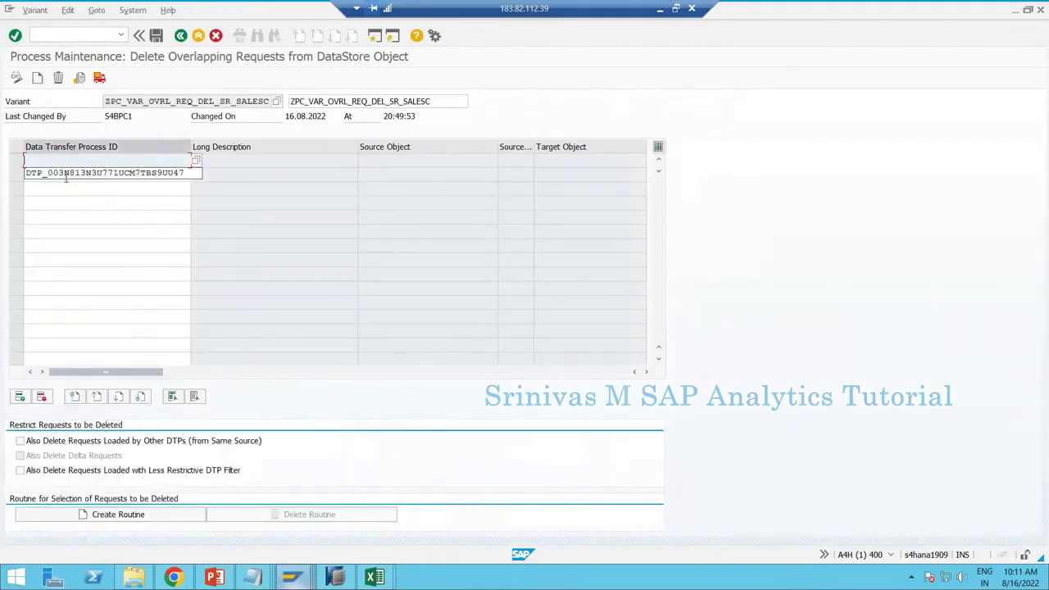
{"action": "left_click", "coordinate": [71, 173]}
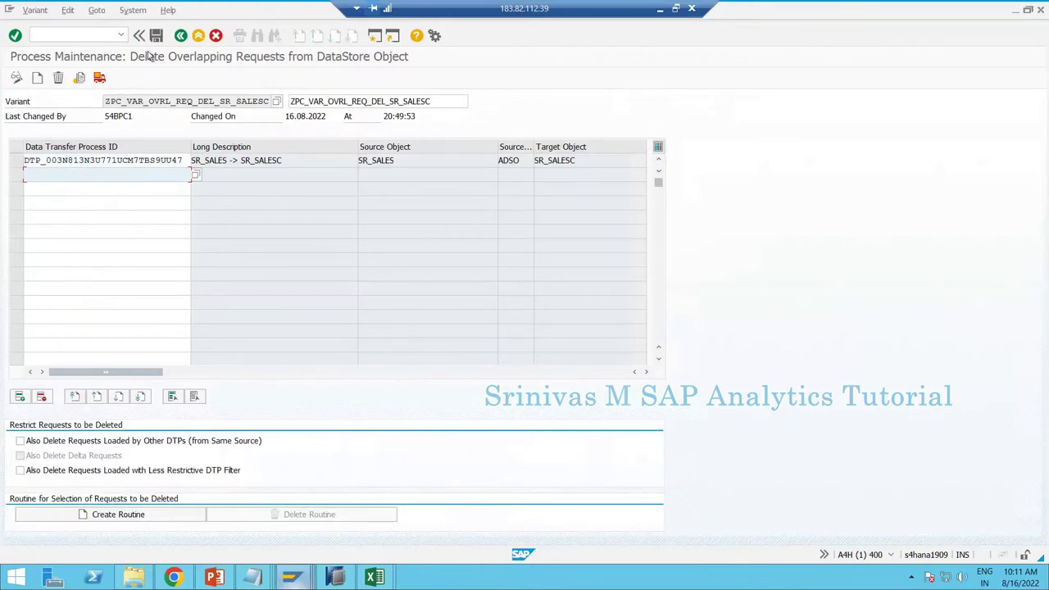
{"action": "left_click", "coordinate": [157, 36]}
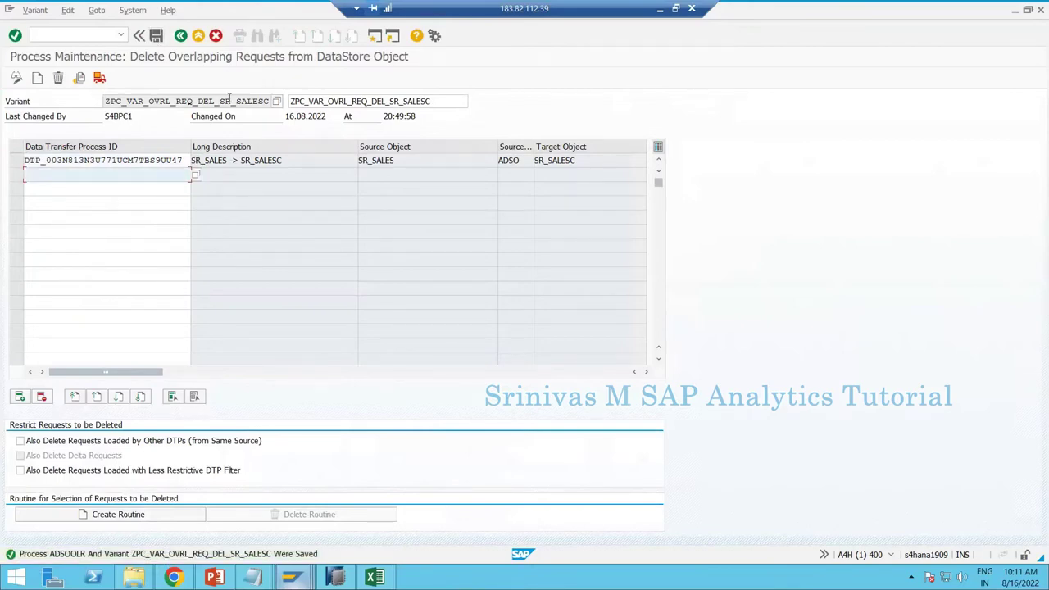
Insert the deletion step into the chain, linked after the DTP on success.
{"action": "left_click", "coordinate": [182, 38]}
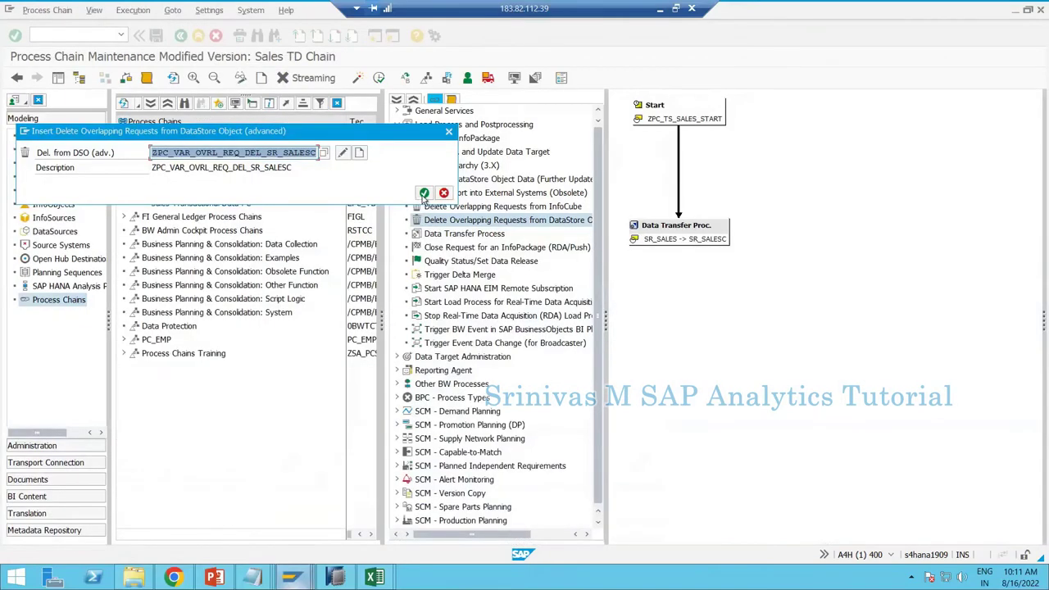
{"action": "left_click", "coordinate": [423, 193]}
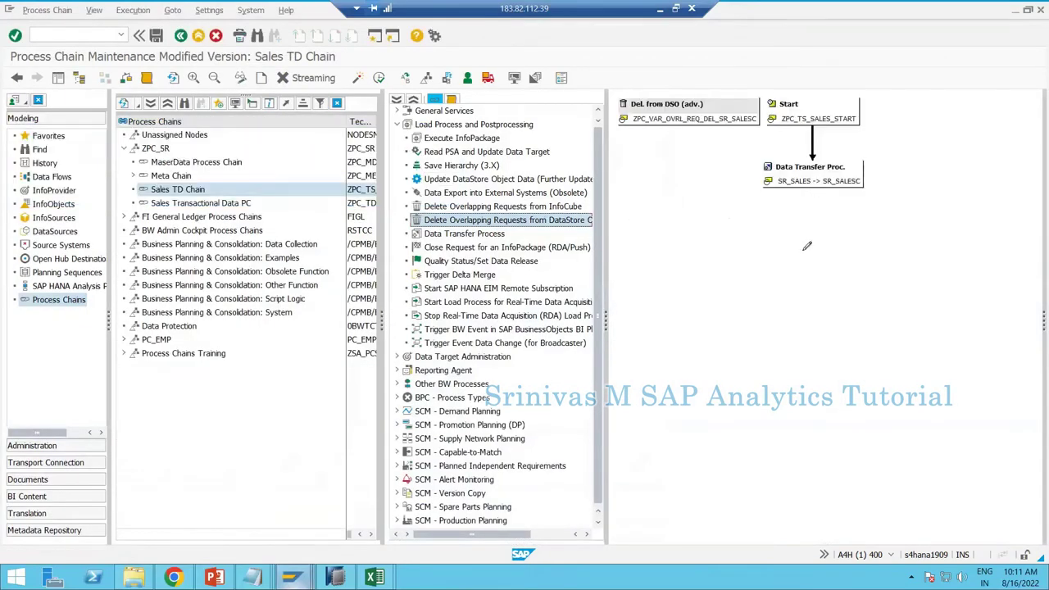
{"action": "left_click_drag", "start_coordinate": [709, 110], "coordinate": [807, 174]}
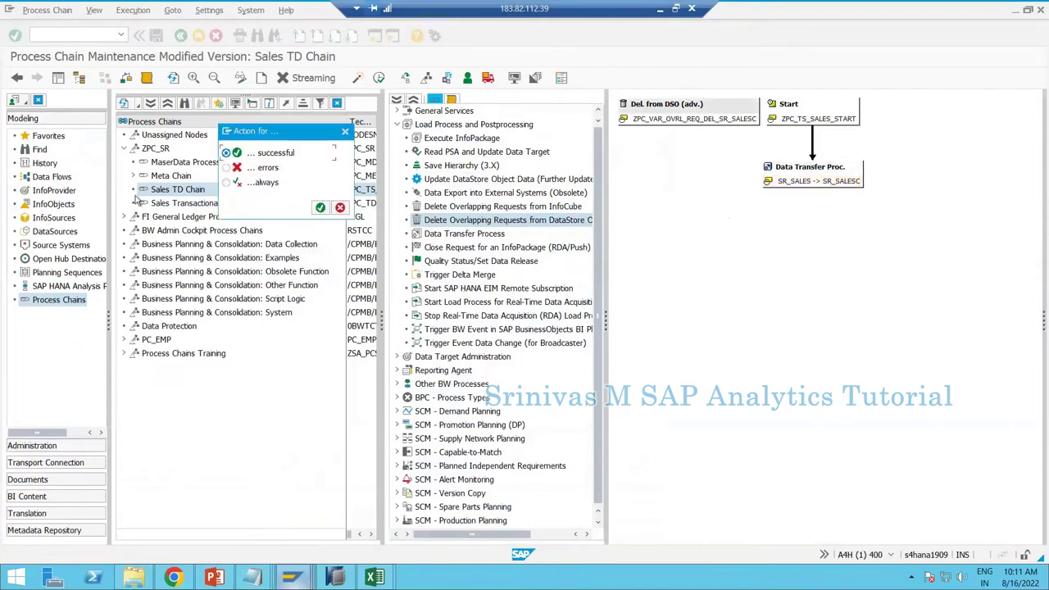
{"action": "left_click", "coordinate": [320, 208]}
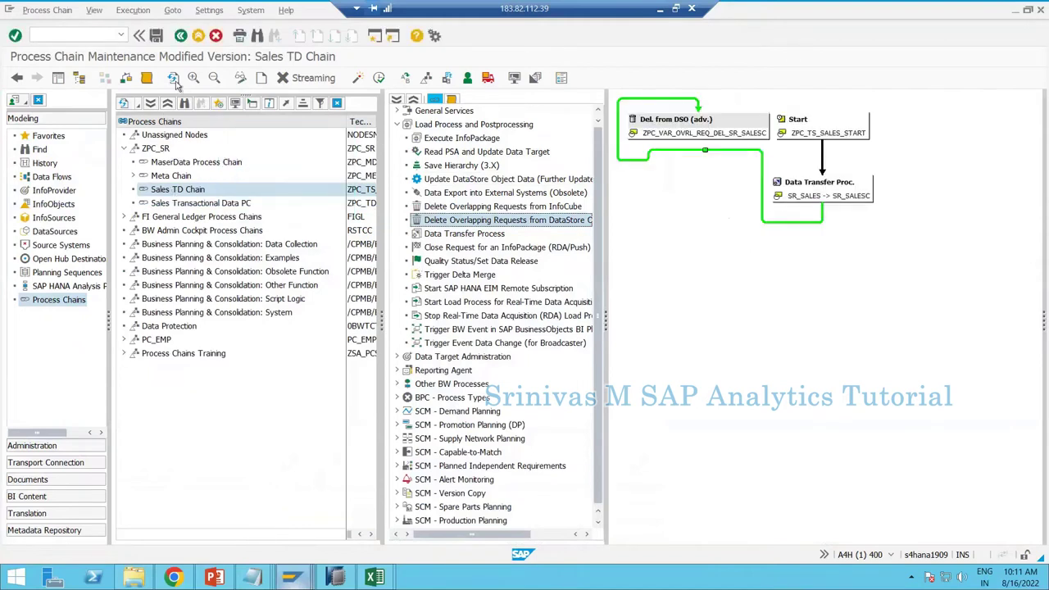
Rearrange the chain layout and activate ZPC_TS_SALES.
{"action": "left_click", "coordinate": [173, 78]}
{"action": "left_click", "coordinate": [664, 184]}
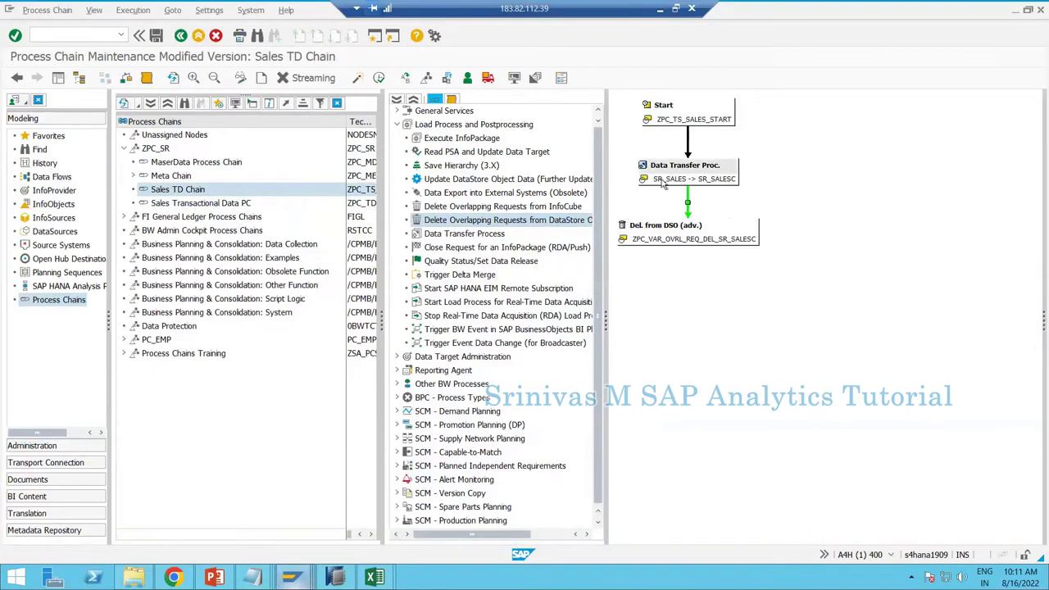
{"action": "left_click", "coordinate": [687, 242]}
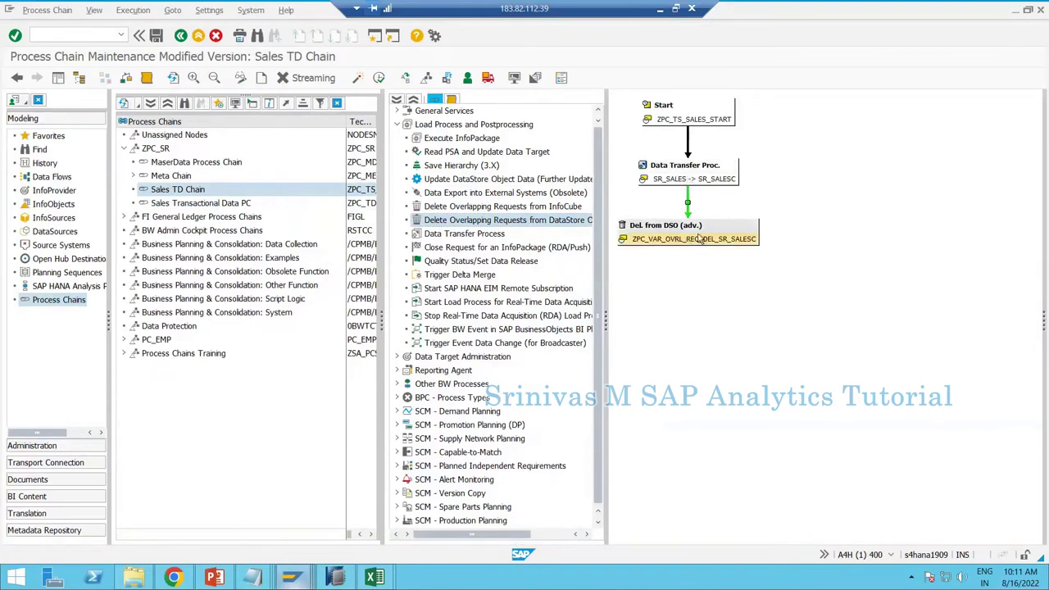
{"action": "left_click", "coordinate": [241, 79]}
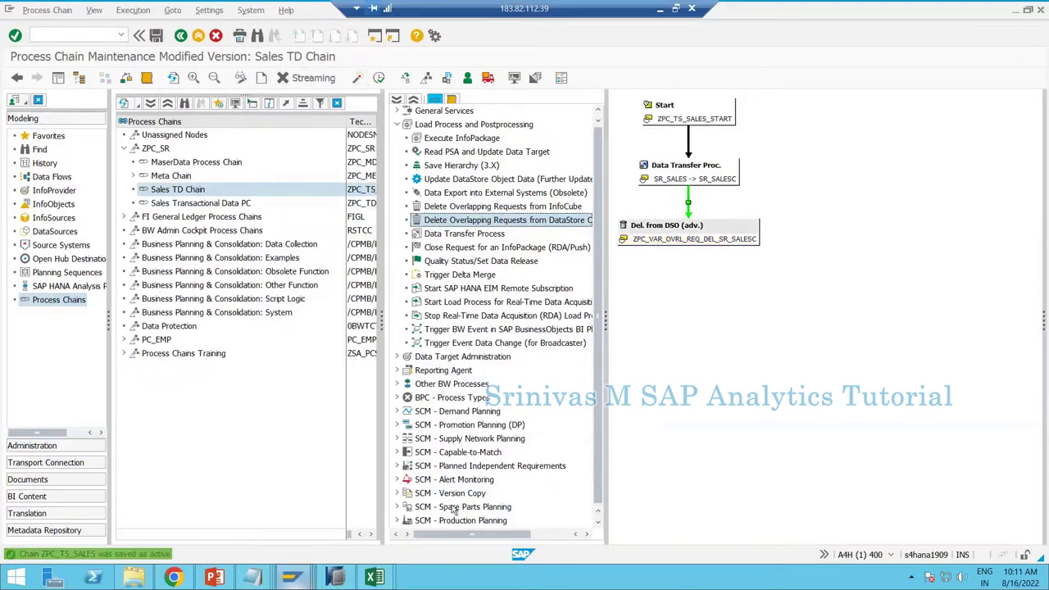
{"action": "right_click", "coordinate": [689, 180]}
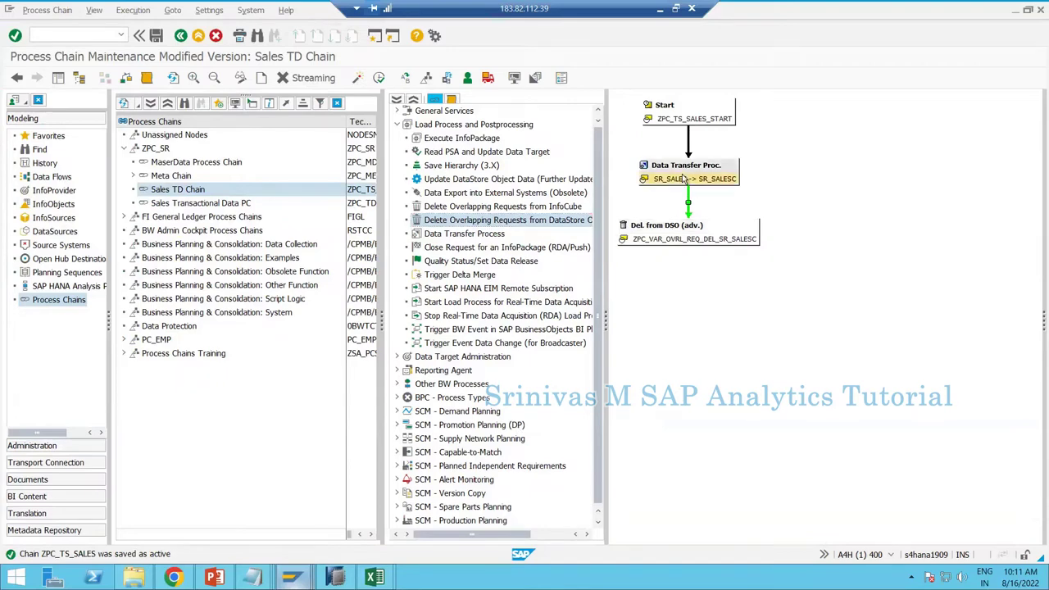
{"action": "left_click", "coordinate": [691, 184]}
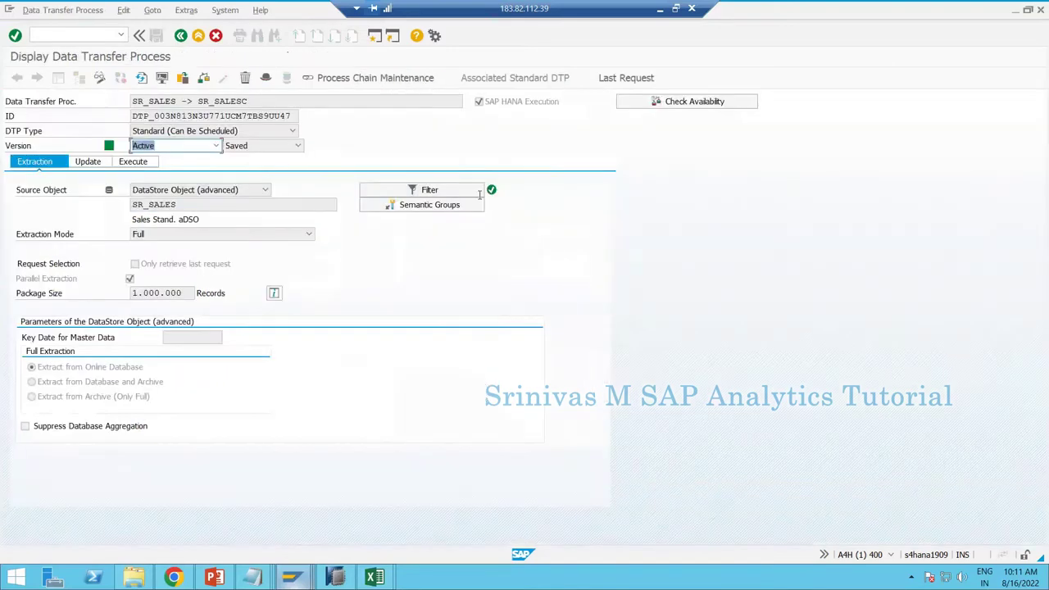
{"action": "left_click", "coordinate": [480, 191]}
{"action": "left_click", "coordinate": [180, 36]}
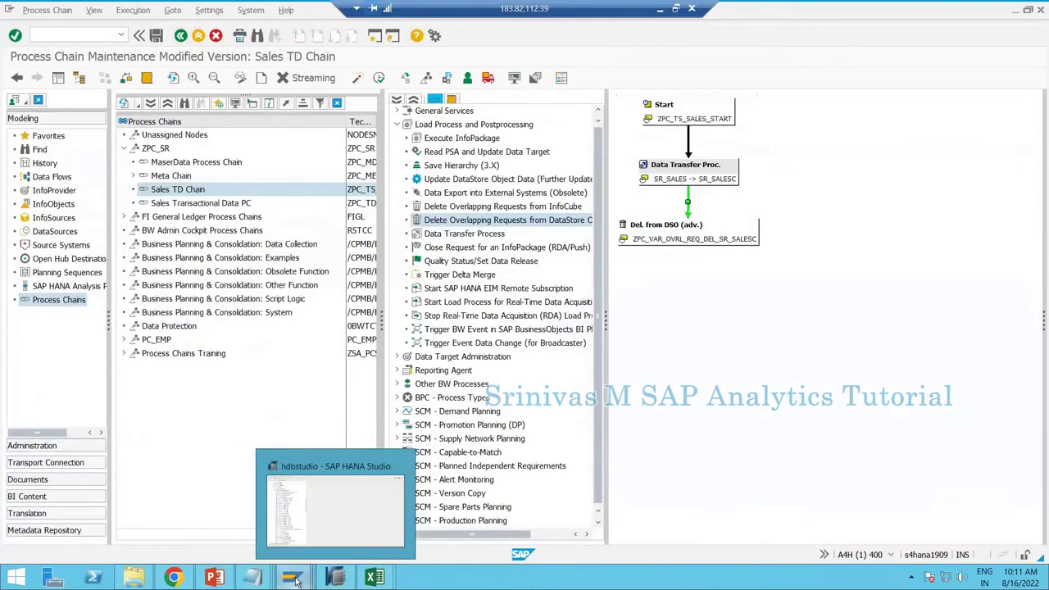
{"action": "mouse_move", "coordinate": [291, 575]}
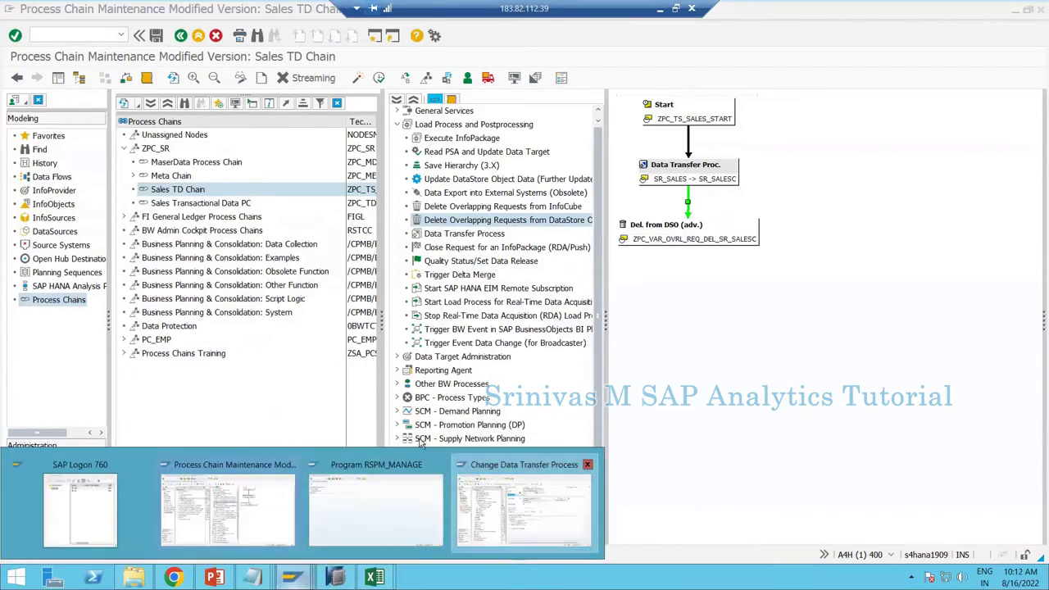
{"action": "left_click", "coordinate": [485, 489]}
{"action": "mouse_move", "coordinate": [289, 578]}
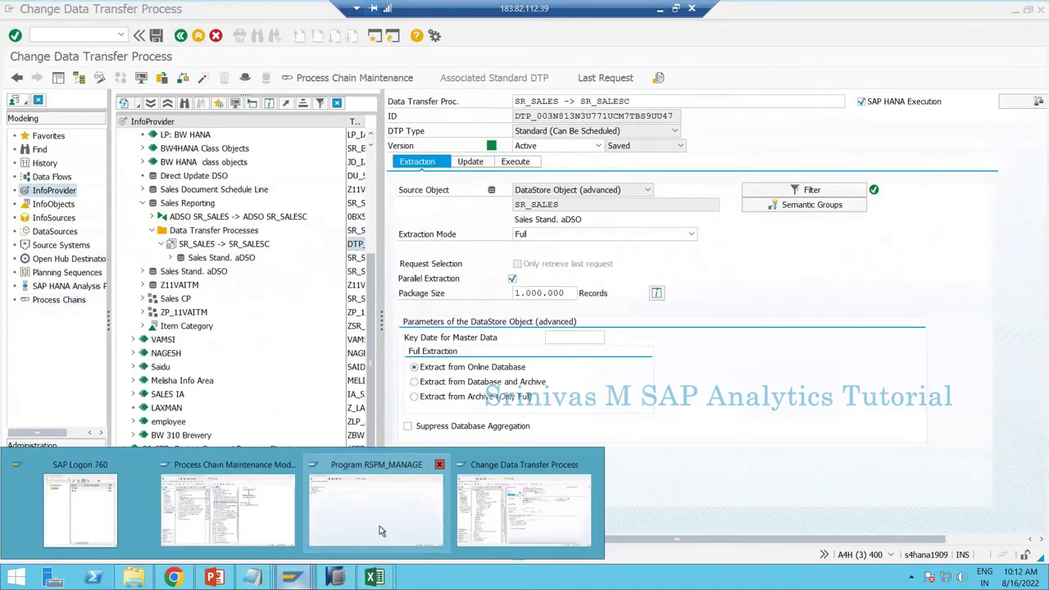
{"action": "left_click", "coordinate": [369, 504]}
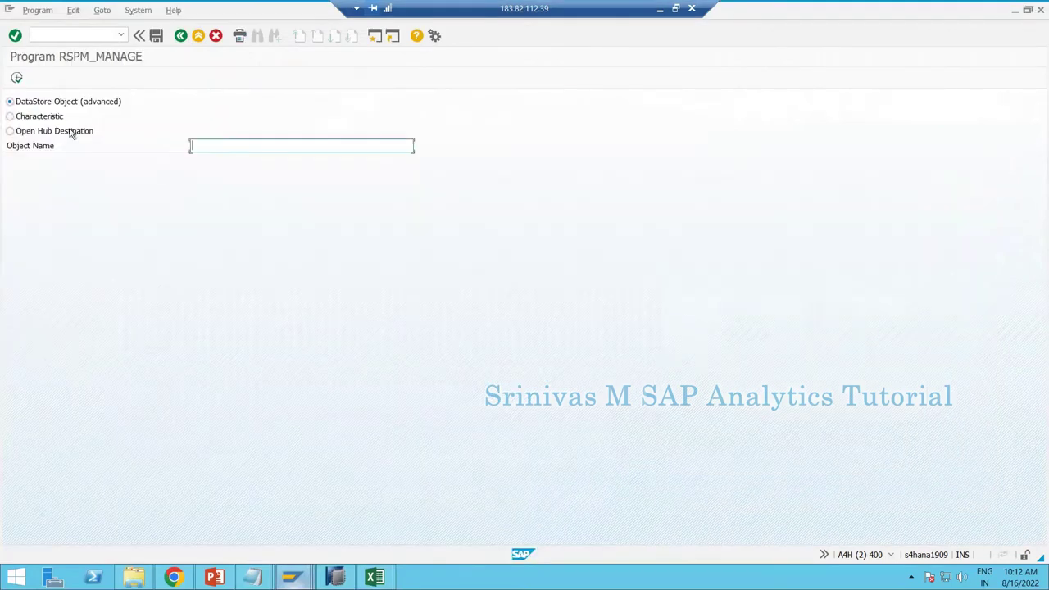
{"action": "left_click", "coordinate": [246, 145]}
{"action": "left_click", "coordinate": [238, 155]}
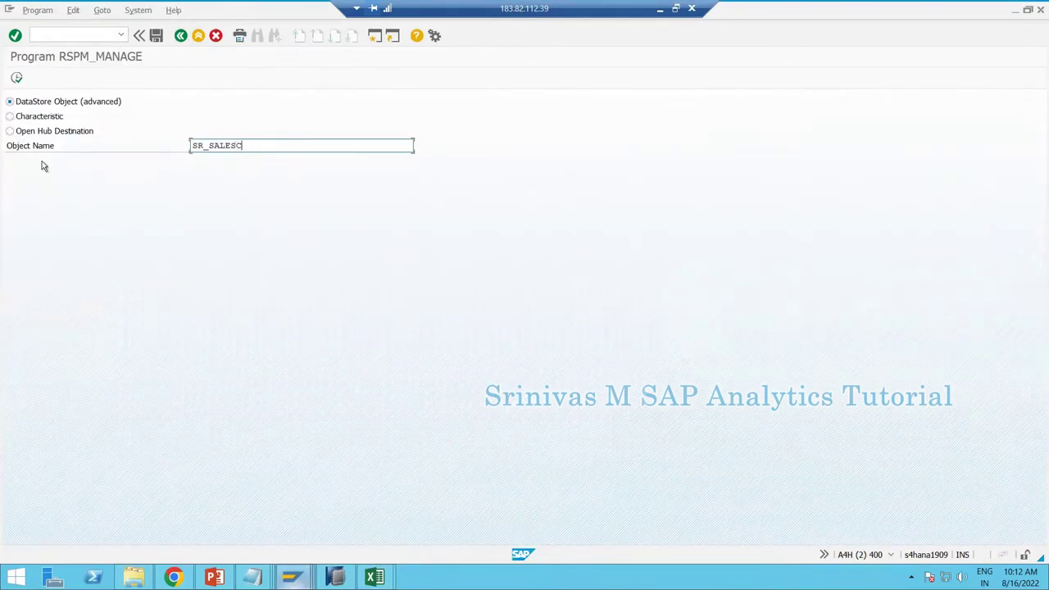
{"action": "left_click", "coordinate": [17, 79]}
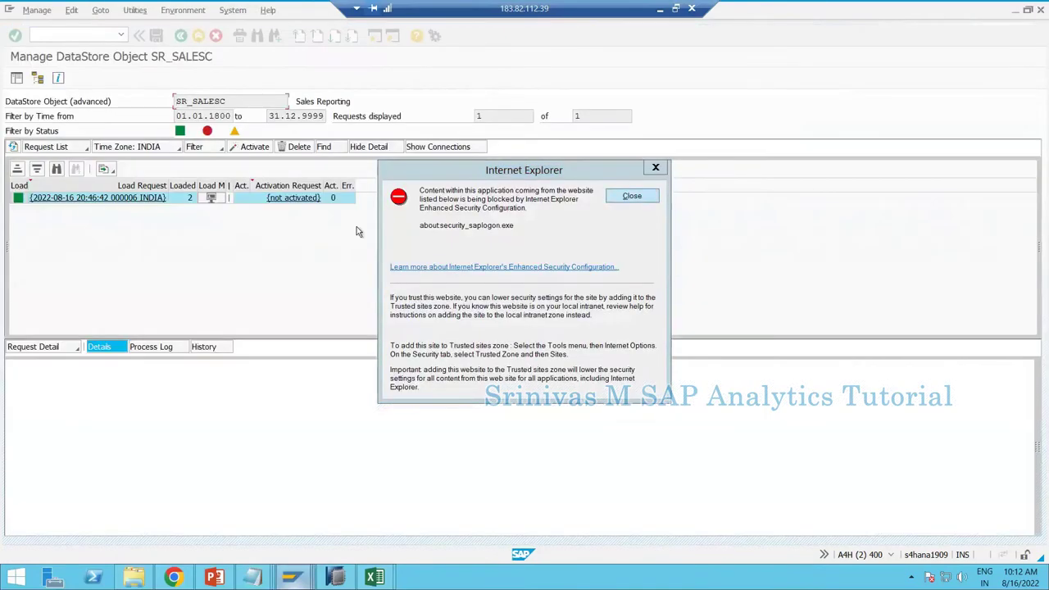
{"action": "left_click", "coordinate": [626, 199]}
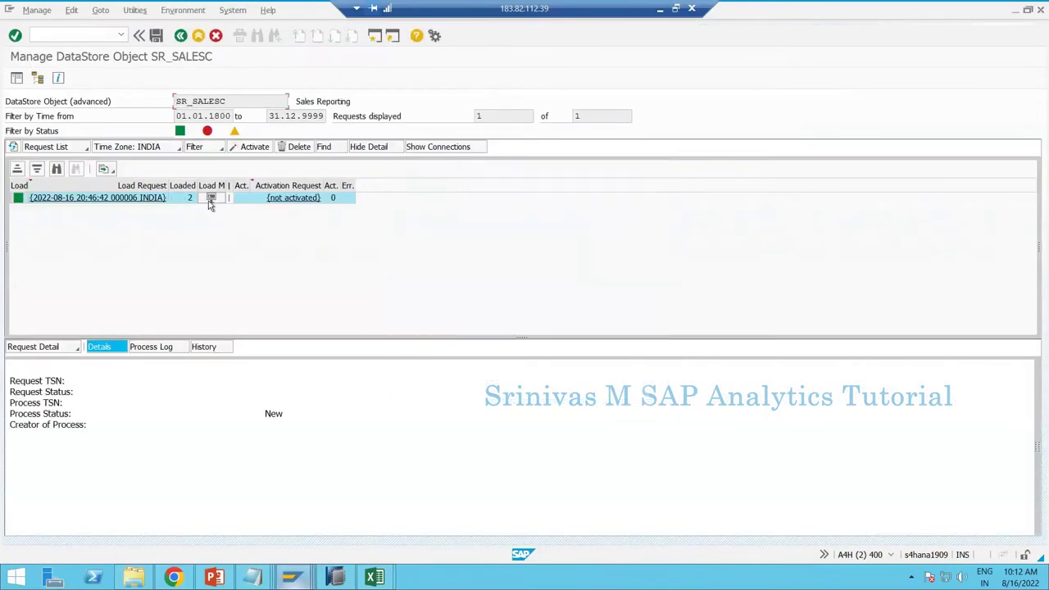
{"action": "left_click", "coordinate": [210, 199]}
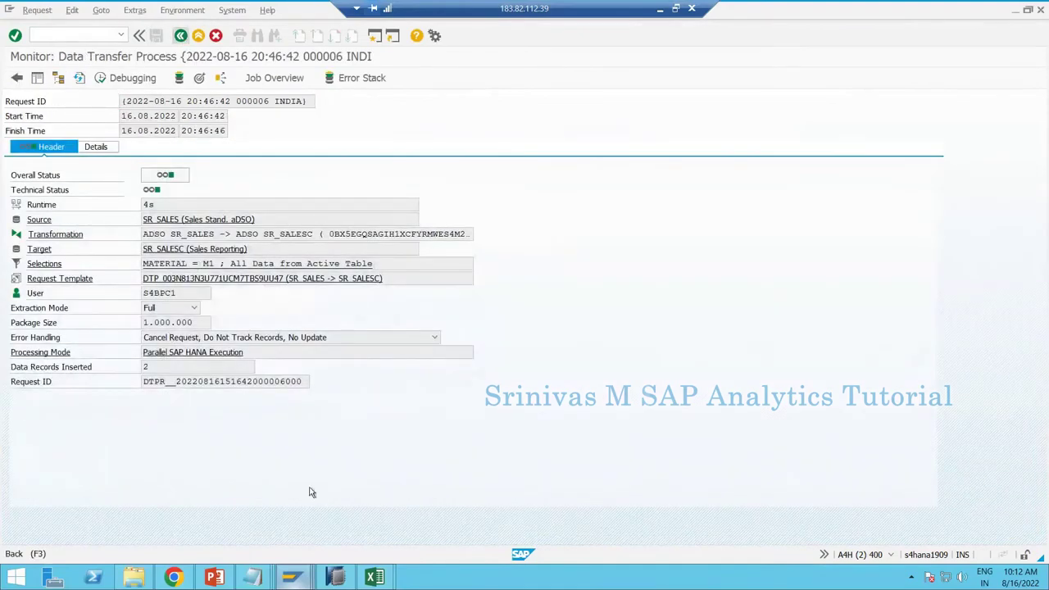
{"action": "mouse_move", "coordinate": [323, 528]}
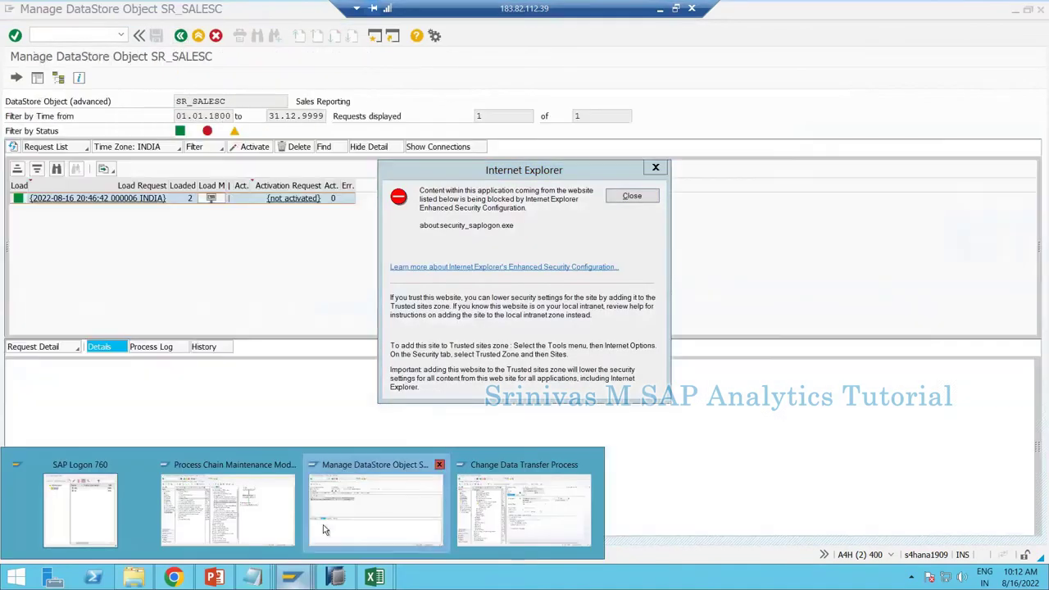
{"action": "left_click", "coordinate": [288, 524]}
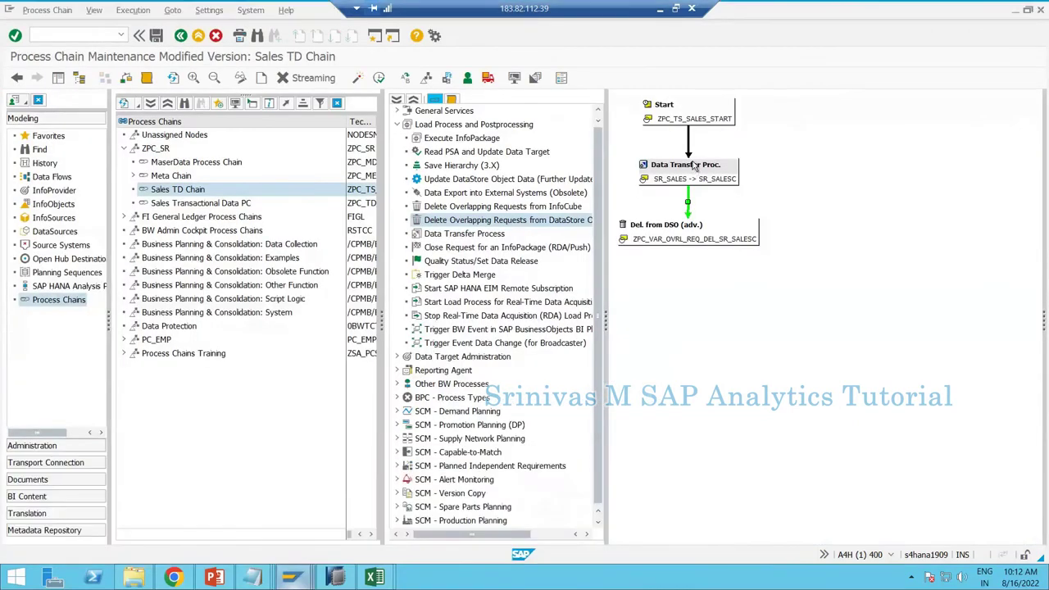
{"action": "left_click", "coordinate": [684, 232]}
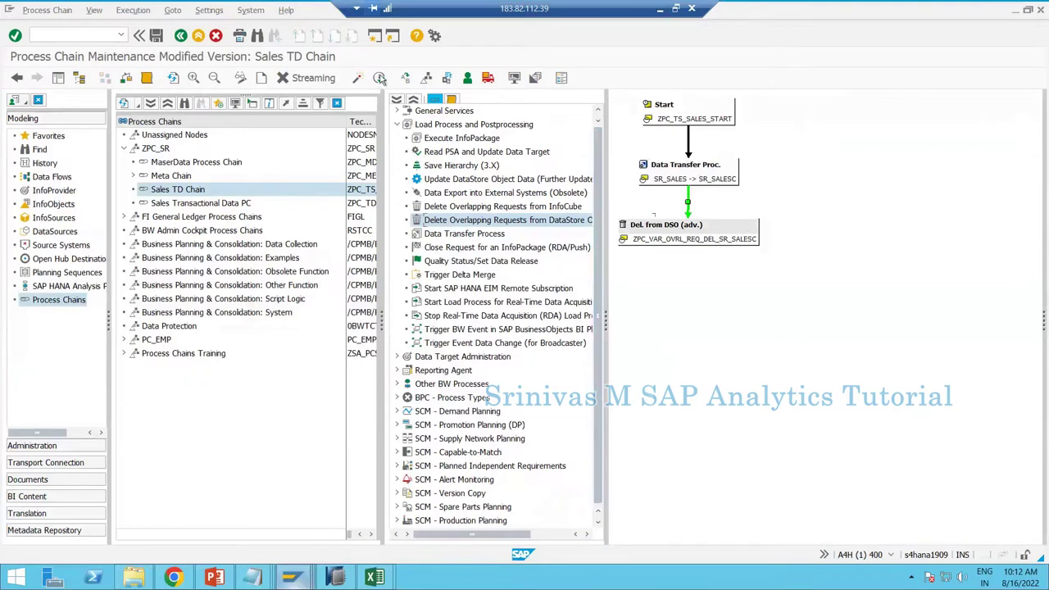
{"action": "left_click", "coordinate": [380, 78]}
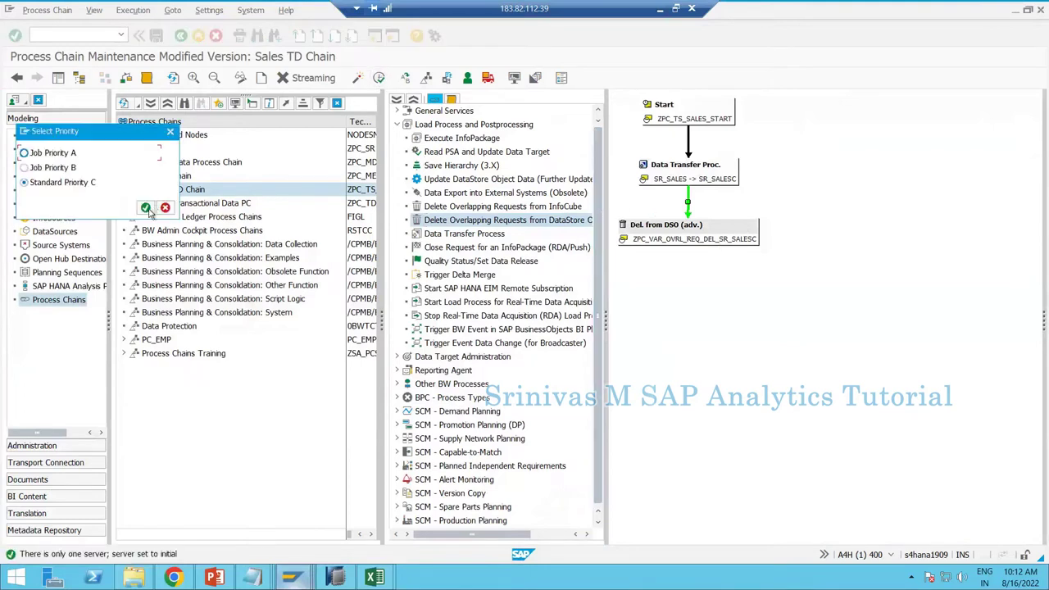
Schedule the chain with standard priority C and refresh its run log repeatedly.
{"action": "left_click", "coordinate": [144, 208]}
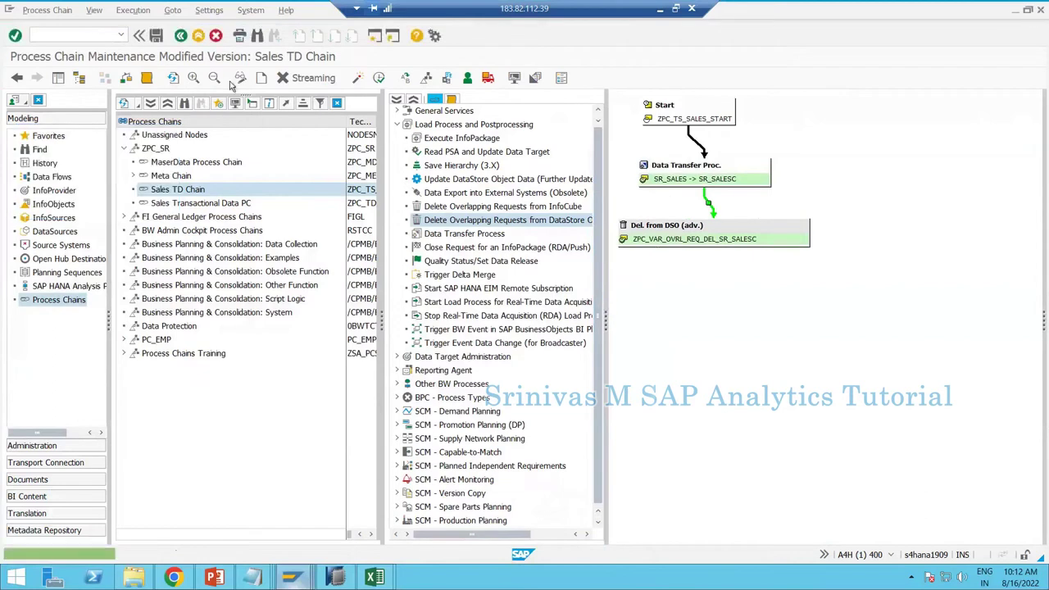
{"action": "left_click", "coordinate": [147, 77]}
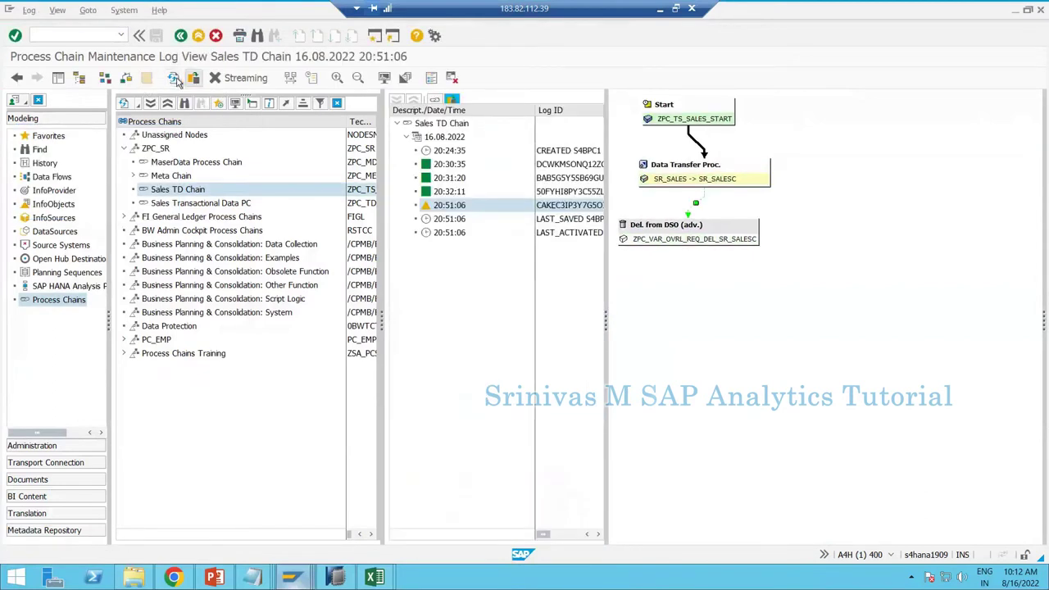
{"action": "left_click", "coordinate": [174, 78]}
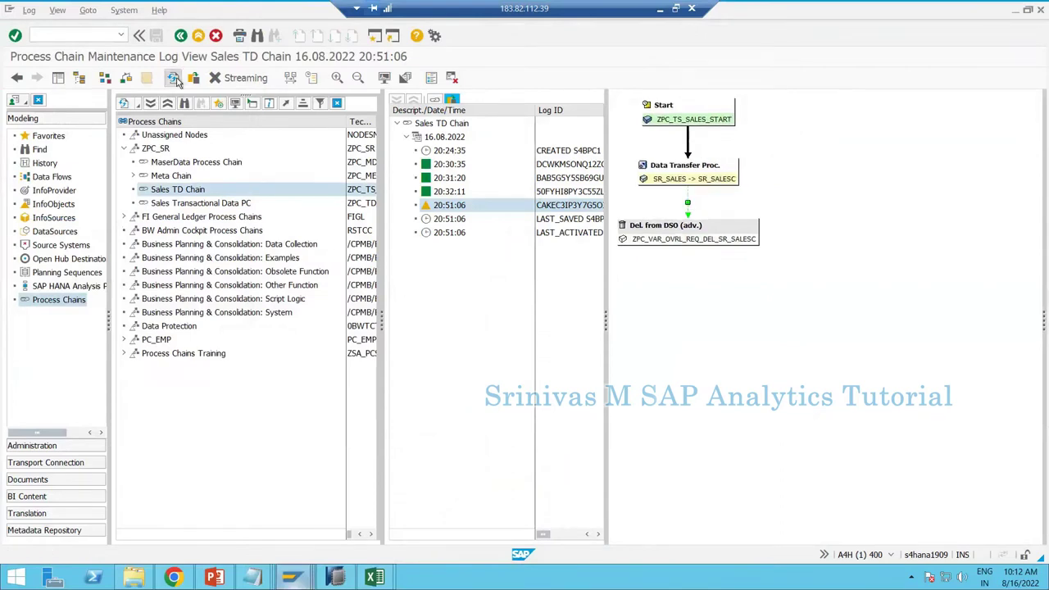
{"action": "left_click", "coordinate": [174, 77]}
{"action": "left_click", "coordinate": [175, 78]}
Reload the SR_SALESC request list, then return to the chain log window.
{"action": "left_click", "coordinate": [295, 578]}
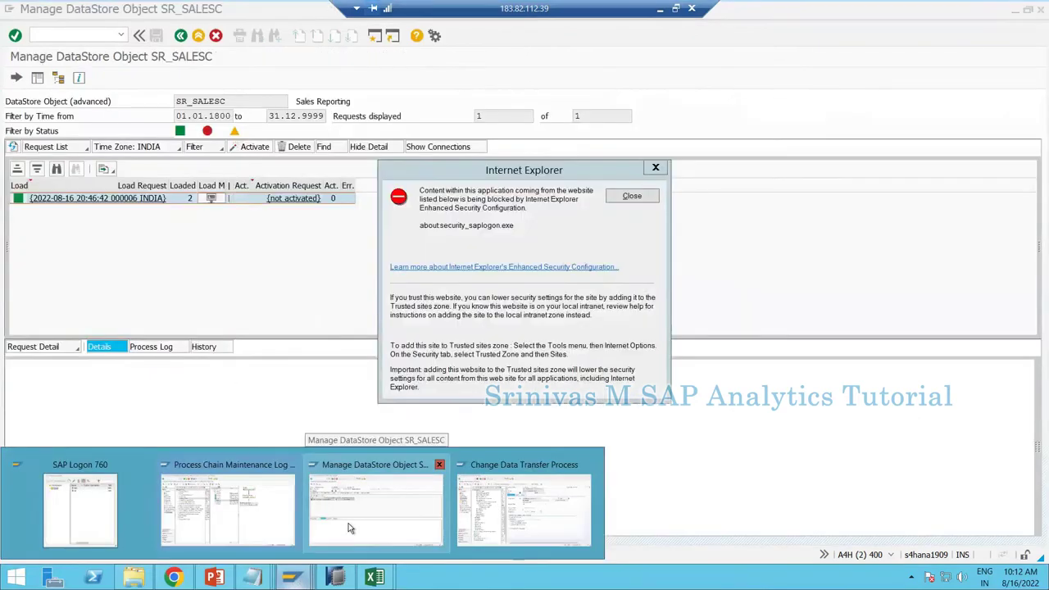
{"action": "left_click", "coordinate": [348, 525]}
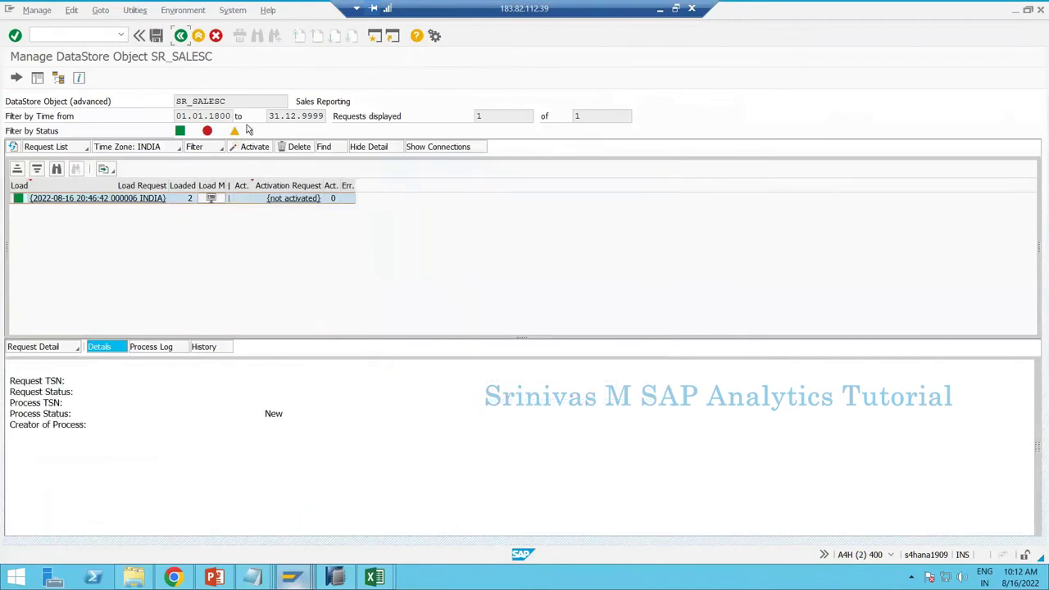
{"action": "left_click", "coordinate": [14, 149]}
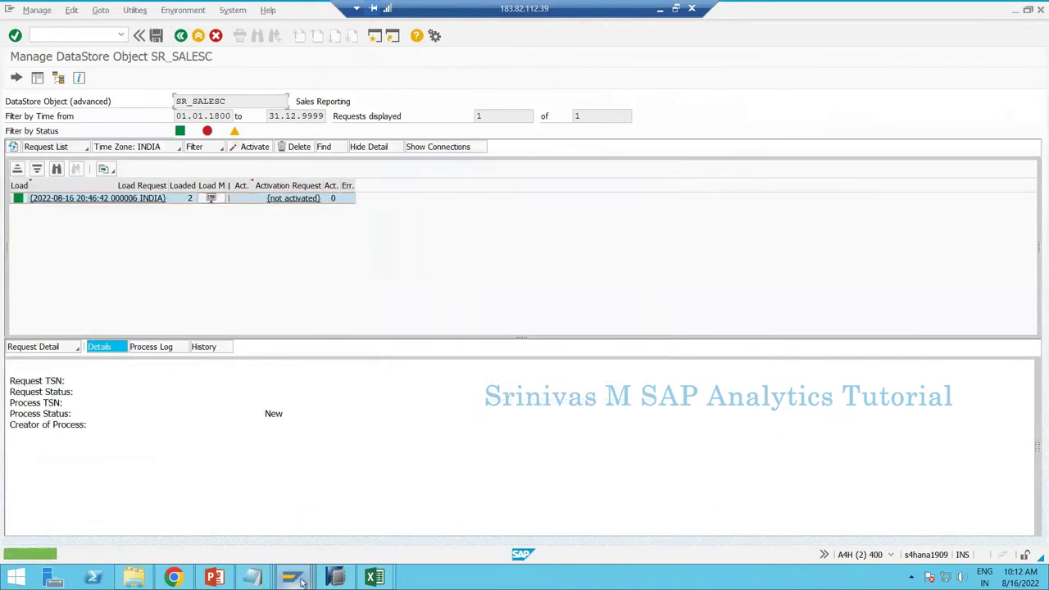
{"action": "mouse_move", "coordinate": [291, 578]}
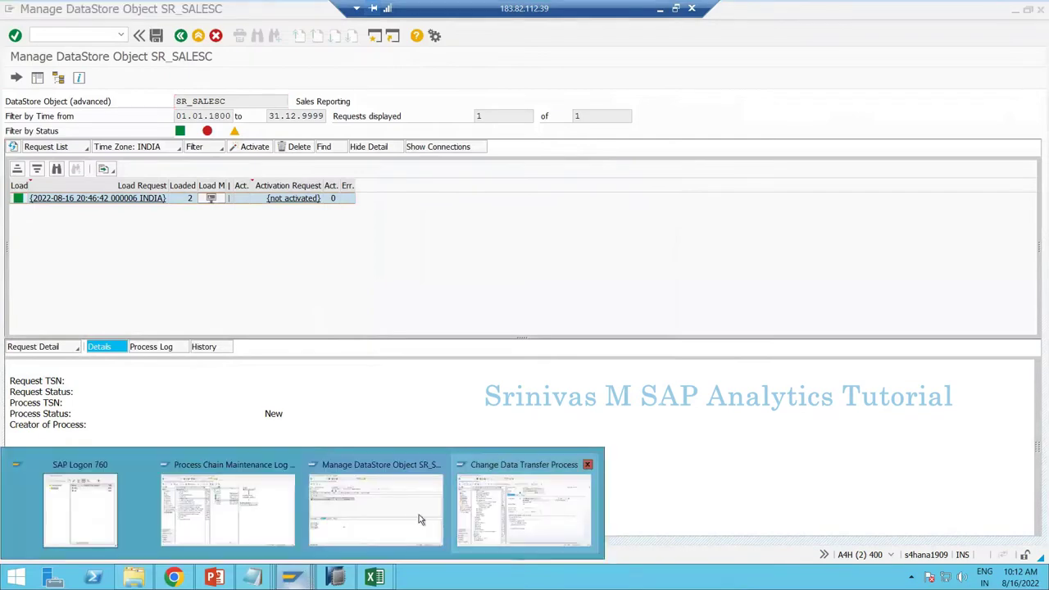
{"action": "left_click", "coordinate": [246, 513]}
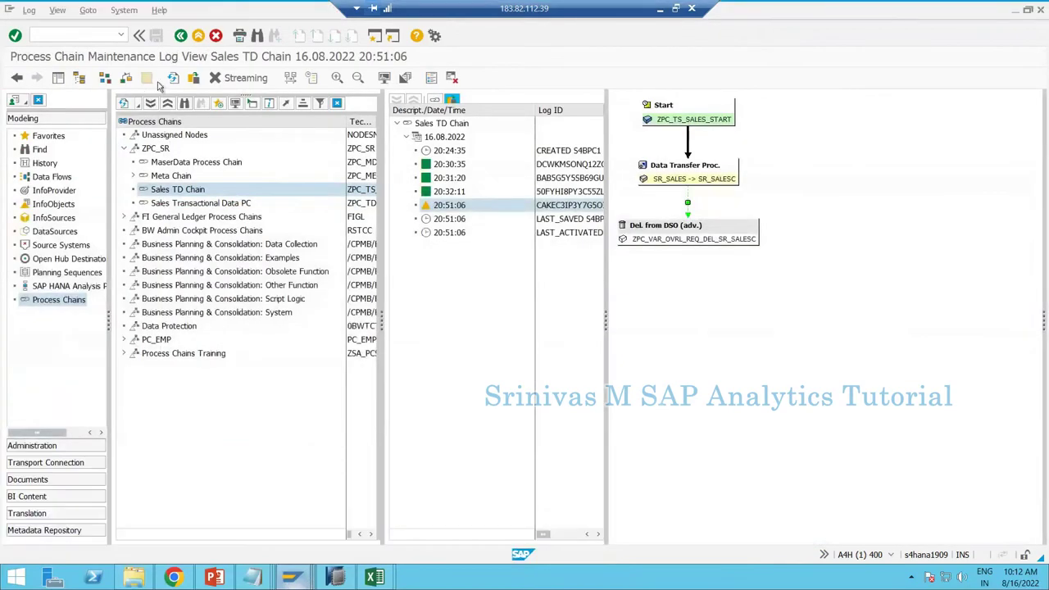
Inspect the failed DTP step's chain and background logs showing the DTP lock error.
{"action": "left_click", "coordinate": [173, 79]}
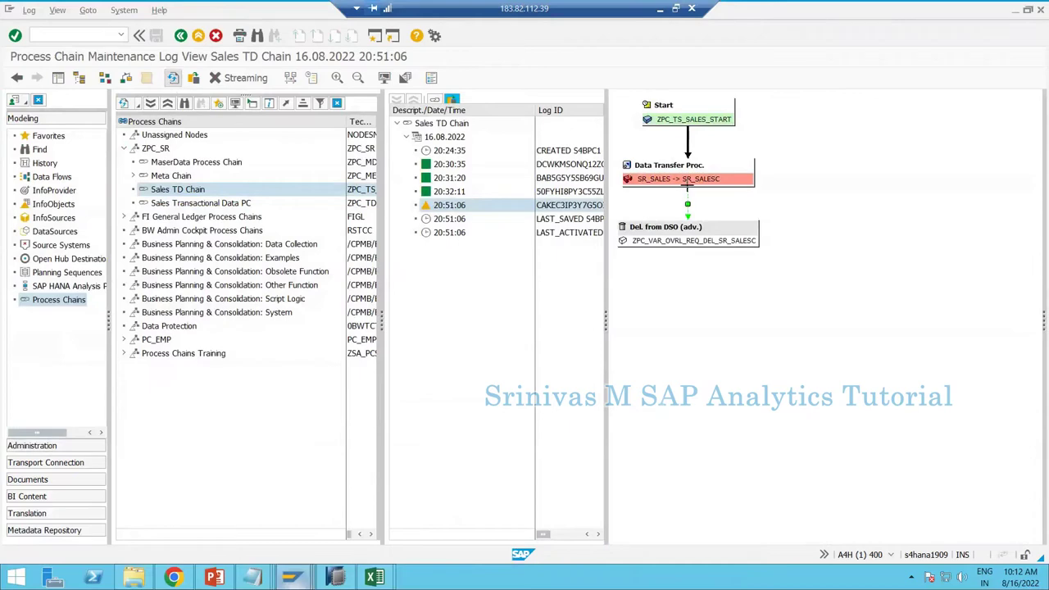
{"action": "double_click", "coordinate": [692, 176]}
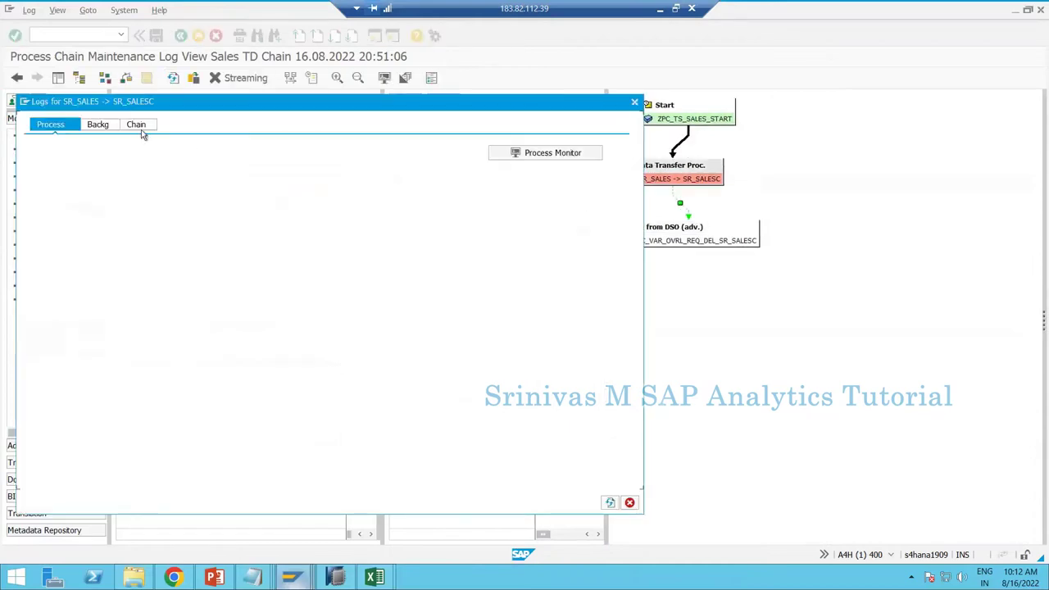
{"action": "left_click", "coordinate": [138, 127]}
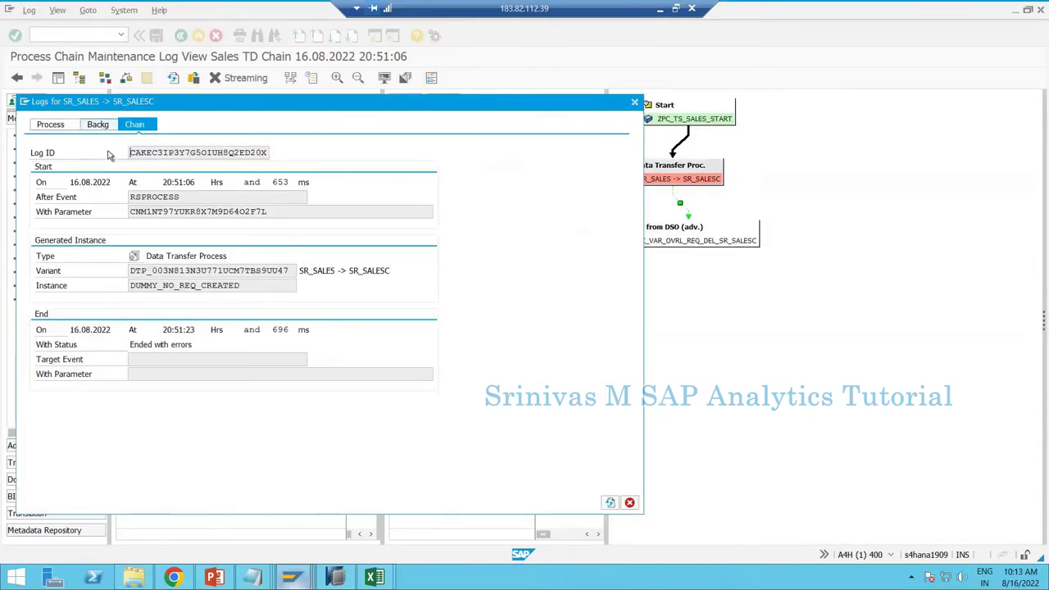
{"action": "left_click", "coordinate": [98, 125]}
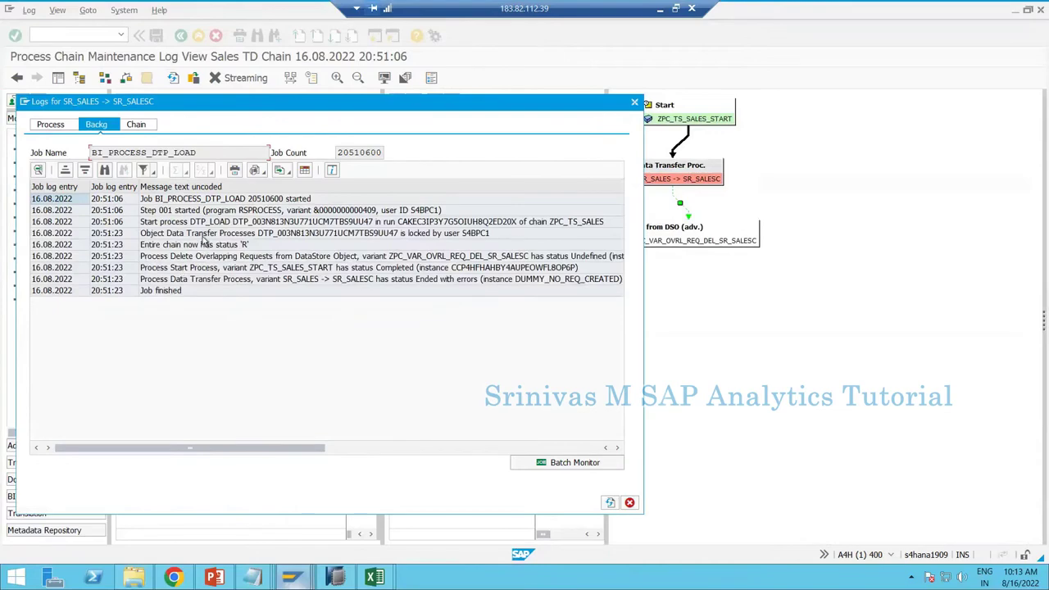
{"action": "left_click", "coordinate": [205, 235]}
Exit the Change Data Transfer Process screen to release the lock, then close the log dialog.
{"action": "left_click", "coordinate": [302, 581]}
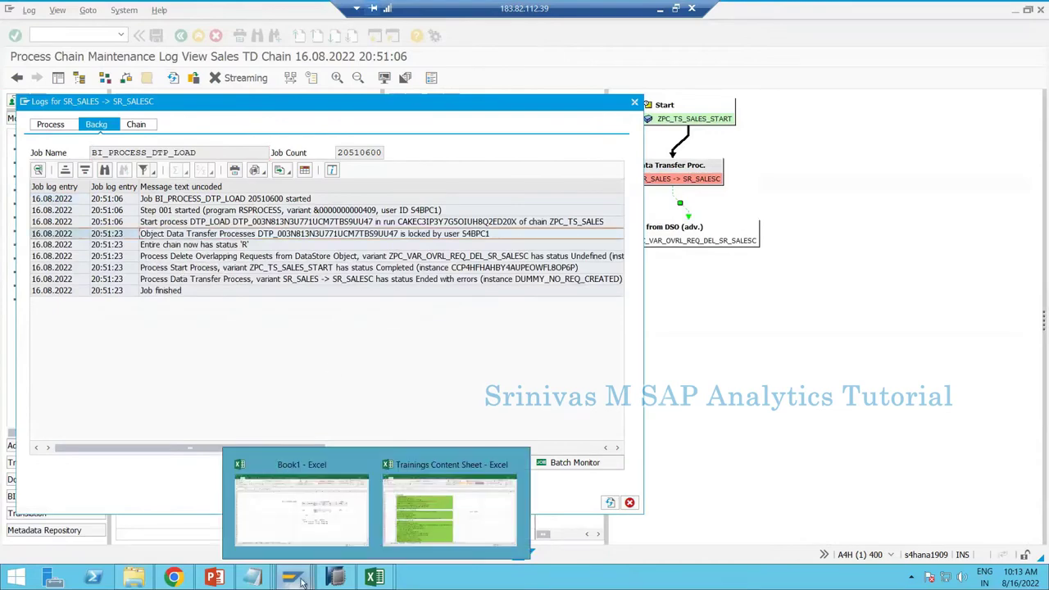
{"action": "left_click", "coordinate": [508, 508]}
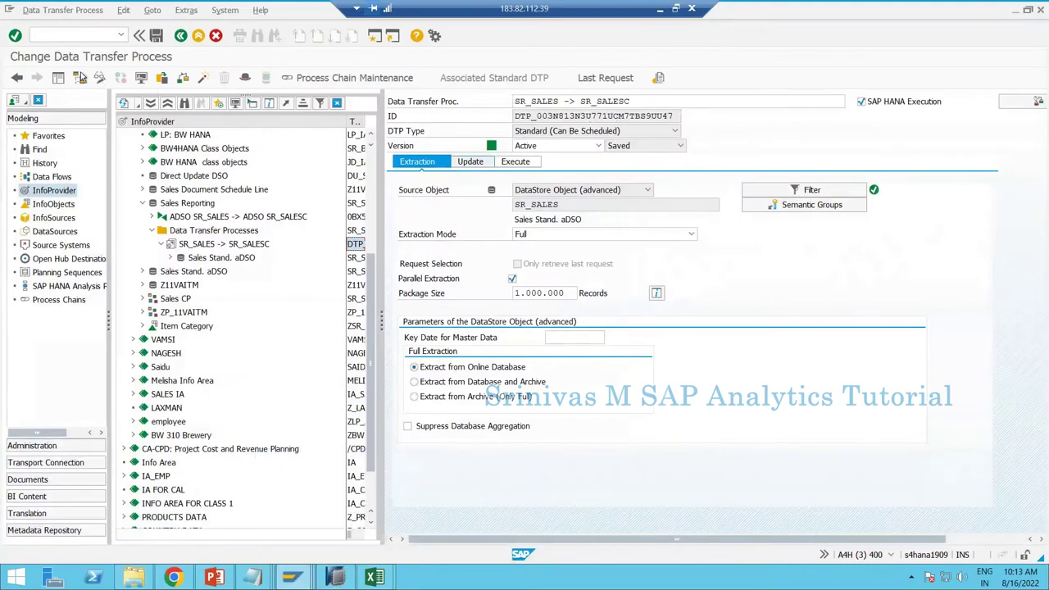
{"action": "left_click", "coordinate": [199, 37]}
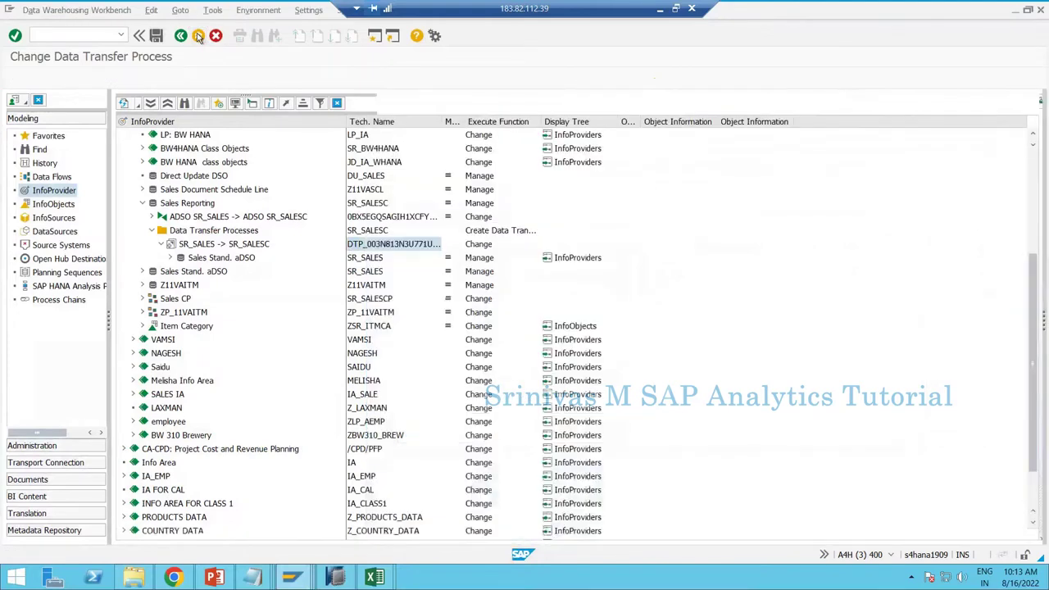
{"action": "mouse_move", "coordinate": [290, 577]}
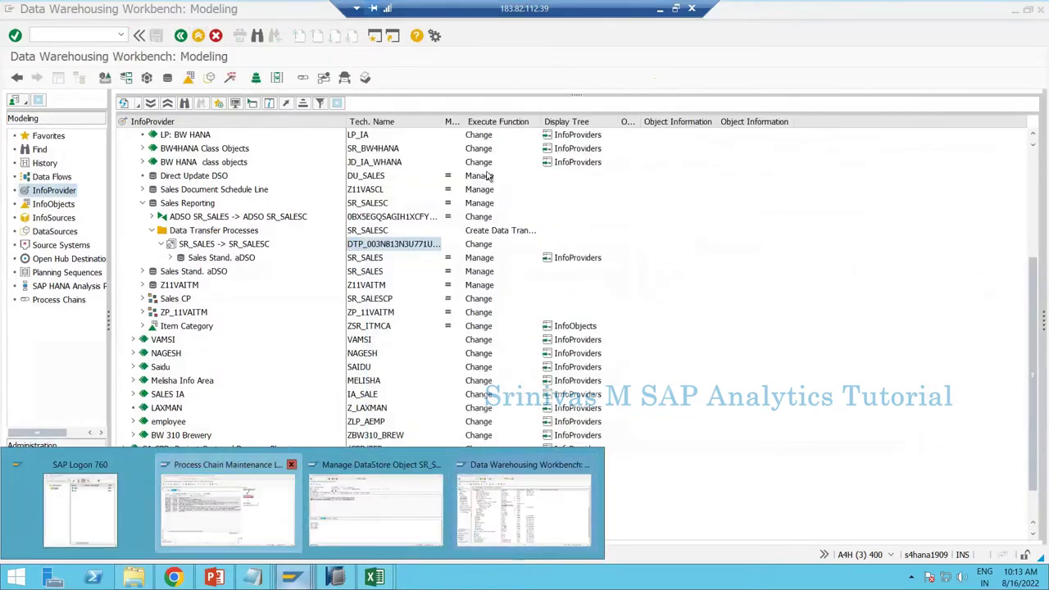
{"action": "left_click", "coordinate": [227, 504]}
{"action": "left_click", "coordinate": [635, 104]}
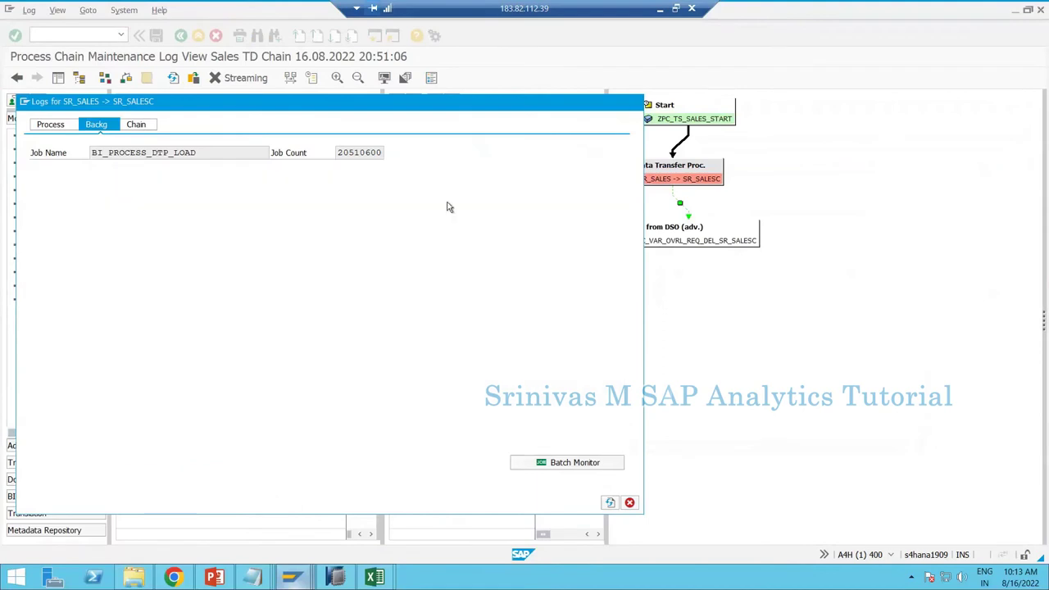
{"action": "left_click", "coordinate": [177, 80]}
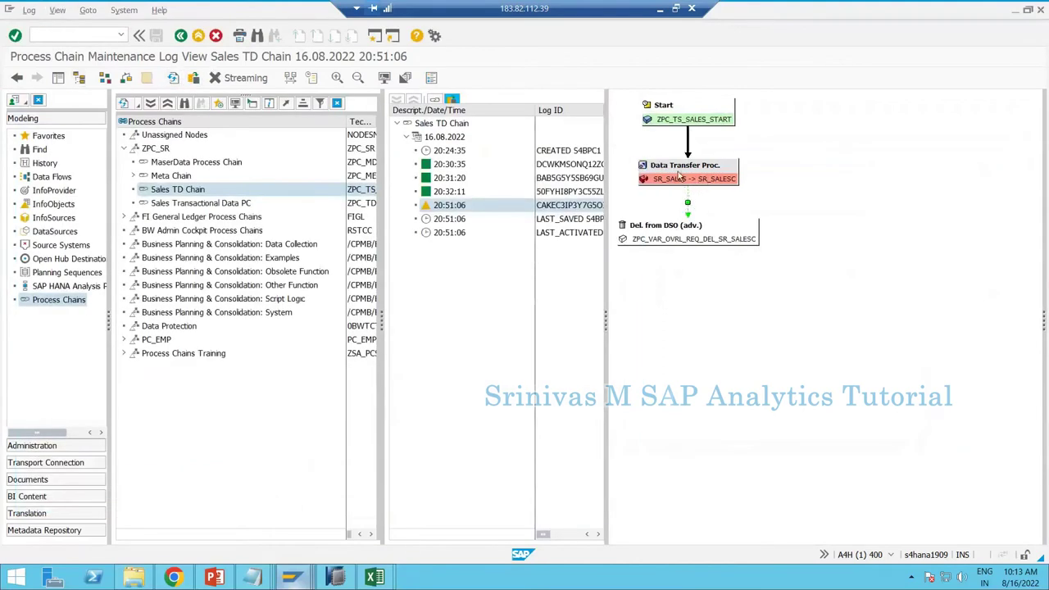
Repair the failed SR_SALES -> SR_SALESC transfer step, refresh until green, then show SR_SALESC management.
{"action": "right_click", "coordinate": [678, 177]}
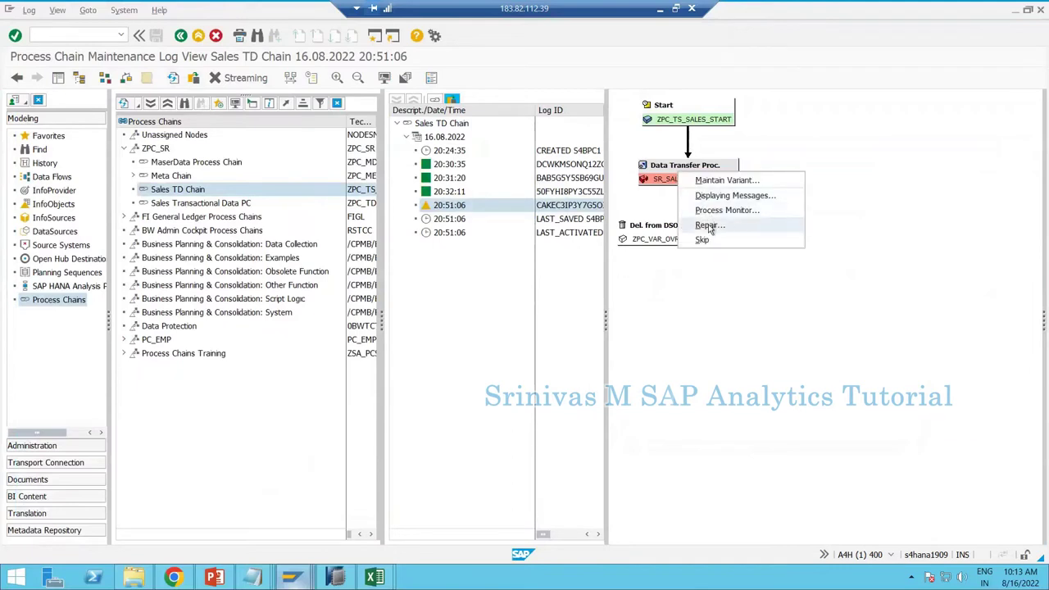
{"action": "left_click", "coordinate": [710, 227]}
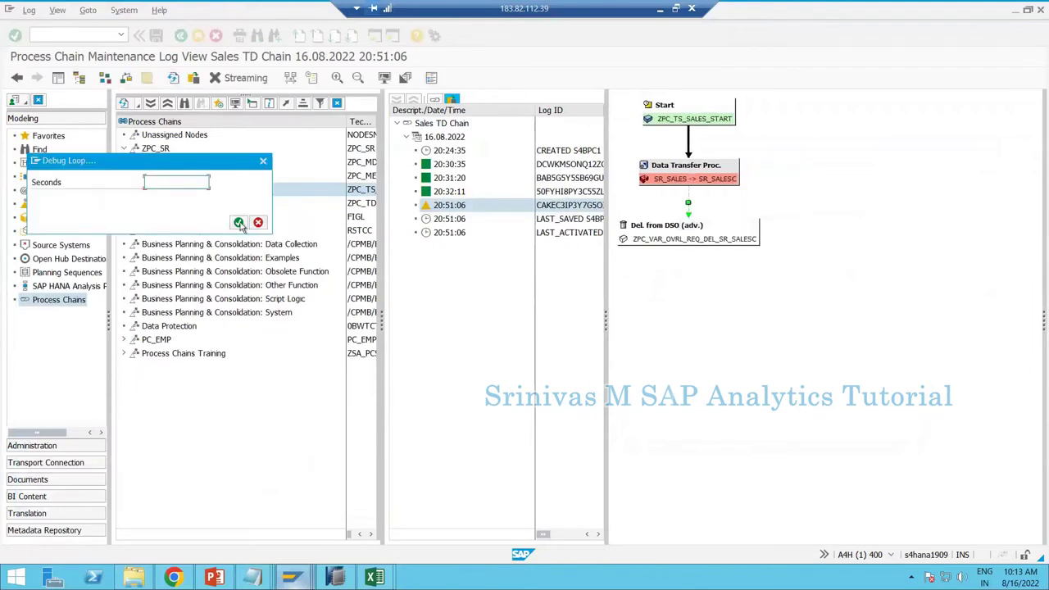
{"action": "left_click", "coordinate": [239, 223]}
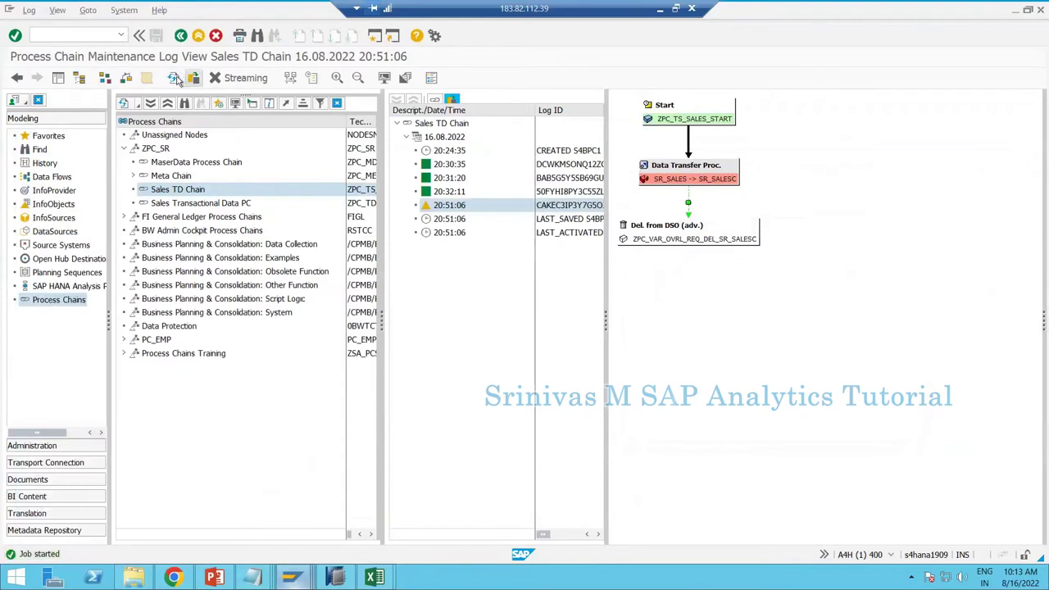
{"action": "left_click", "coordinate": [177, 80]}
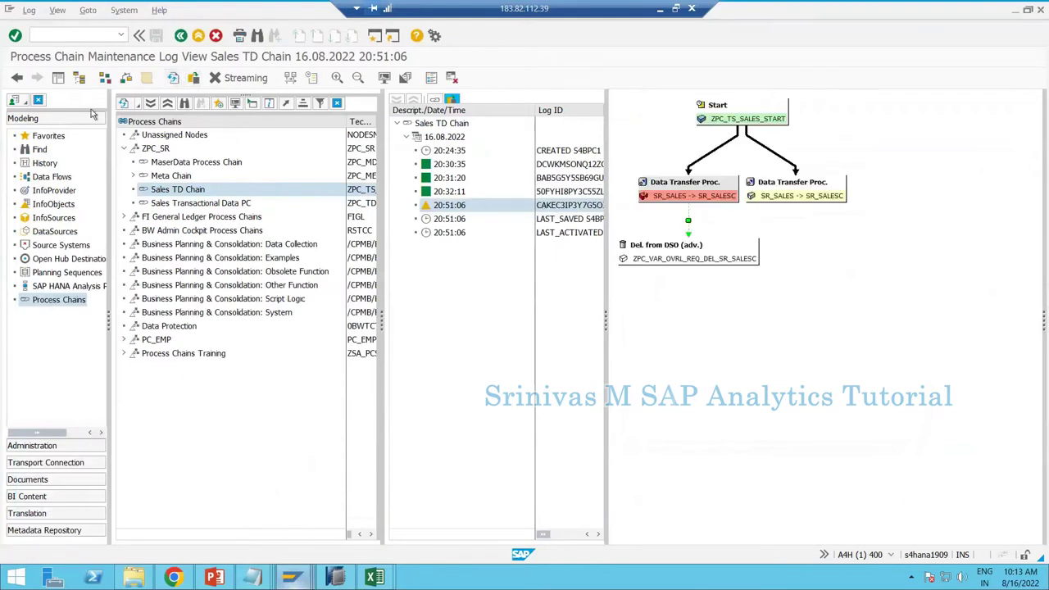
{"action": "left_click", "coordinate": [173, 77]}
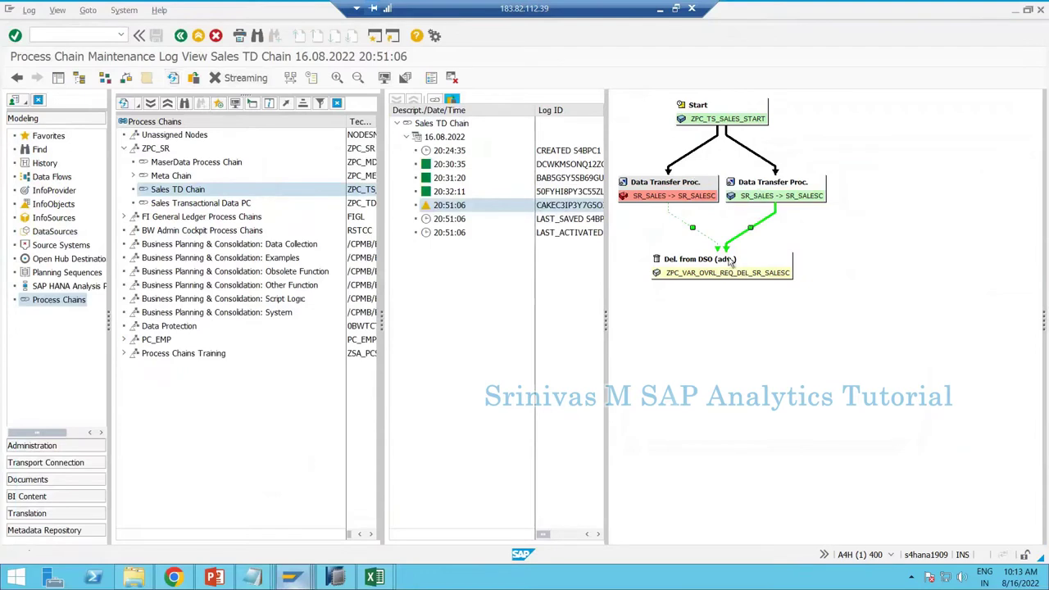
{"action": "left_click", "coordinate": [173, 79]}
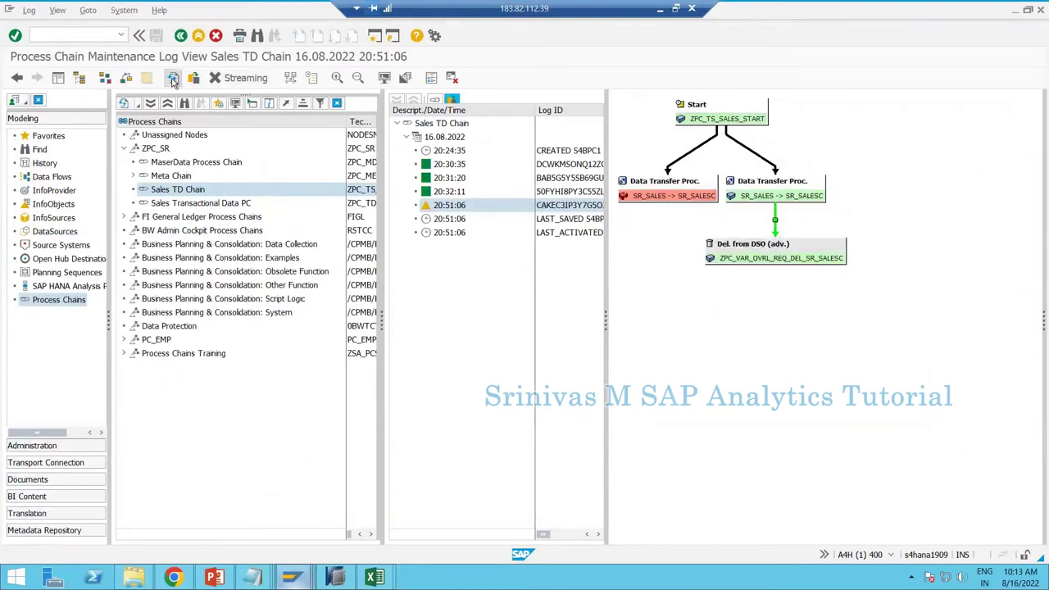
{"action": "mouse_move", "coordinate": [290, 580]}
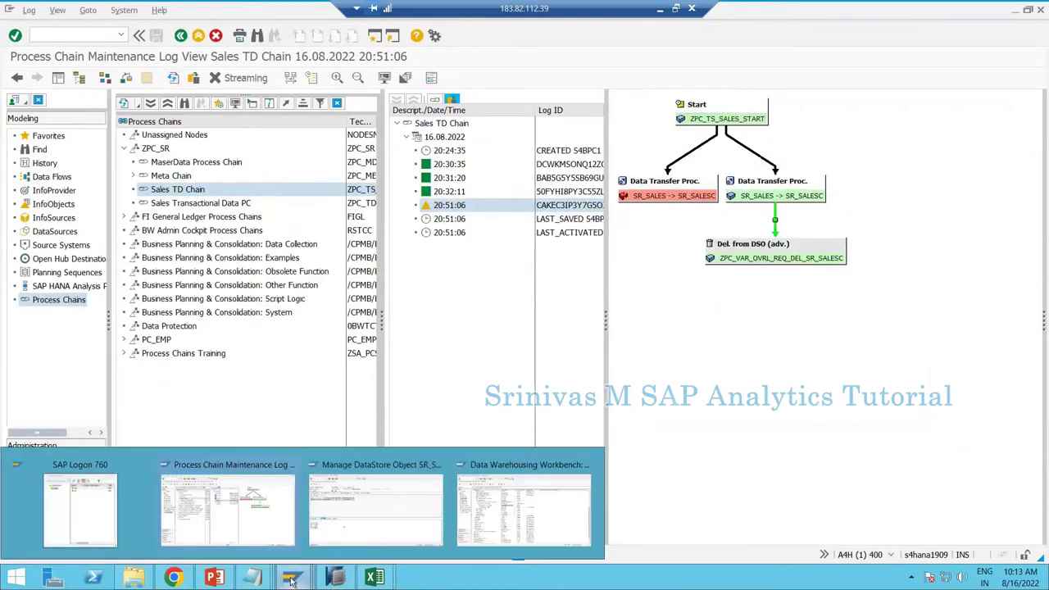
{"action": "left_click", "coordinate": [351, 513]}
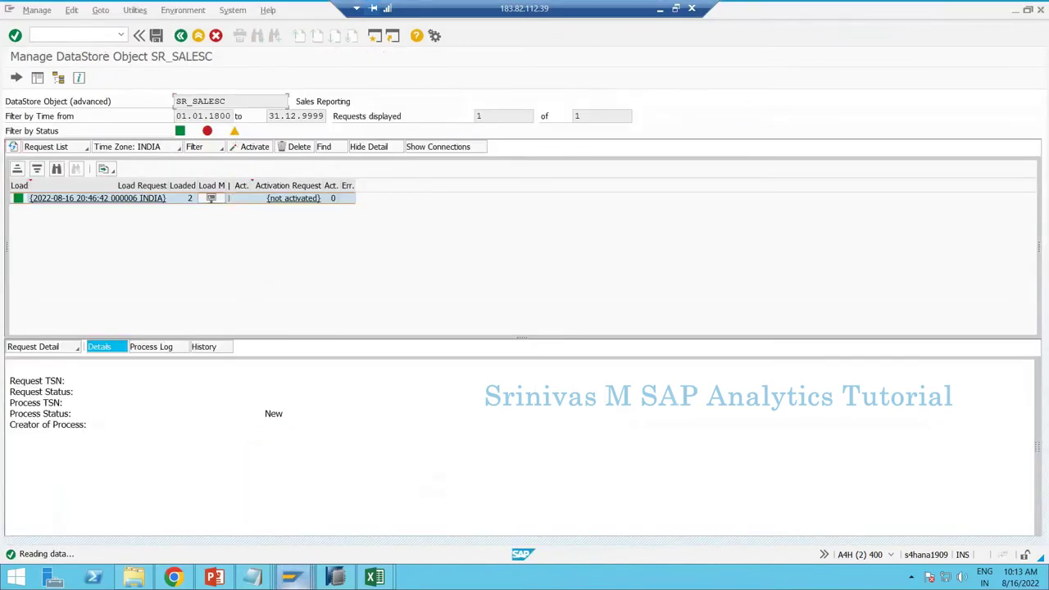
Refresh SR_SALESC requests and inspect the new 20:52:06 request in its DTP monitor.
{"action": "left_click", "coordinate": [13, 148]}
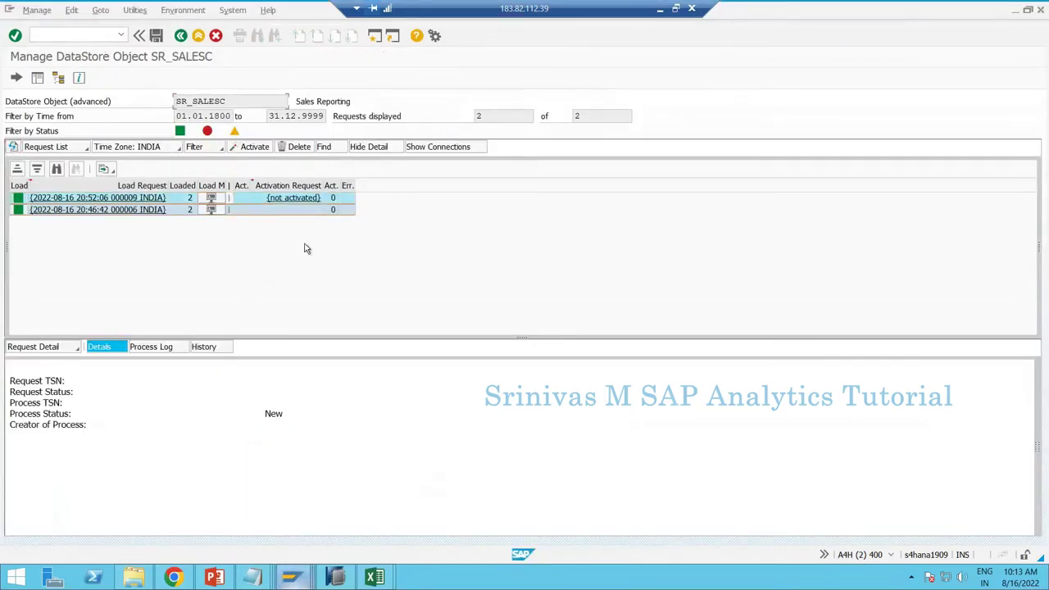
{"action": "left_click", "coordinate": [187, 199]}
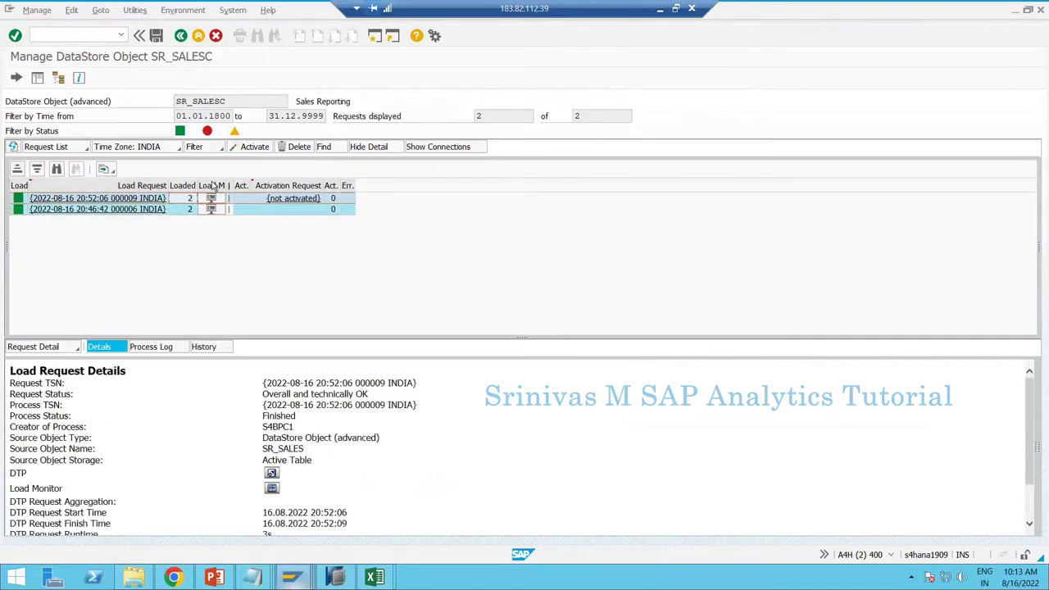
{"action": "left_click", "coordinate": [211, 201]}
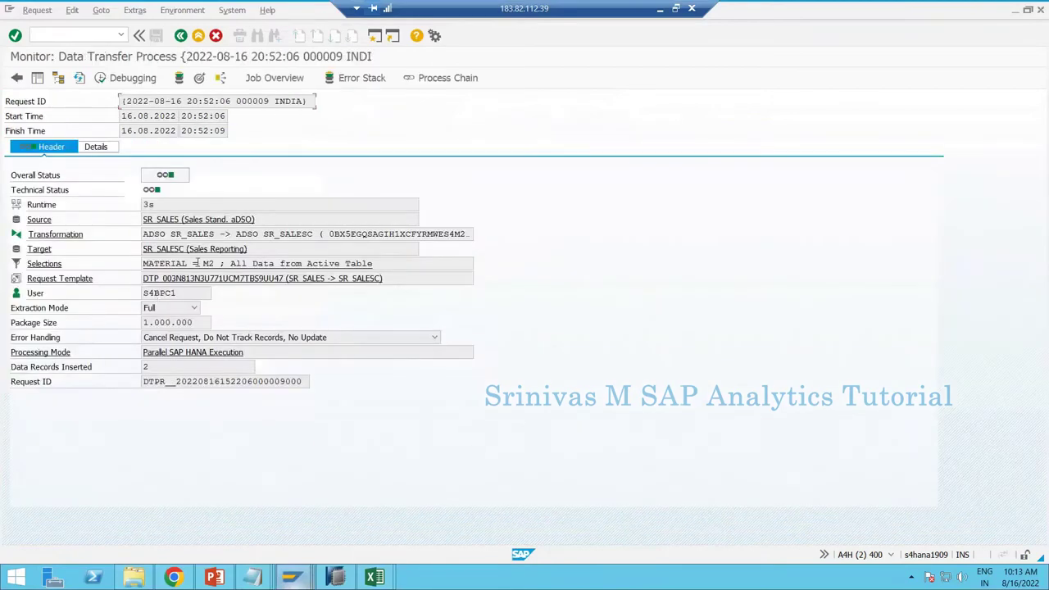
{"action": "left_click_drag", "start_coordinate": [200, 263], "coordinate": [243, 263]}
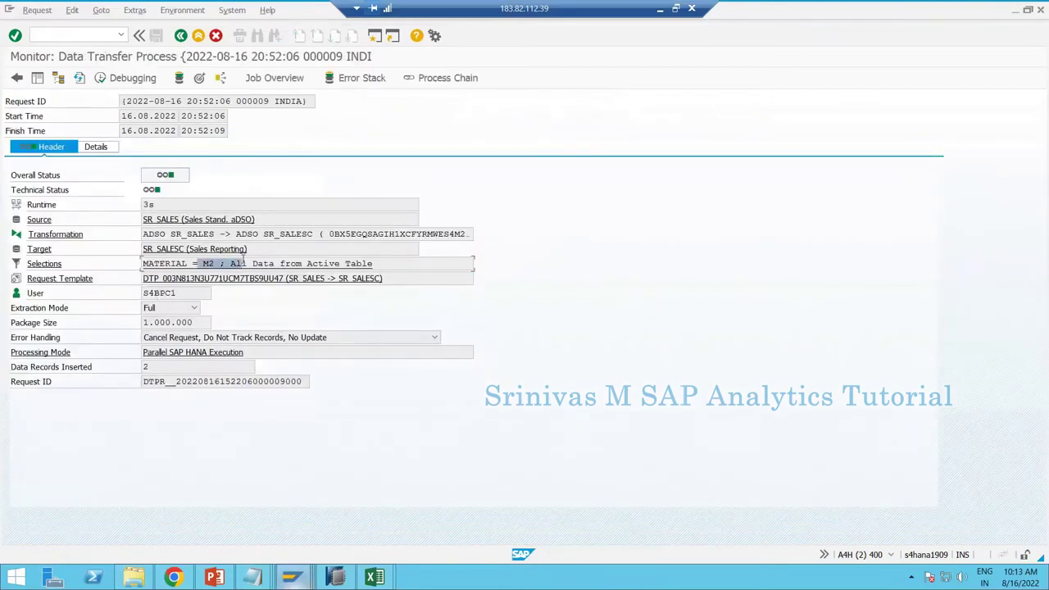
{"action": "left_click", "coordinate": [198, 38]}
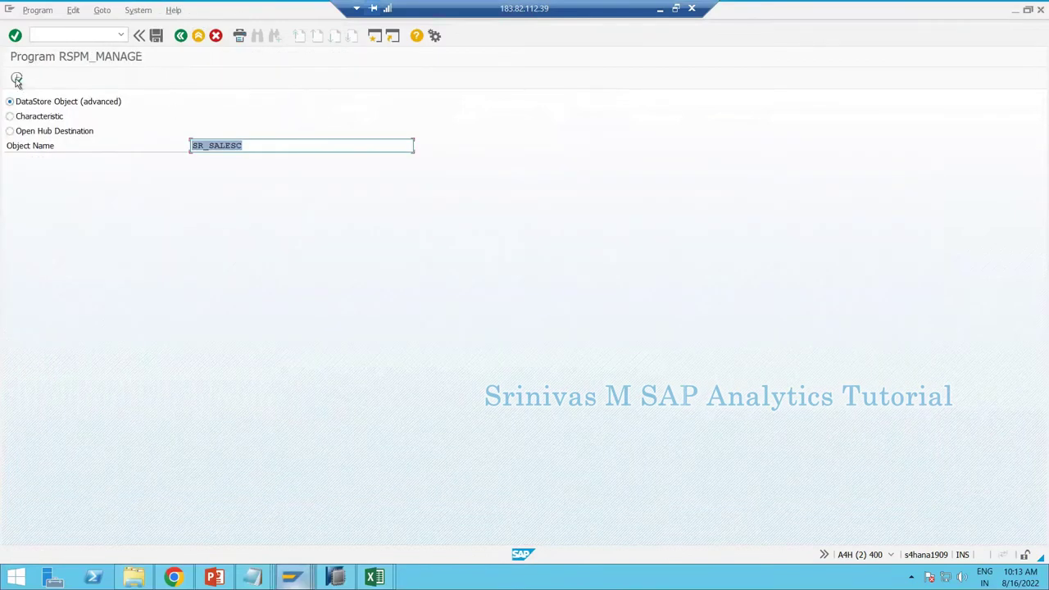
Execute request management, dismiss the messages, and show the 20:52:06 000009 request details.
{"action": "left_click", "coordinate": [17, 80]}
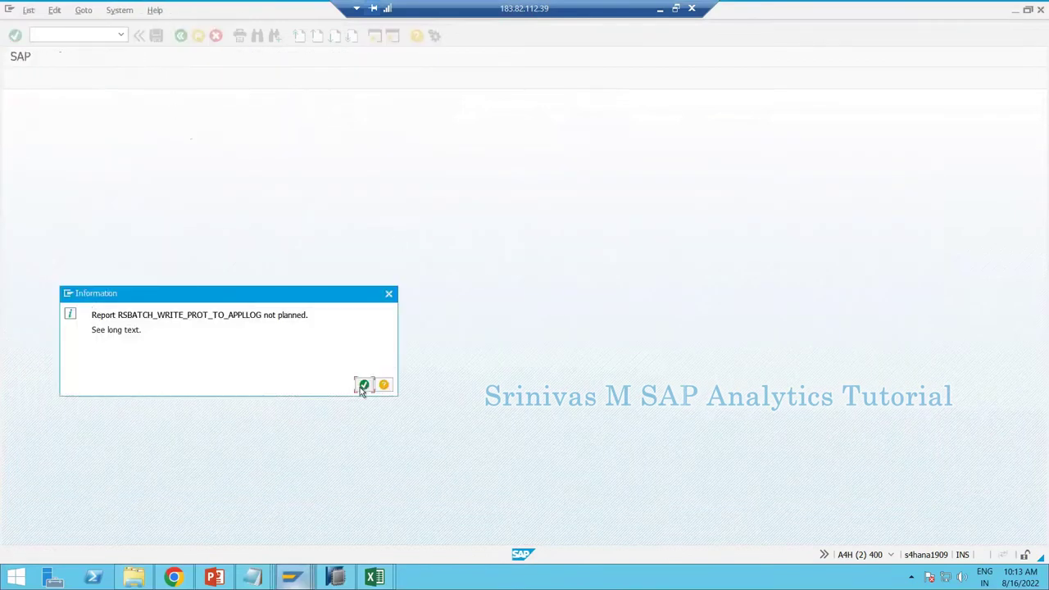
{"action": "left_click", "coordinate": [362, 387]}
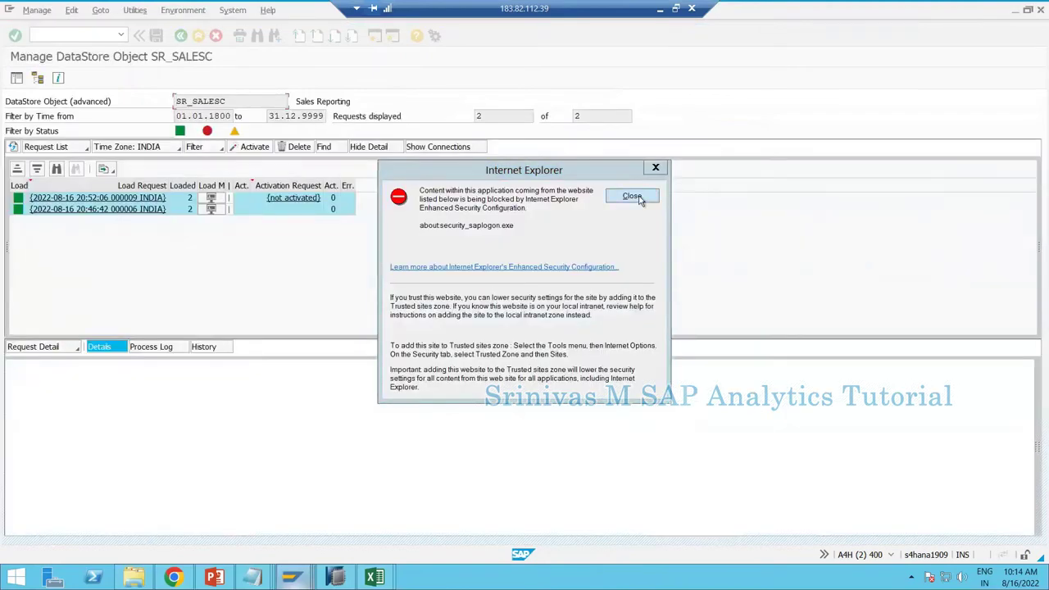
{"action": "left_click", "coordinate": [631, 195]}
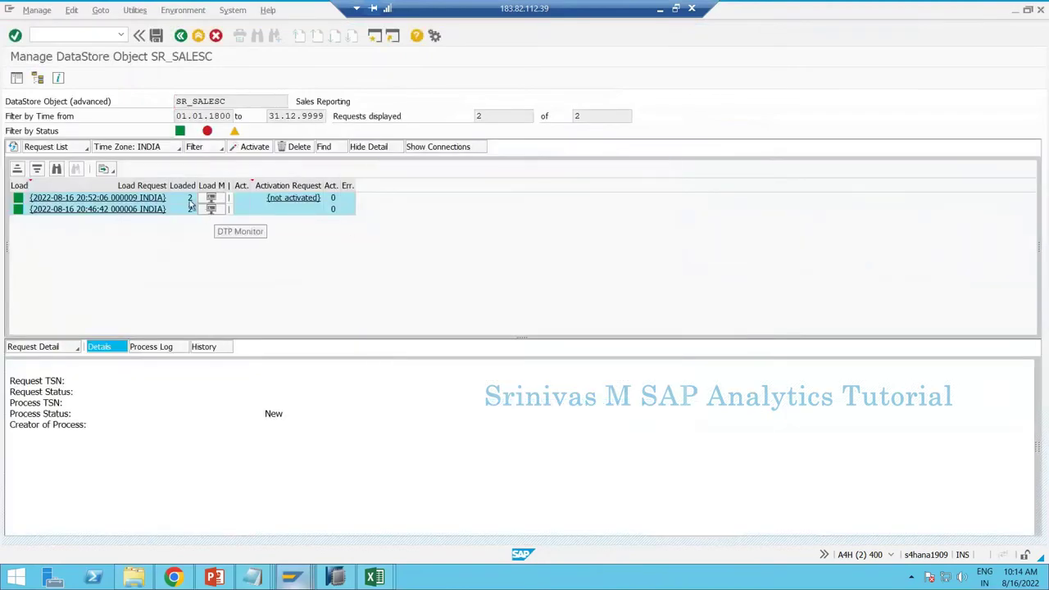
{"action": "left_click", "coordinate": [189, 199]}
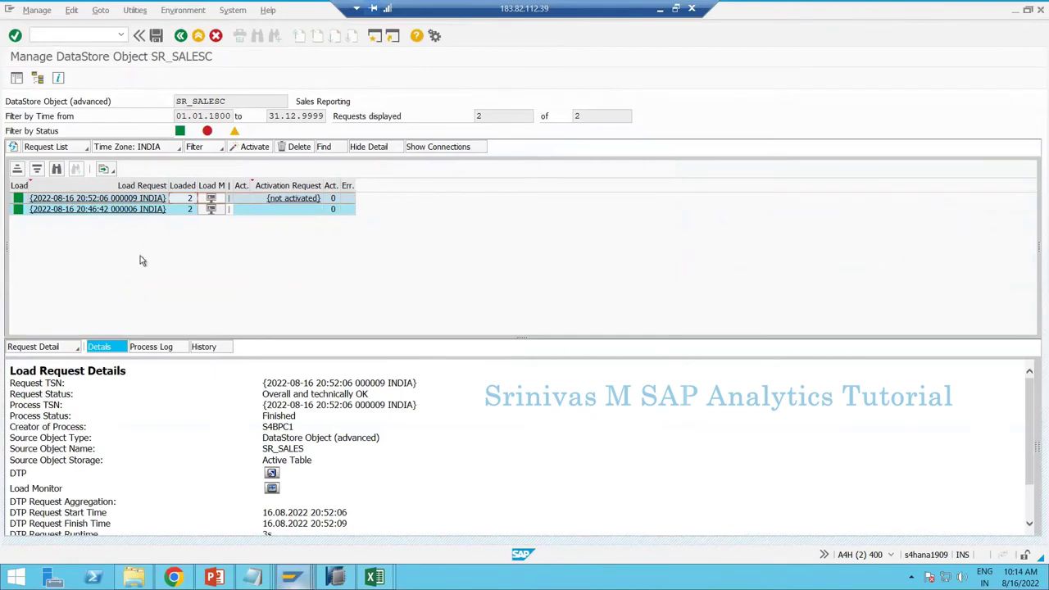
Search Windows for snipping, close the search, and bring the Untitled Notepad notes forward.
{"action": "left_click", "coordinate": [17, 577]}
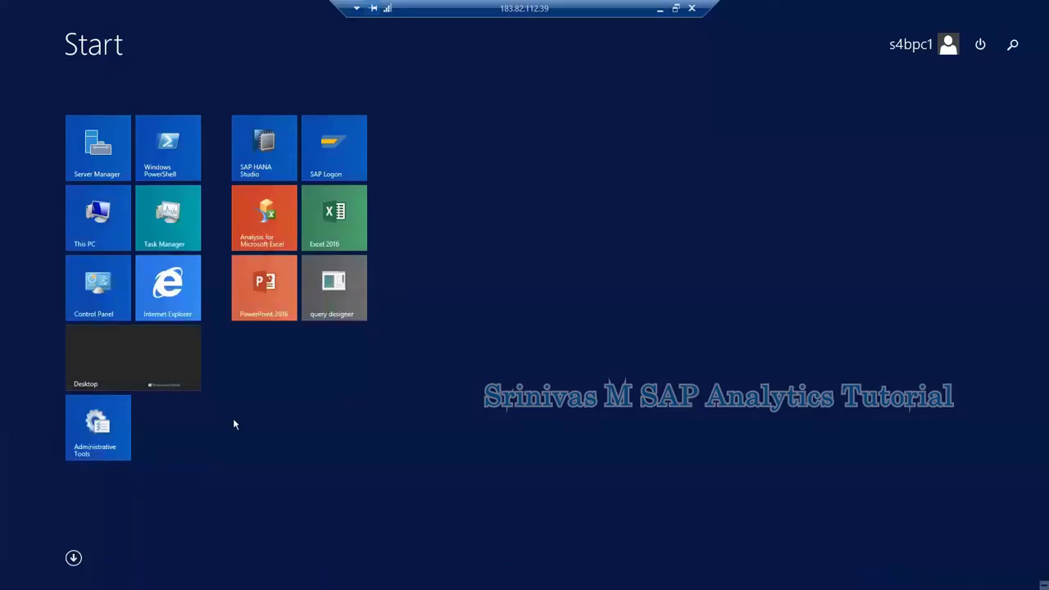
{"action": "type", "text": "sni"}
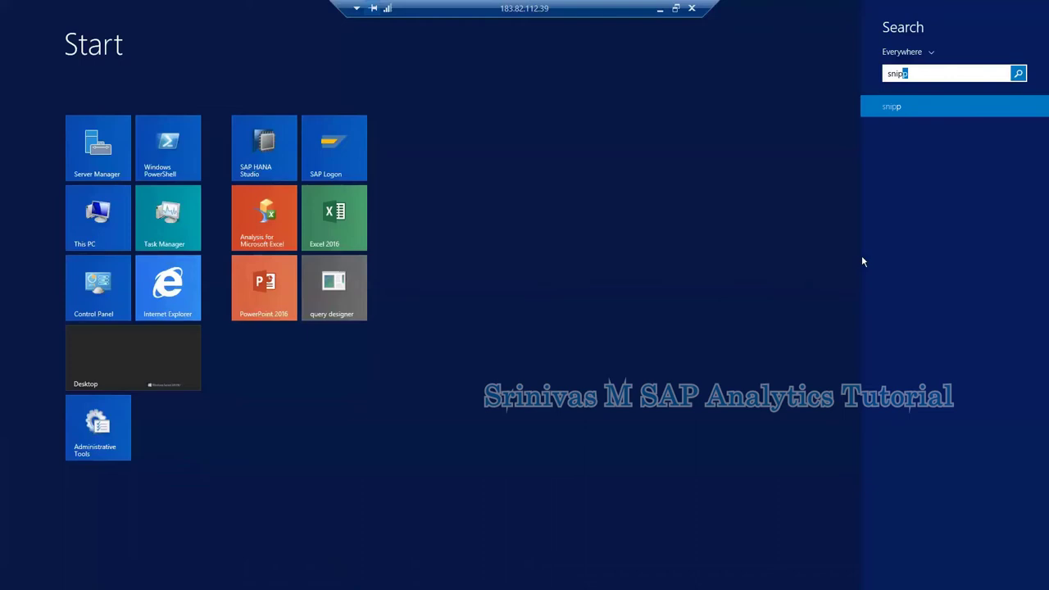
{"action": "type", "text": "p"}
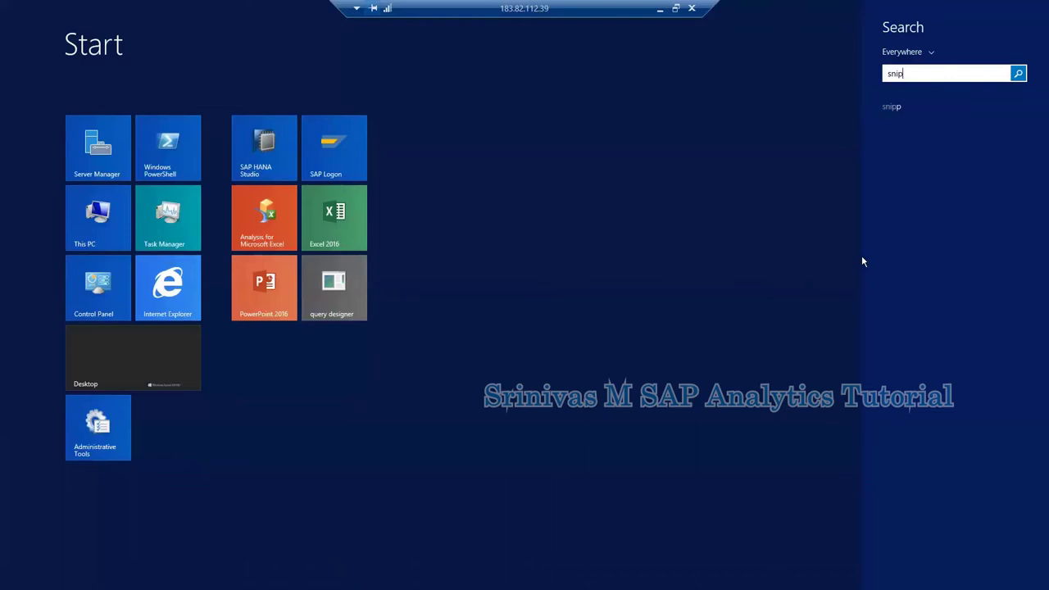
{"action": "type", "text": "ping"}
{"action": "key", "text": "Return"}
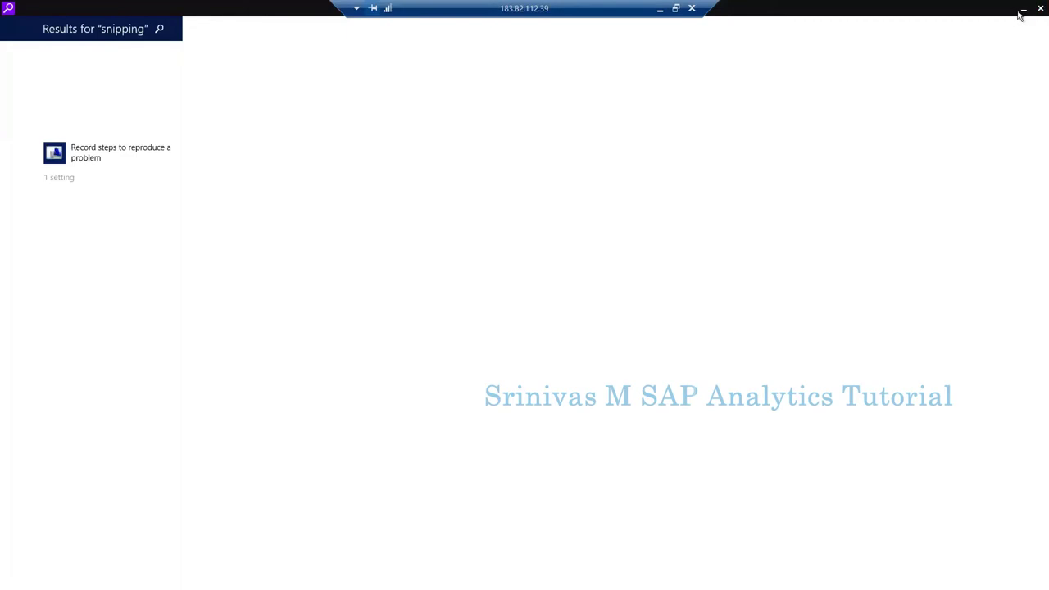
{"action": "left_click", "coordinate": [204, 363]}
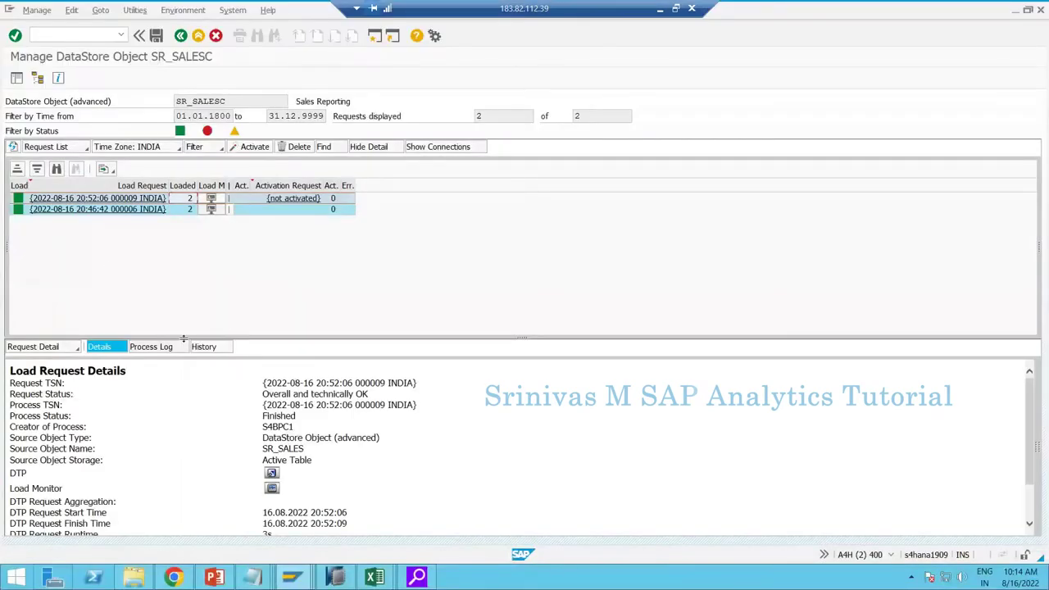
{"action": "key", "text": "super"}
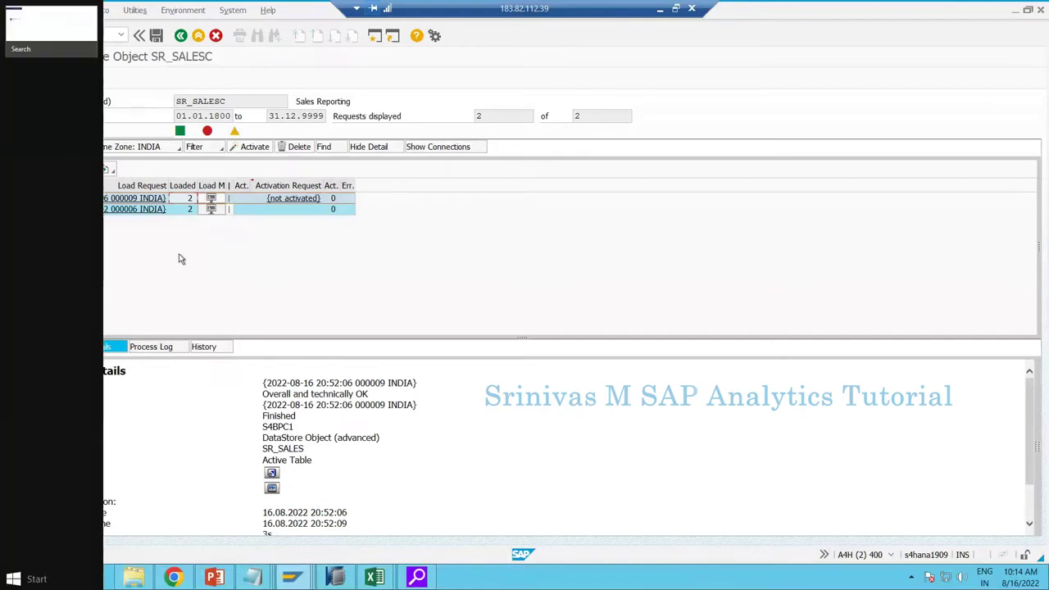
{"action": "key", "text": "Escape"}
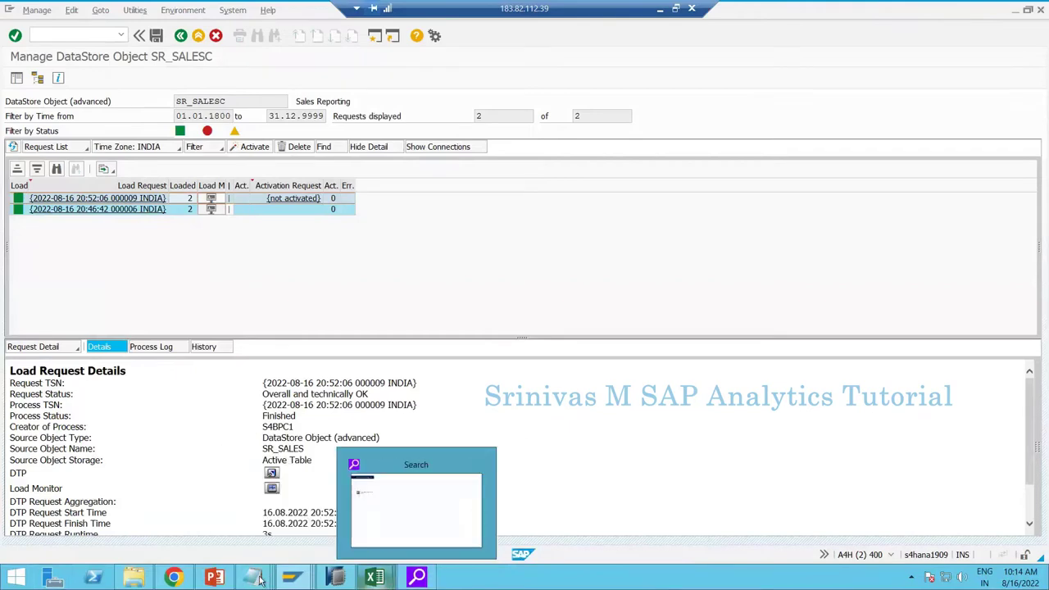
{"action": "mouse_move", "coordinate": [252, 578]}
{"action": "left_click", "coordinate": [394, 516]}
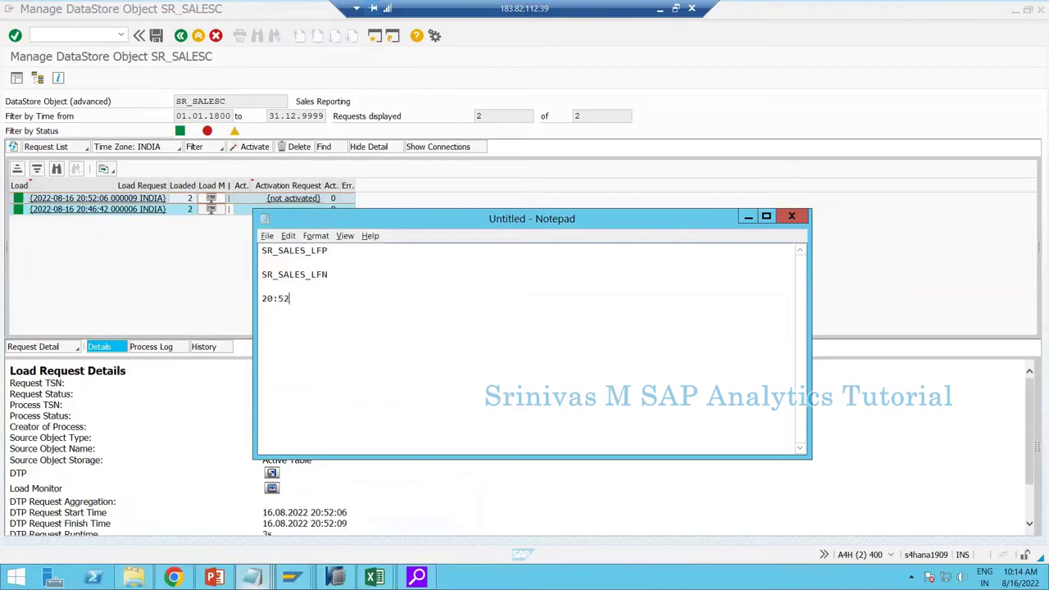
Return to the SR_SALESC request list showing the 20:52:06 load request details.
{"action": "left_click", "coordinate": [60, 239]}
{"action": "mouse_move", "coordinate": [291, 577]}
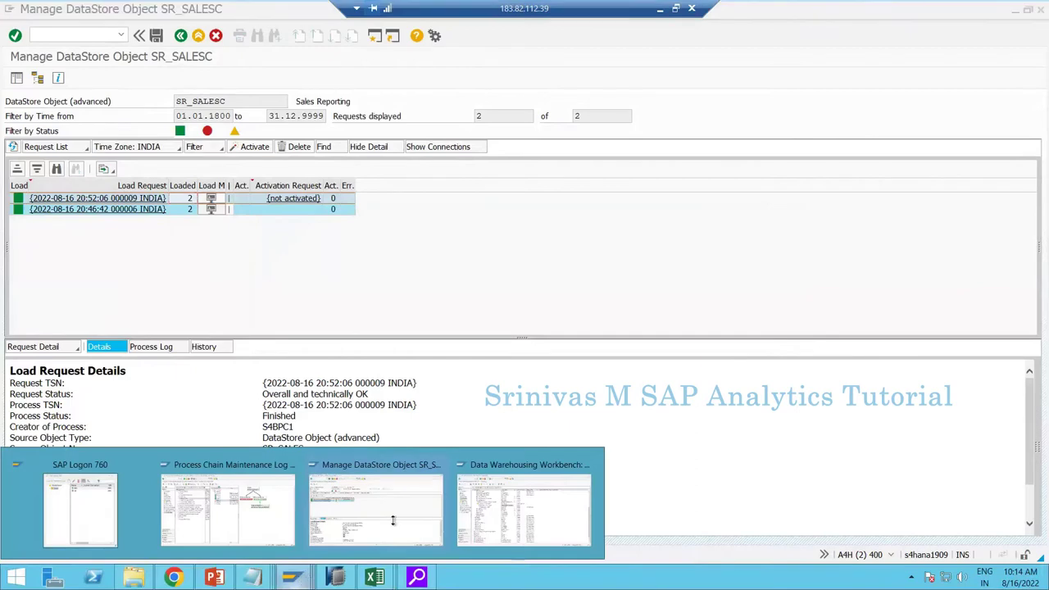
{"action": "left_click", "coordinate": [176, 203]}
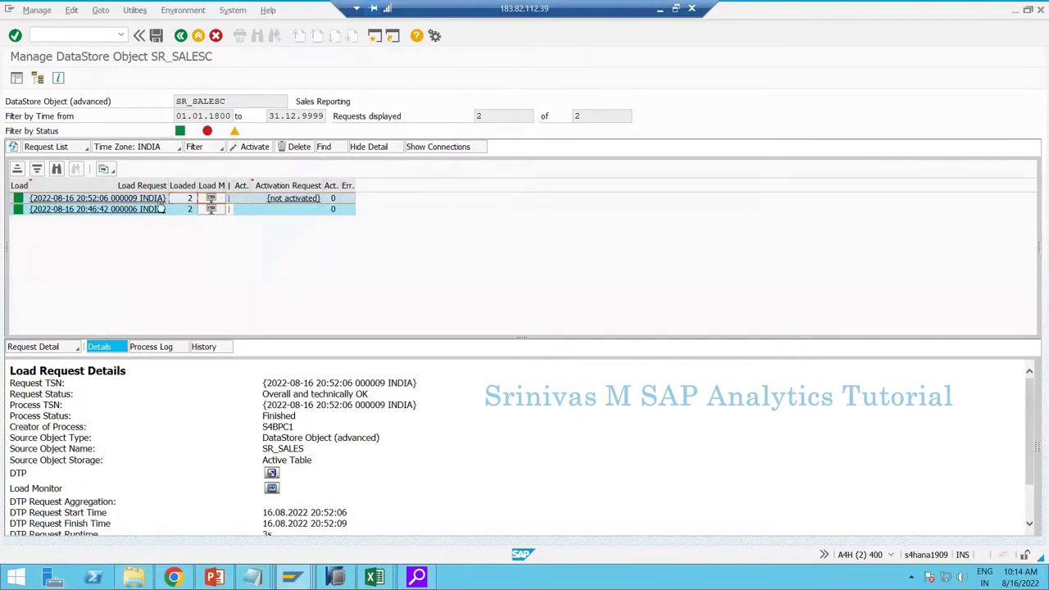
{"action": "left_click", "coordinate": [305, 578]}
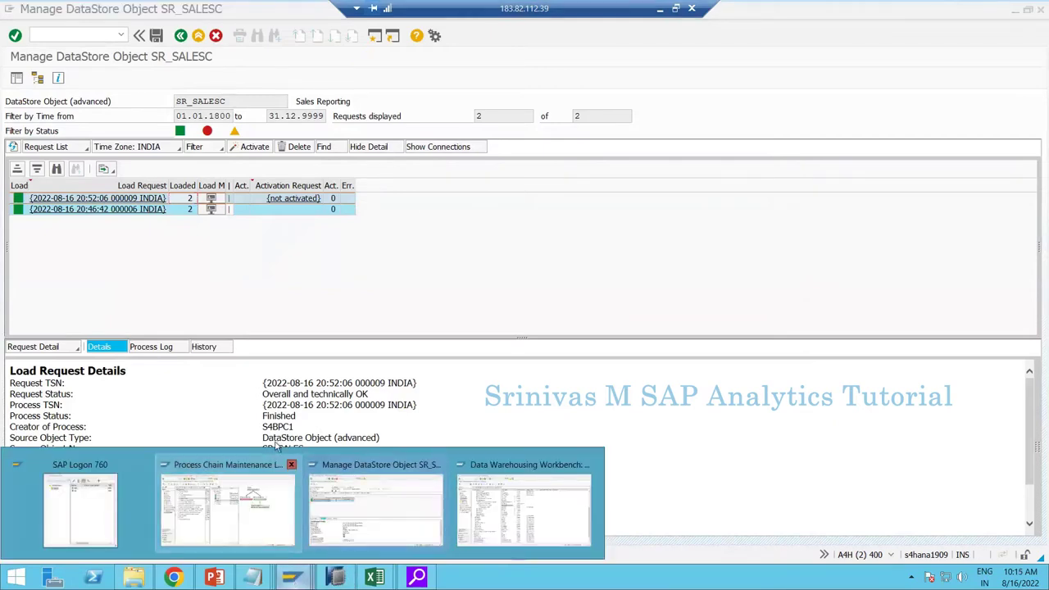
Rerun the Sales TD Chain at standard priority and refresh SR_SALESC until the 20:53:46 request is green.
{"action": "left_click", "coordinate": [271, 475]}
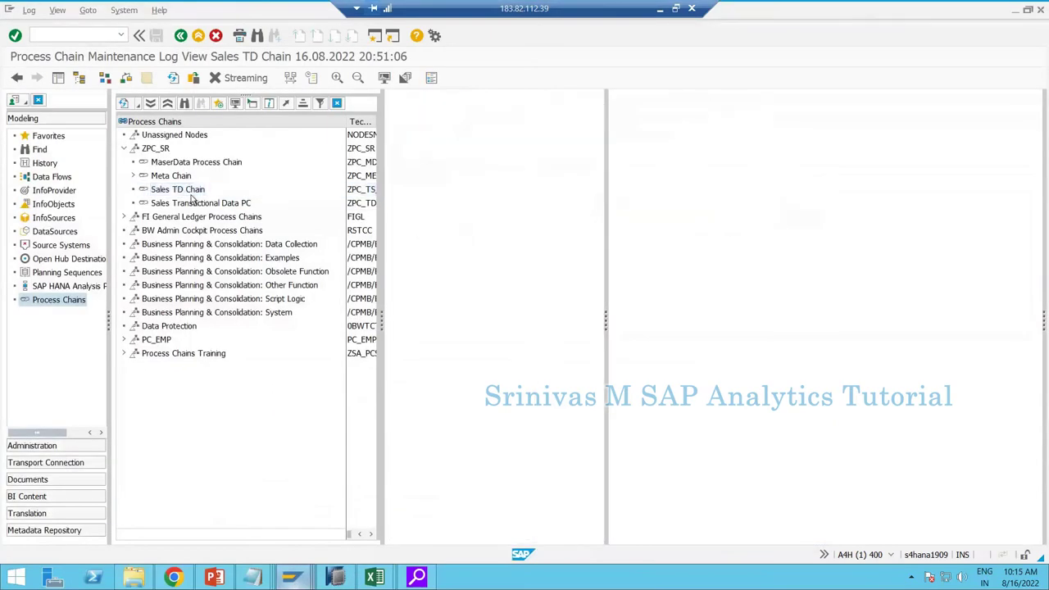
{"action": "left_click", "coordinate": [188, 190]}
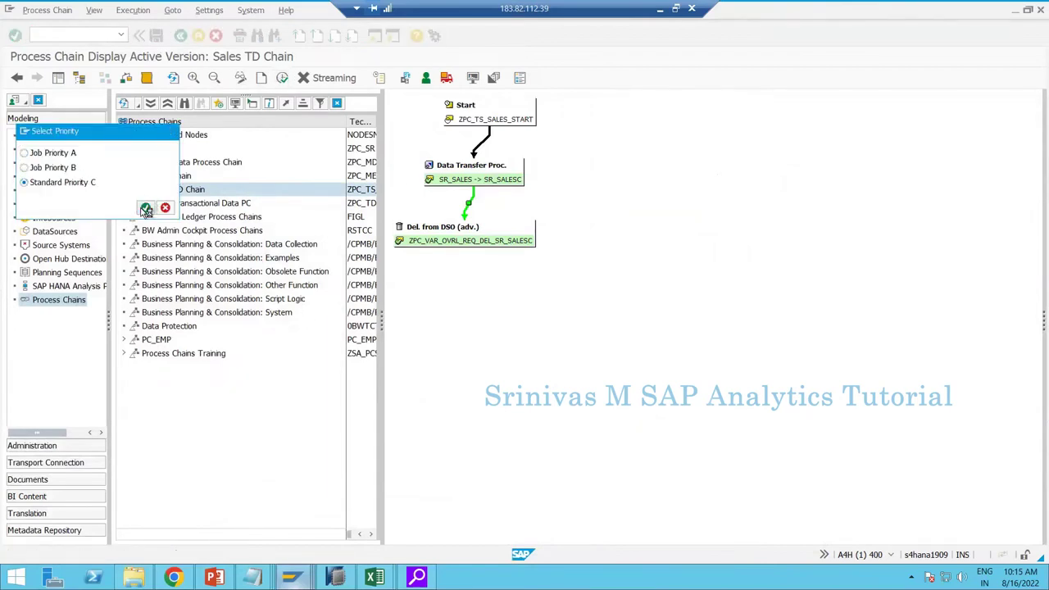
{"action": "left_click", "coordinate": [145, 208]}
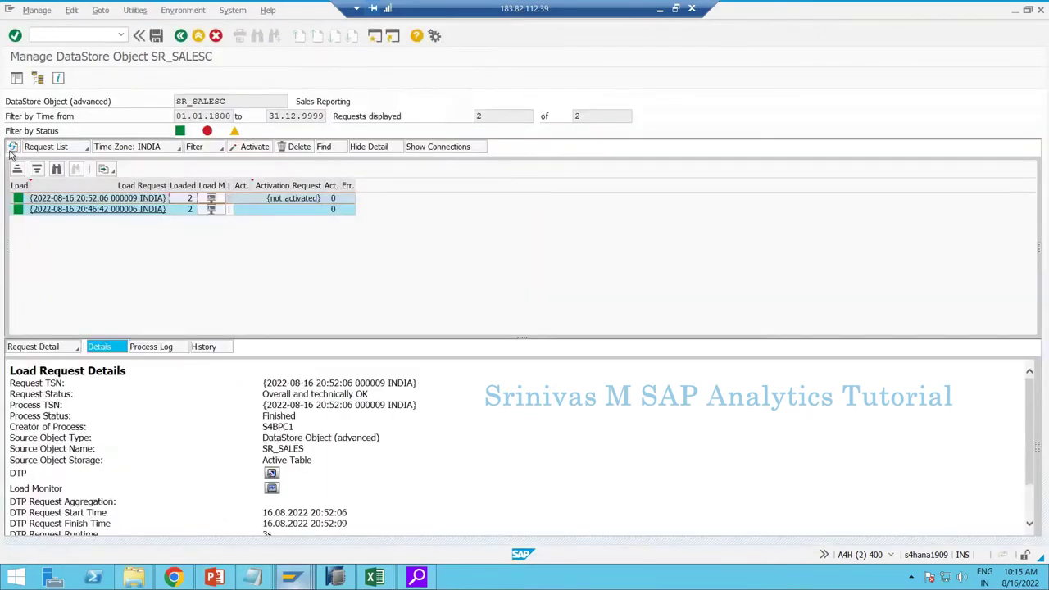
{"action": "left_click", "coordinate": [12, 149]}
{"action": "left_click", "coordinate": [12, 148]}
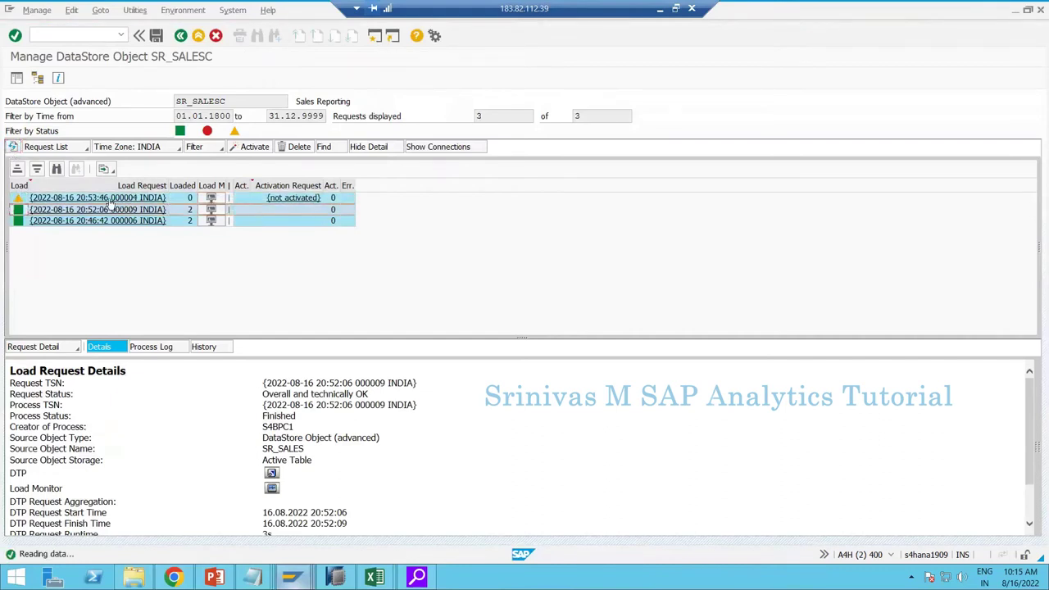
{"action": "left_click", "coordinate": [14, 148]}
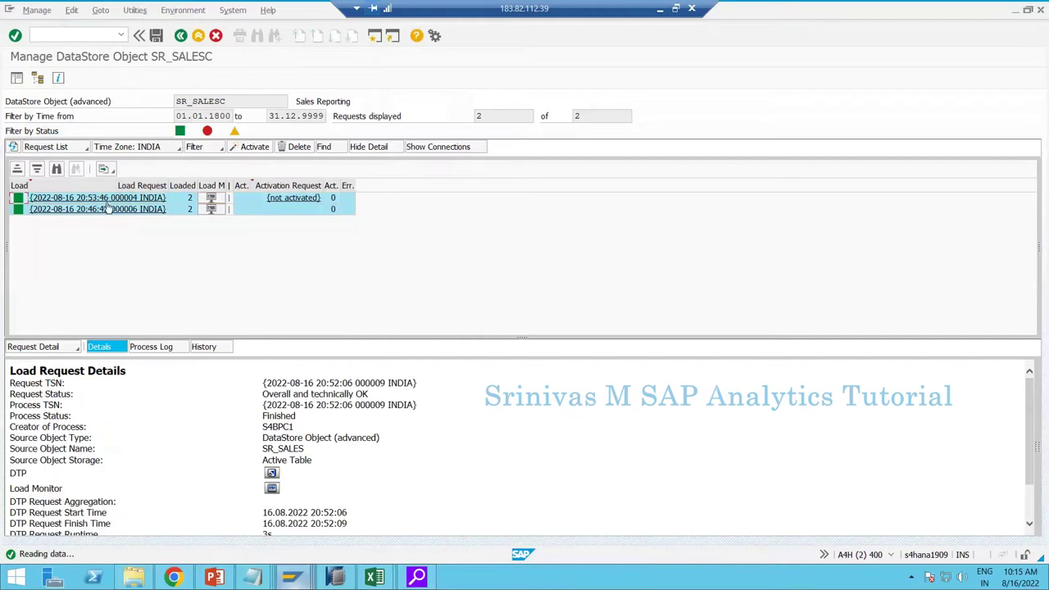
Glance at the Notepad notes and return to the SAP session.
{"action": "mouse_move", "coordinate": [253, 577]}
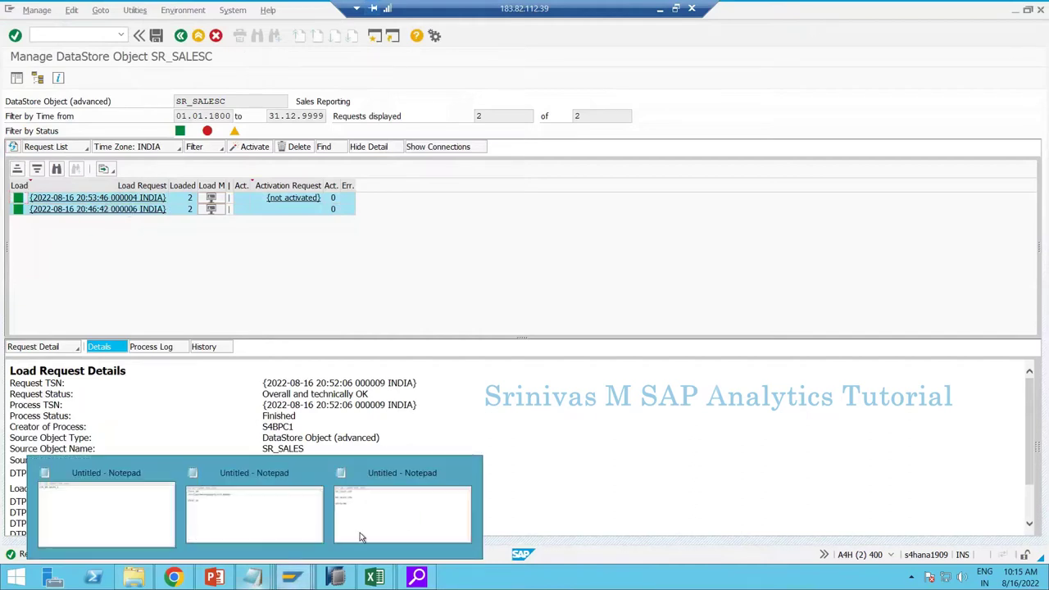
{"action": "left_click", "coordinate": [365, 529]}
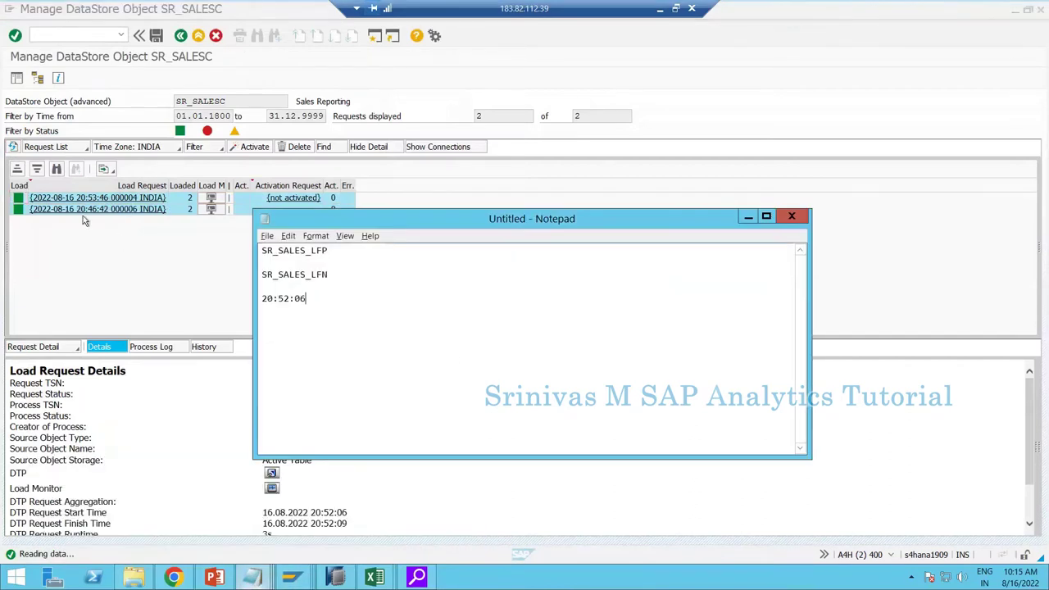
{"action": "left_click", "coordinate": [188, 351]}
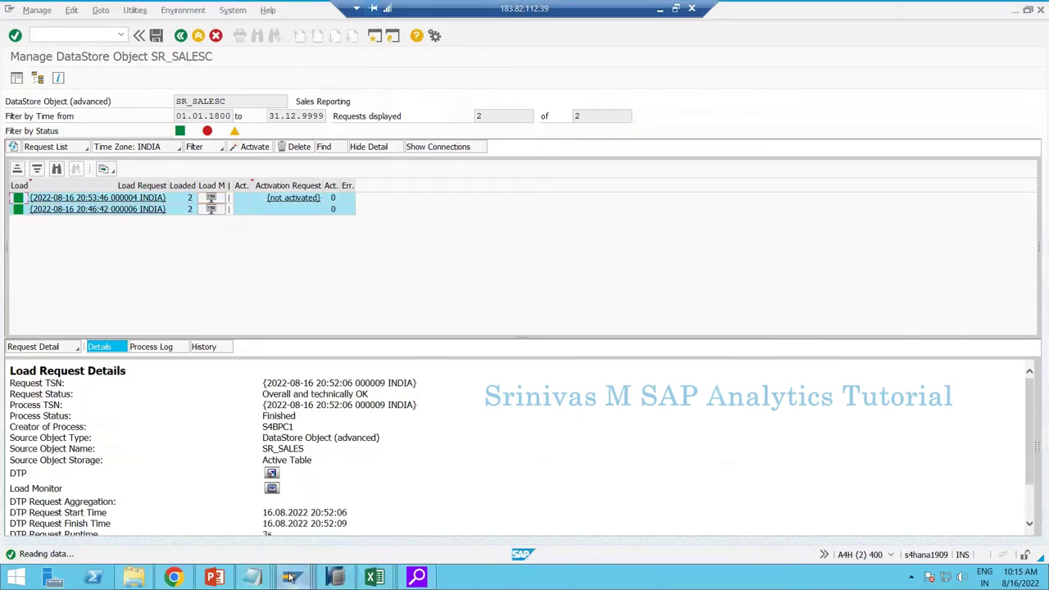
Switch Sales TD Chain to change mode and browse the Data Target Administration request-deletion process types.
{"action": "mouse_move", "coordinate": [291, 577]}
{"action": "left_click", "coordinate": [235, 504]}
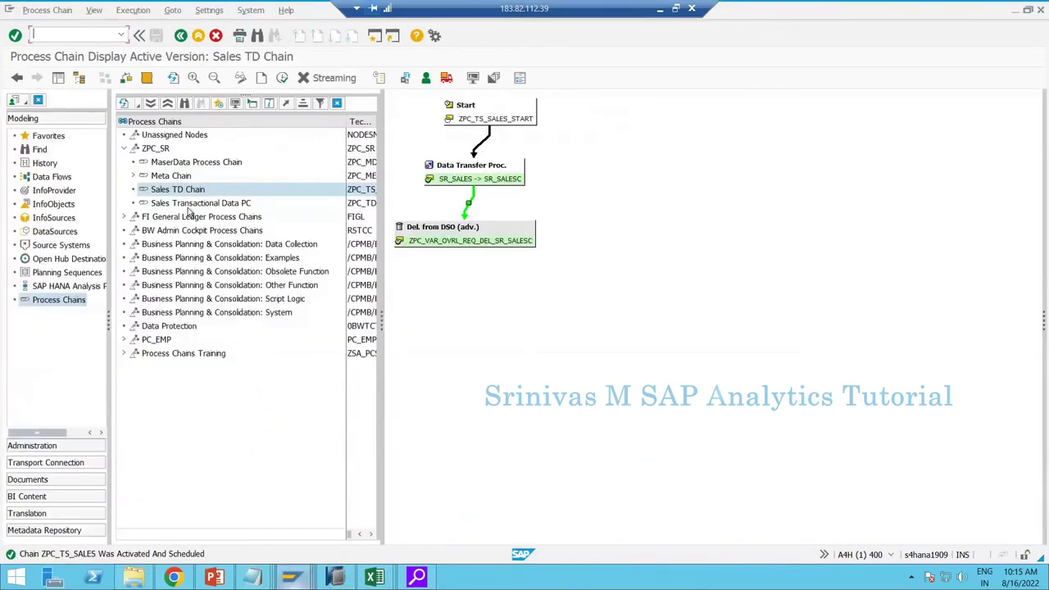
{"action": "left_click", "coordinate": [175, 192]}
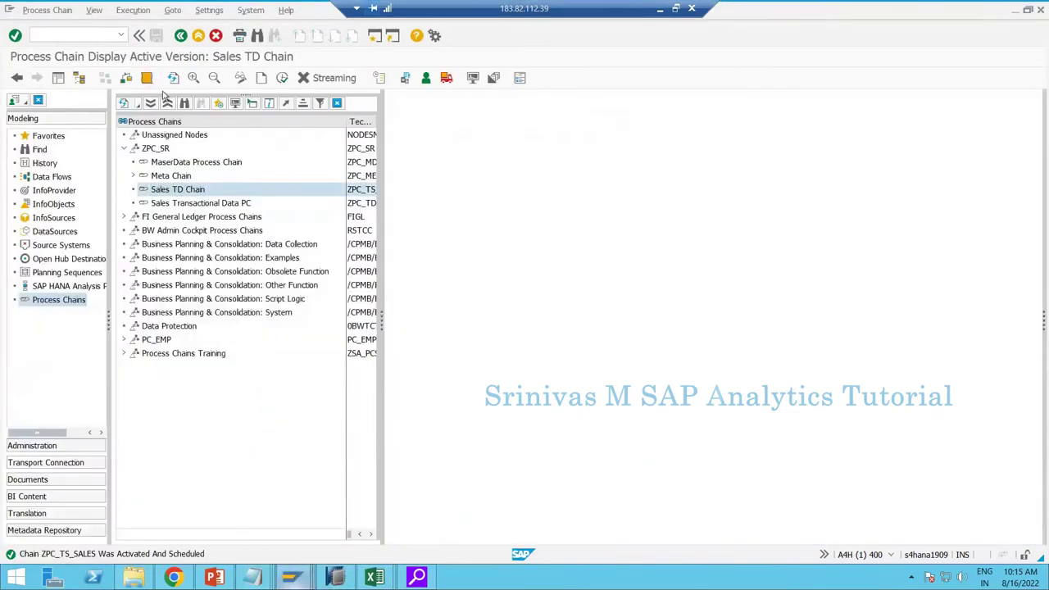
{"action": "left_click", "coordinate": [241, 77]}
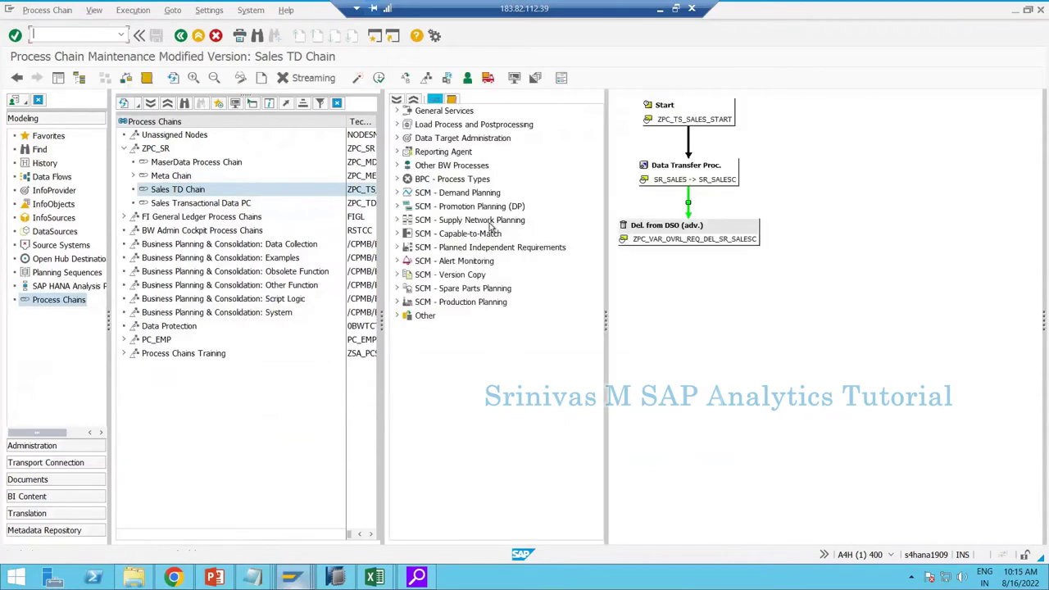
{"action": "left_click", "coordinate": [397, 138]}
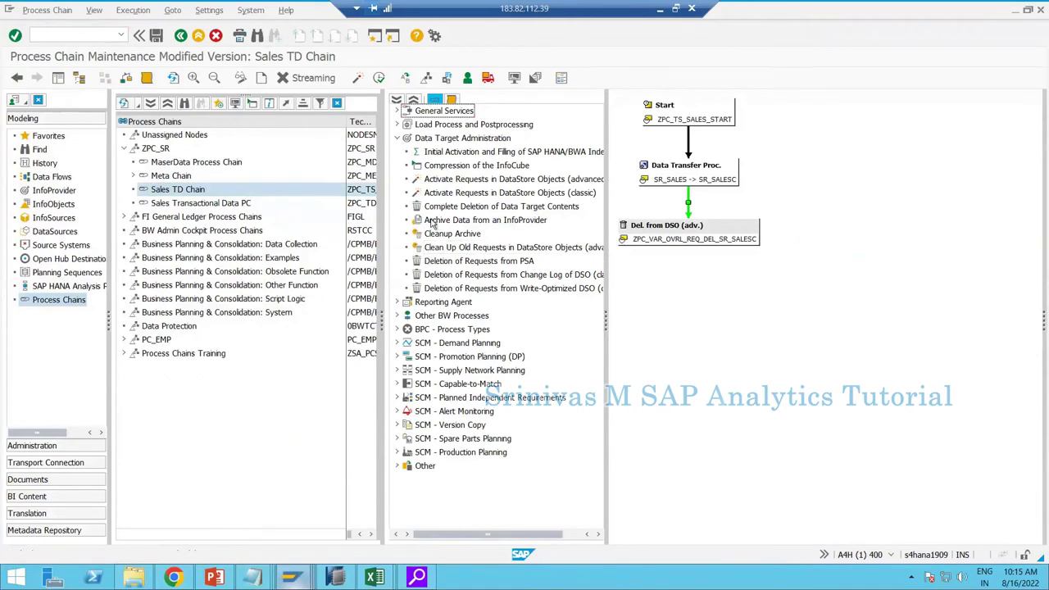
{"action": "left_click", "coordinate": [440, 262]}
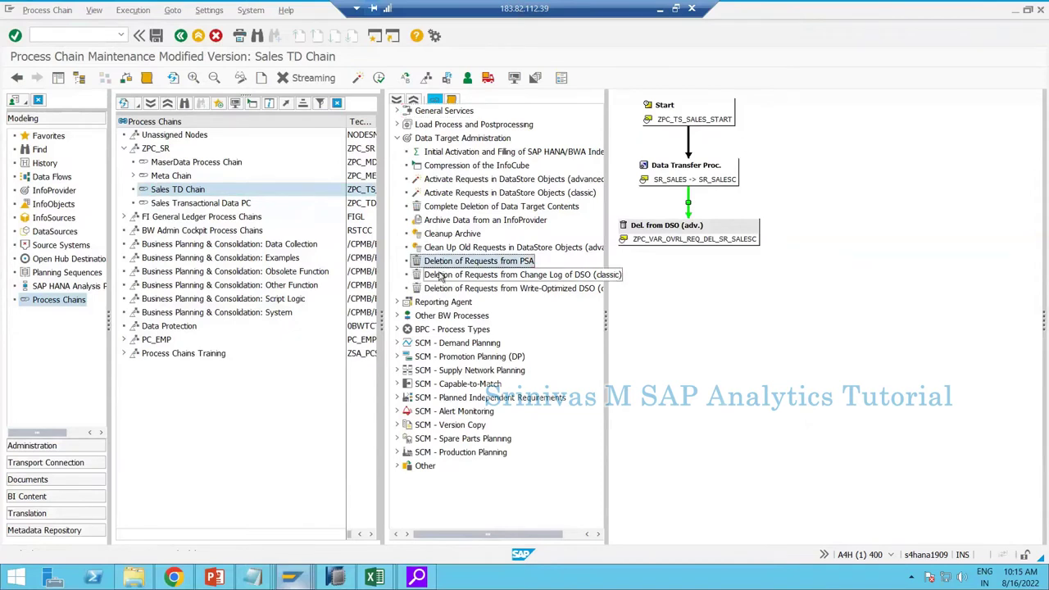
{"action": "left_click", "coordinate": [440, 275]}
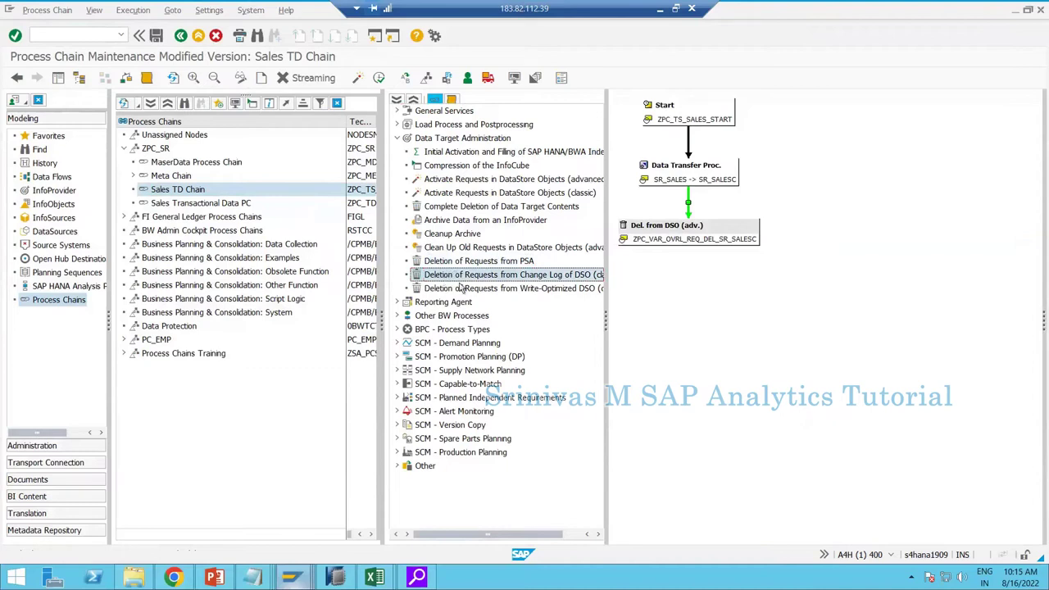
Add a classic change-log deletion process with new variant ZPC_VAR_CHNG_LOG_DELE and a pasted description.
{"action": "double_click", "coordinate": [465, 279]}
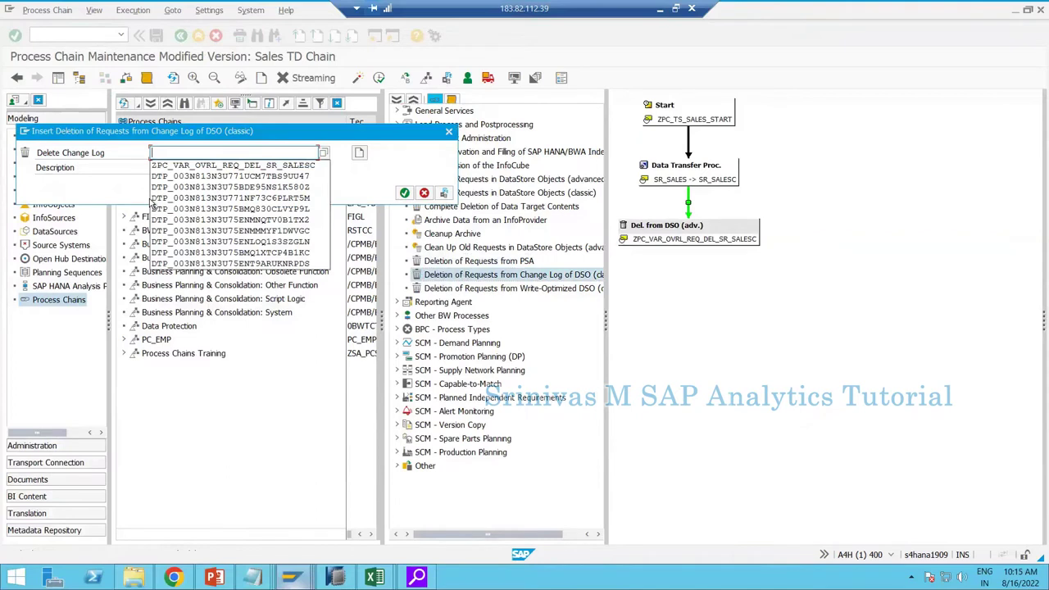
{"action": "type", "text": "C"}
{"action": "type", "text": "ZPC_VAR_"}
{"action": "type", "text": "CH"}
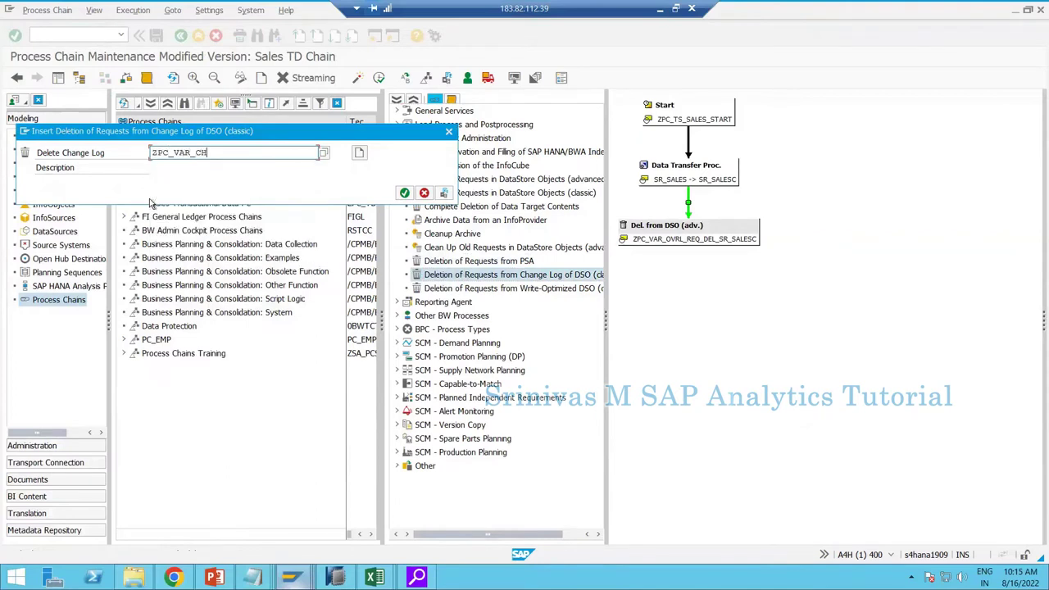
{"action": "type", "text": "NG_LOG_DELE"}
{"action": "left_click", "coordinate": [359, 152]}
{"action": "type", "text": "ZPC_VAR_CHNG_LOG_DELE"}
{"action": "key", "text": "Return"}
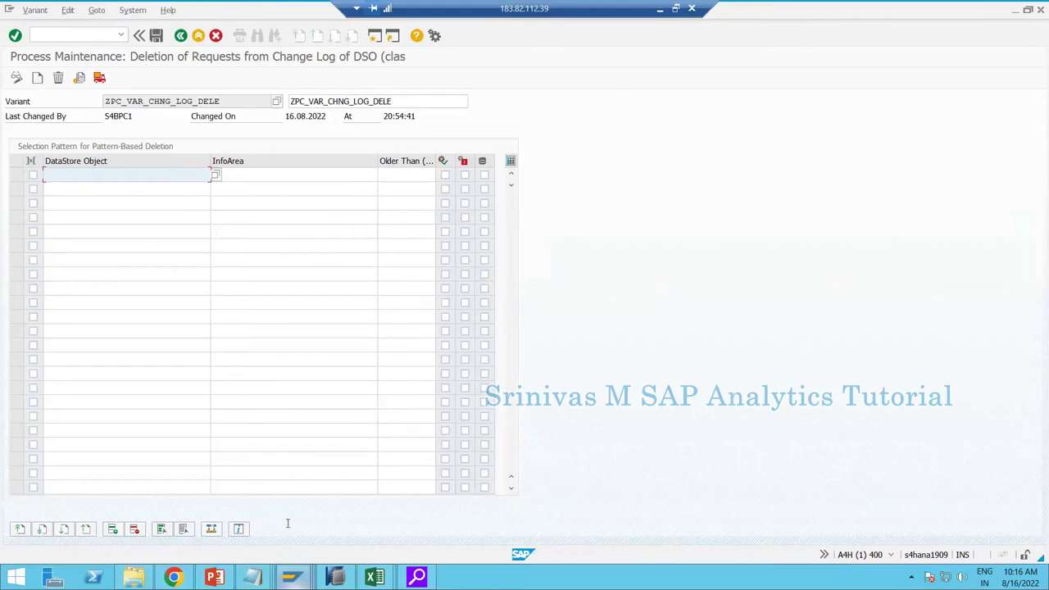
In Excel Book1, label cell E7 'aDSO'.
{"action": "mouse_move", "coordinate": [375, 577]}
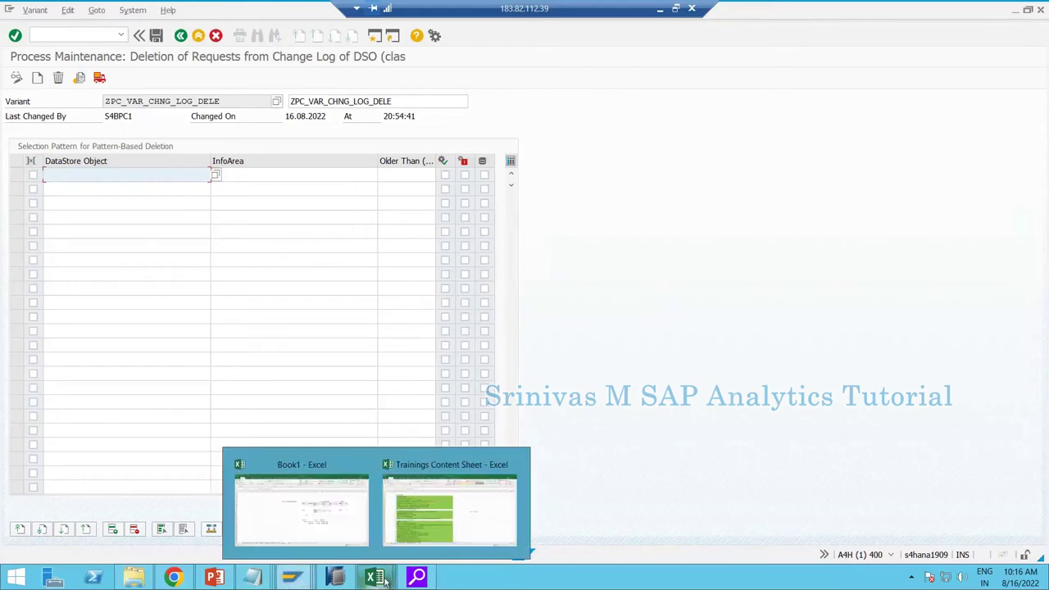
{"action": "left_click", "coordinate": [341, 537]}
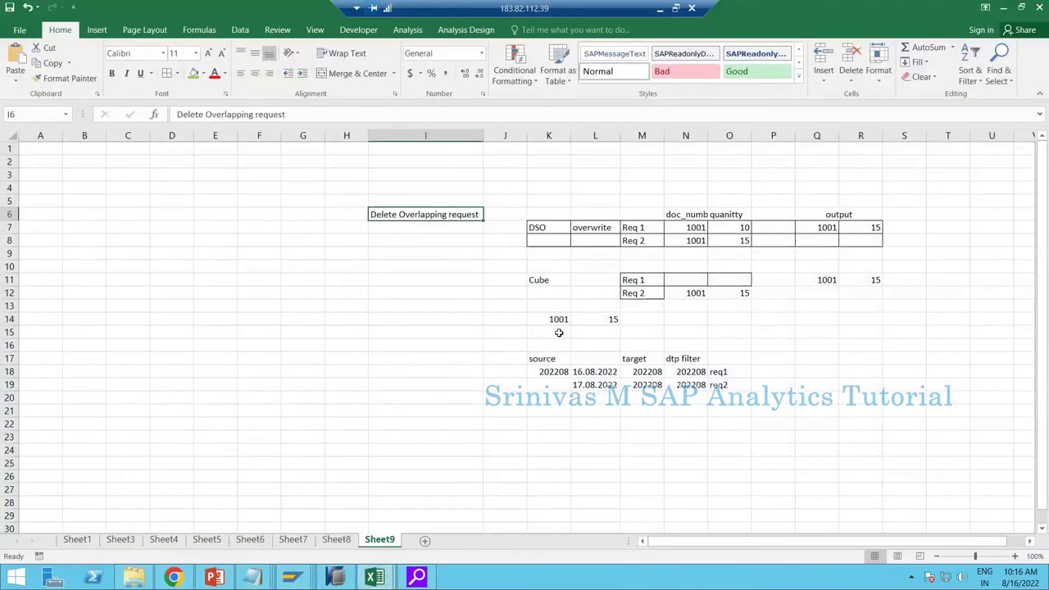
{"action": "left_click", "coordinate": [200, 223]}
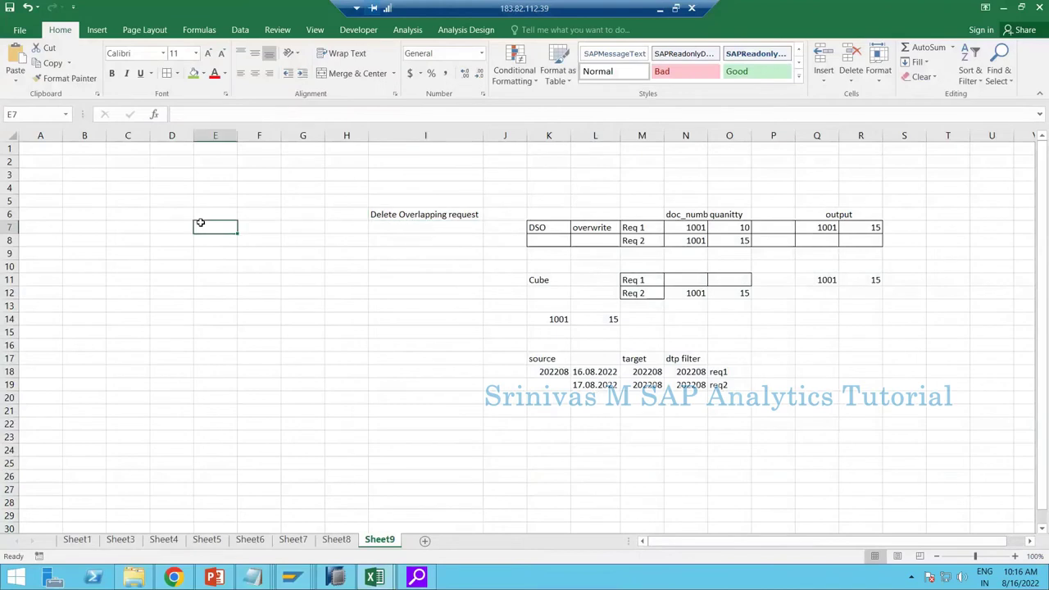
{"action": "type", "text": "DSO"}
{"action": "key", "text": "Tab"}
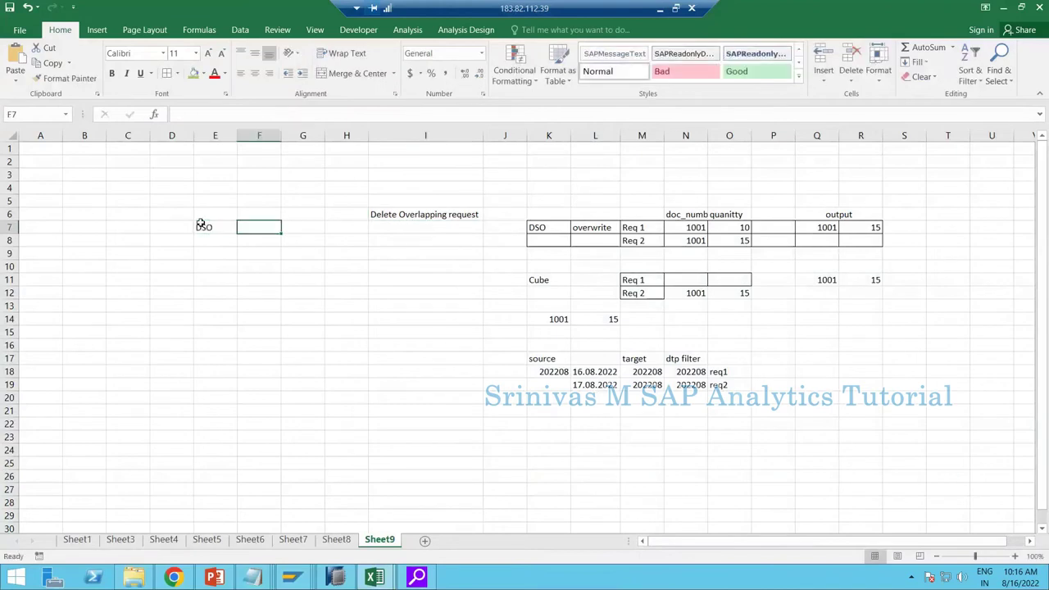
{"action": "left_click", "coordinate": [200, 223]}
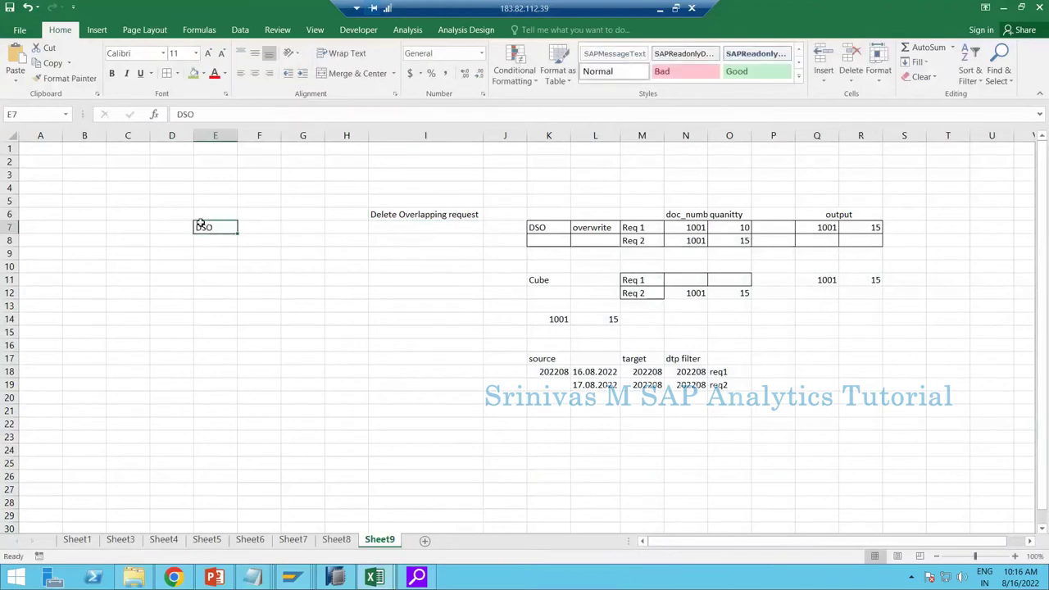
{"action": "key", "text": "F2"}
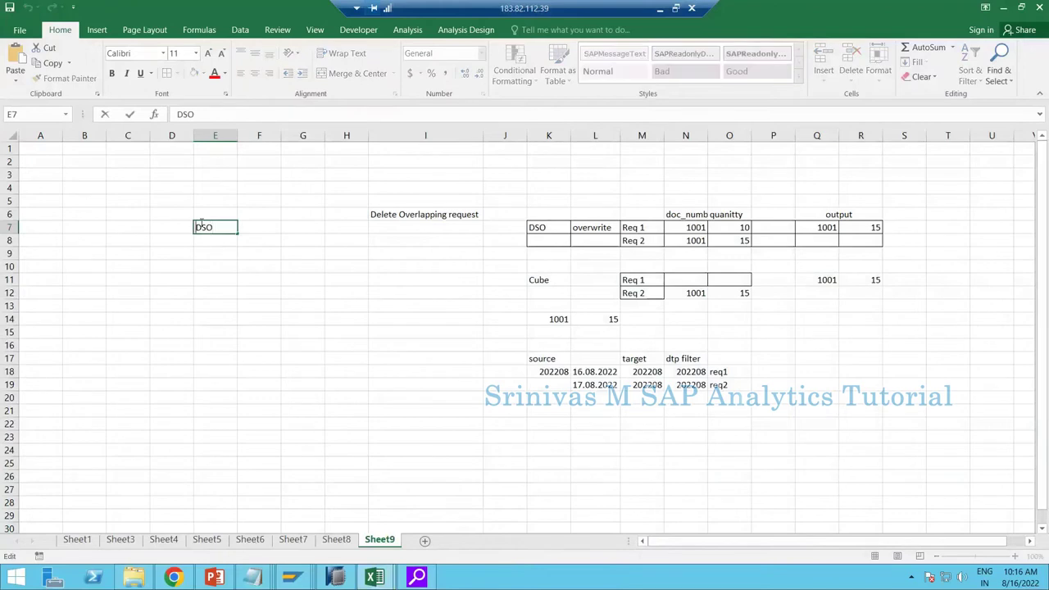
{"action": "type", "text": "a"}
{"action": "key", "text": "Return"}
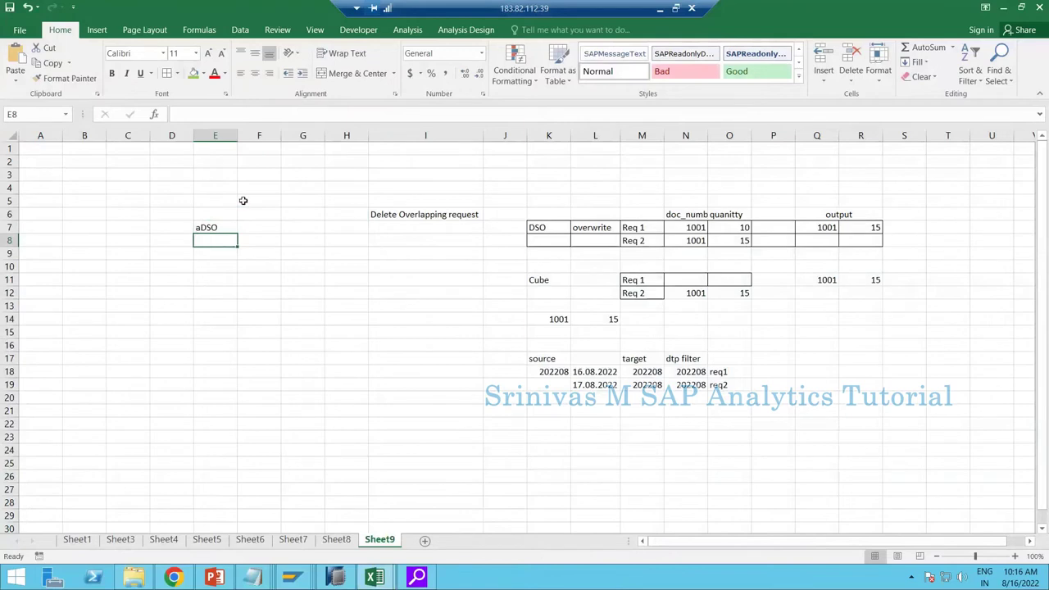
Enter the period 1.2022 in cell E8.
{"action": "left_click", "coordinate": [178, 242]}
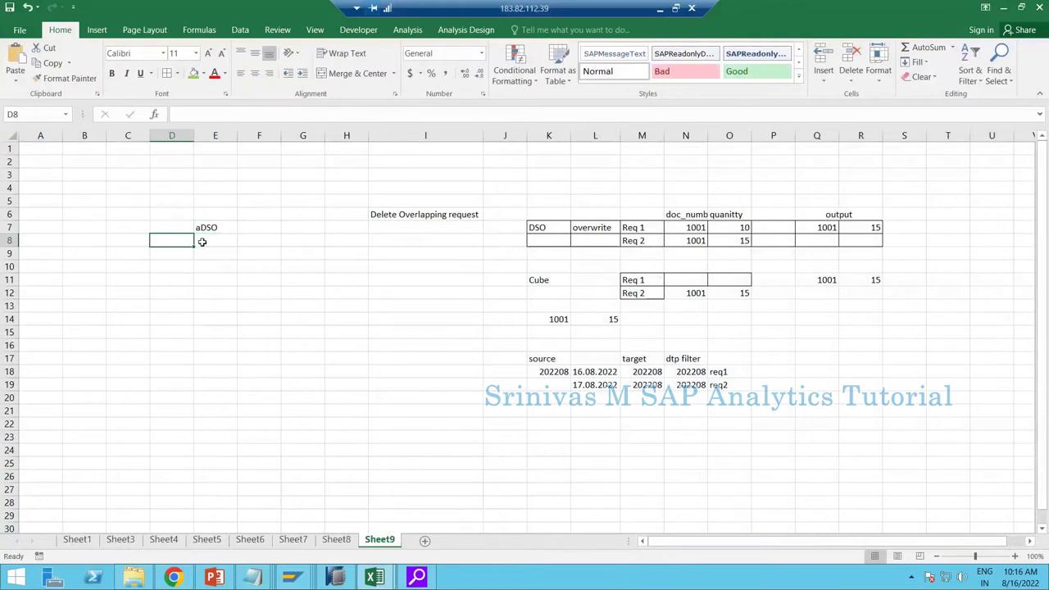
{"action": "left_click", "coordinate": [218, 238]}
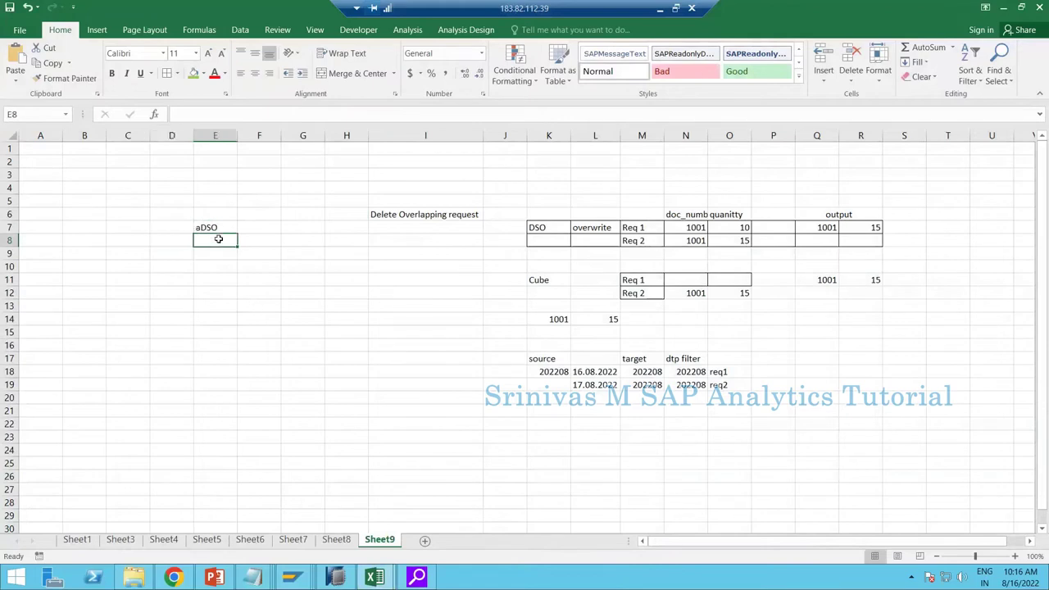
{"action": "type", "text": "202"}
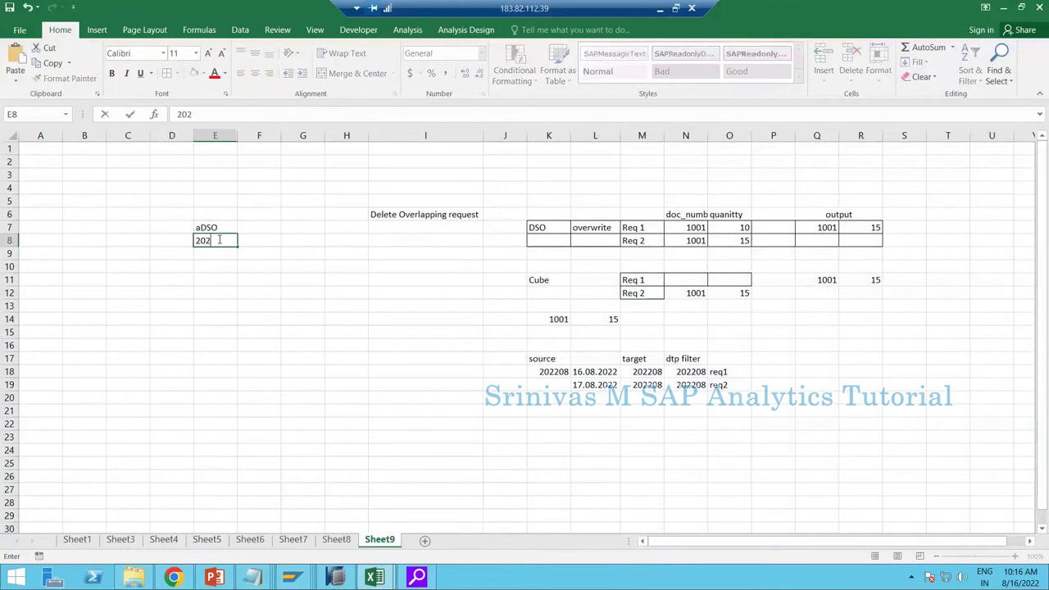
{"action": "type", "text": "2"}
{"action": "key", "text": "Return"}
{"action": "left_click", "coordinate": [218, 240]}
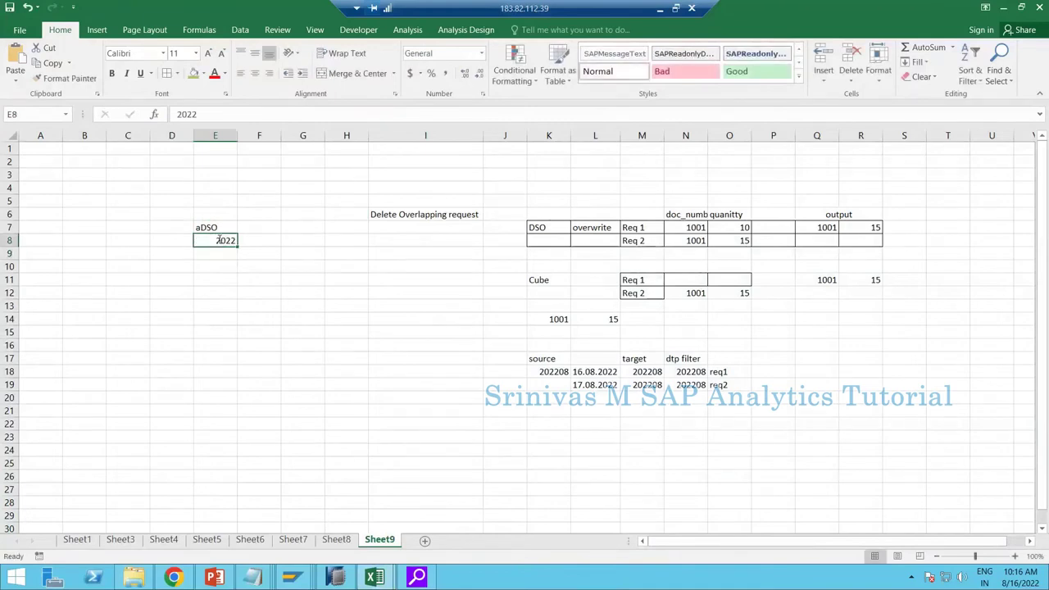
{"action": "double_click", "coordinate": [218, 239]}
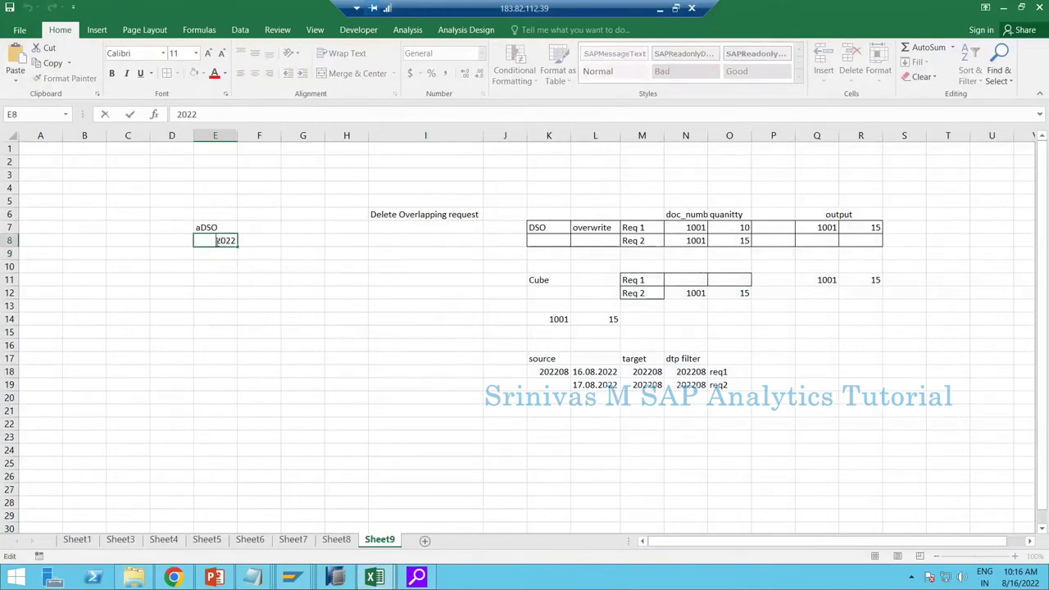
{"action": "type", "text": "0."}
{"action": "key", "text": "BackSpace"}
{"action": "type", "text": "1."}
{"action": "key", "text": "Return"}
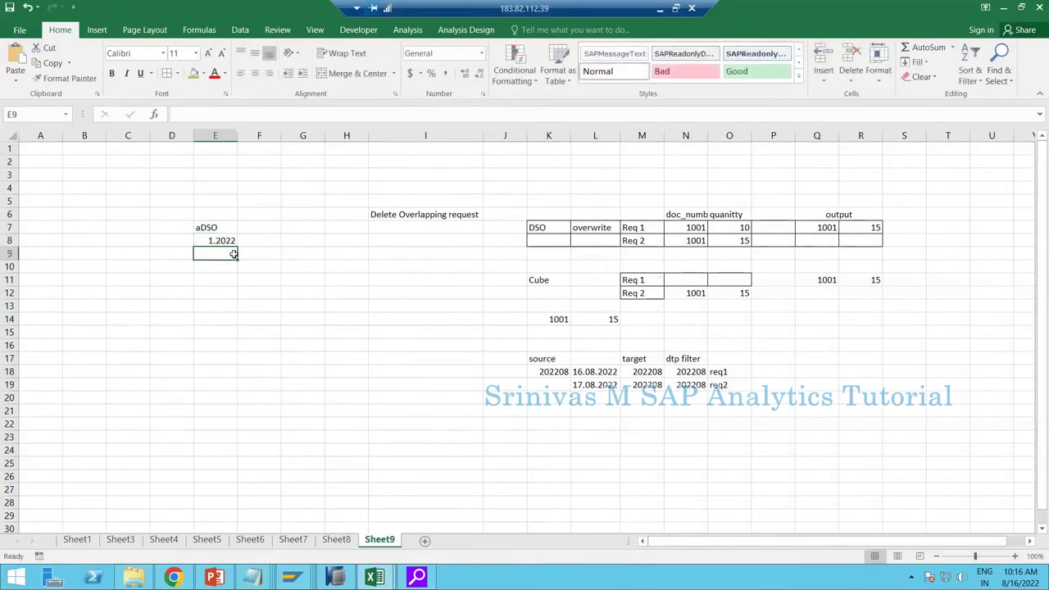
Set cell C8 to 'R/3'.
{"action": "left_click", "coordinate": [168, 239]}
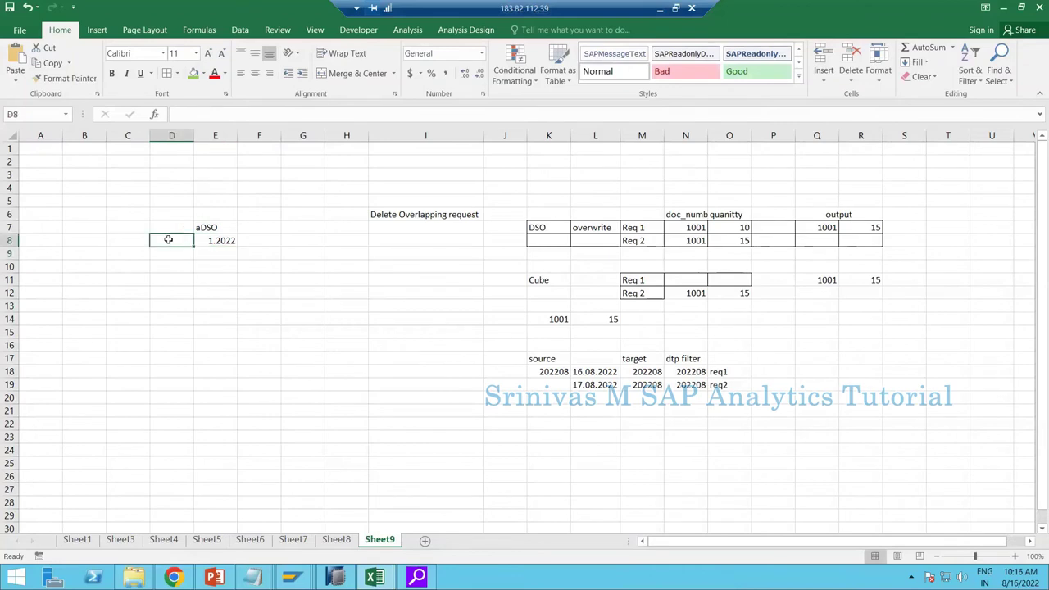
{"action": "key", "text": "Left"}
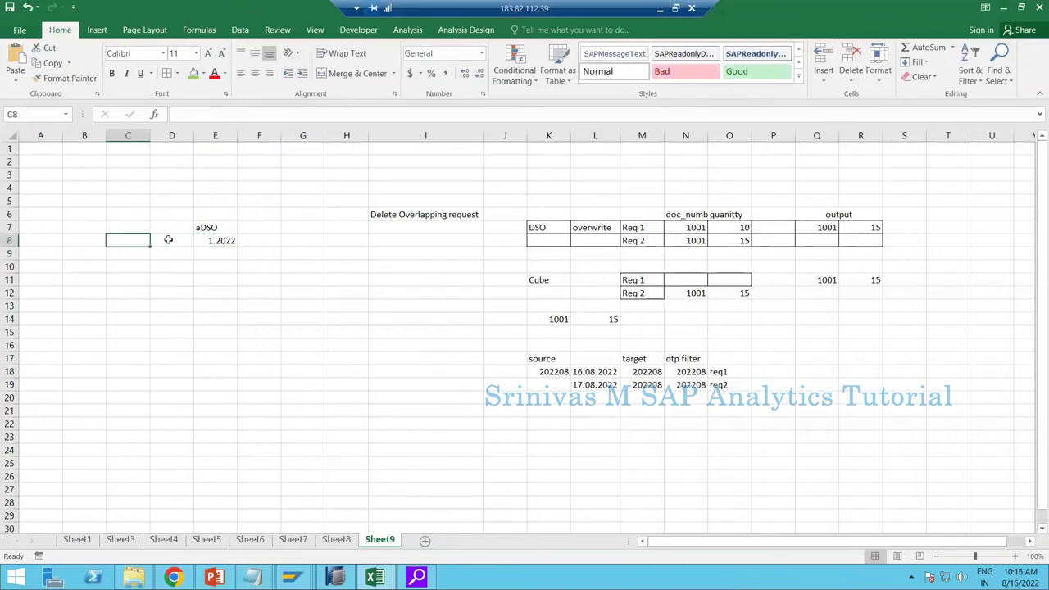
{"action": "type", "text": "T/3"}
{"action": "left_click", "coordinate": [168, 239]}
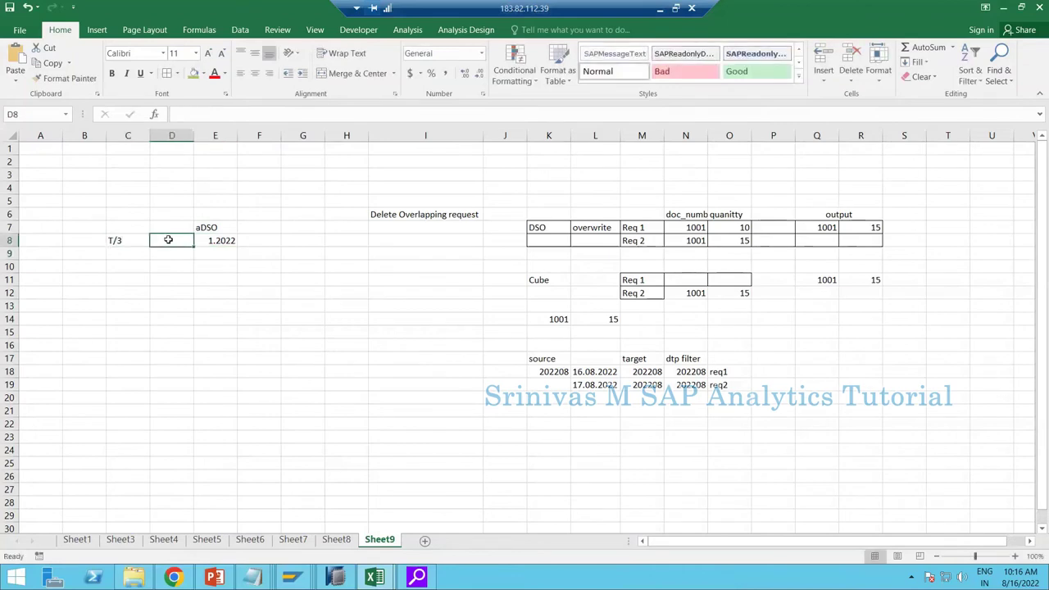
{"action": "key", "text": "Left"}
{"action": "type", "text": "R/"}
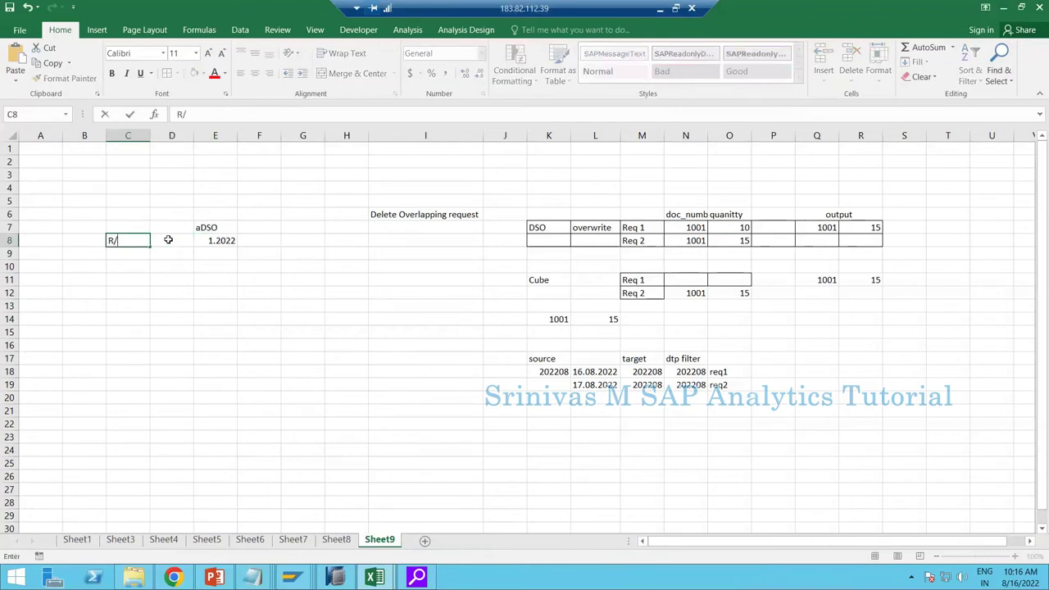
{"action": "type", "text": "3"}
{"action": "key", "text": "Return"}
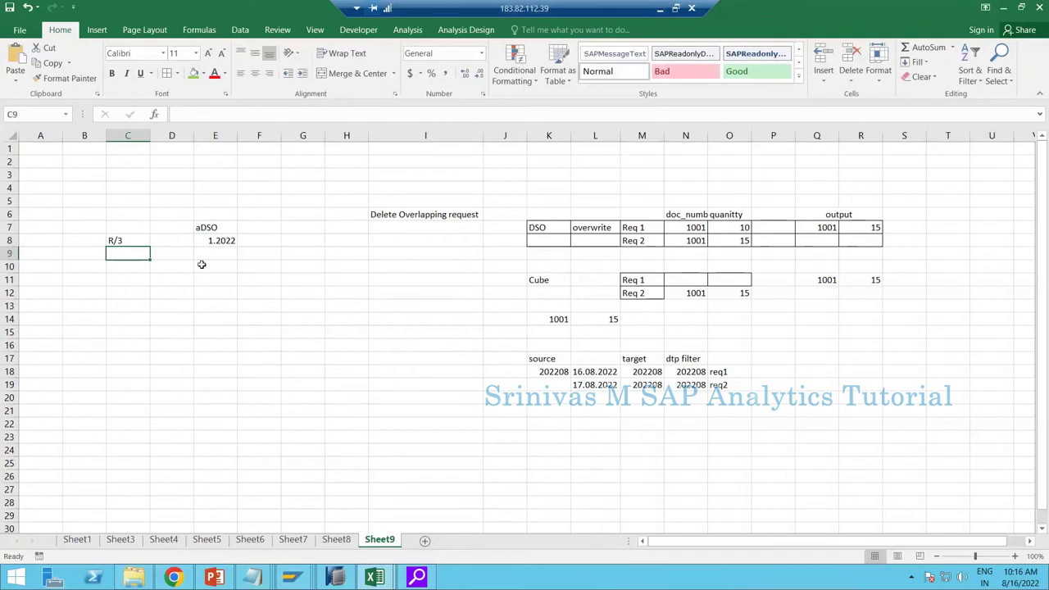
Fill column E with the period series 202201, 202202 and onward down to row 27.
{"action": "left_click", "coordinate": [236, 243]}
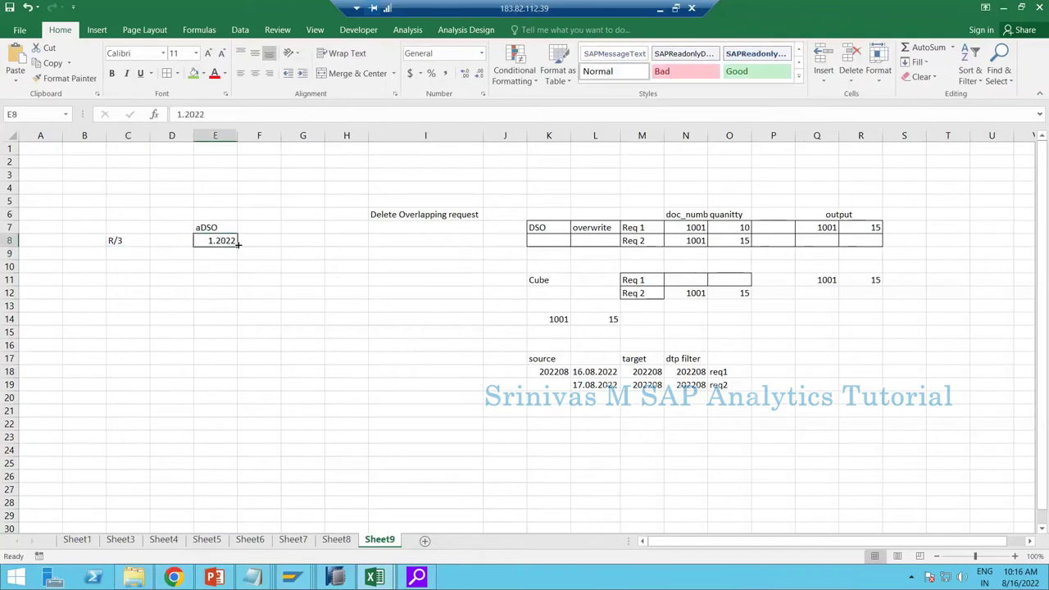
{"action": "left_click_drag", "start_coordinate": [237, 244], "coordinate": [235, 389]}
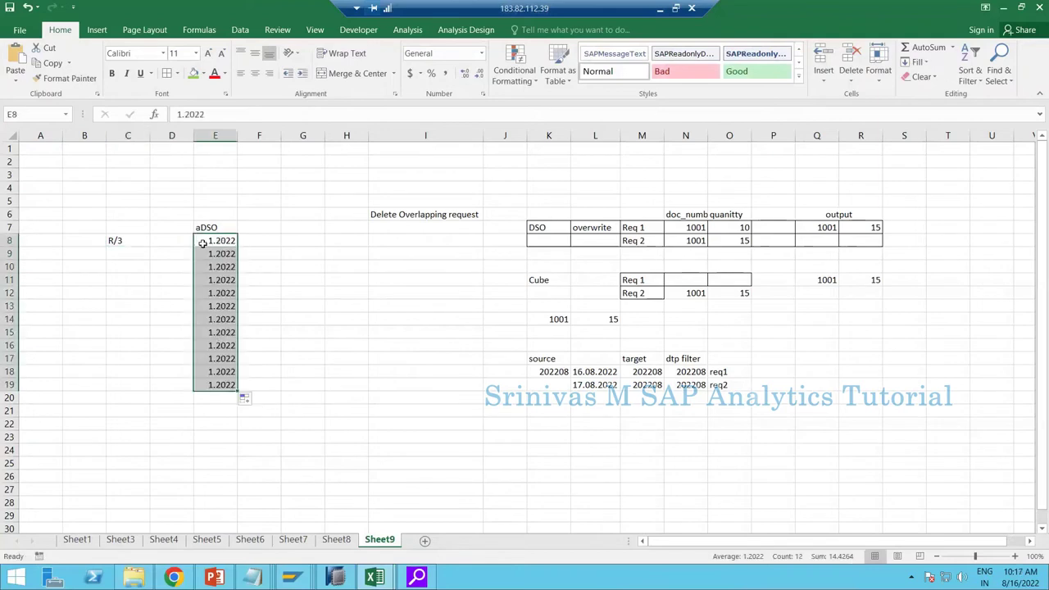
{"action": "left_click", "coordinate": [206, 242]}
{"action": "type", "text": "20220"}
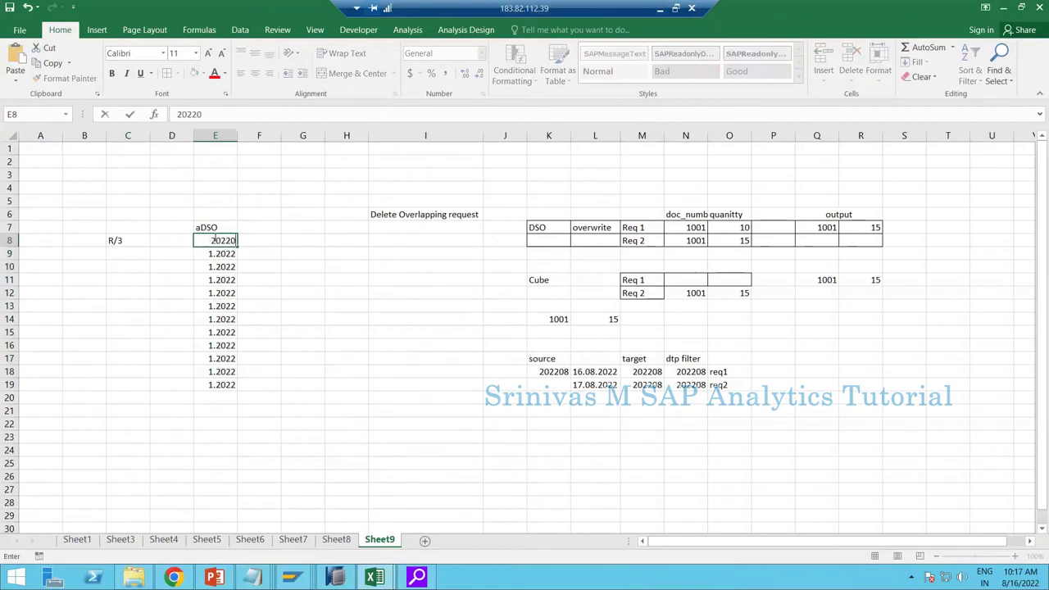
{"action": "type", "text": "1"}
{"action": "key", "text": "Return"}
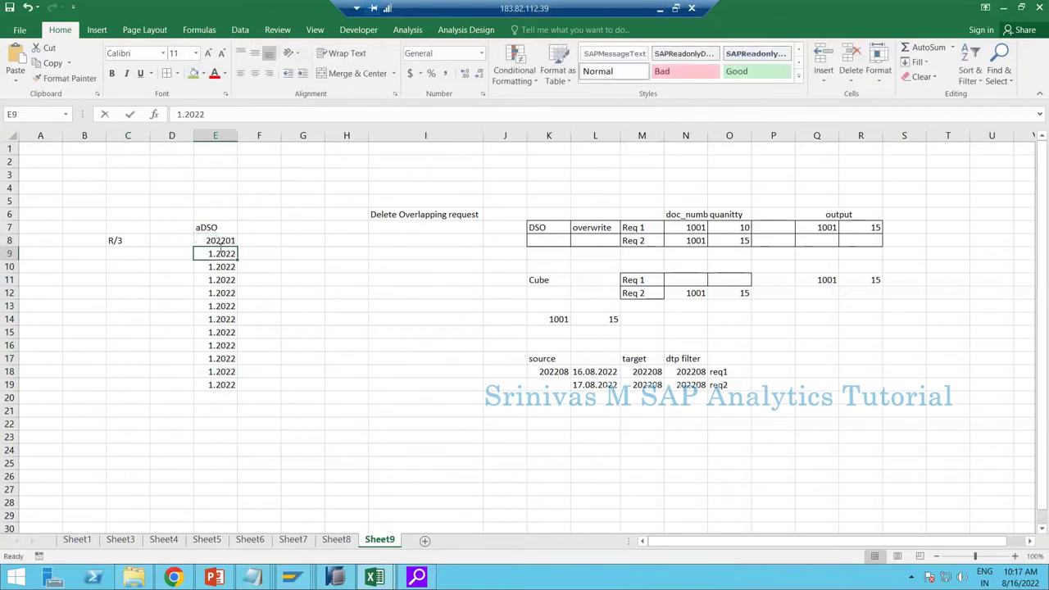
{"action": "type", "text": "202202"}
{"action": "key", "text": "Return"}
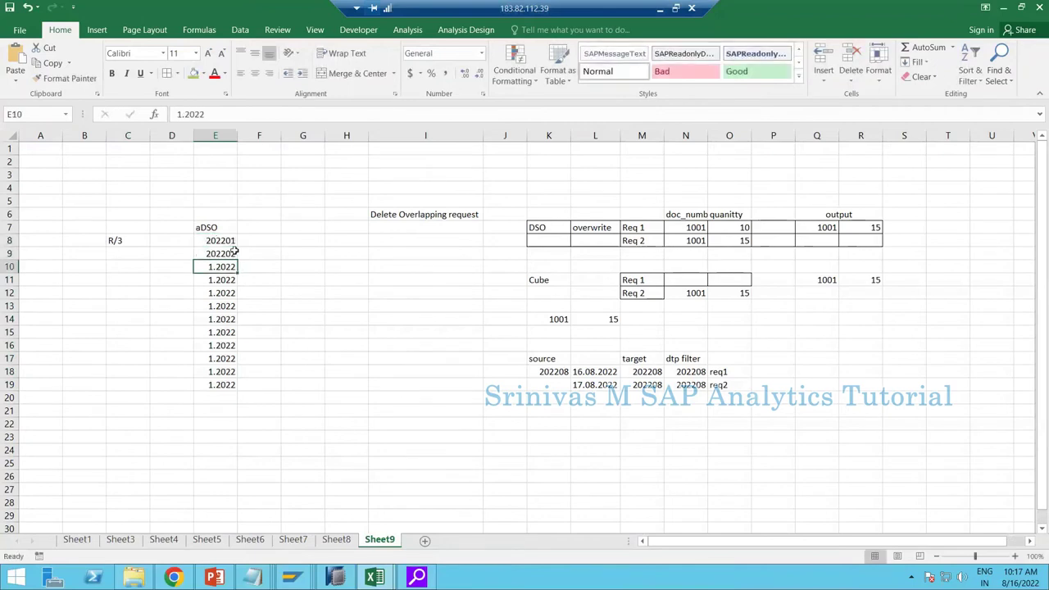
{"action": "left_click", "coordinate": [233, 241]}
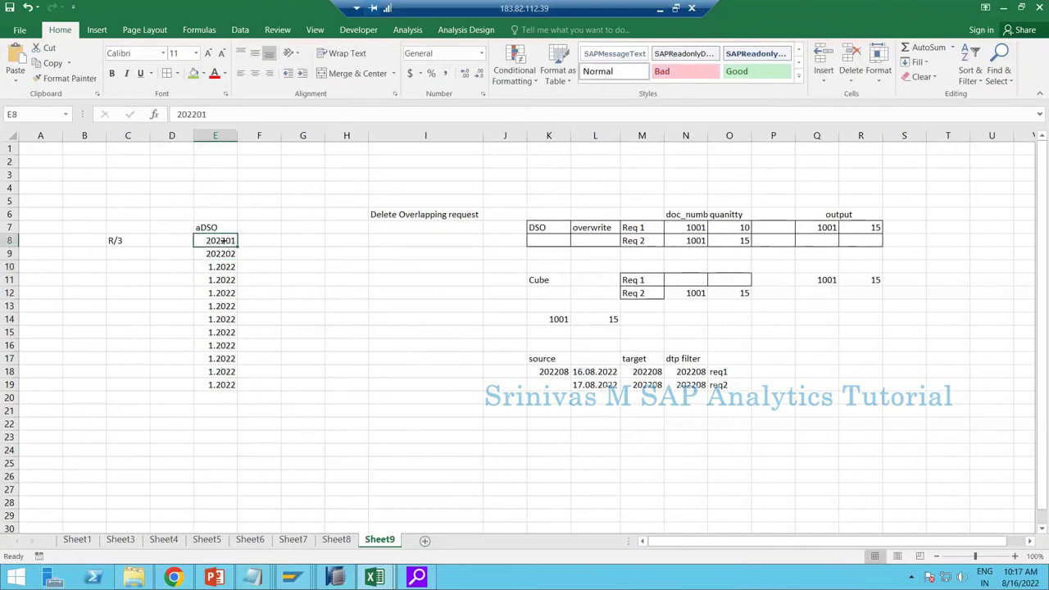
{"action": "left_click_drag", "start_coordinate": [224, 246], "coordinate": [239, 494]}
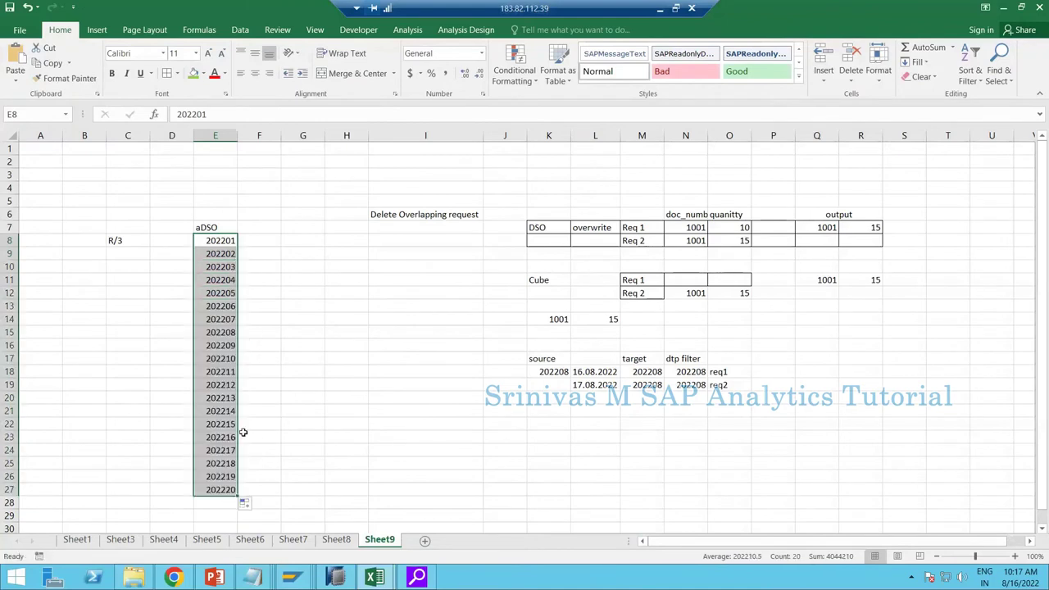
Overwrite cell E20 with period 202301.
{"action": "left_click", "coordinate": [226, 384]}
{"action": "left_click", "coordinate": [221, 395]}
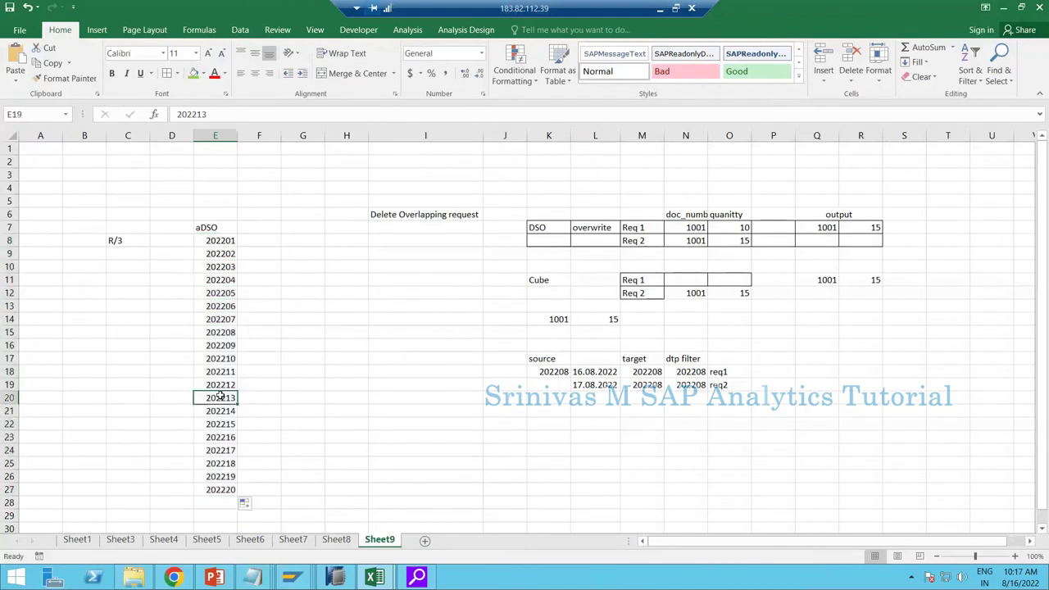
{"action": "type", "text": "2023"}
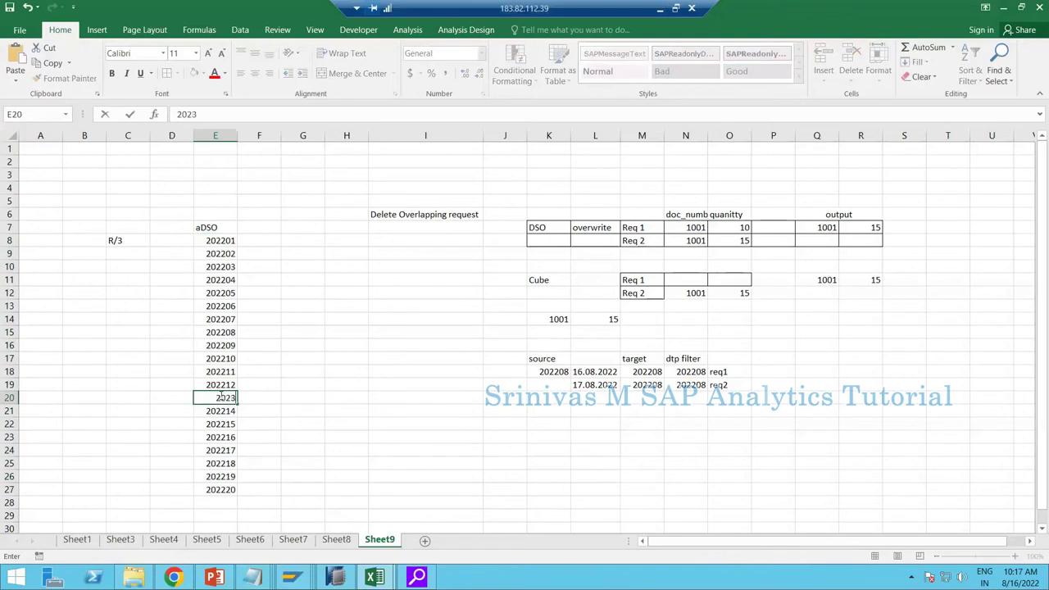
{"action": "type", "text": "01"}
{"action": "key", "text": "Return"}
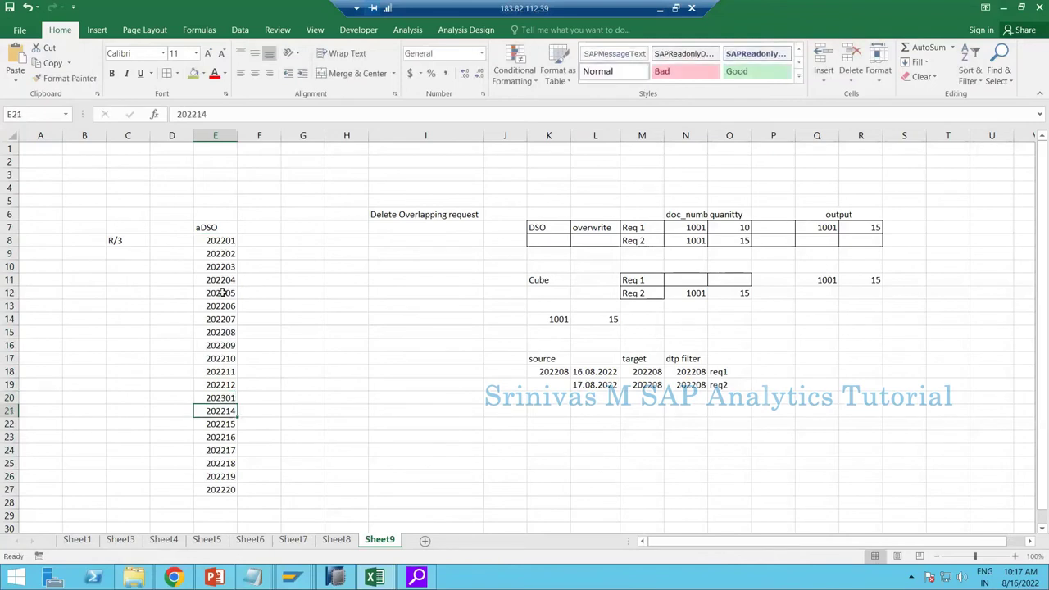
{"action": "left_click_drag", "start_coordinate": [220, 267], "coordinate": [219, 371]}
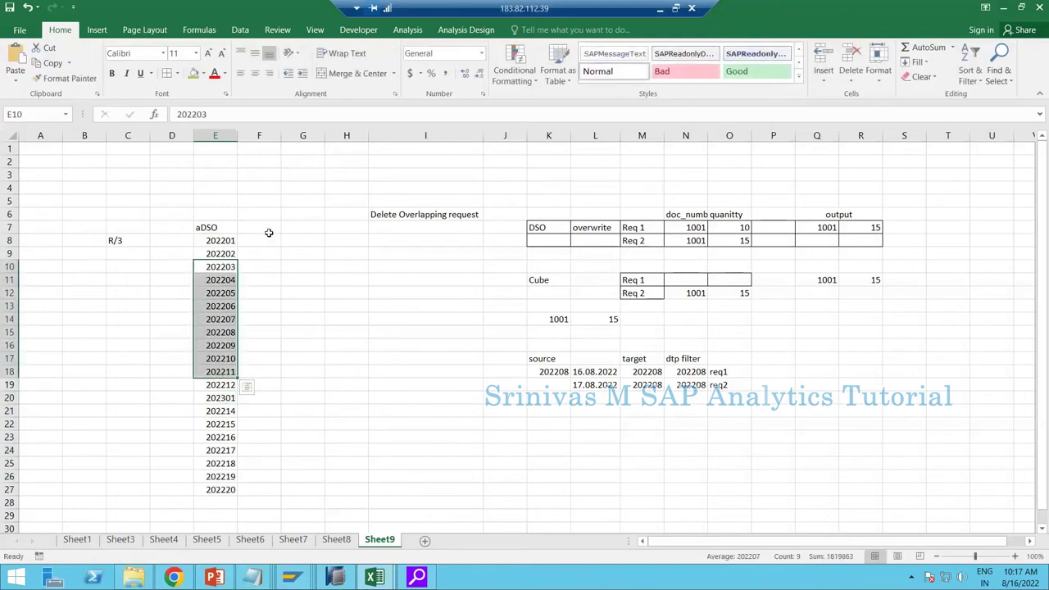
{"action": "left_click", "coordinate": [271, 228]}
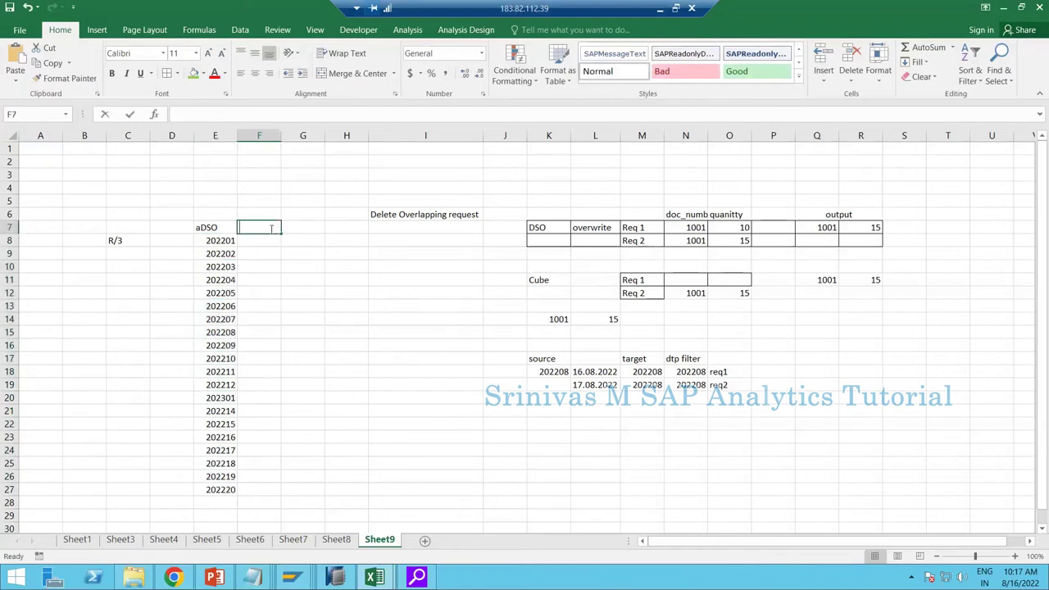
Add headings 'active table' in F7 and 'changelog' in G7, auto-fitting column F.
{"action": "type", "text": "active table"}
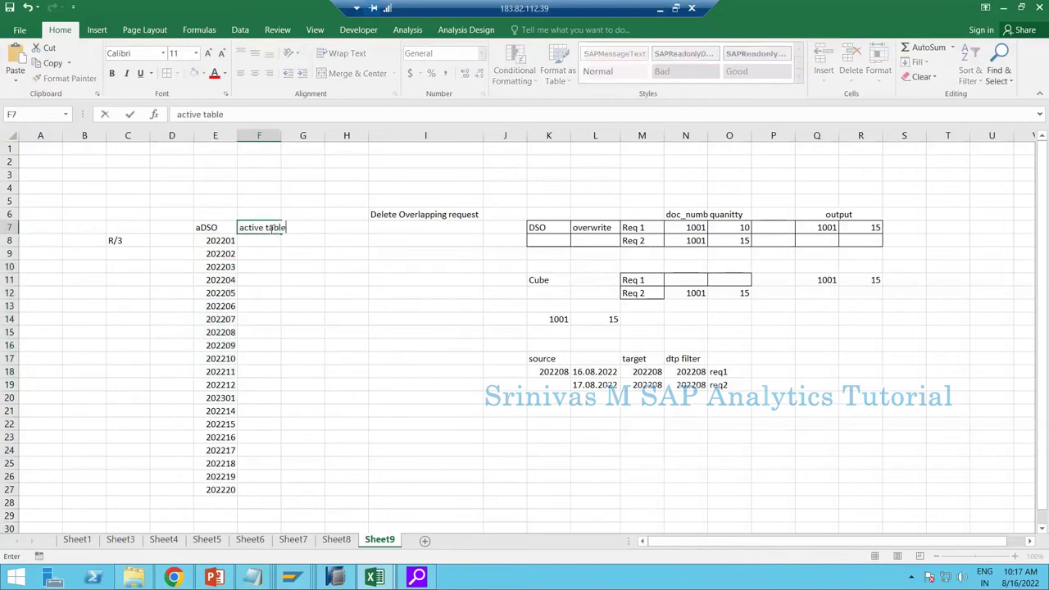
{"action": "key", "text": "Tab"}
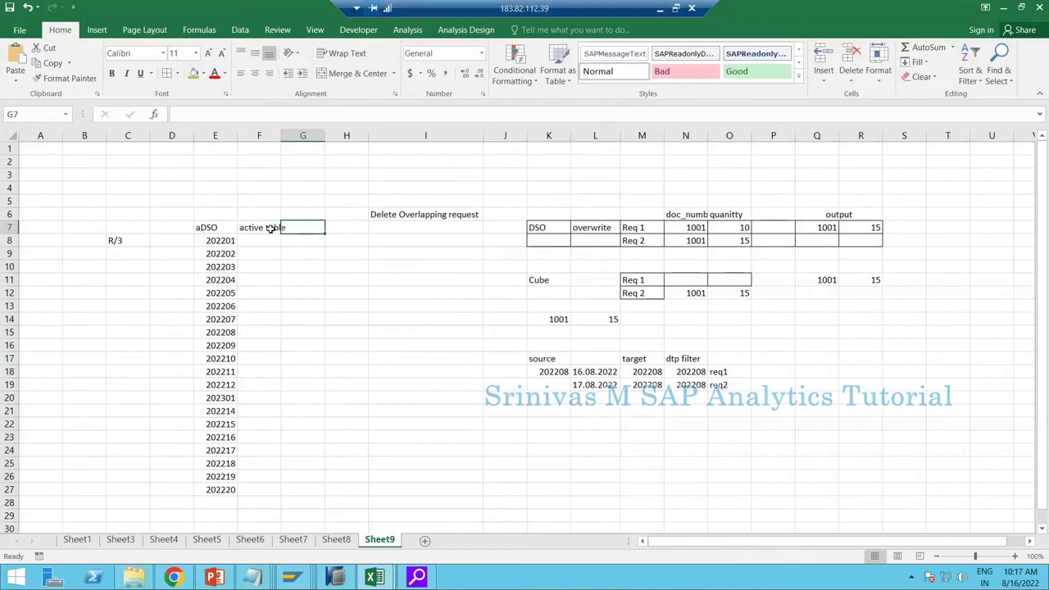
{"action": "type", "text": "changelog"}
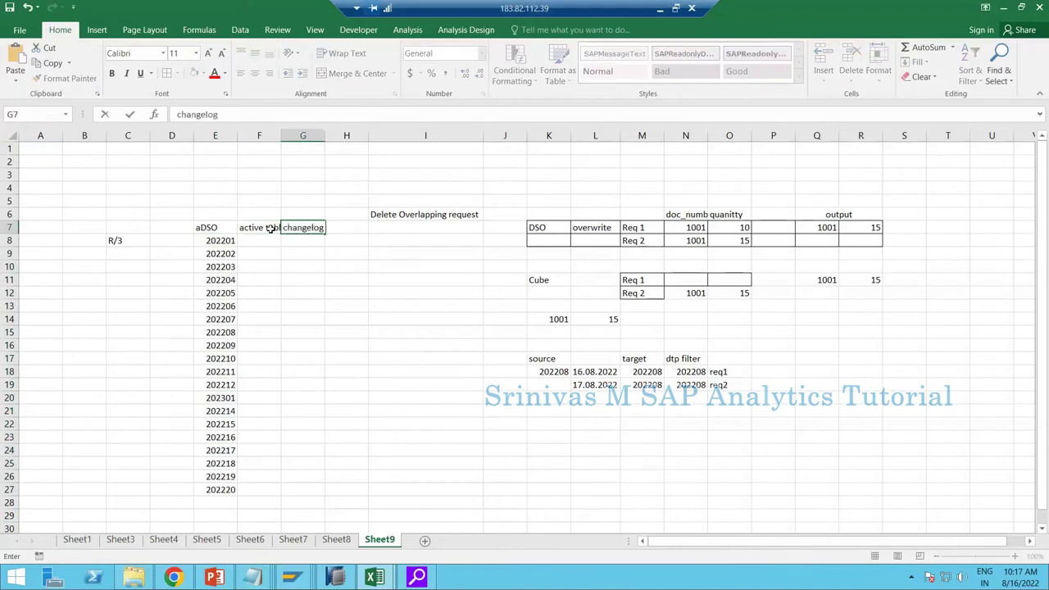
{"action": "key", "text": "Return"}
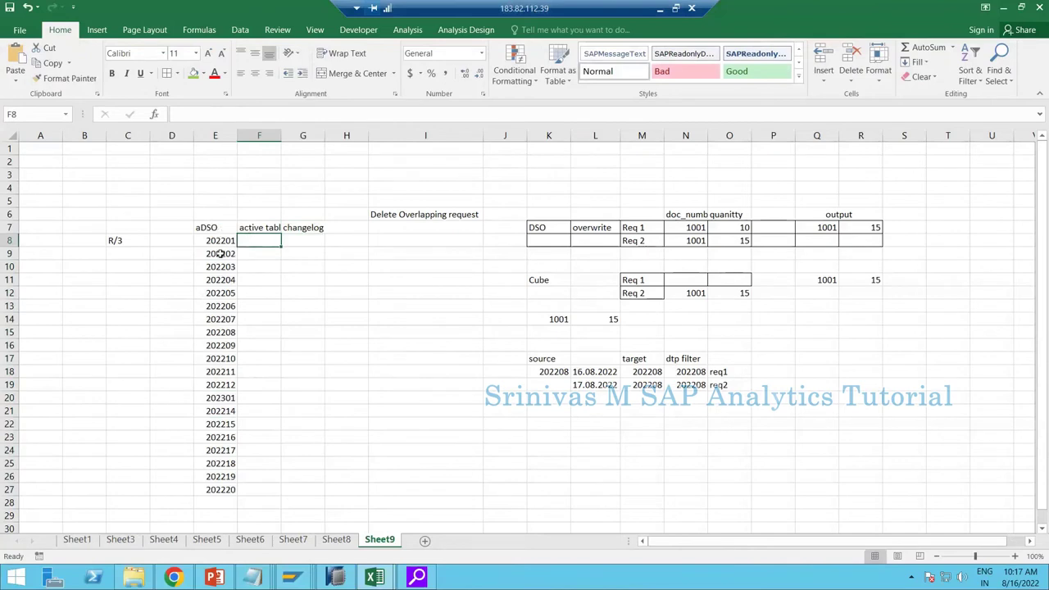
{"action": "left_click", "coordinate": [254, 230]}
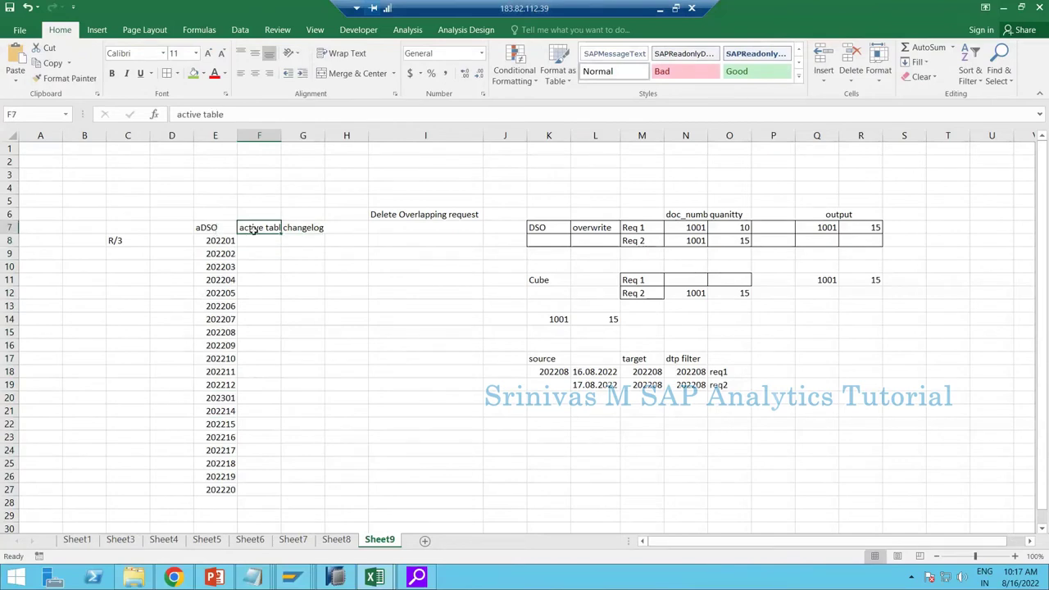
{"action": "double_click", "coordinate": [282, 136]}
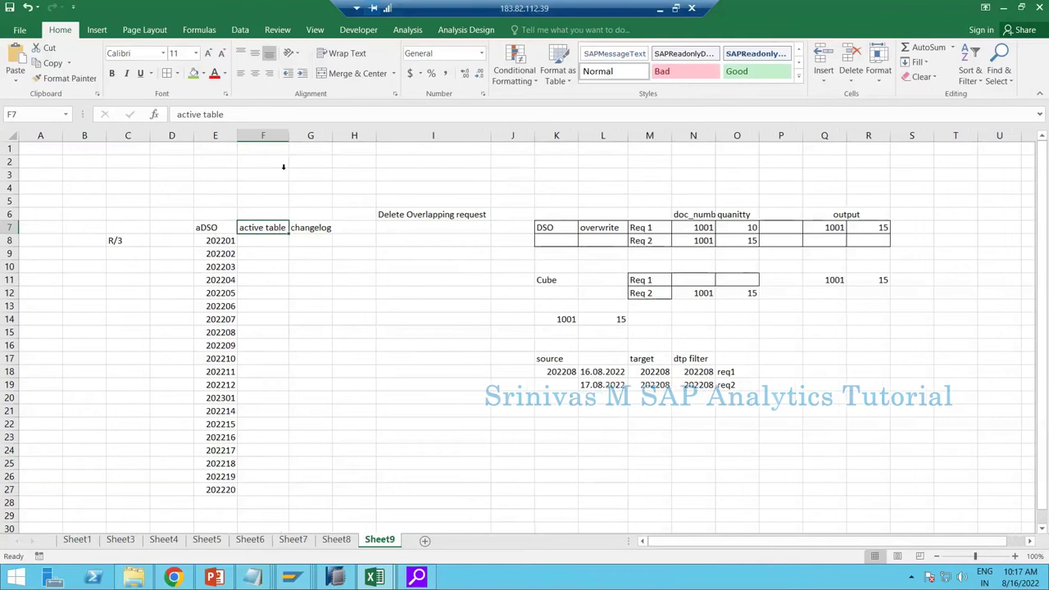
{"action": "left_click", "coordinate": [329, 146]}
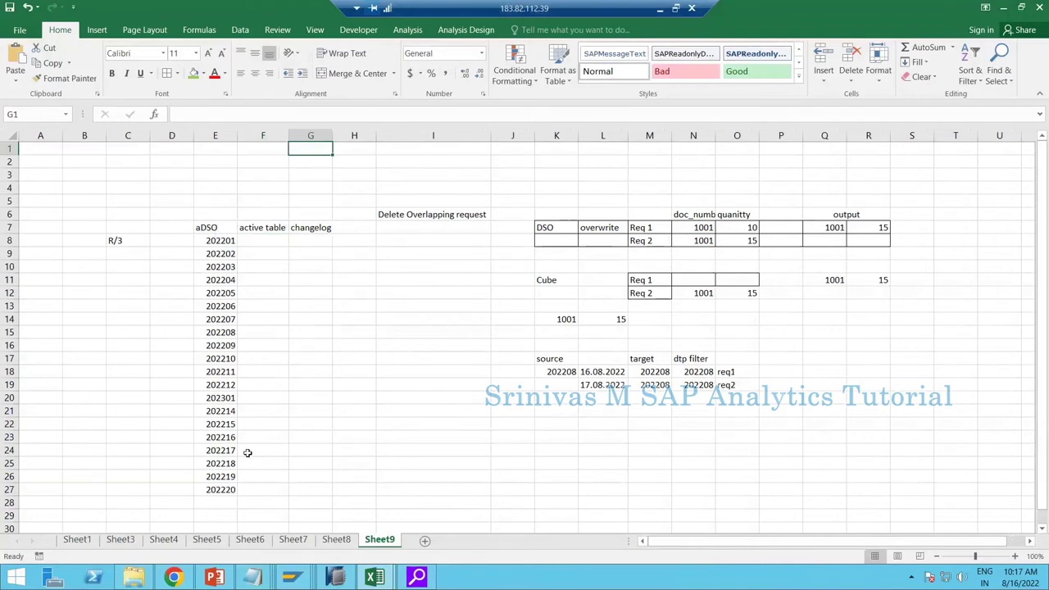
Set E21 to 202302 and extend the period series down to 202310.
{"action": "left_click", "coordinate": [223, 384]}
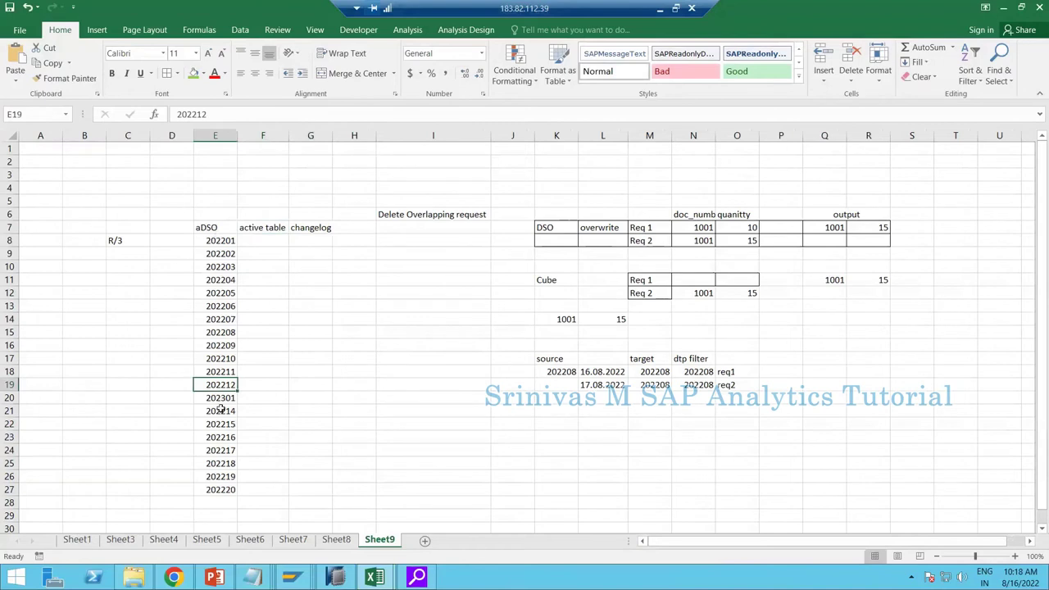
{"action": "left_click", "coordinate": [218, 400]}
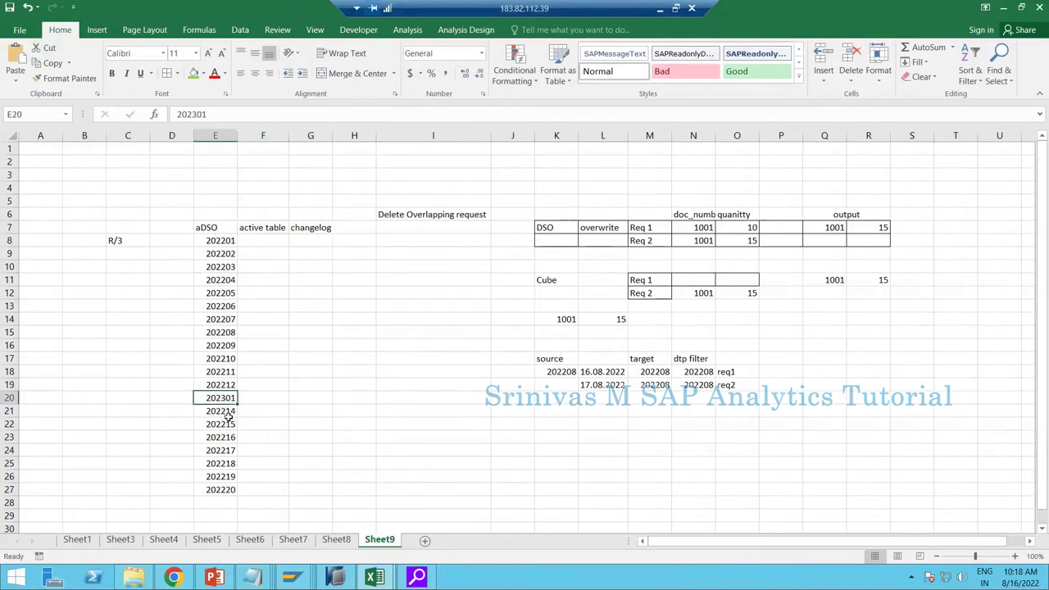
{"action": "left_click", "coordinate": [214, 411]}
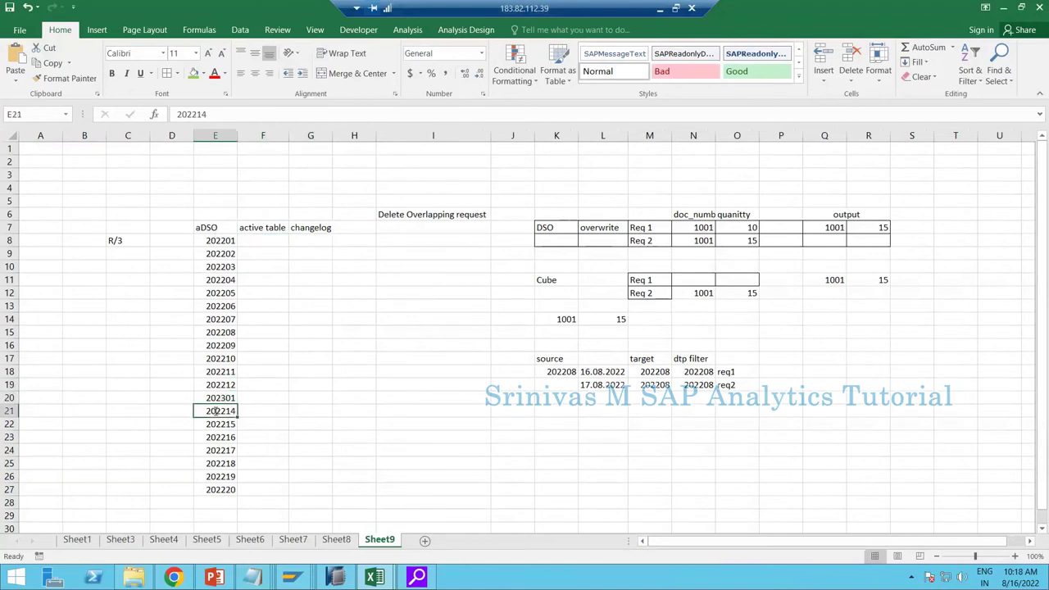
{"action": "type", "text": "202308"}
{"action": "key", "text": "Return"}
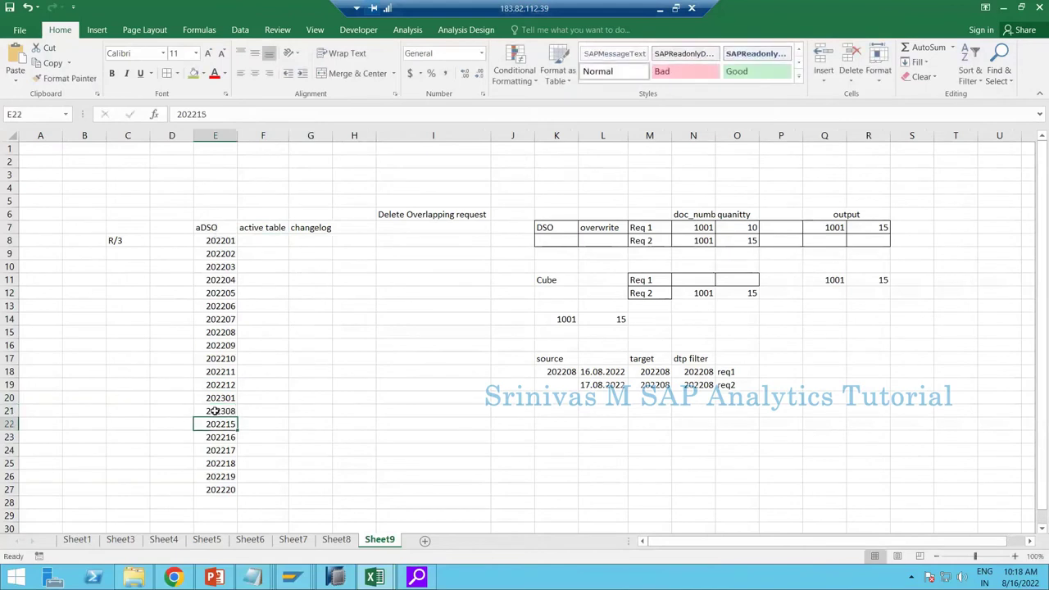
{"action": "left_click", "coordinate": [212, 412]}
{"action": "type", "text": "2020"}
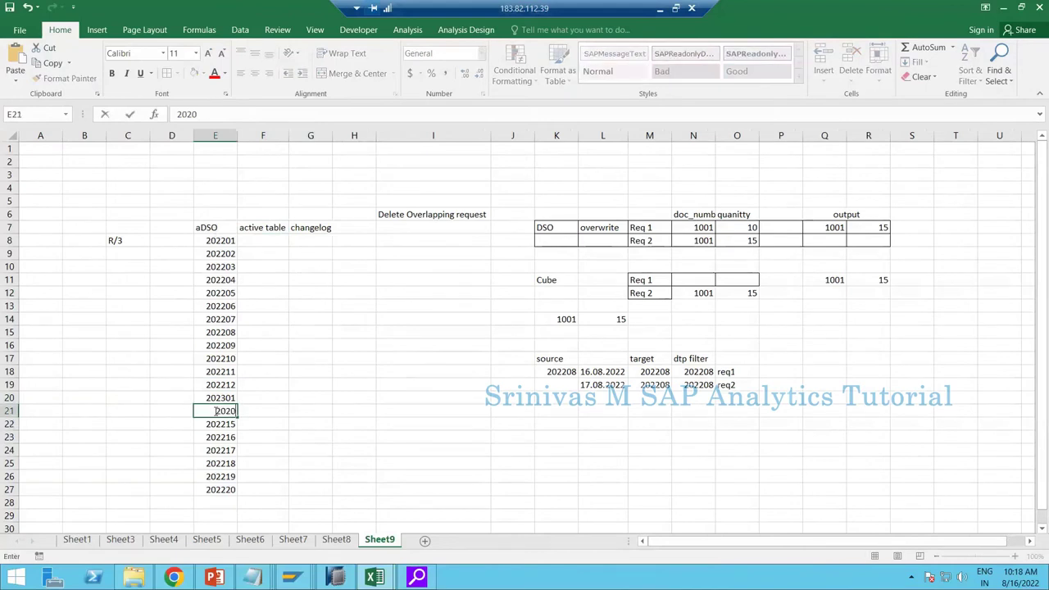
{"action": "key", "text": "BackSpace"}
{"action": "type", "text": "302"}
{"action": "key", "text": "Return"}
{"action": "left_click", "coordinate": [224, 414]}
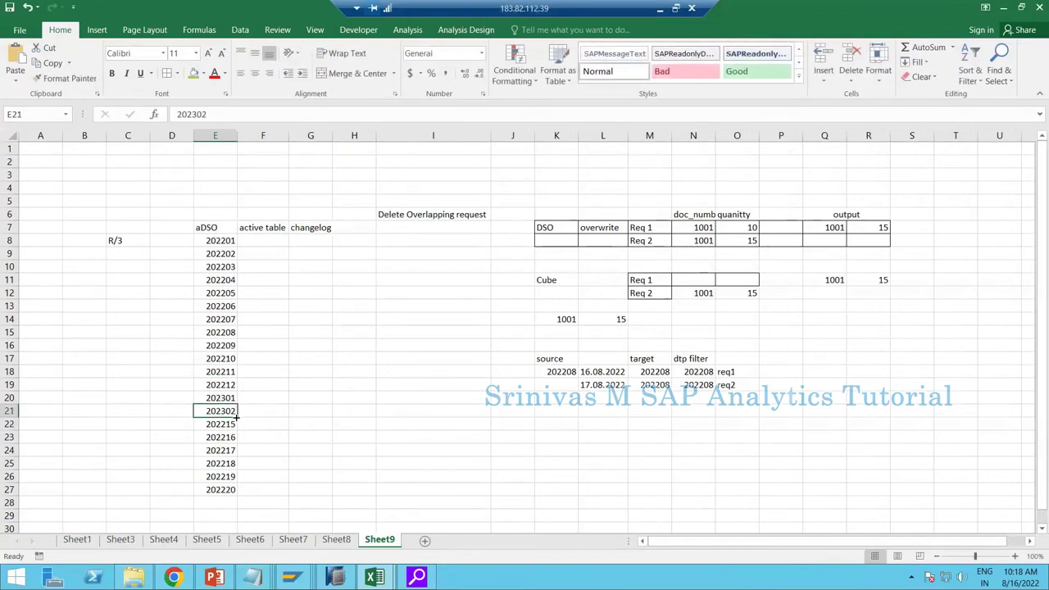
{"action": "left_click_drag", "start_coordinate": [237, 417], "coordinate": [242, 518]}
Mark a dash in F27 beside period 202308.
{"action": "left_click", "coordinate": [255, 485]}
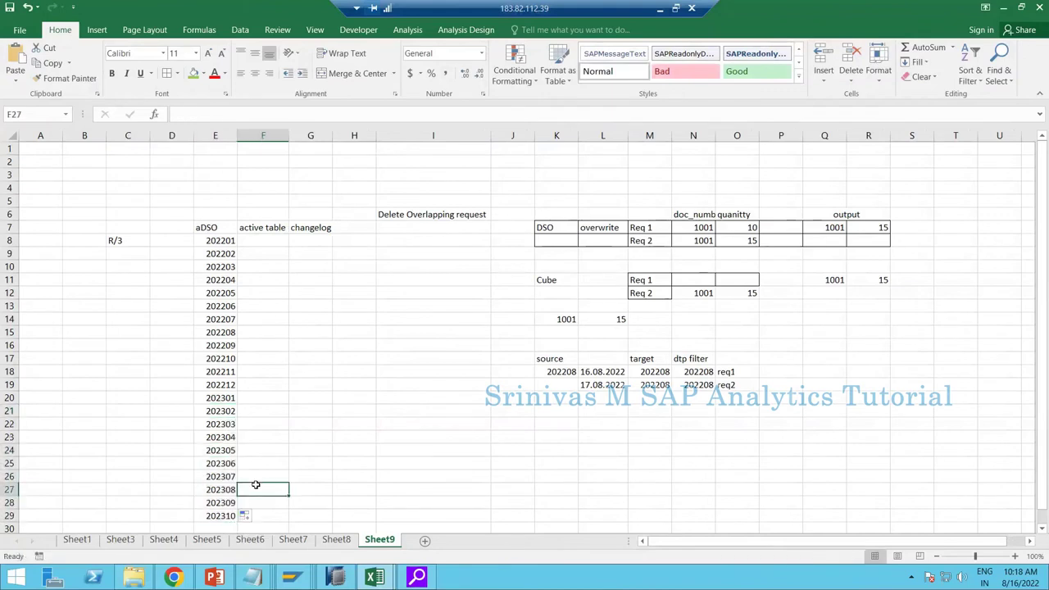
{"action": "type", "text": "-"}
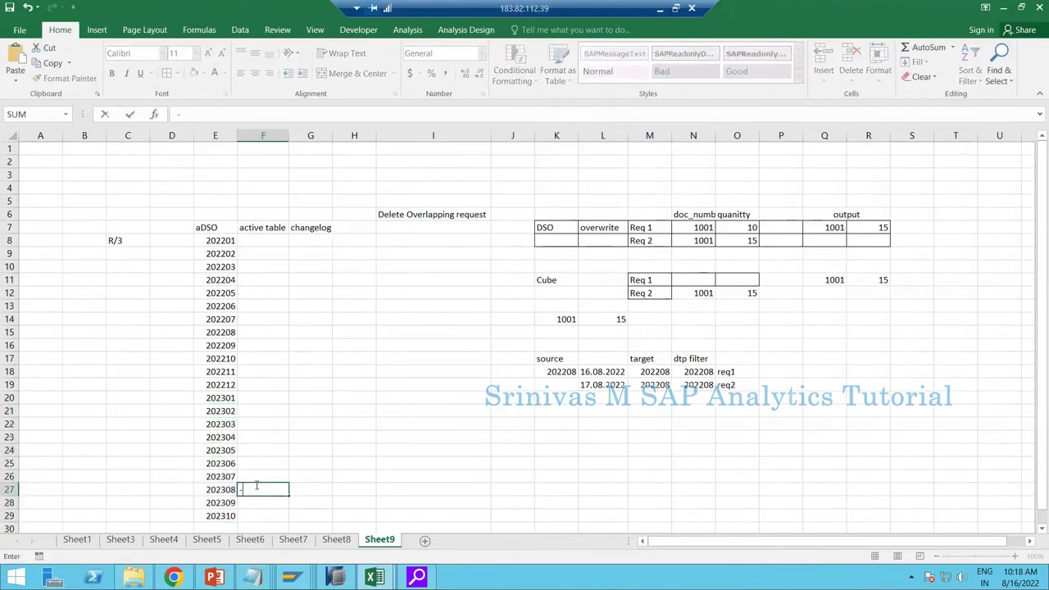
{"action": "key", "text": "Return"}
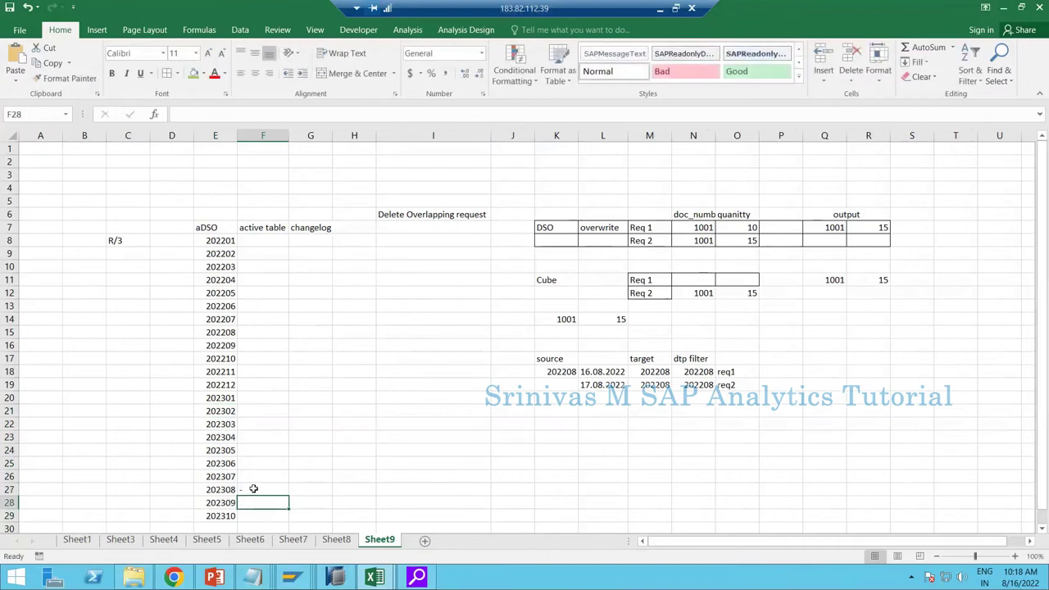
{"action": "left_click", "coordinate": [253, 488]}
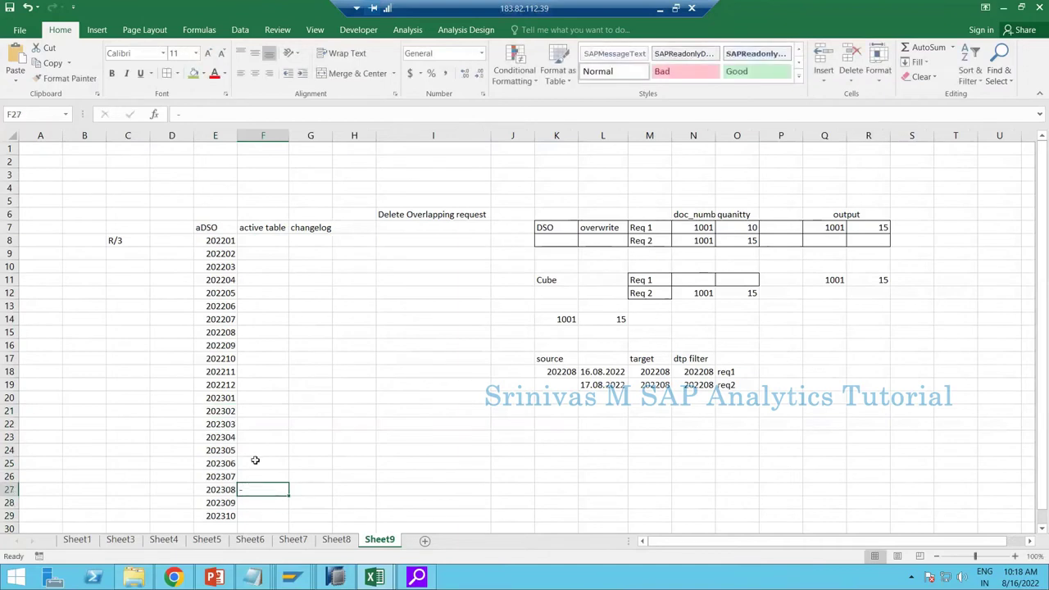
{"action": "left_click", "coordinate": [210, 206]}
Enter heading 'sales' in E5, then point out periods 202304, 202204, 202306 and 202308.
{"action": "type", "text": "sal"}
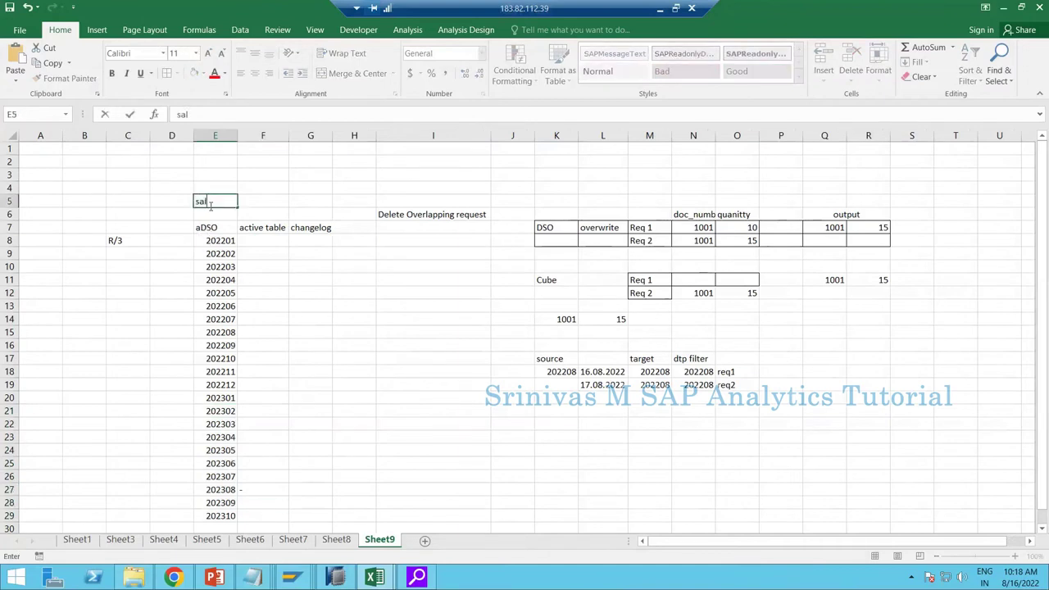
{"action": "type", "text": "es"}
{"action": "key", "text": "Return"}
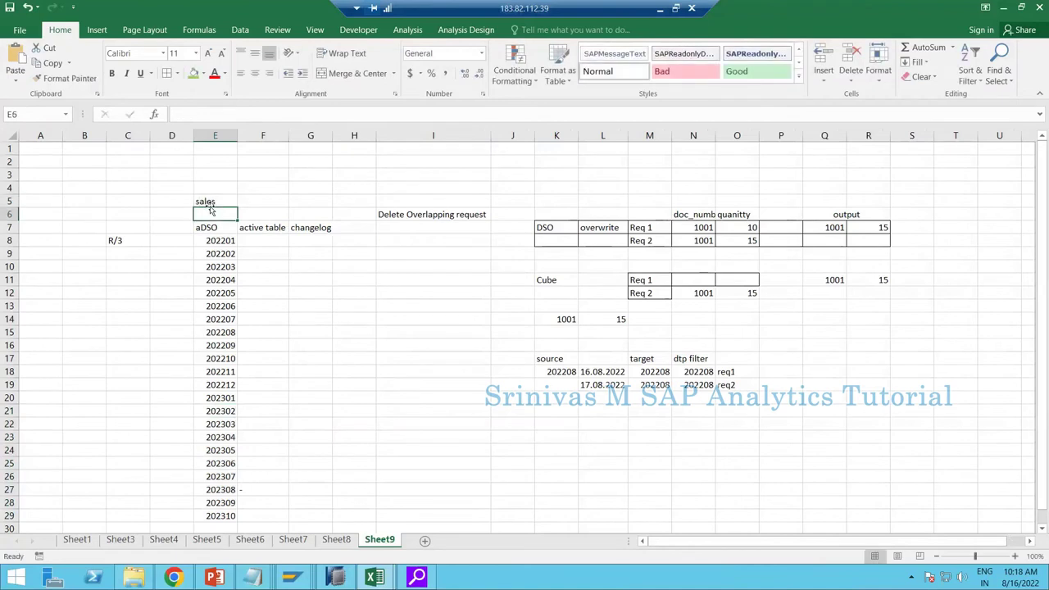
{"action": "mouse_move", "coordinate": [250, 573]}
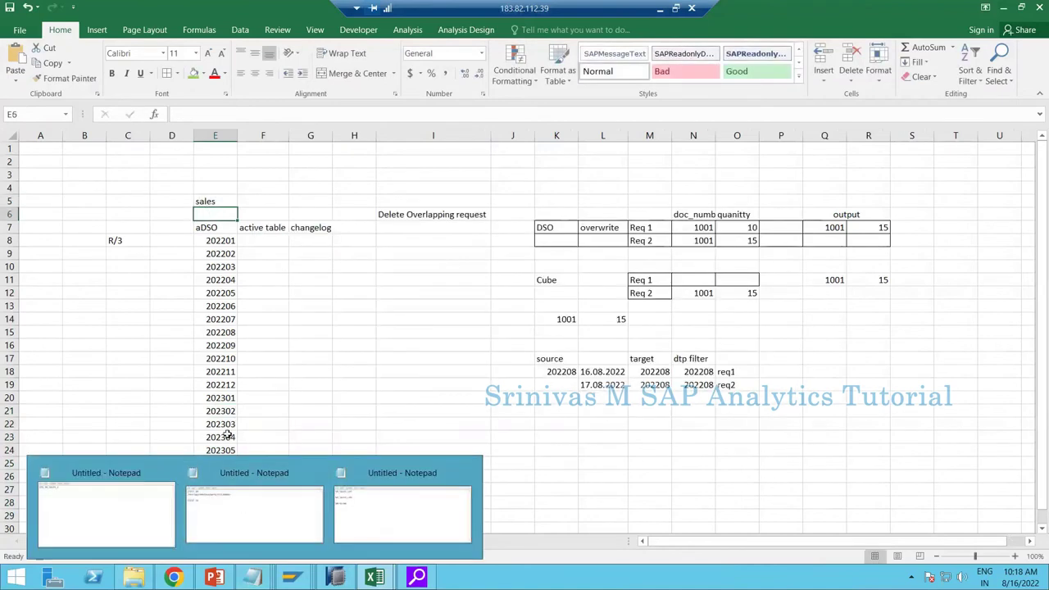
{"action": "left_click", "coordinate": [227, 437]}
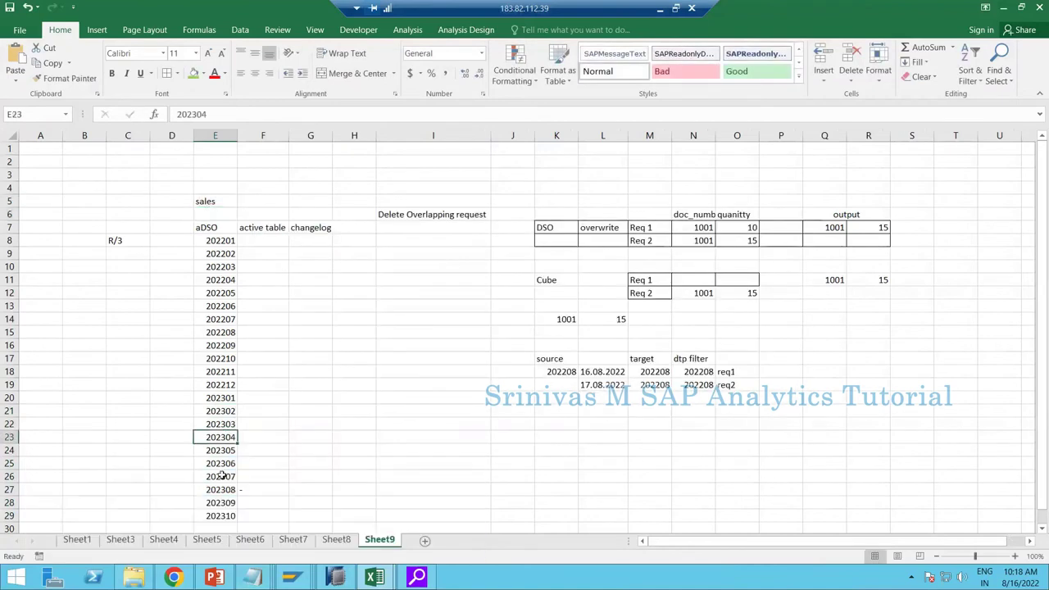
{"action": "left_click", "coordinate": [226, 280]}
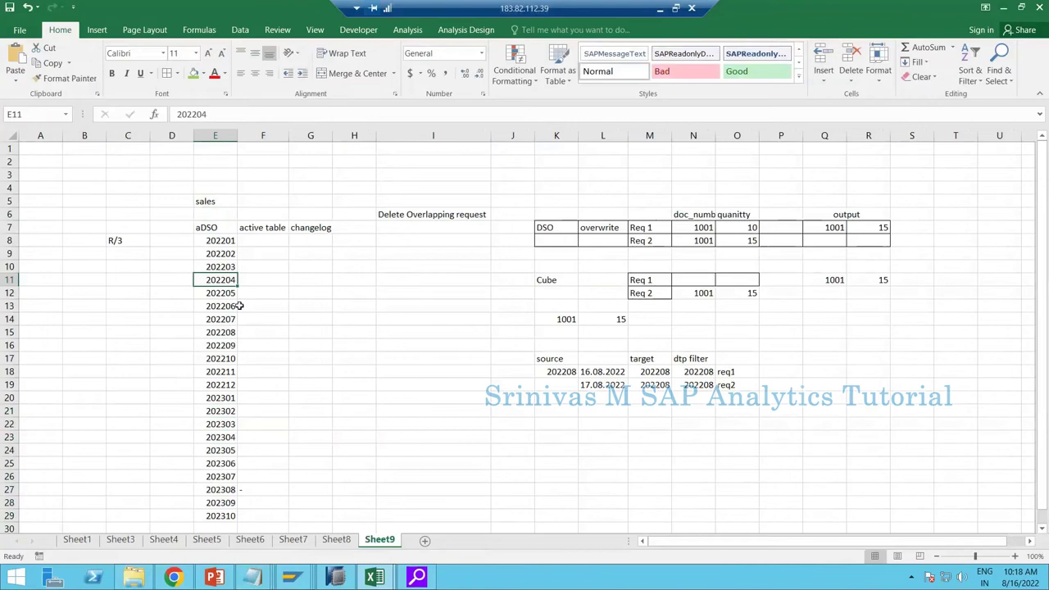
{"action": "left_click", "coordinate": [224, 463]}
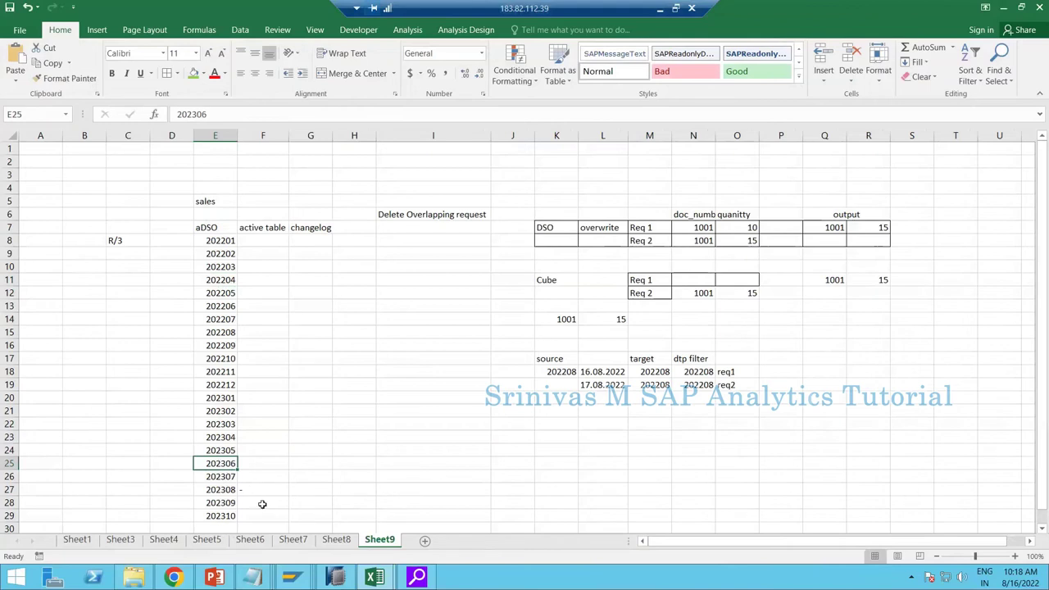
{"action": "left_click", "coordinate": [226, 488]}
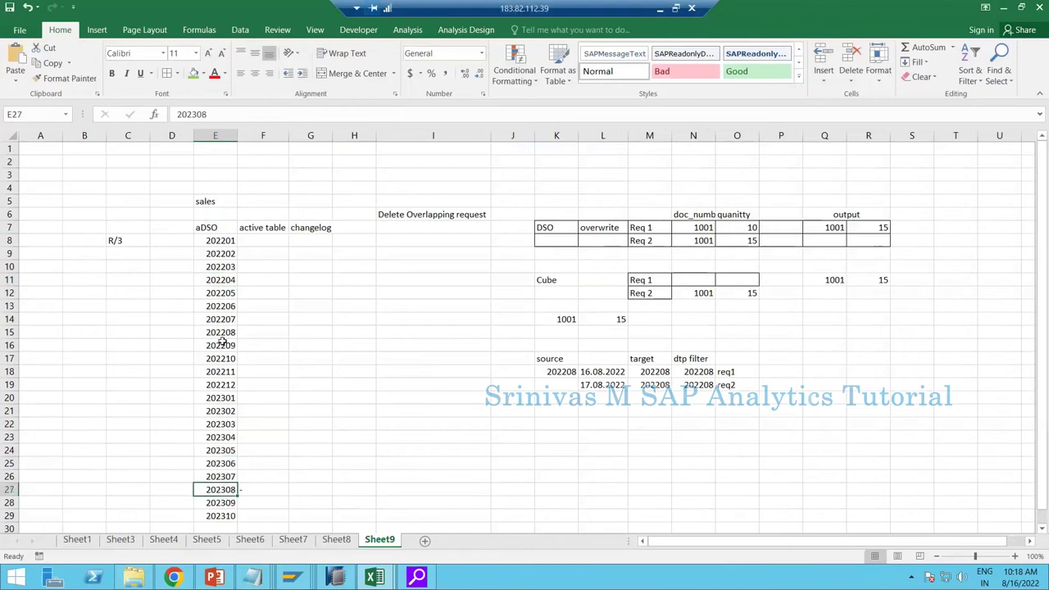
Select the aDSO periods 202201 through 202306 as one block.
{"action": "left_click_drag", "start_coordinate": [221, 344], "coordinate": [223, 254]}
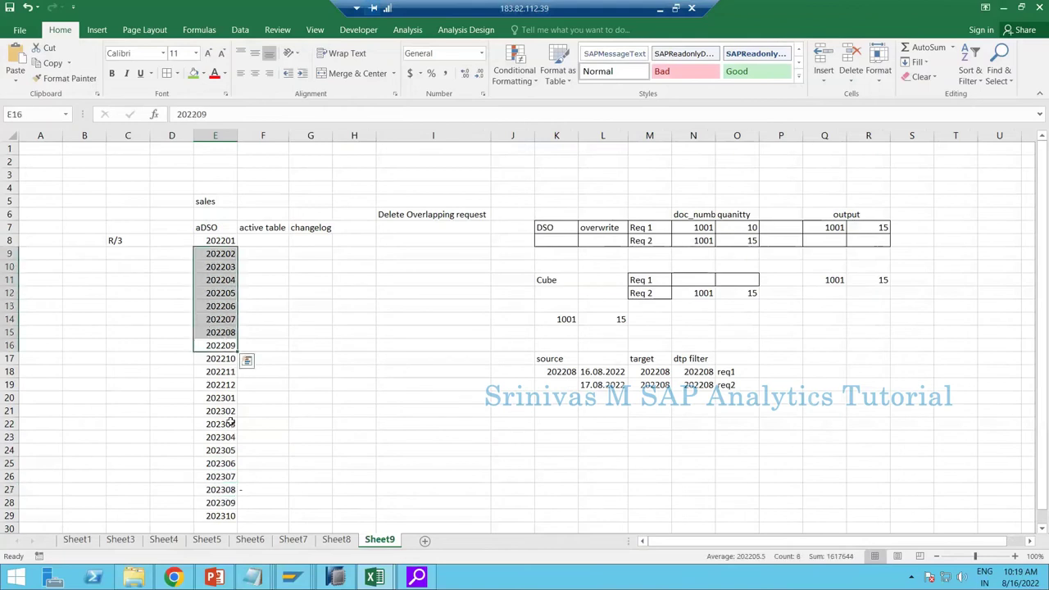
{"action": "left_click_drag", "start_coordinate": [223, 462], "coordinate": [228, 245]}
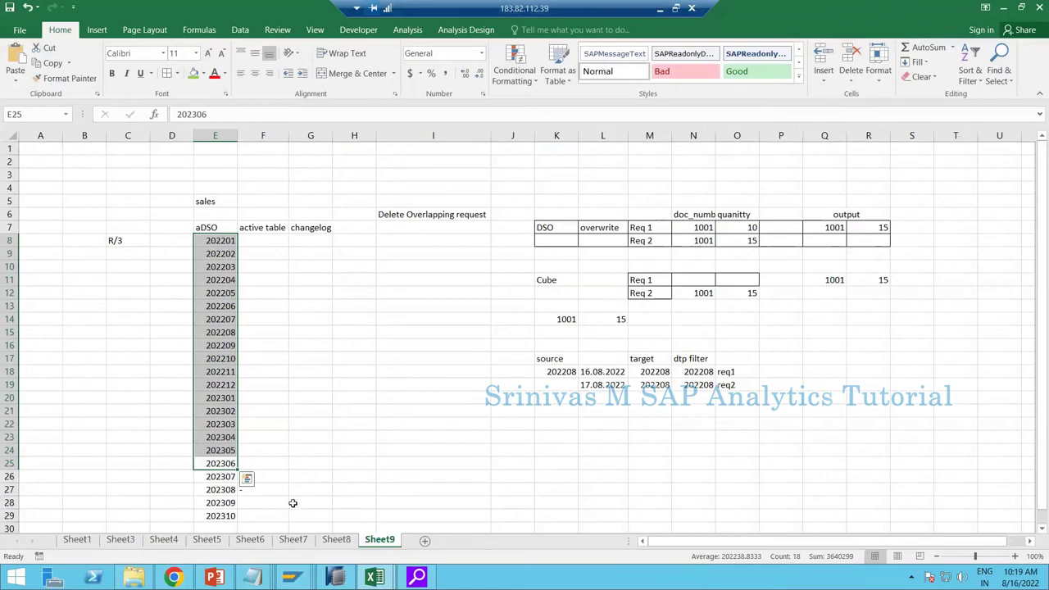
Back in the change-log deletion variant, enter 90 in the first row's Older Than field.
{"action": "mouse_move", "coordinate": [374, 578]}
{"action": "mouse_move", "coordinate": [302, 577]}
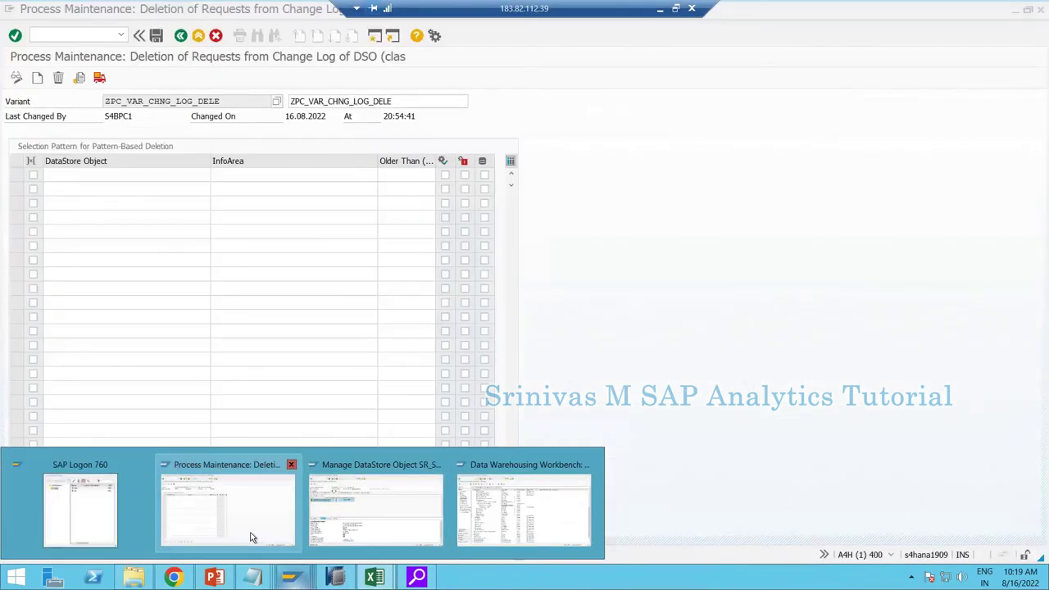
{"action": "left_click", "coordinate": [253, 534]}
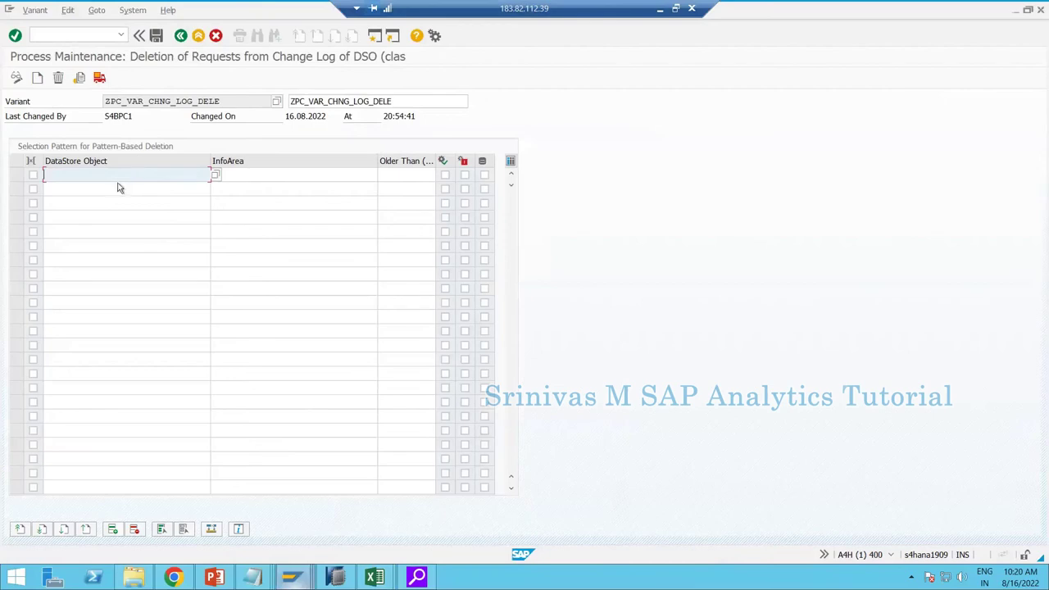
{"action": "left_click", "coordinate": [243, 177]}
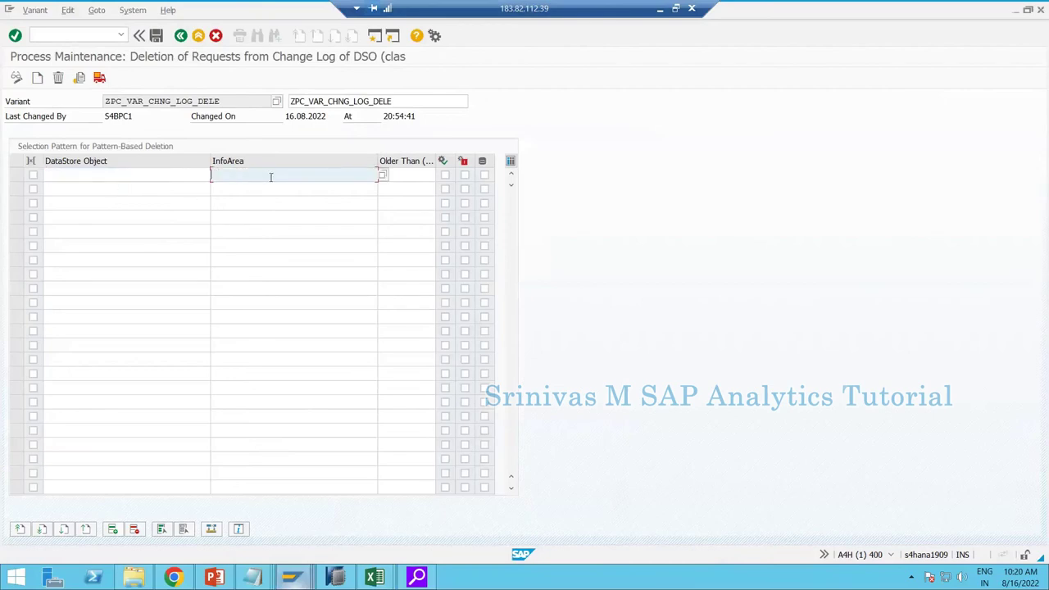
{"action": "left_click", "coordinate": [407, 175]}
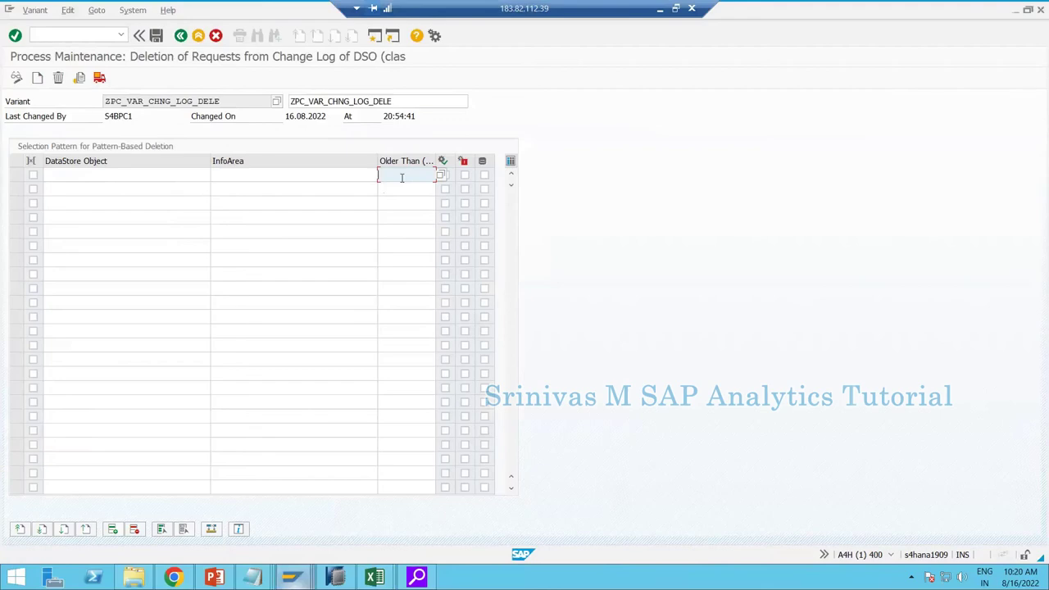
{"action": "type", "text": "90"}
{"action": "key", "text": "shift+Tab"}
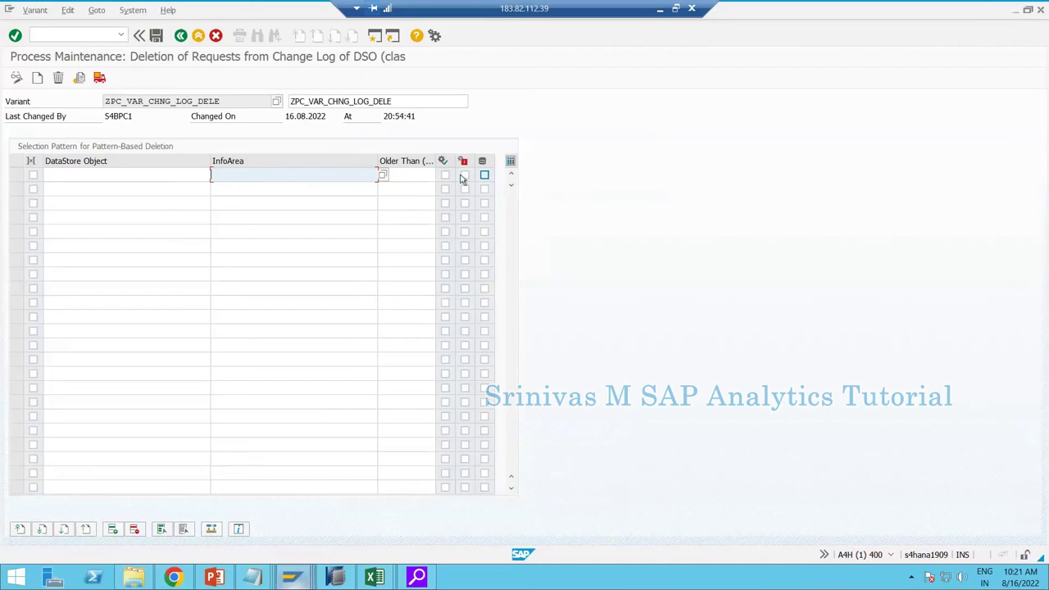
{"action": "left_click", "coordinate": [404, 175]}
{"action": "type", "text": "90"}
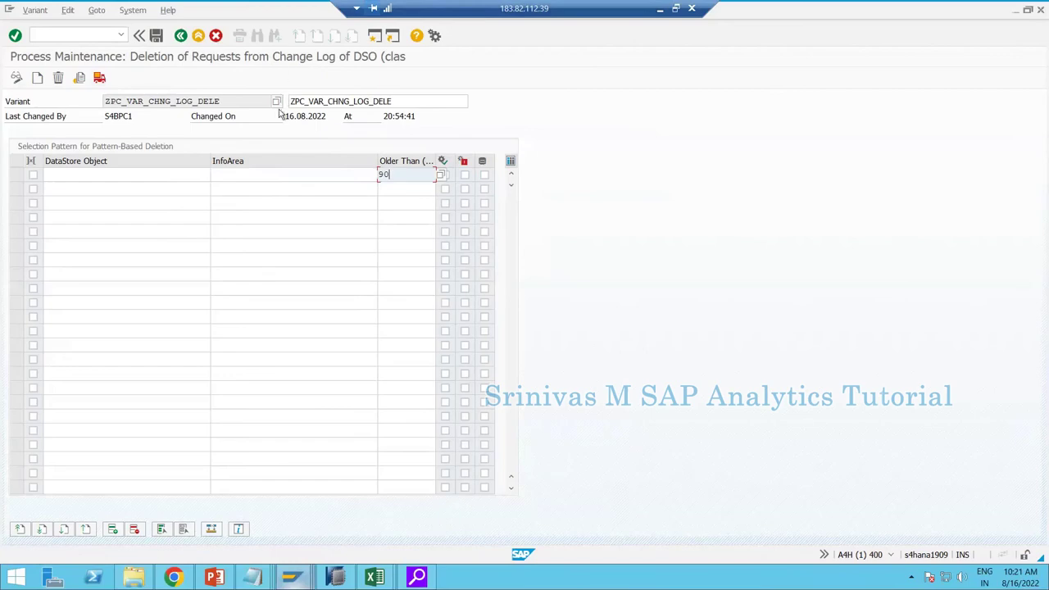
{"action": "mouse_move", "coordinate": [378, 579]}
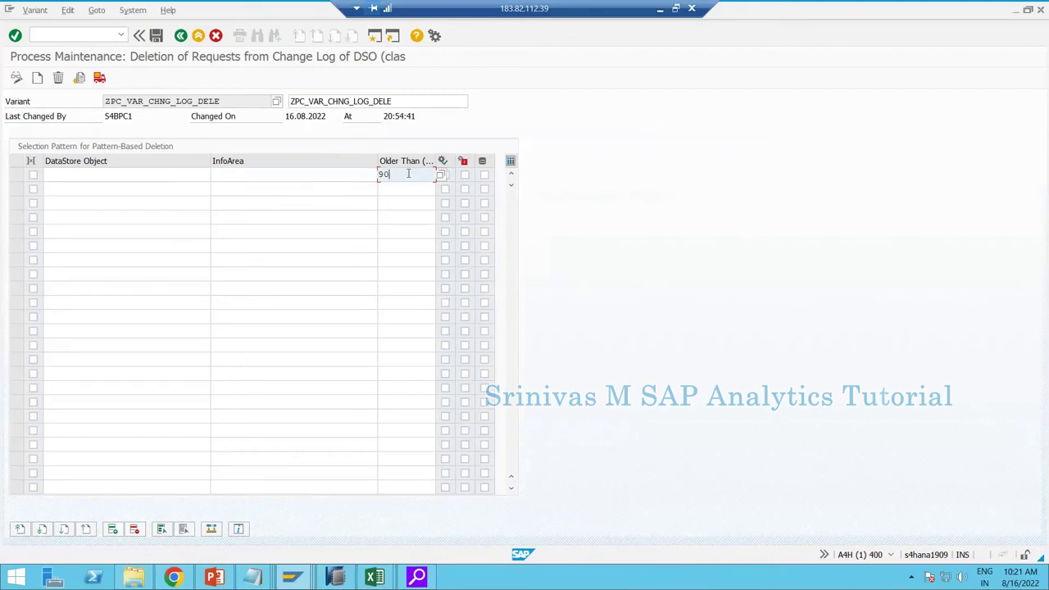
{"action": "left_click", "coordinate": [151, 180]}
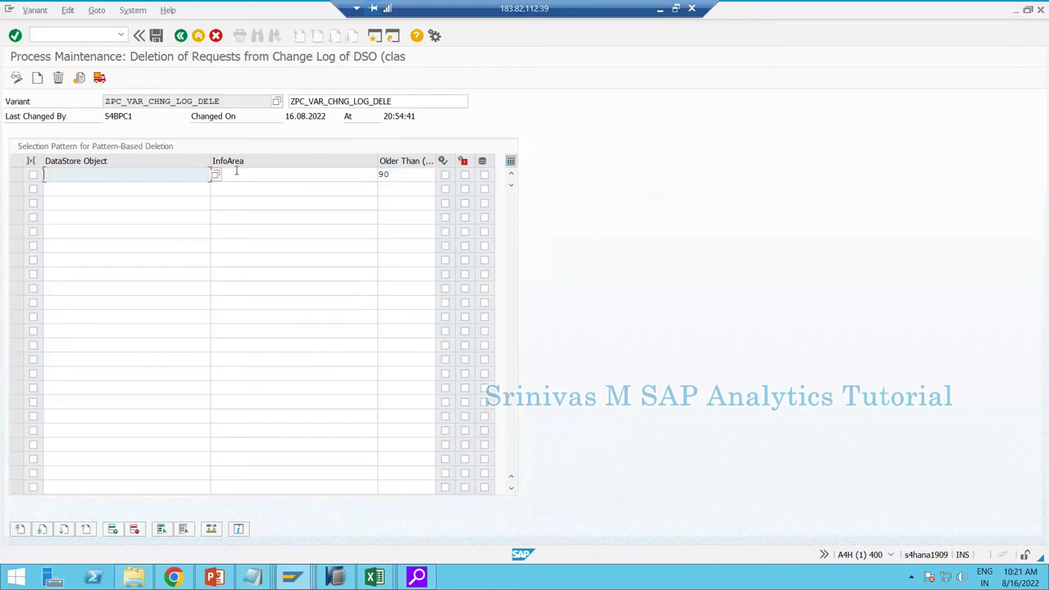
{"action": "left_click", "coordinate": [352, 178]}
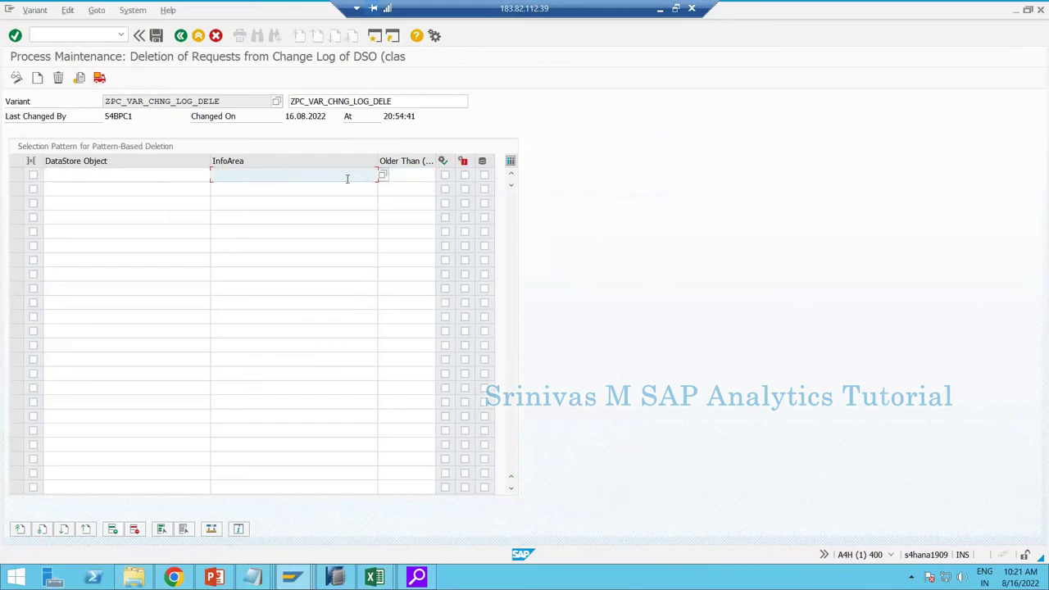
{"action": "key", "text": "Tab"}
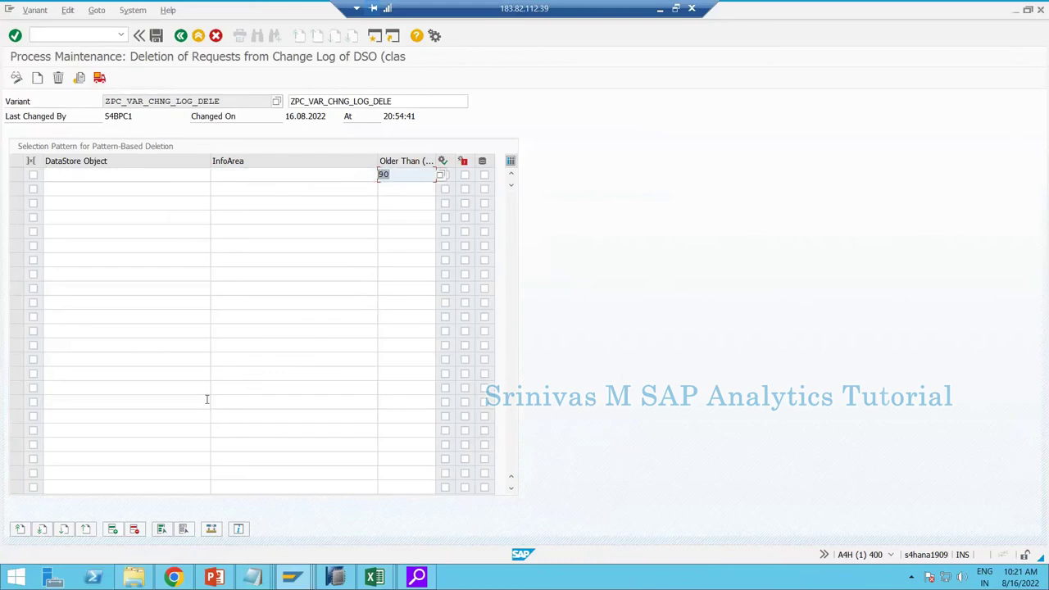
Copy SR_SALESC from its management window and paste it as the DataStore Object.
{"action": "left_click", "coordinate": [105, 180]}
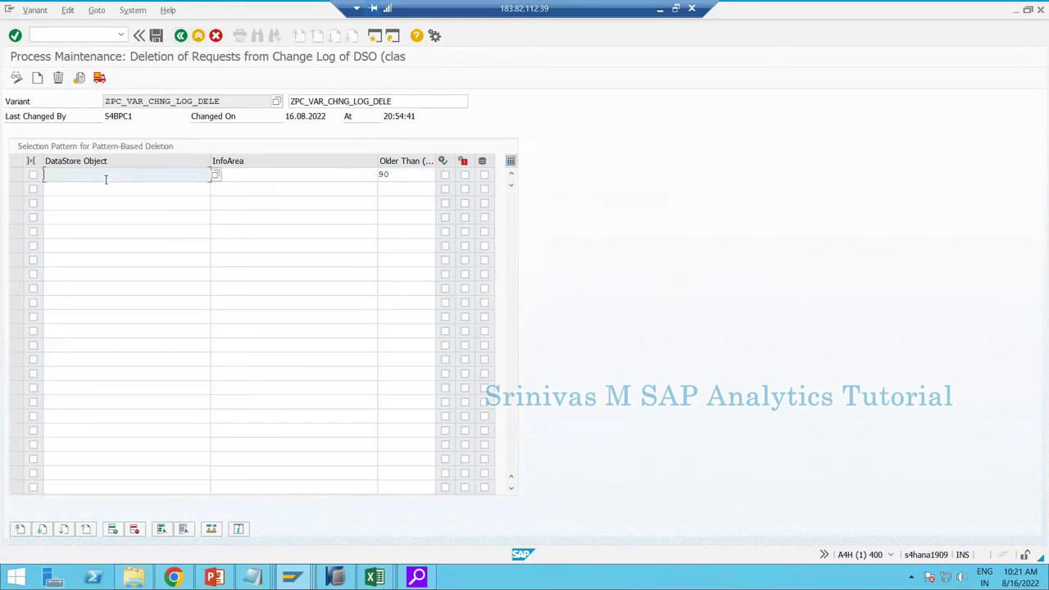
{"action": "type", "text": "ZPC_VAR_CHNG_LOG_DELE"}
{"action": "key", "text": "shift+Home"}
{"action": "key", "text": "BackSpace"}
{"action": "key", "text": "alt+Tab"}
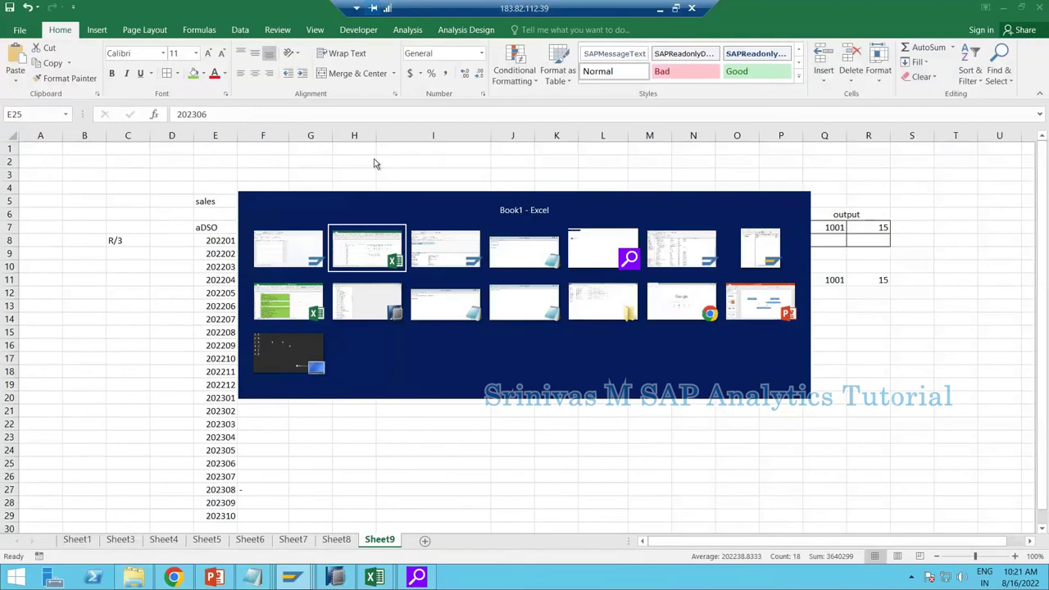
{"action": "key", "text": "alt+Tab"}
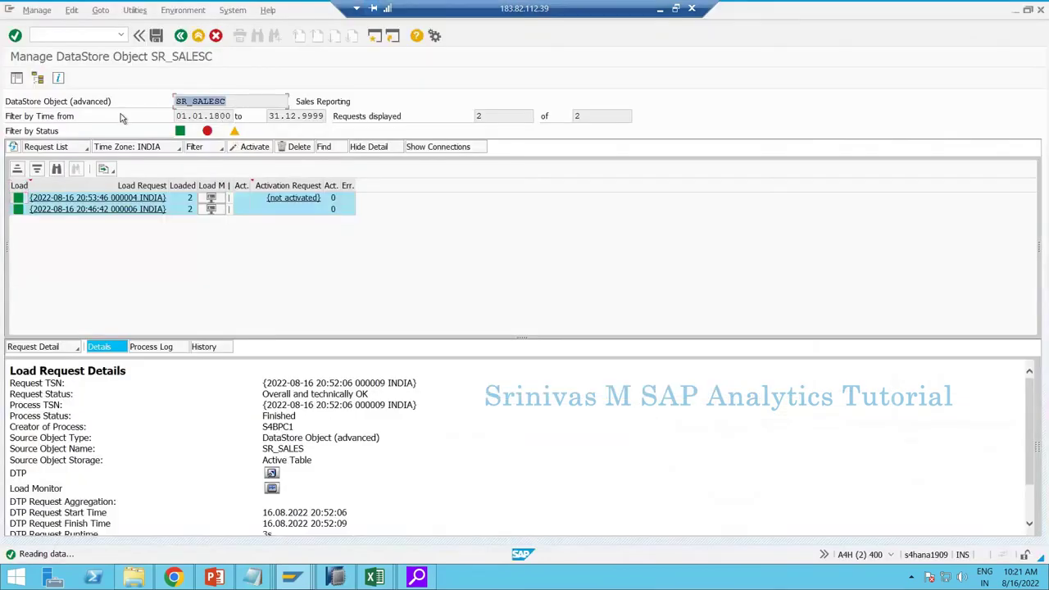
{"action": "key", "text": "ctrl+c"}
{"action": "key", "text": "alt+Tab"}
{"action": "key", "text": "ctrl+v"}
Set InfoArea to * and Older Than to 90 days, then save the variant.
{"action": "left_click", "coordinate": [325, 170]}
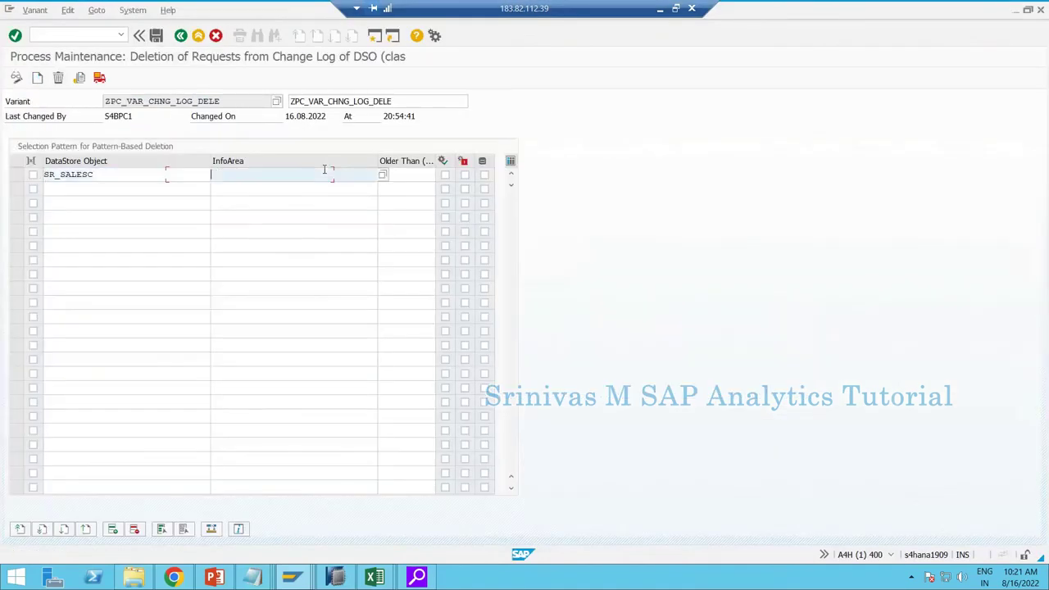
{"action": "type", "text": "*"}
{"action": "key", "text": "Tab"}
{"action": "type", "text": "90"}
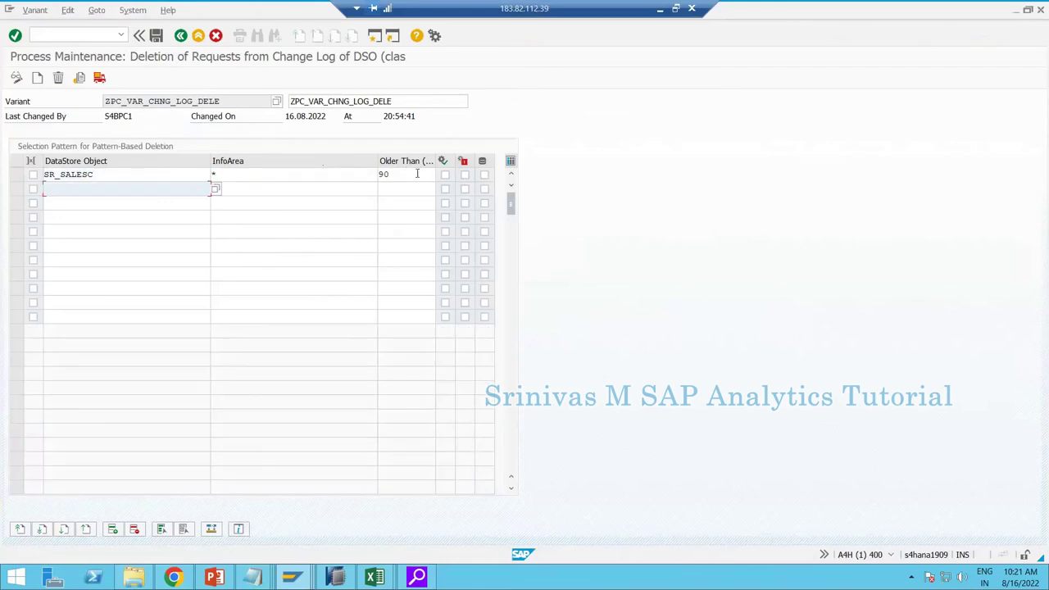
{"action": "left_click", "coordinate": [241, 175]}
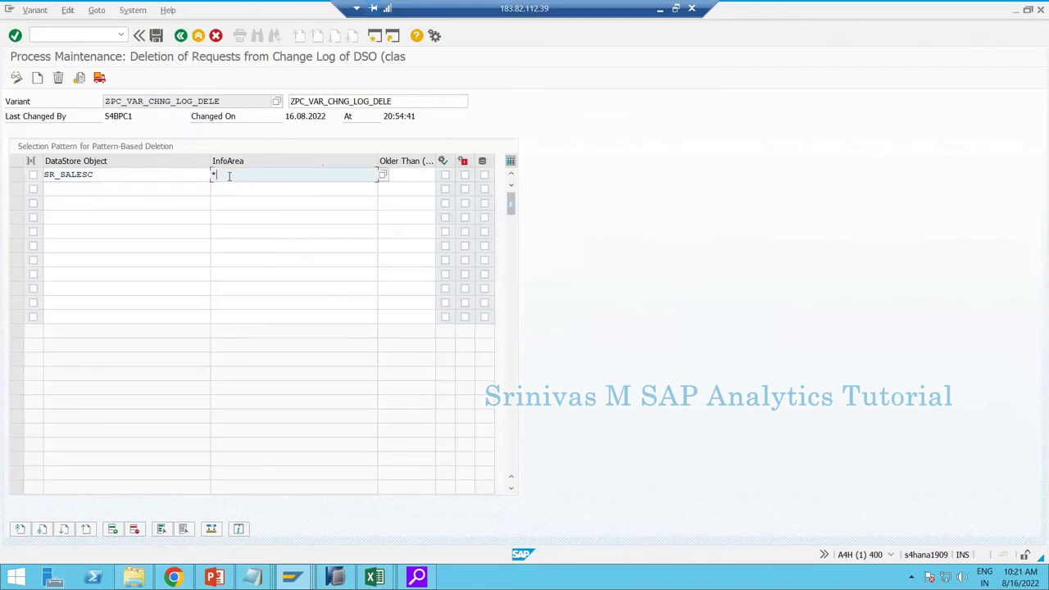
{"action": "left_click", "coordinate": [157, 38]}
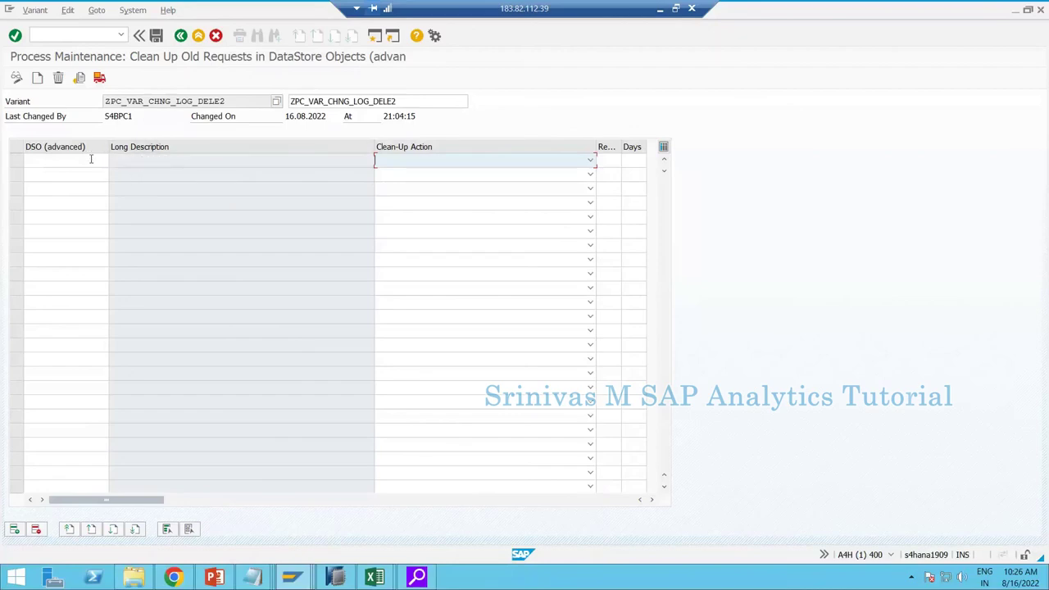
Set the first variant row to DSO SR_WSALE2 with the inbound table clean-up action.
{"action": "left_click", "coordinate": [91, 159]}
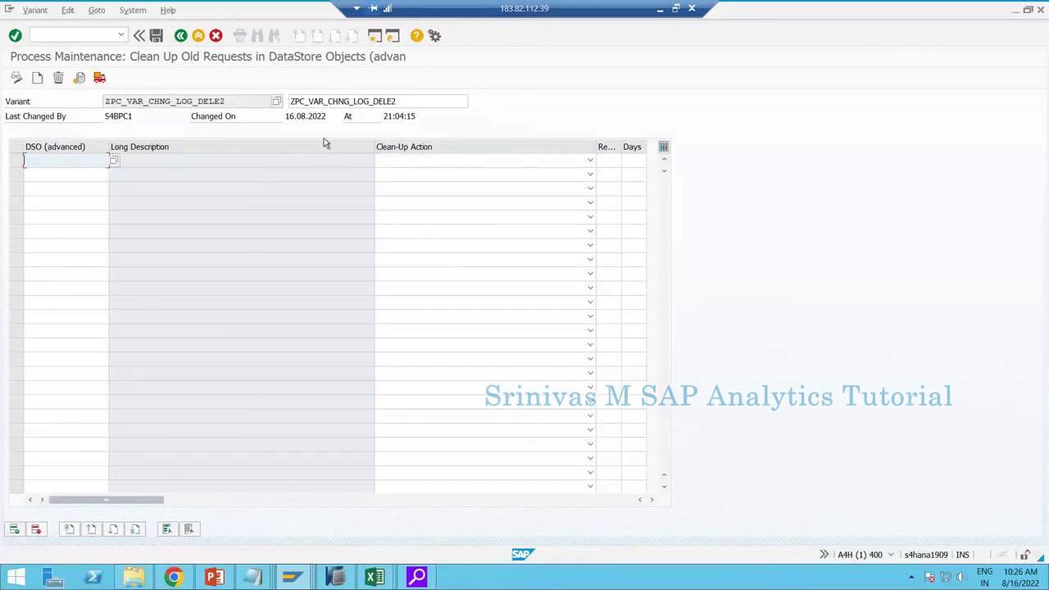
{"action": "left_click", "coordinate": [464, 167]}
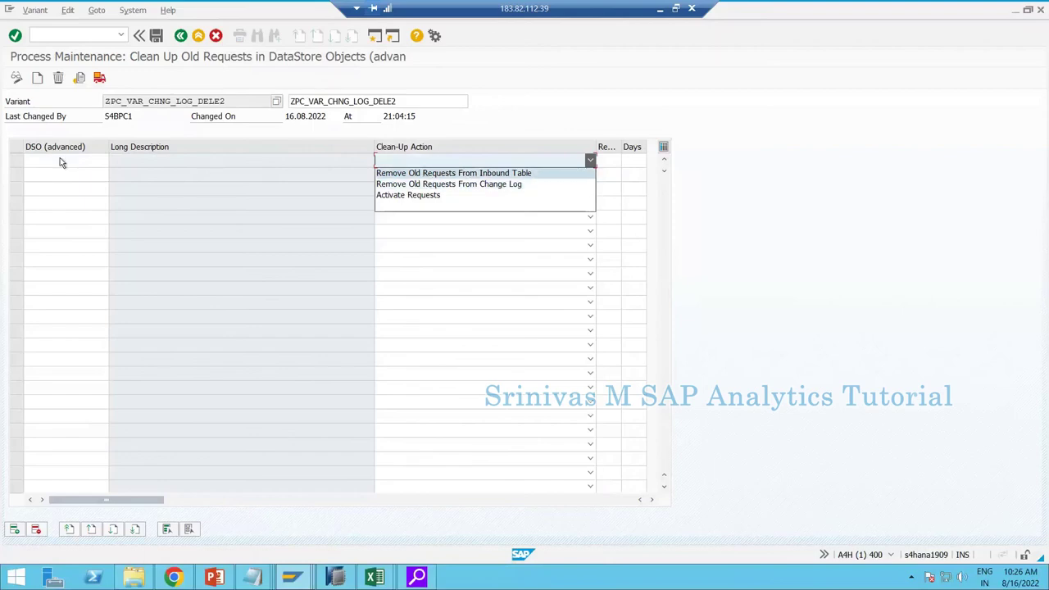
{"action": "left_click", "coordinate": [161, 173]}
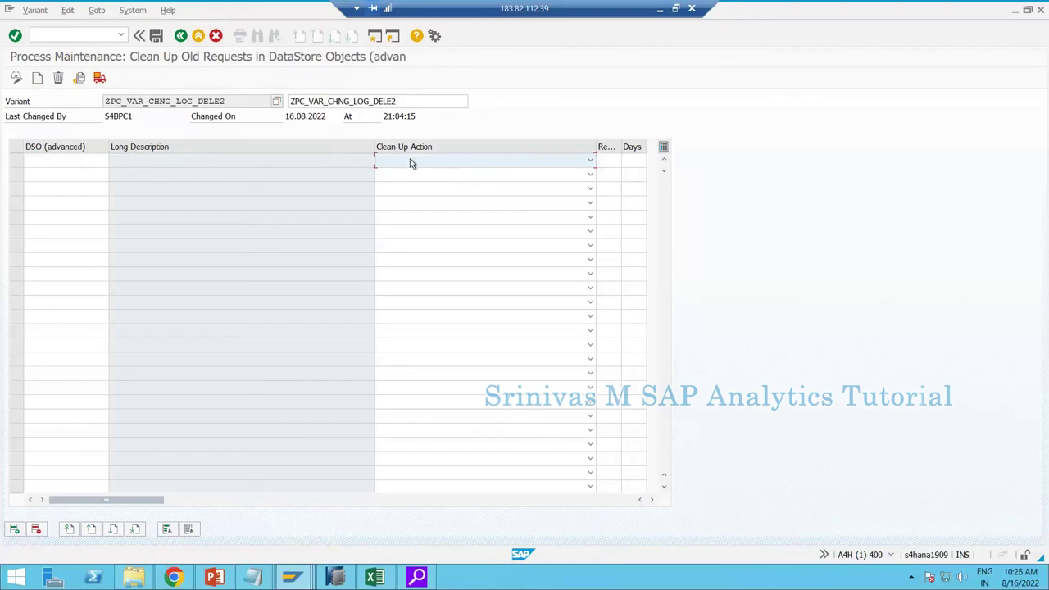
{"action": "left_click", "coordinate": [71, 163]}
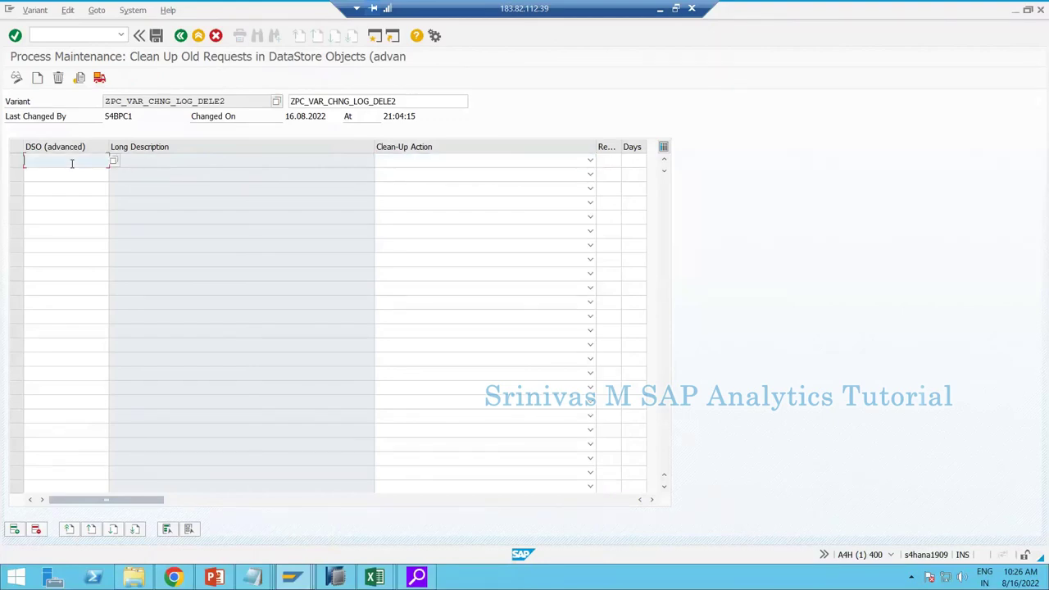
{"action": "left_click", "coordinate": [113, 161]}
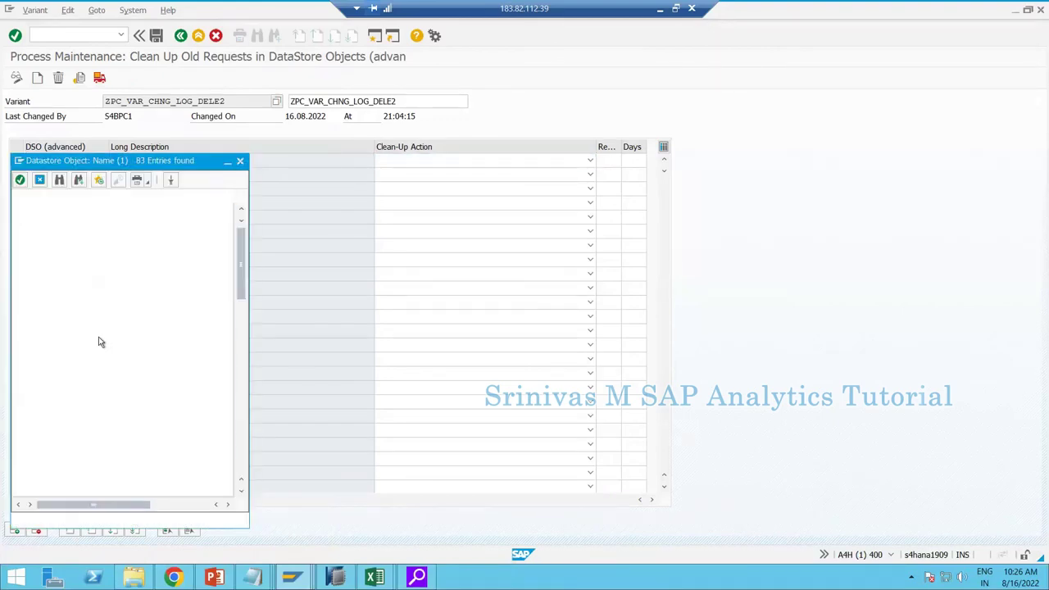
{"action": "scroll", "coordinate": [61, 458], "scroll_direction": "down", "scroll_amount": 5}
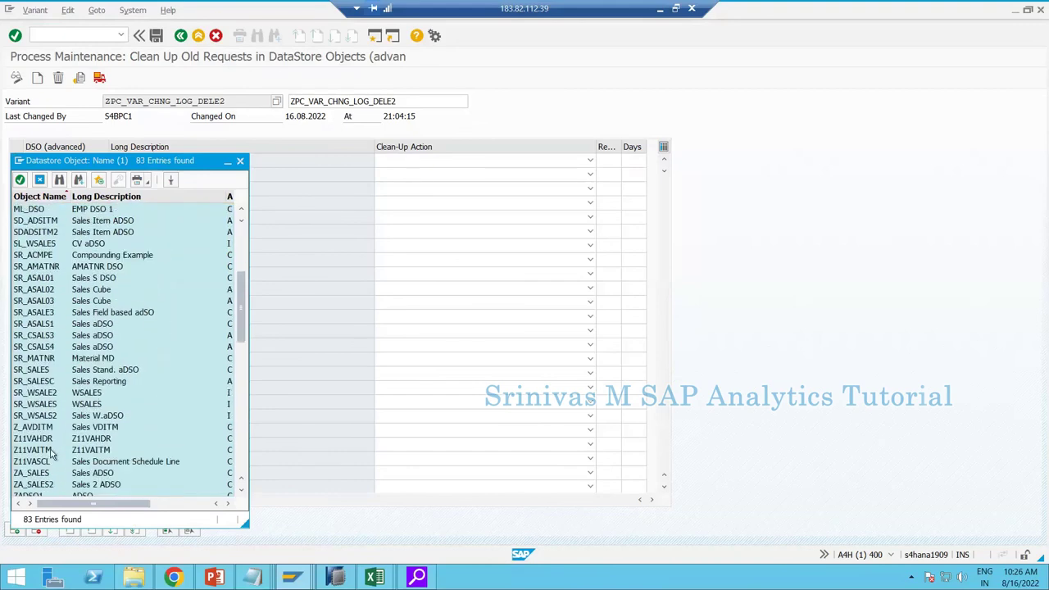
{"action": "double_click", "coordinate": [45, 395]}
{"action": "left_click", "coordinate": [416, 162]}
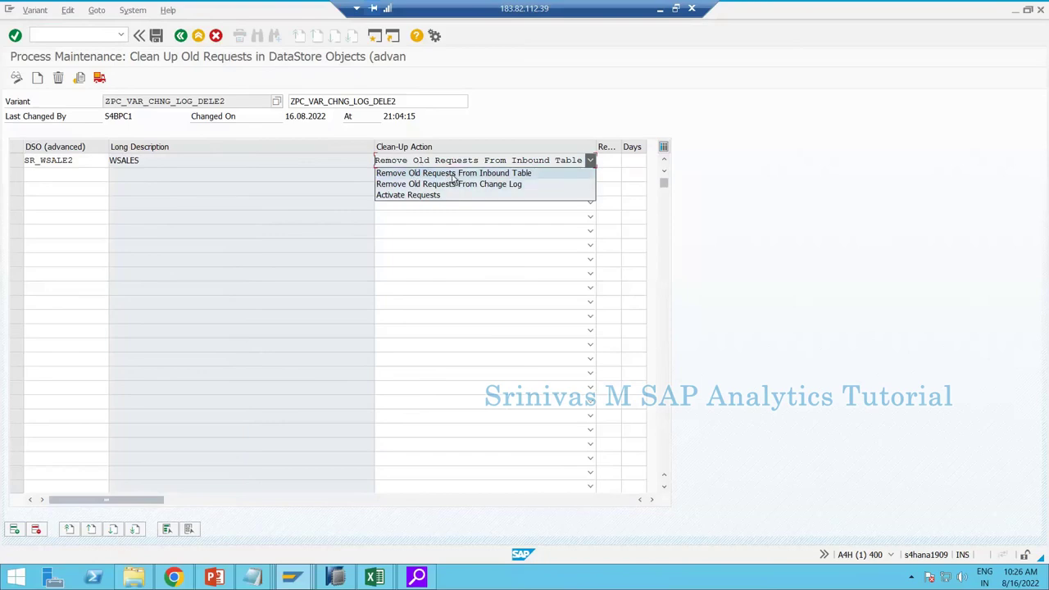
{"action": "left_click", "coordinate": [452, 175]}
{"action": "left_click", "coordinate": [514, 162]}
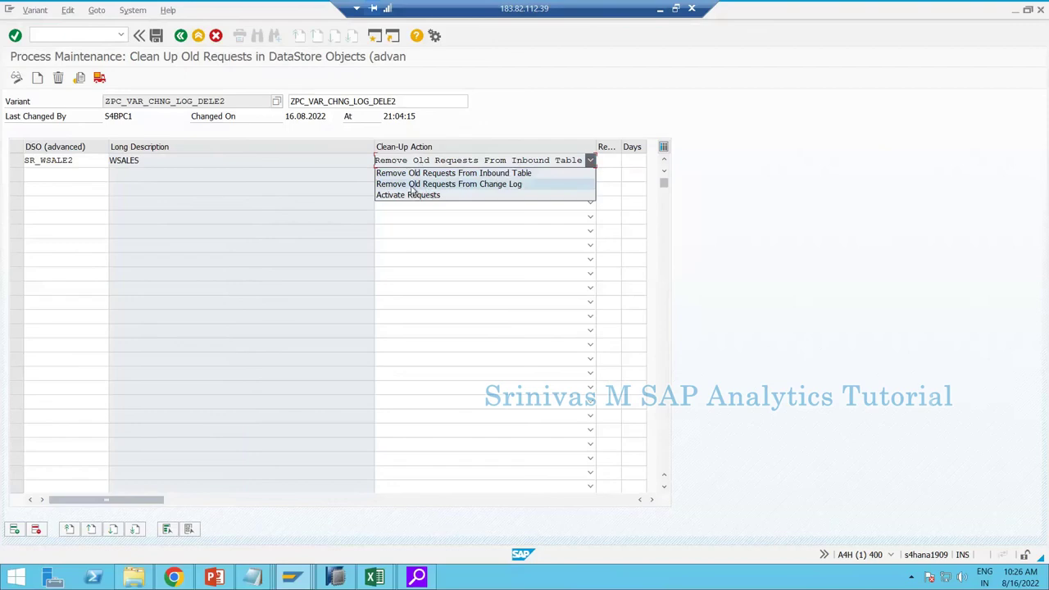
{"action": "left_click", "coordinate": [487, 175]}
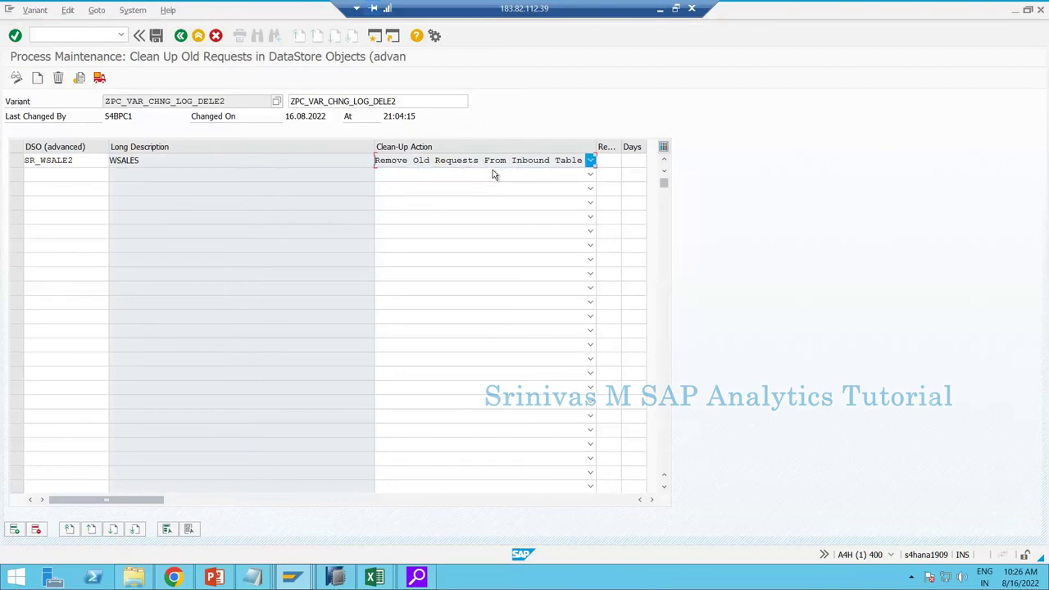
Fill the second row with DSO SR_WSALE2, set to remove change log requests.
{"action": "left_click", "coordinate": [492, 175]}
{"action": "left_click", "coordinate": [466, 200]}
{"action": "left_click", "coordinate": [76, 188]}
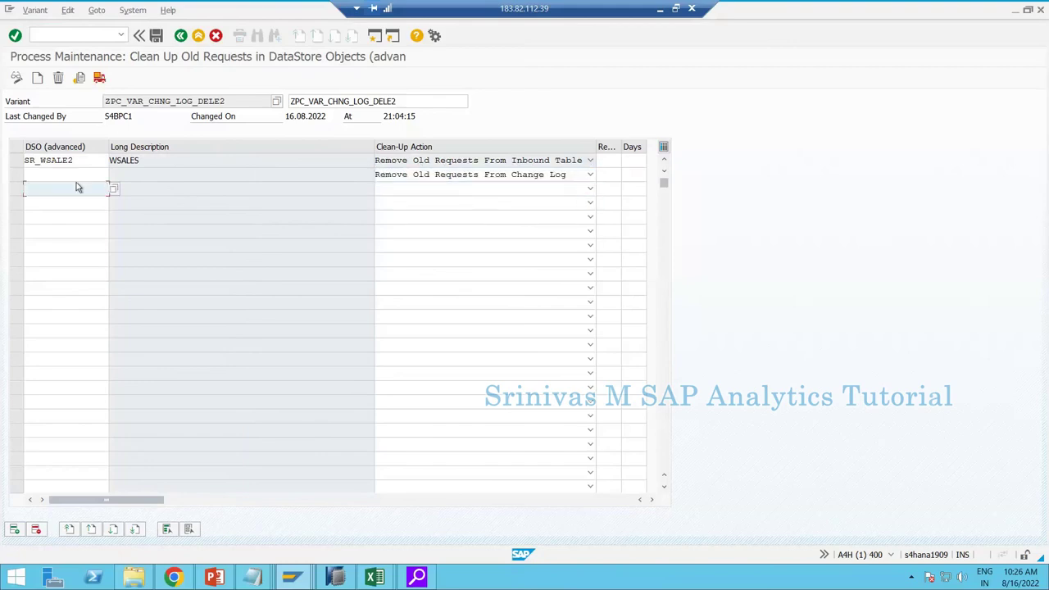
{"action": "left_click", "coordinate": [77, 173]}
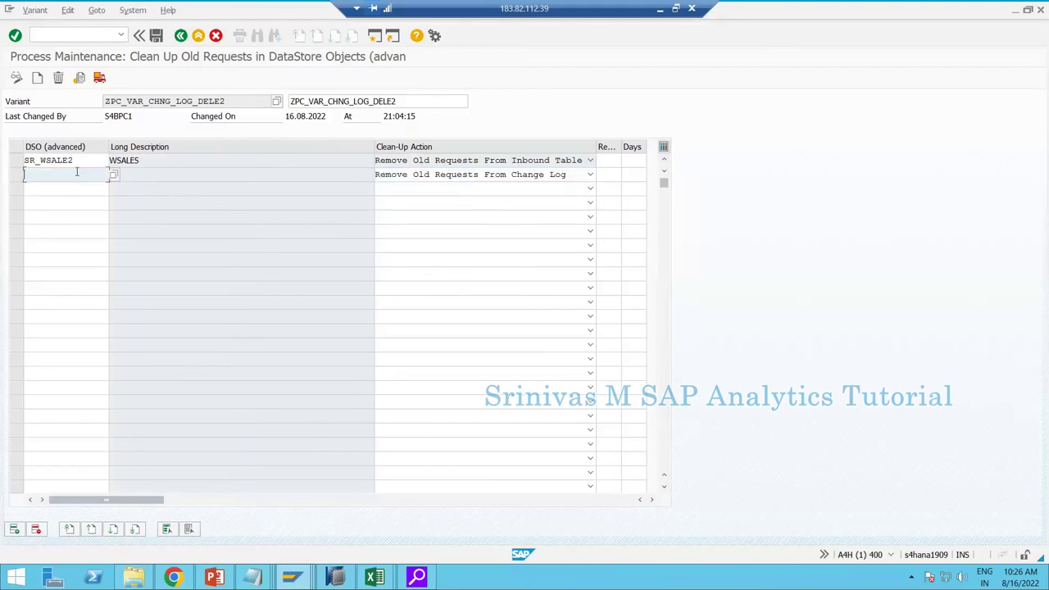
{"action": "key", "text": "ctrl+v"}
{"action": "key", "text": "Return"}
{"action": "left_click", "coordinate": [78, 175]}
{"action": "double_click", "coordinate": [77, 175]}
{"action": "key", "text": "BackSpace"}
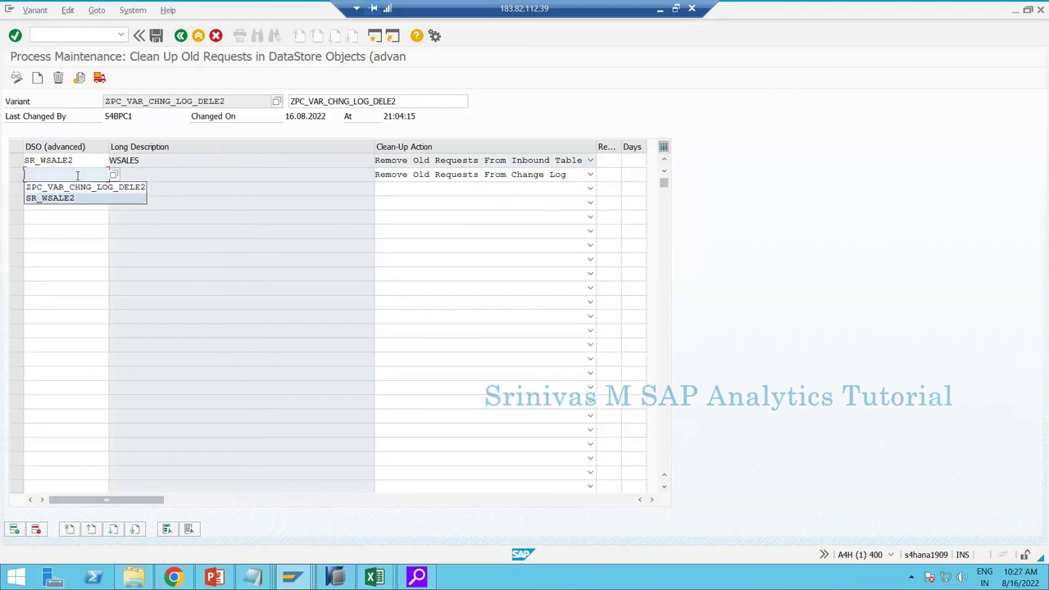
{"action": "left_click", "coordinate": [78, 198]}
{"action": "key", "text": "Return"}
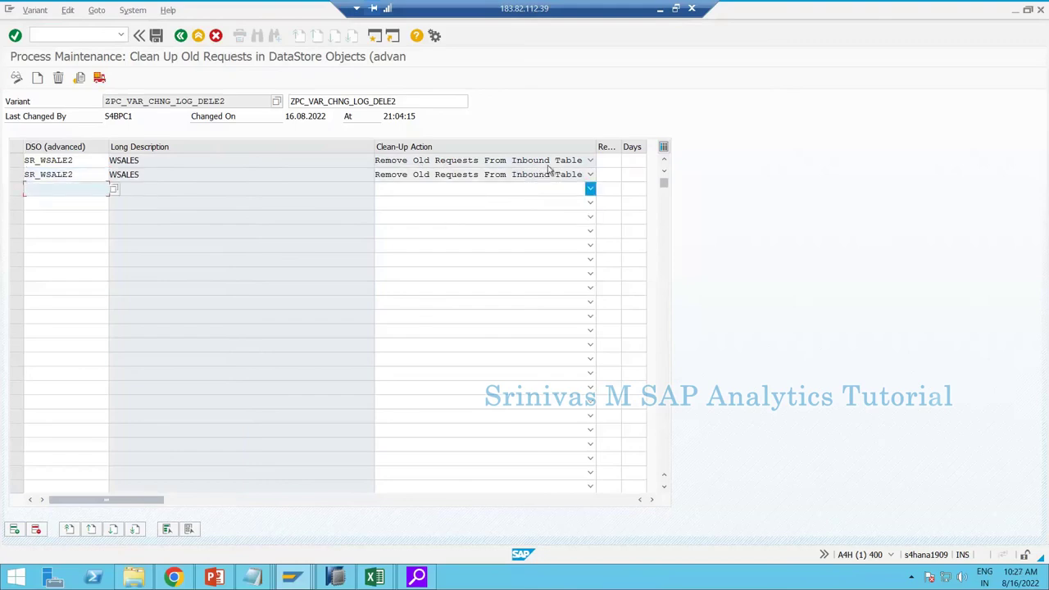
{"action": "left_click", "coordinate": [590, 175]}
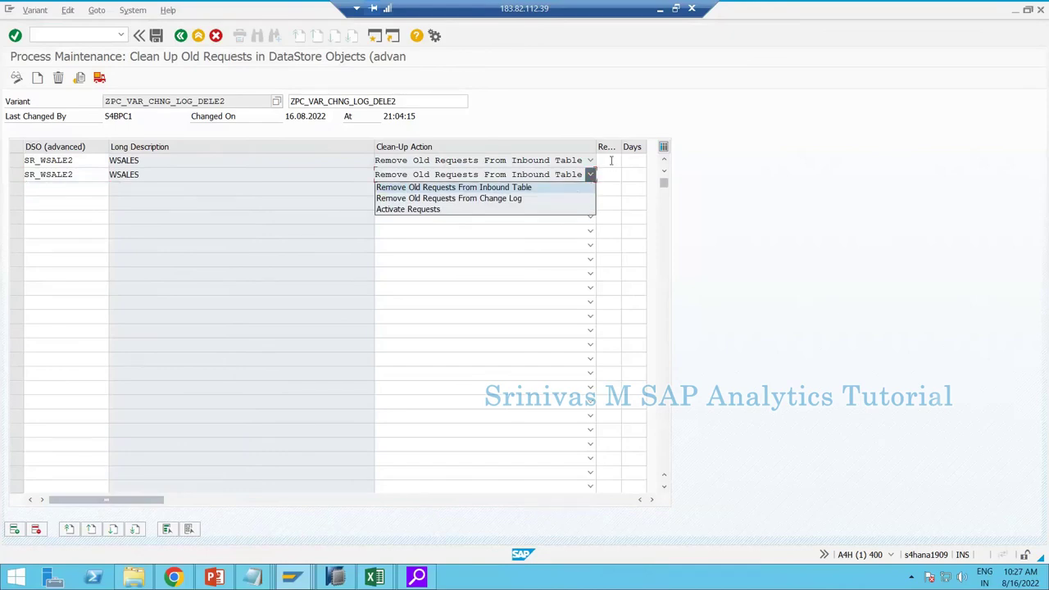
{"action": "left_click", "coordinate": [613, 162]}
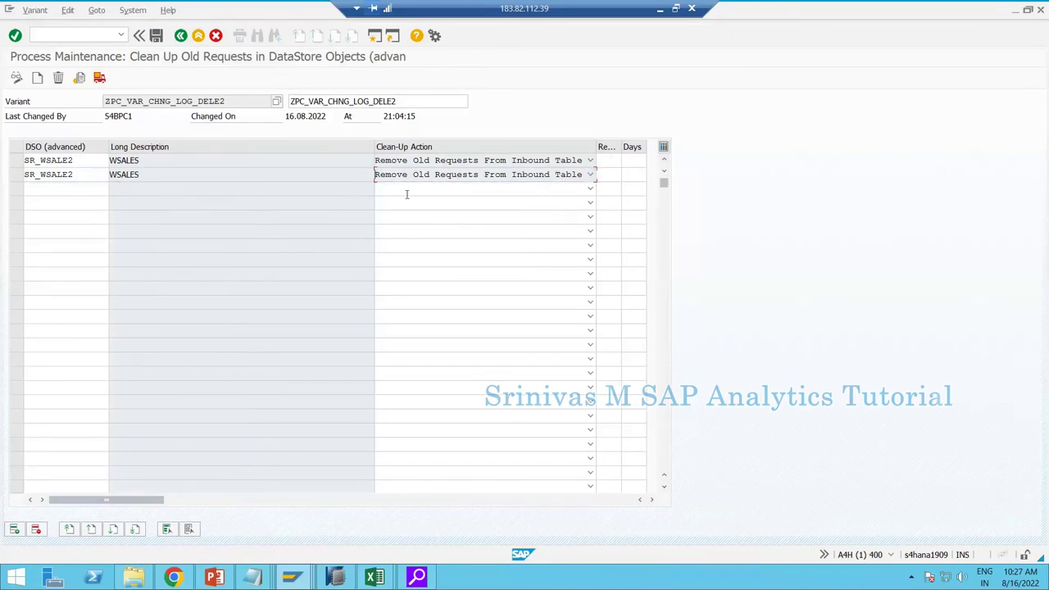
Select the duplicate second row, then delete variant ZPC_VAR_CHNG_LOG_DELE2 and confirm Yes.
{"action": "left_click", "coordinate": [15, 176]}
{"action": "left_click", "coordinate": [58, 78]}
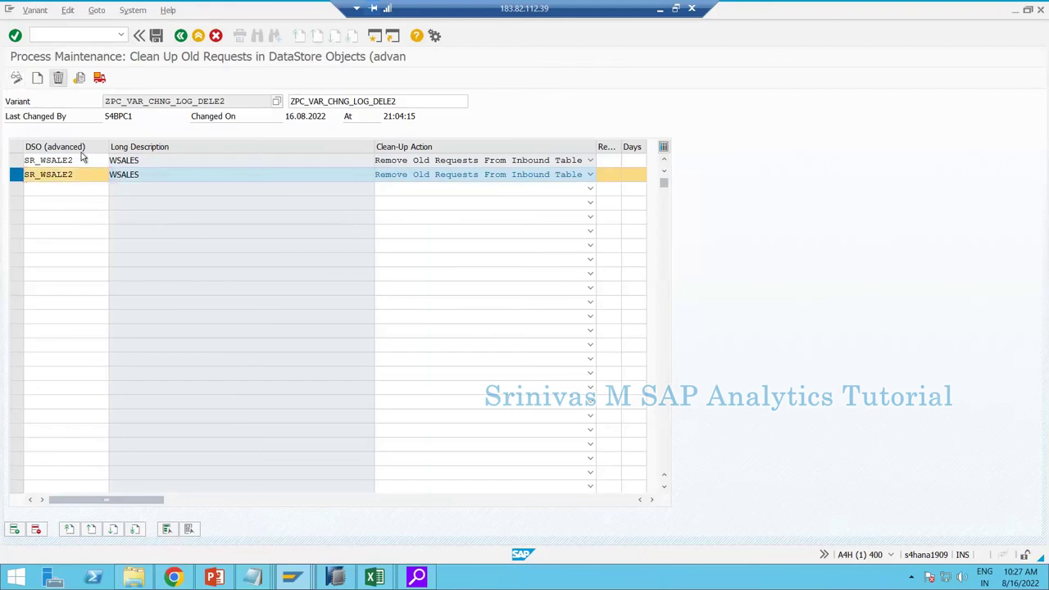
{"action": "left_click", "coordinate": [221, 241]}
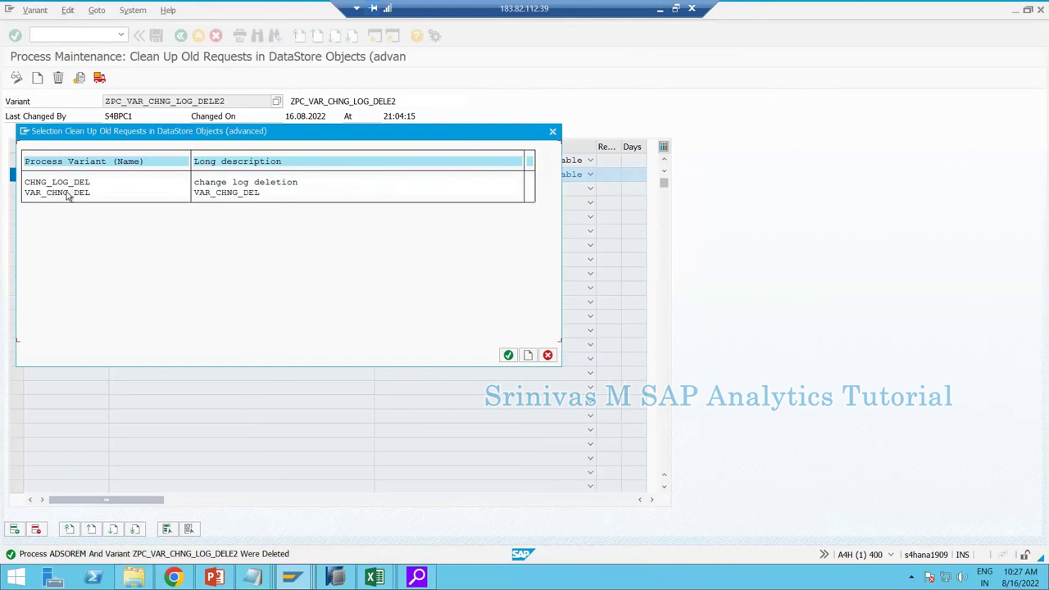
Cancel the variant list and create the new variant ZPC_VAR_CHNG_LOG_DELE2 with its description.
{"action": "left_click", "coordinate": [548, 355]}
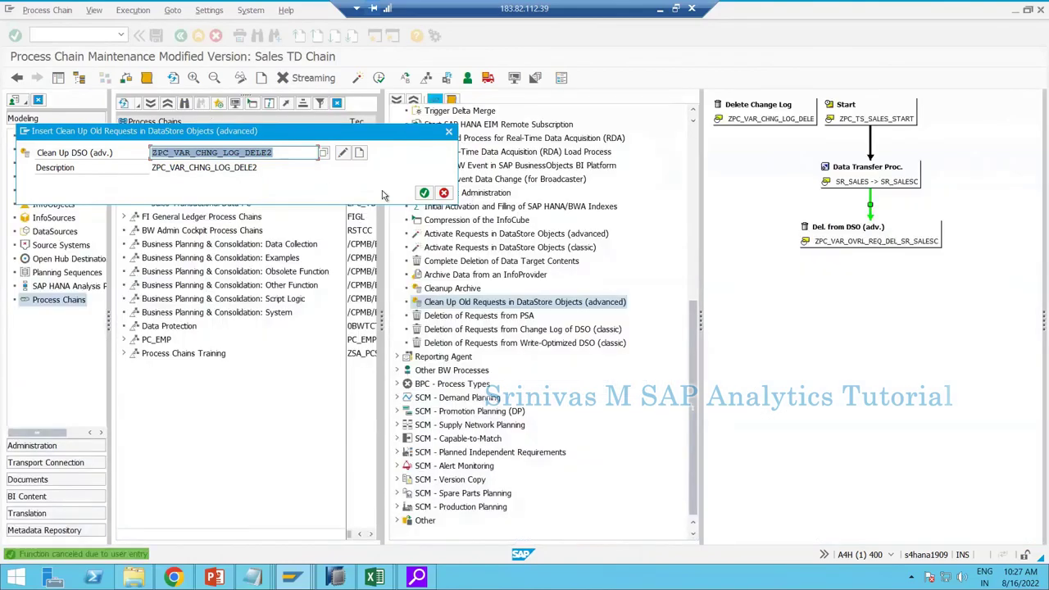
{"action": "left_click", "coordinate": [422, 193]}
{"action": "key", "text": "ctrl+c"}
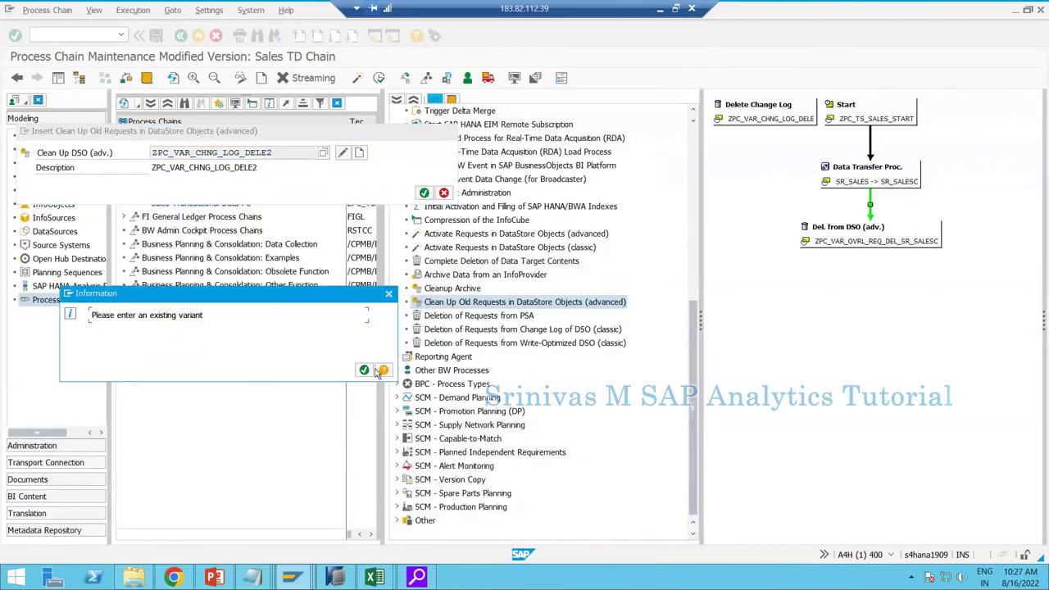
{"action": "left_click", "coordinate": [365, 369]}
{"action": "left_click", "coordinate": [342, 153]}
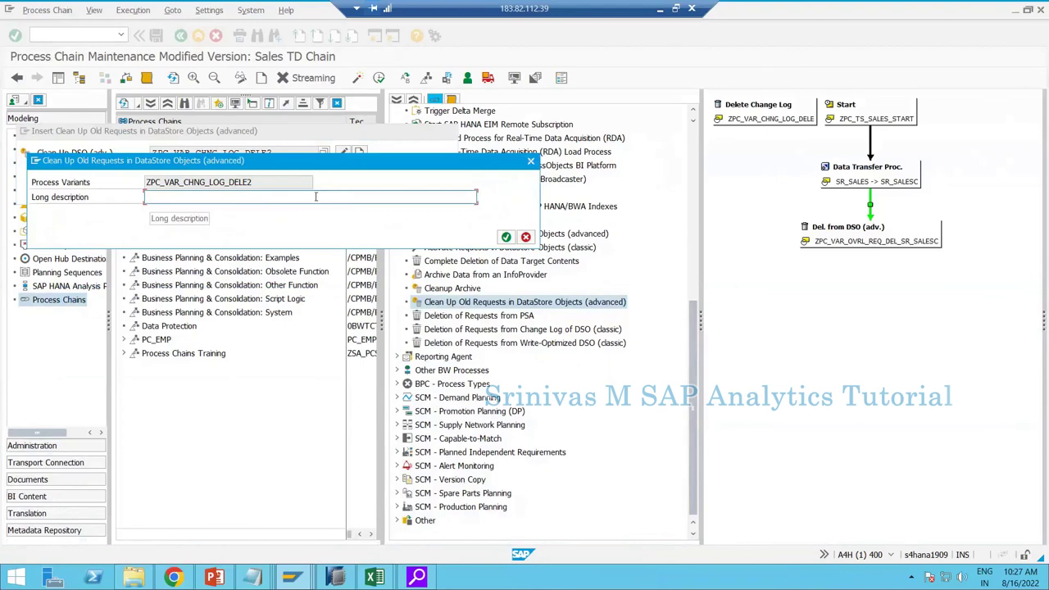
{"action": "key", "text": "ctrl+v"}
{"action": "key", "text": "Return"}
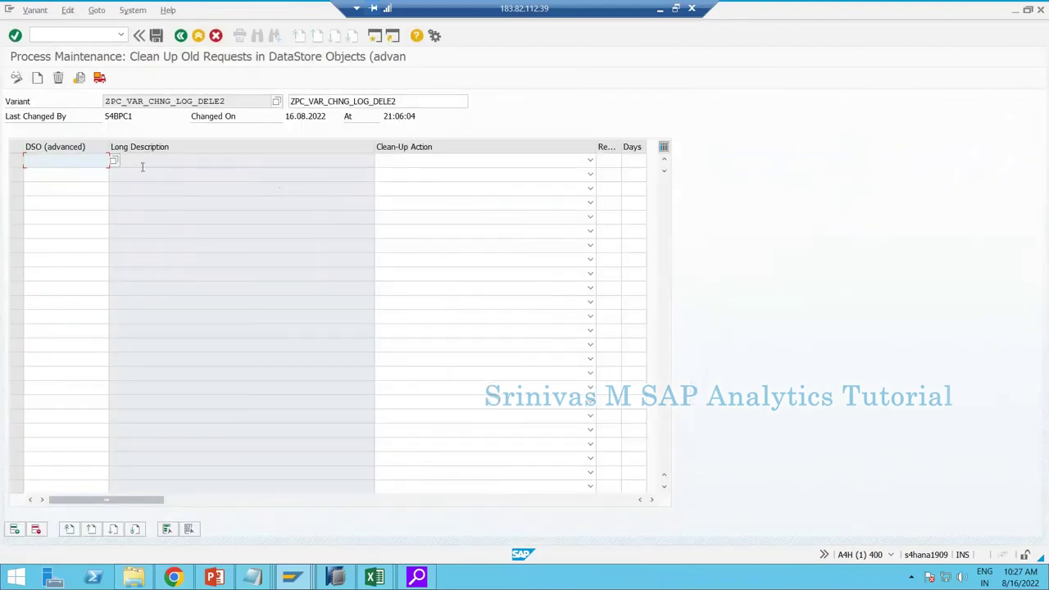
Set row 1 to DSO SR_WSALE2 with the Inbound Table clean-up action.
{"action": "left_click", "coordinate": [90, 161]}
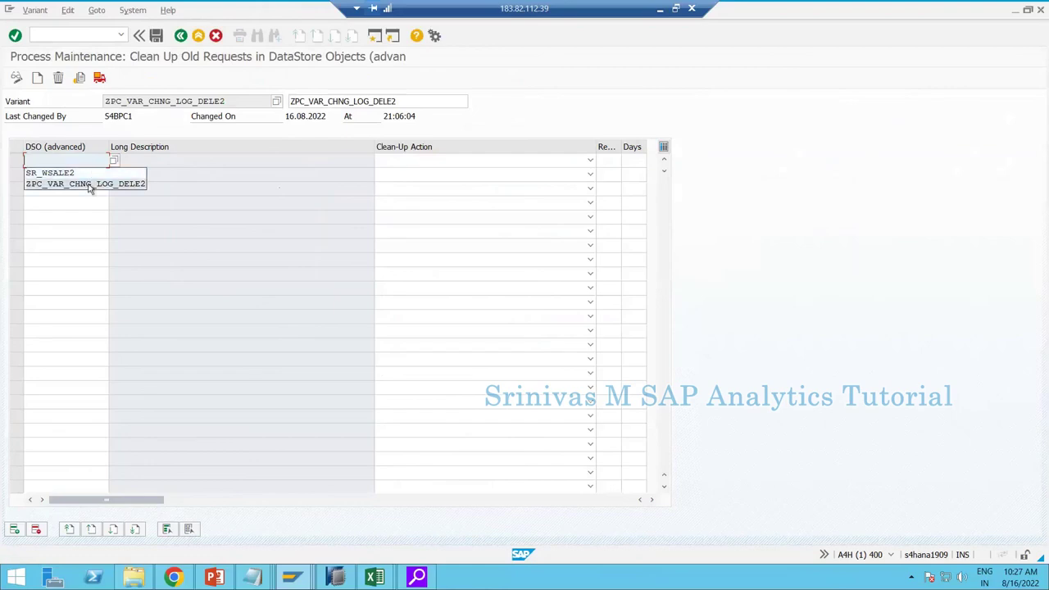
{"action": "left_click", "coordinate": [73, 172]}
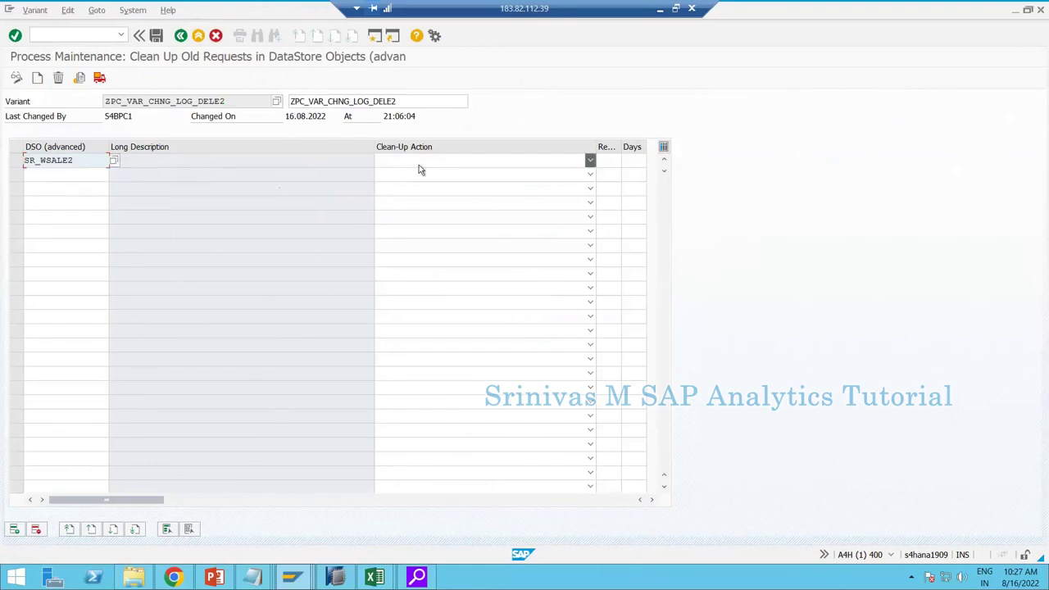
{"action": "left_click", "coordinate": [418, 166]}
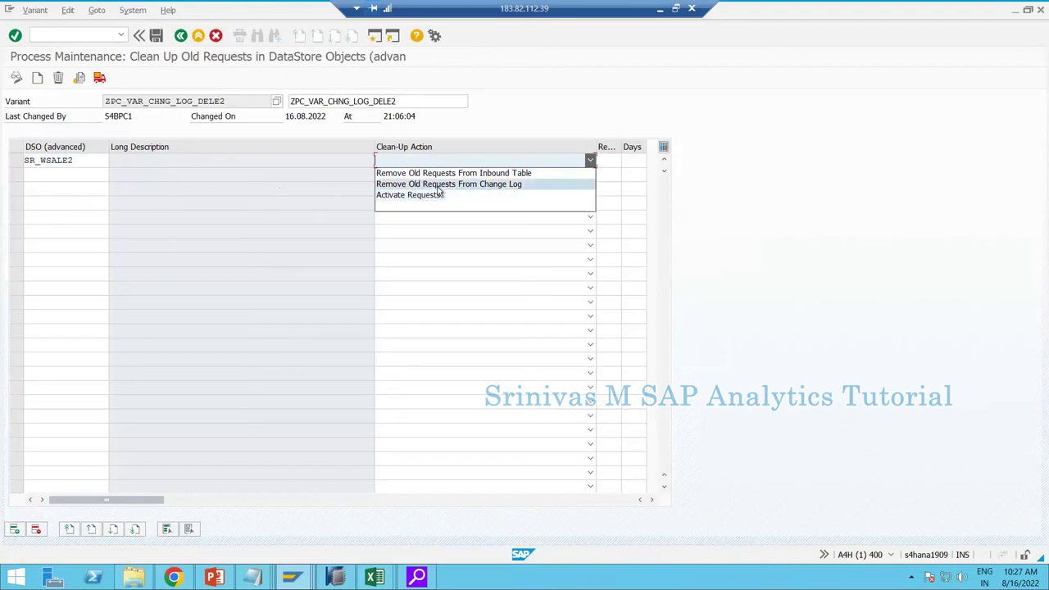
{"action": "left_click", "coordinate": [439, 190]}
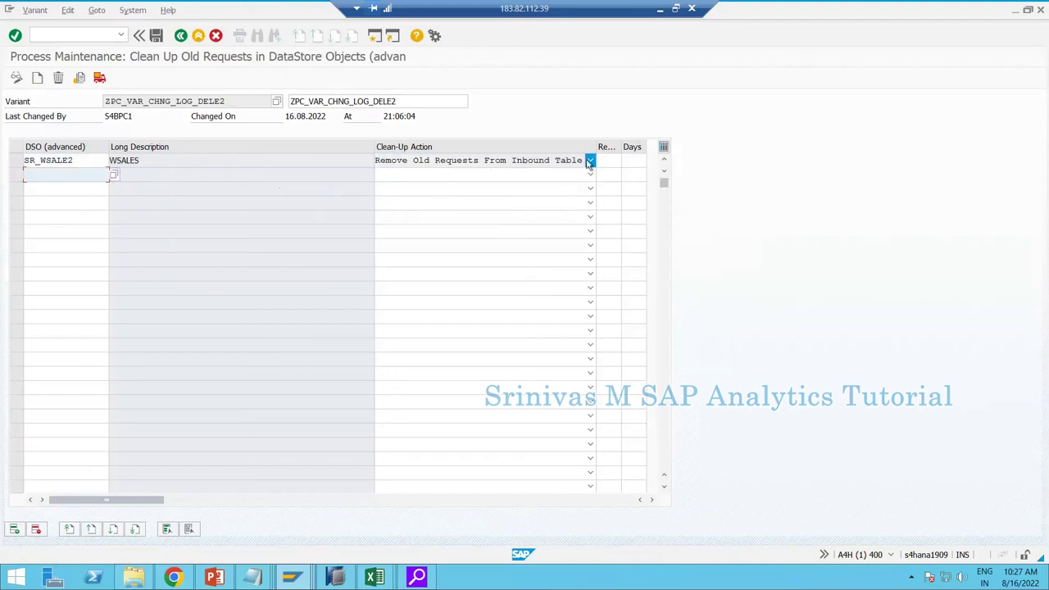
{"action": "left_click", "coordinate": [591, 161]}
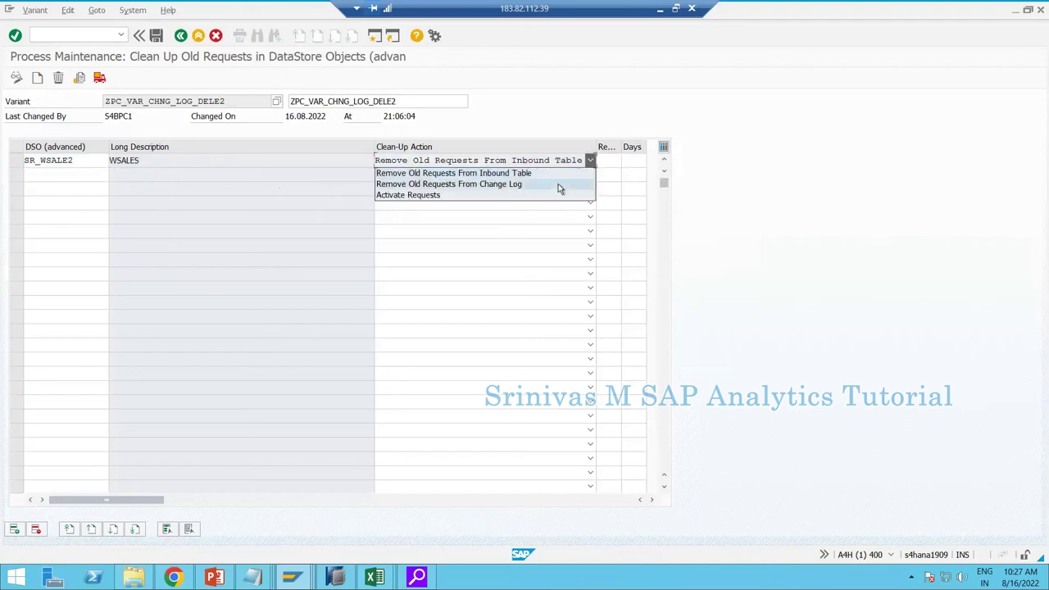
{"action": "left_click", "coordinate": [557, 183]}
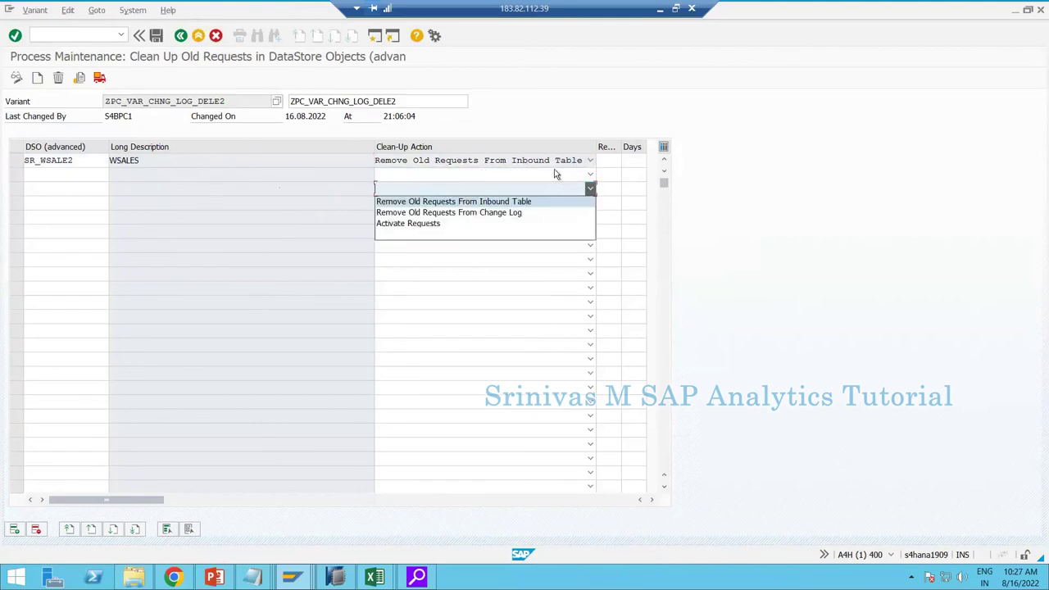
{"action": "left_click", "coordinate": [590, 160]}
{"action": "left_click", "coordinate": [447, 185]}
{"action": "key", "text": "Escape"}
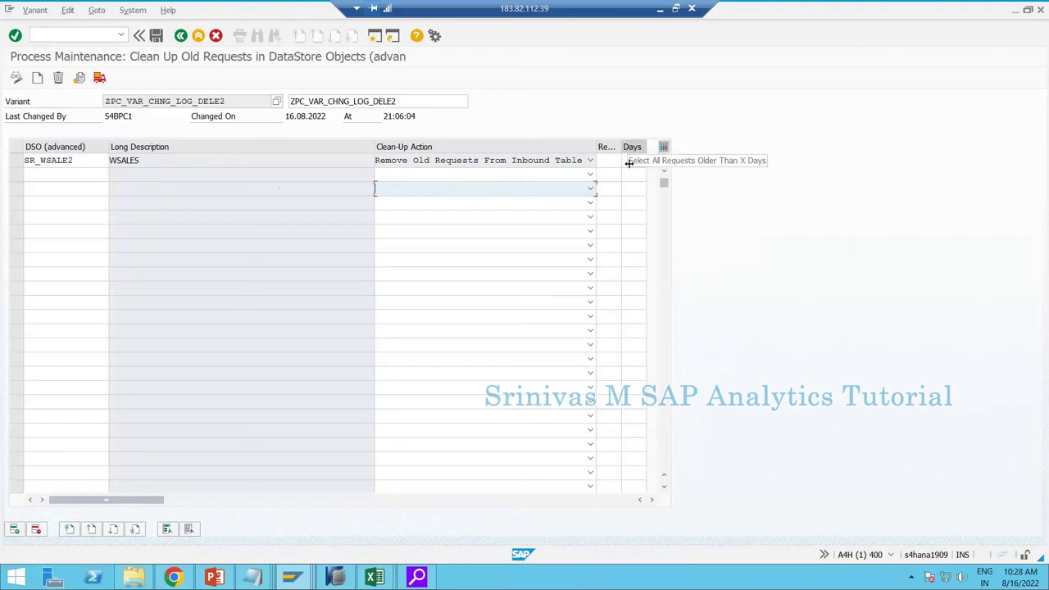
Enter 90 days for row 1, save the variant, and insert the step into the chain.
{"action": "left_click", "coordinate": [632, 160]}
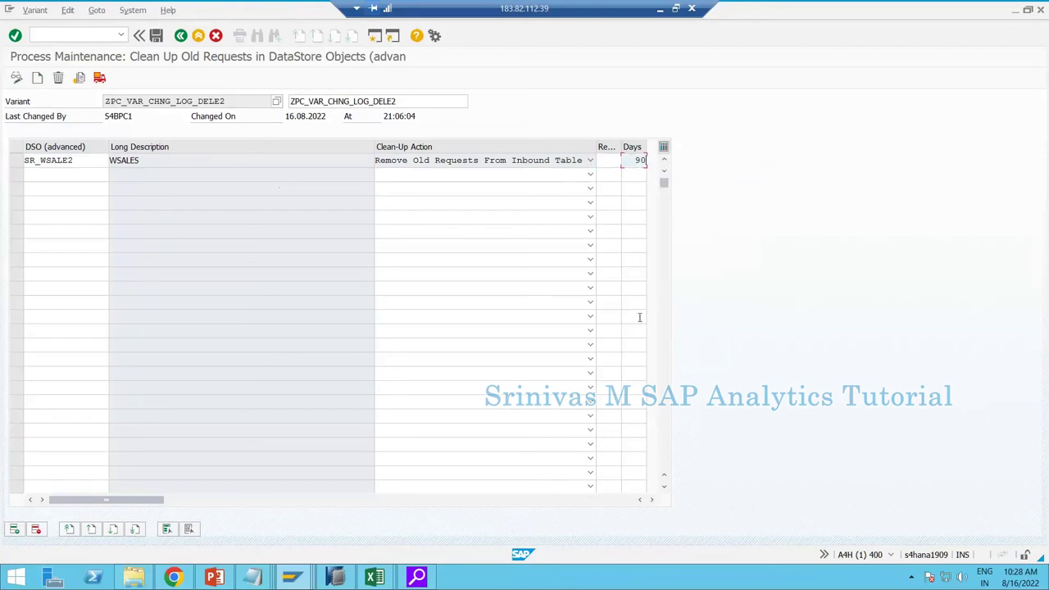
{"action": "left_click", "coordinate": [628, 190]}
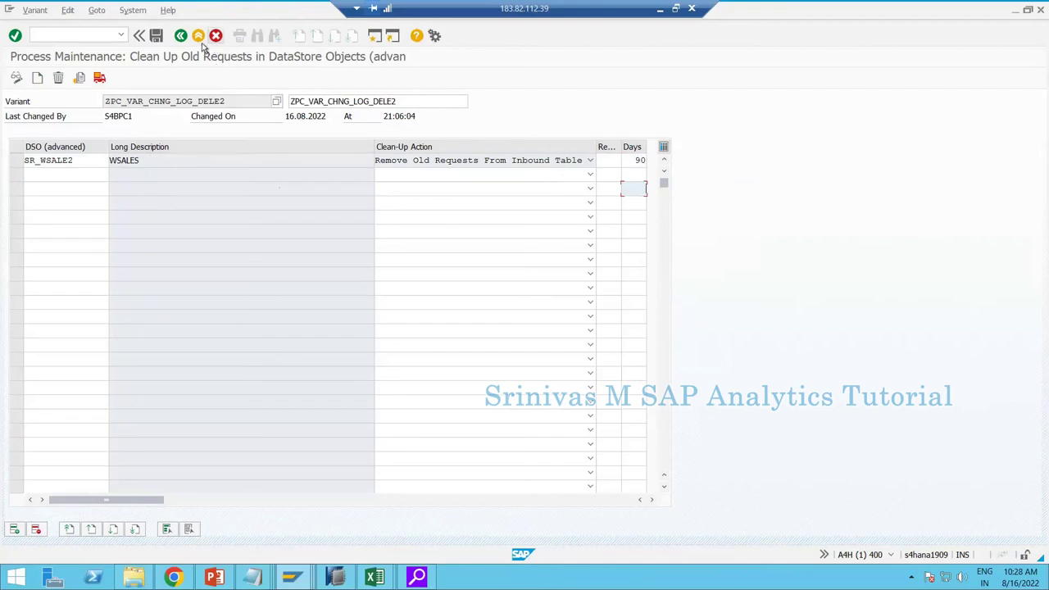
{"action": "left_click", "coordinate": [158, 37]}
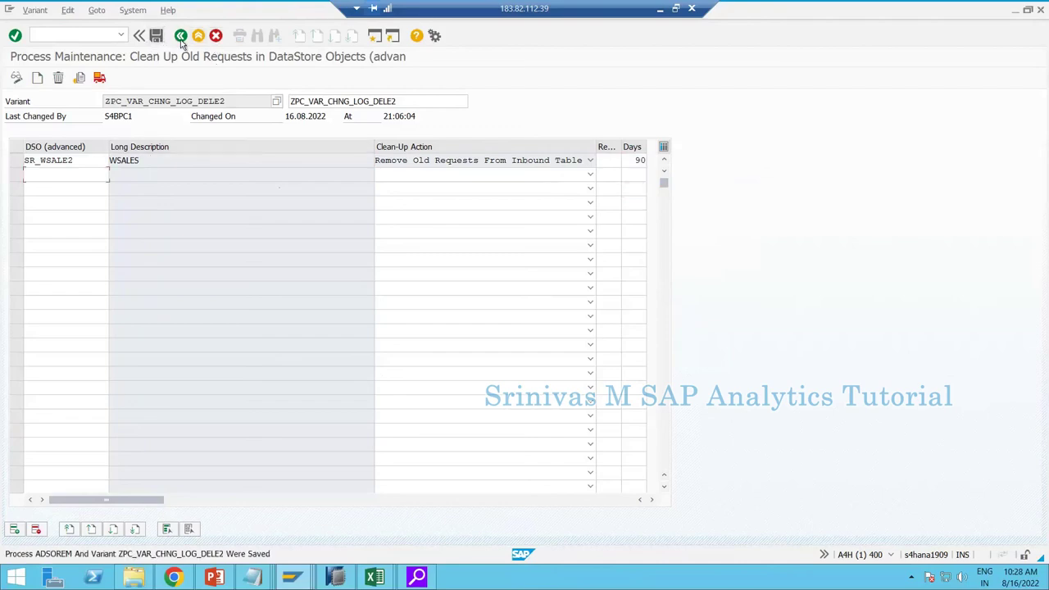
{"action": "left_click", "coordinate": [180, 36]}
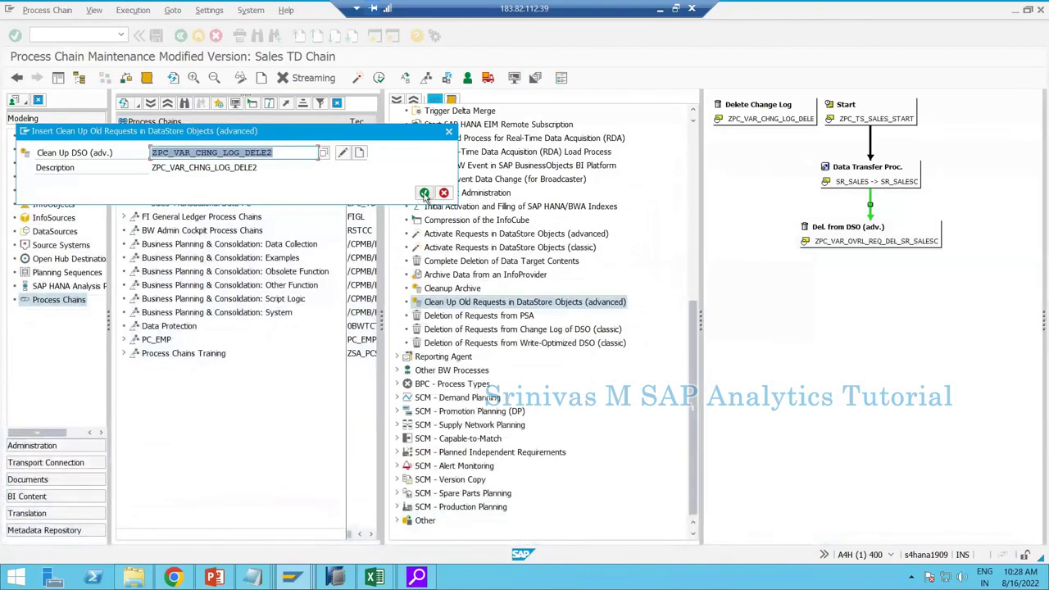
{"action": "key", "text": "Return"}
{"action": "left_click", "coordinate": [583, 331]}
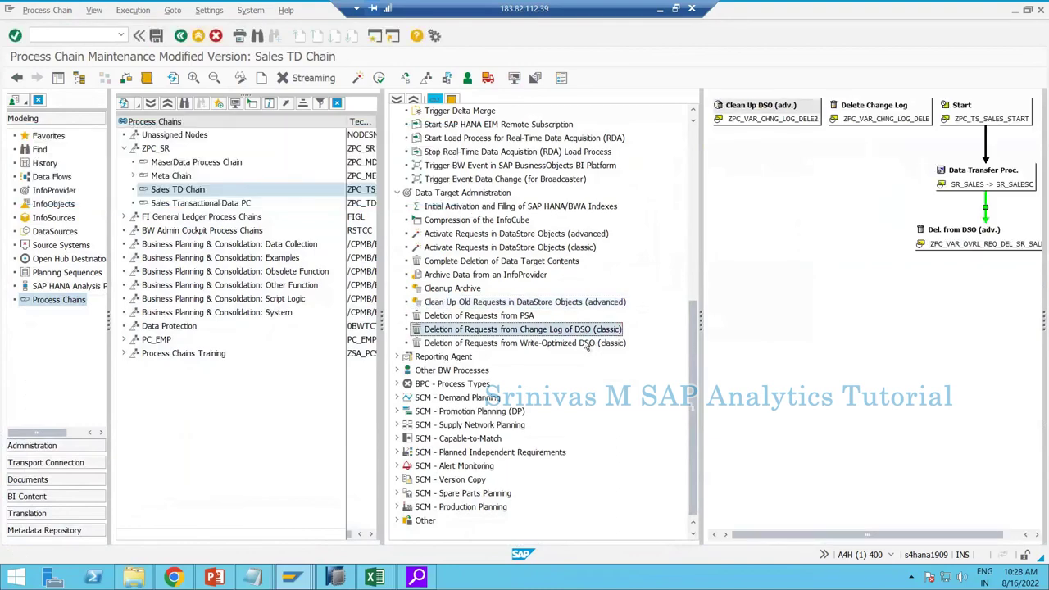